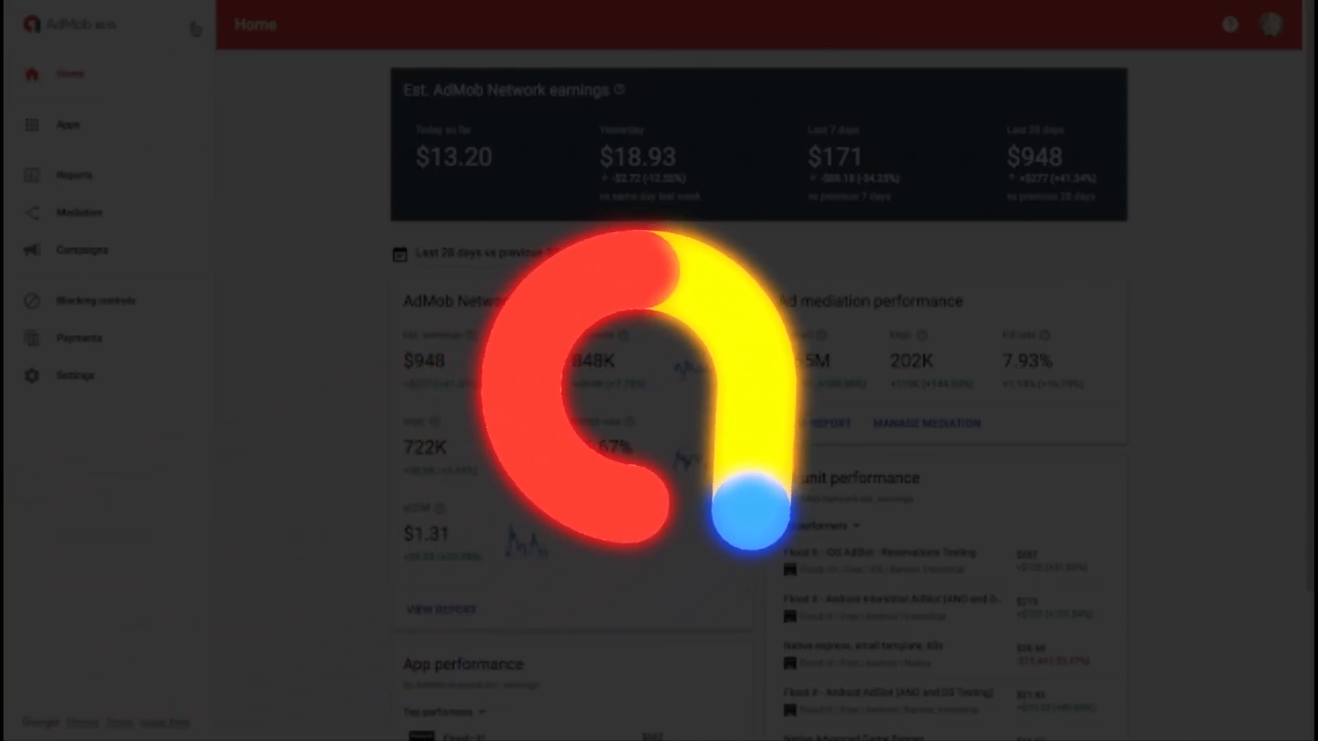
pyautogui.click(195, 29)
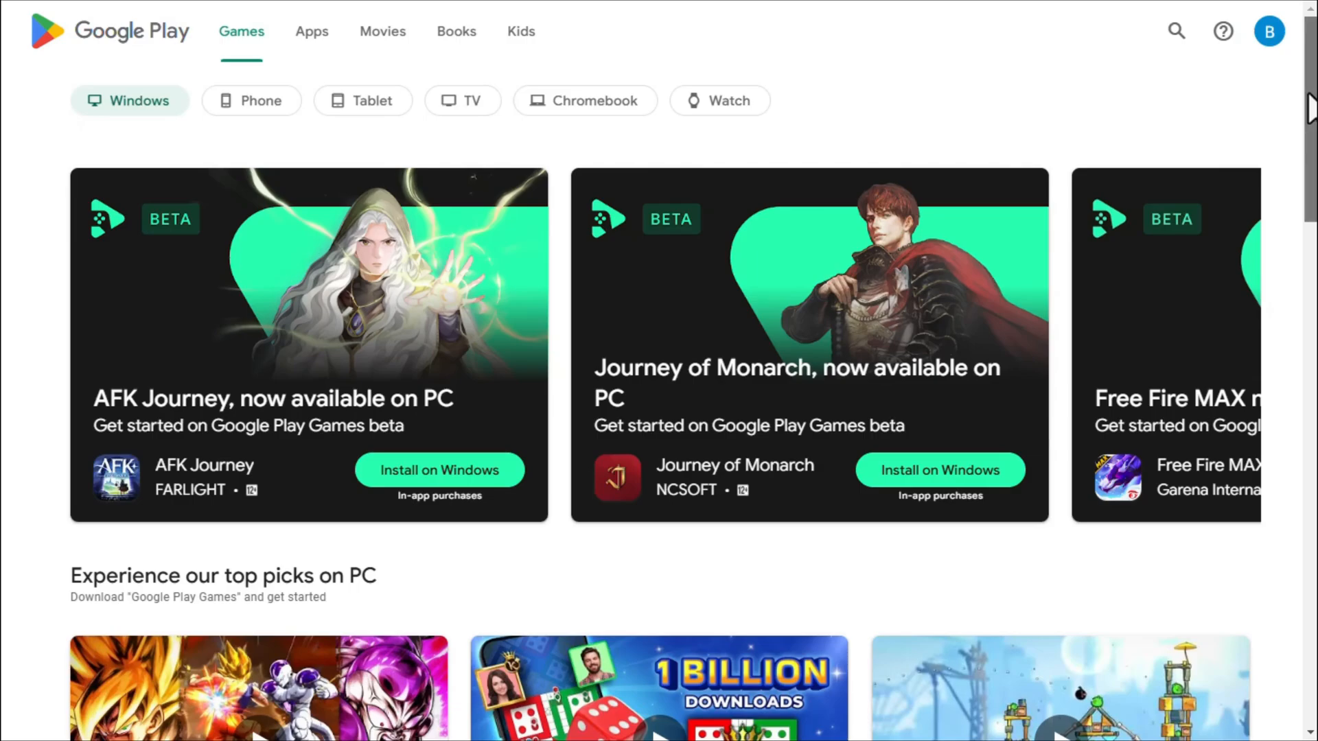
# - Browse Google Play for water sort games and examine the Water Sort : Puzzle Offline listing
pyautogui.scroll(-3, 659, 371)
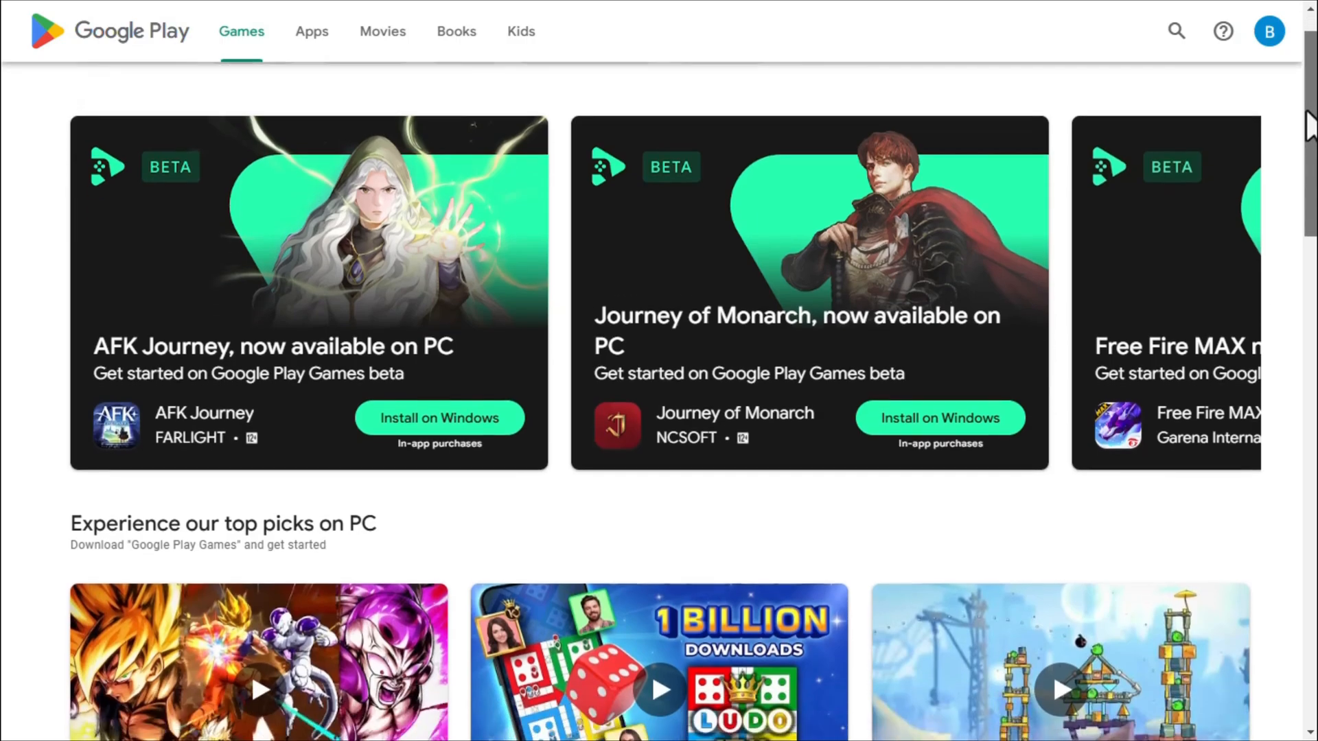
pyautogui.scroll(-8, 659, 370)
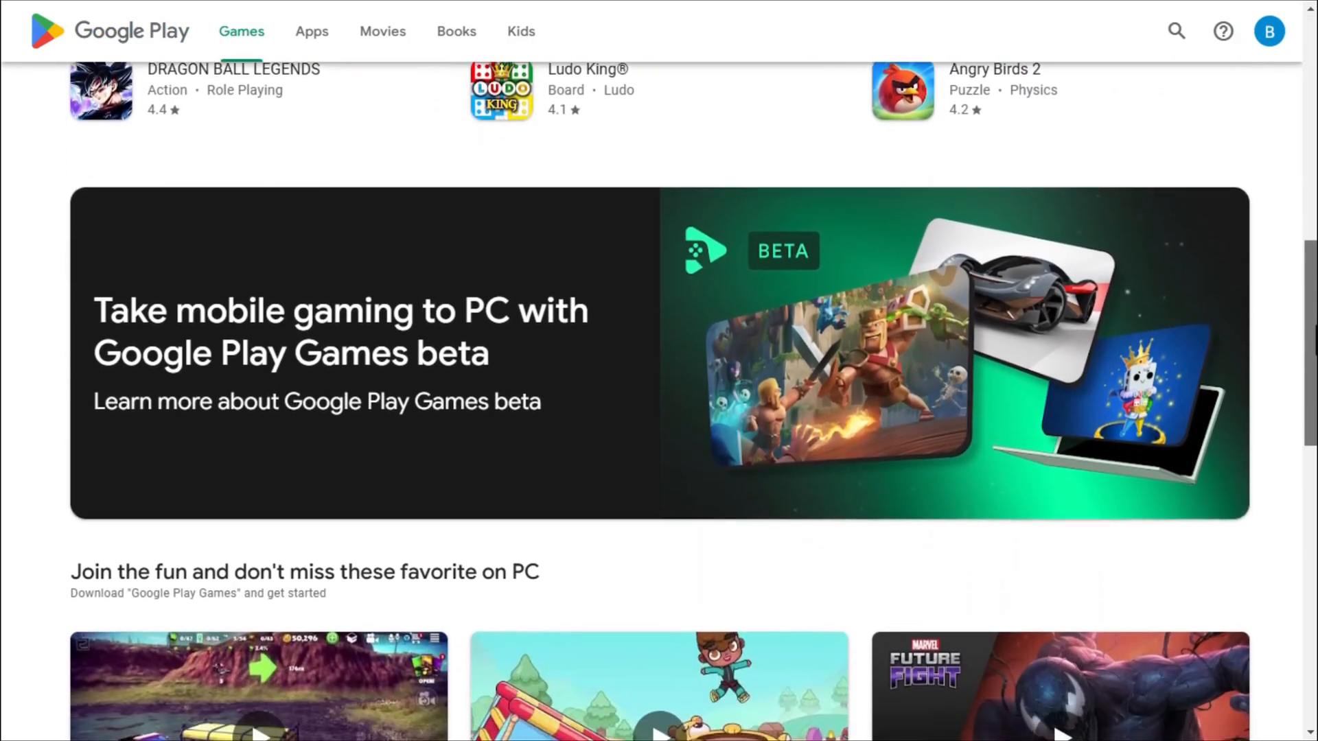
pyautogui.moveTo(1313, 343); pyautogui.dragTo(1302, 574)
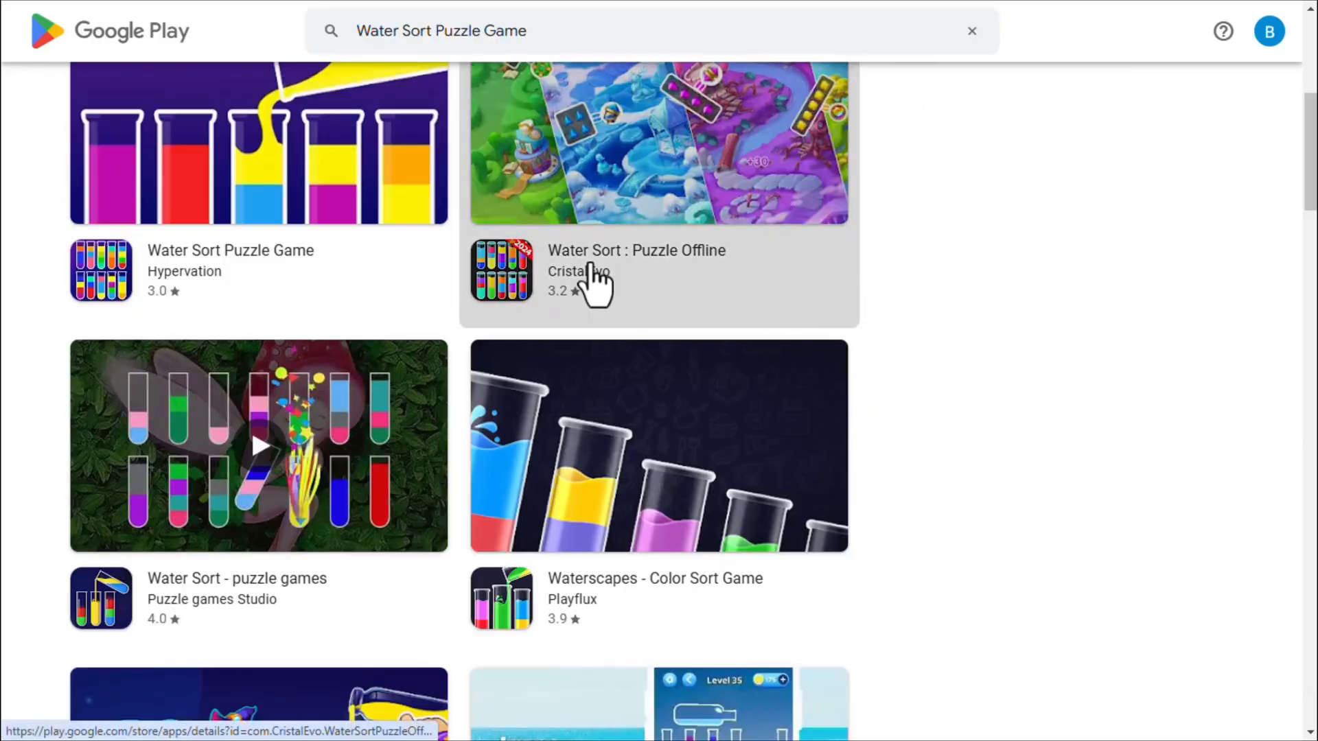
pyautogui.click(592, 281)
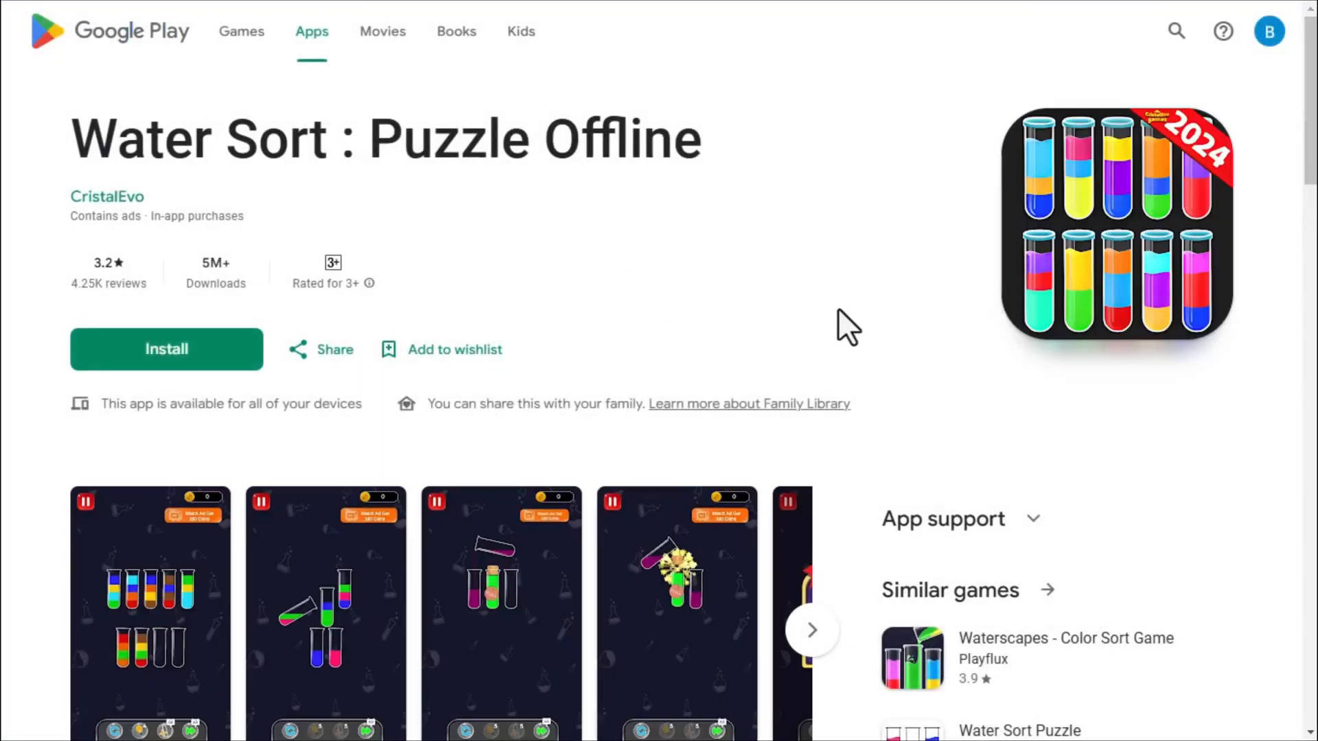
pyautogui.scroll(-3, 841, 306)
pyautogui.scroll(3, 855, 303)
pyautogui.scroll(-6, 649, 269)
# - Check the download figure of Waterscapes - Color Sort Game and return to the Water Sort : Puzzle Offline listing
pyautogui.click(923, 269)
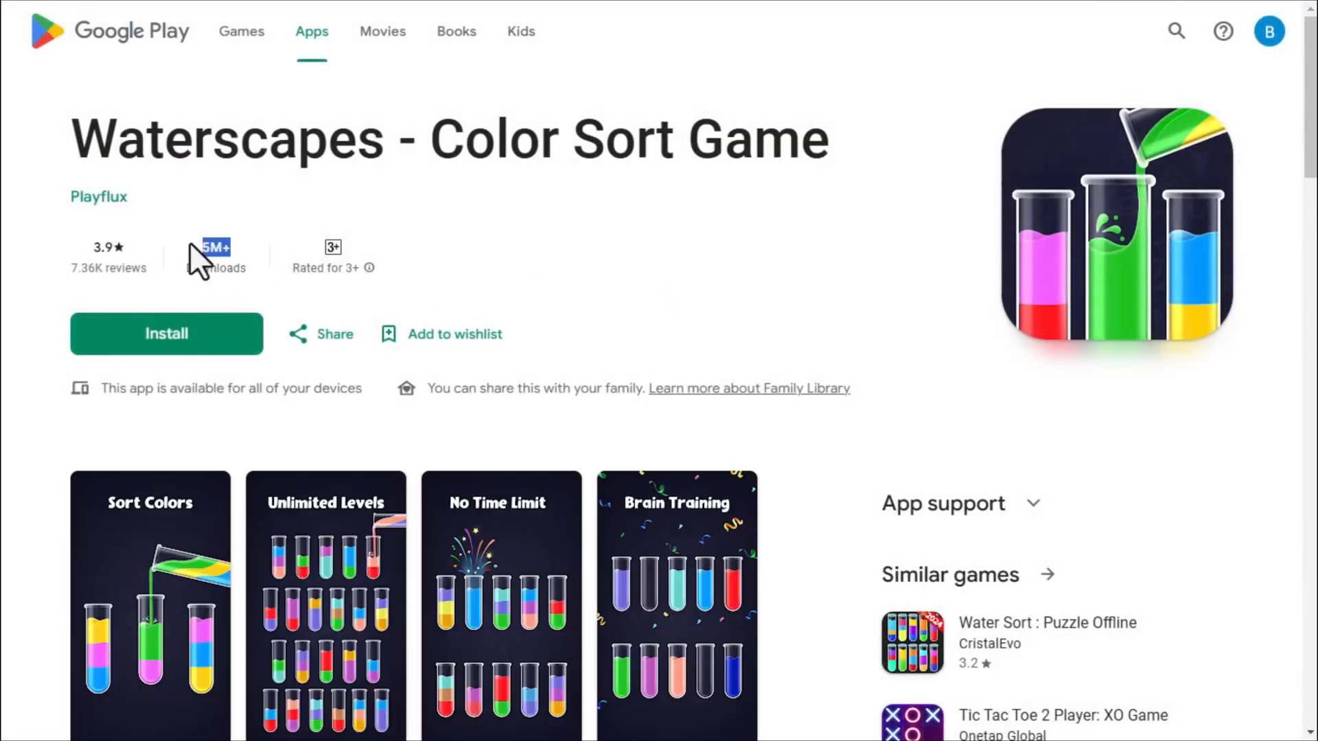
pyautogui.click(713, 309)
pyautogui.click(903, 669)
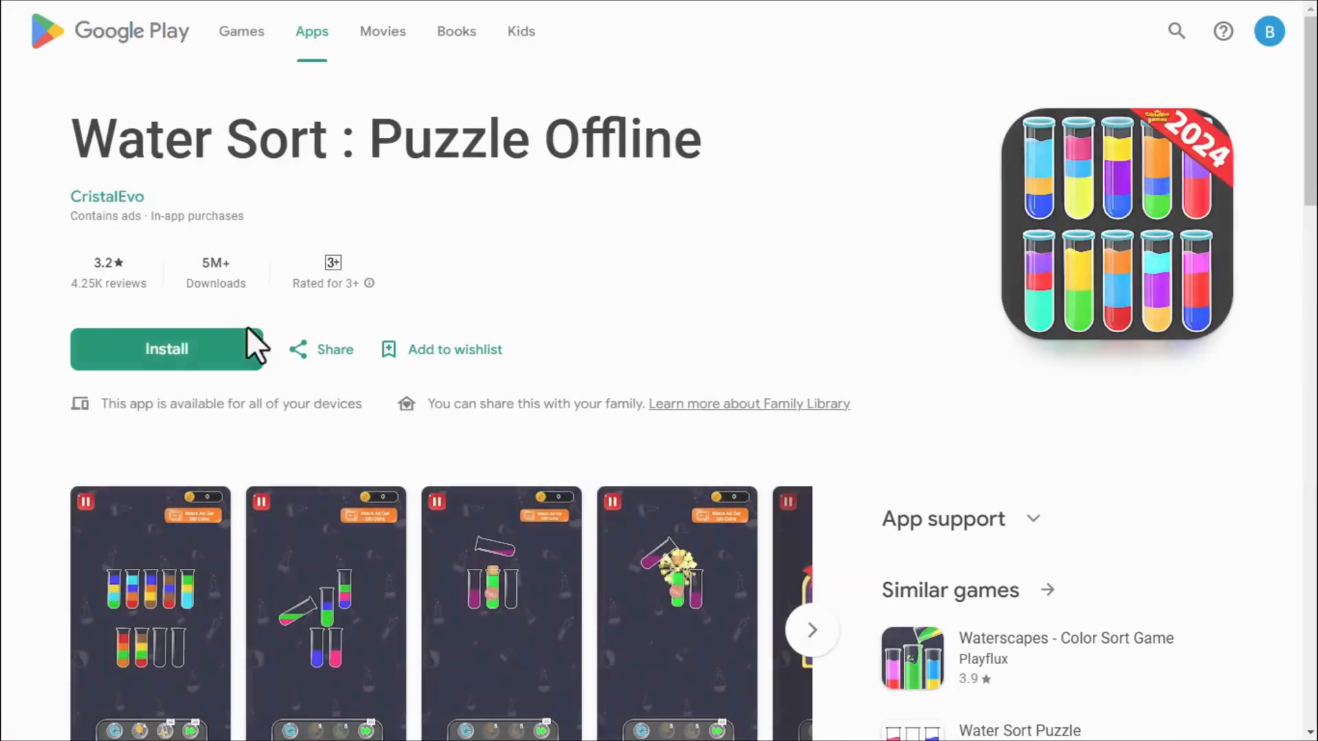
pyautogui.click(542, 269)
pyautogui.scroll(-3, 543, 269)
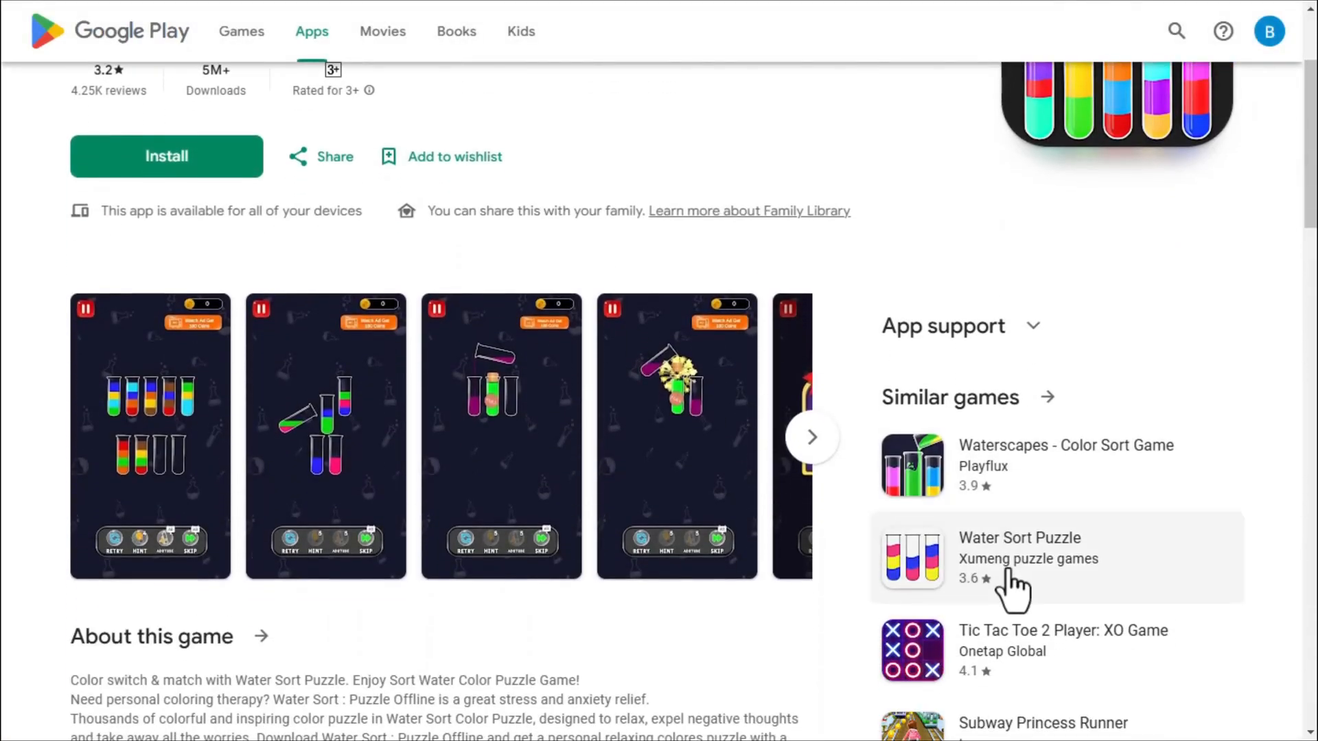
# - Open the Water Sort Puzzle listing by Xumeng puzzle games and examine its download figure and details
pyautogui.click(922, 576)
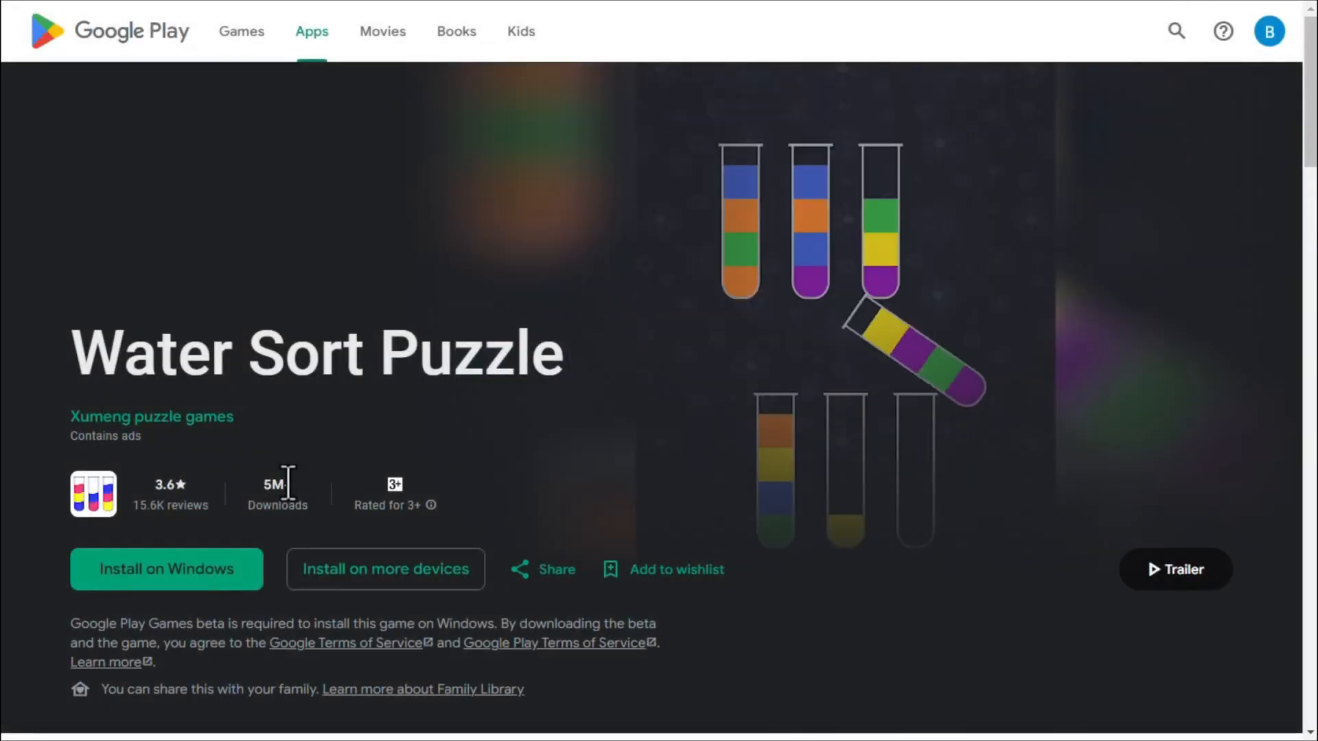
pyautogui.doubleClick(277, 484)
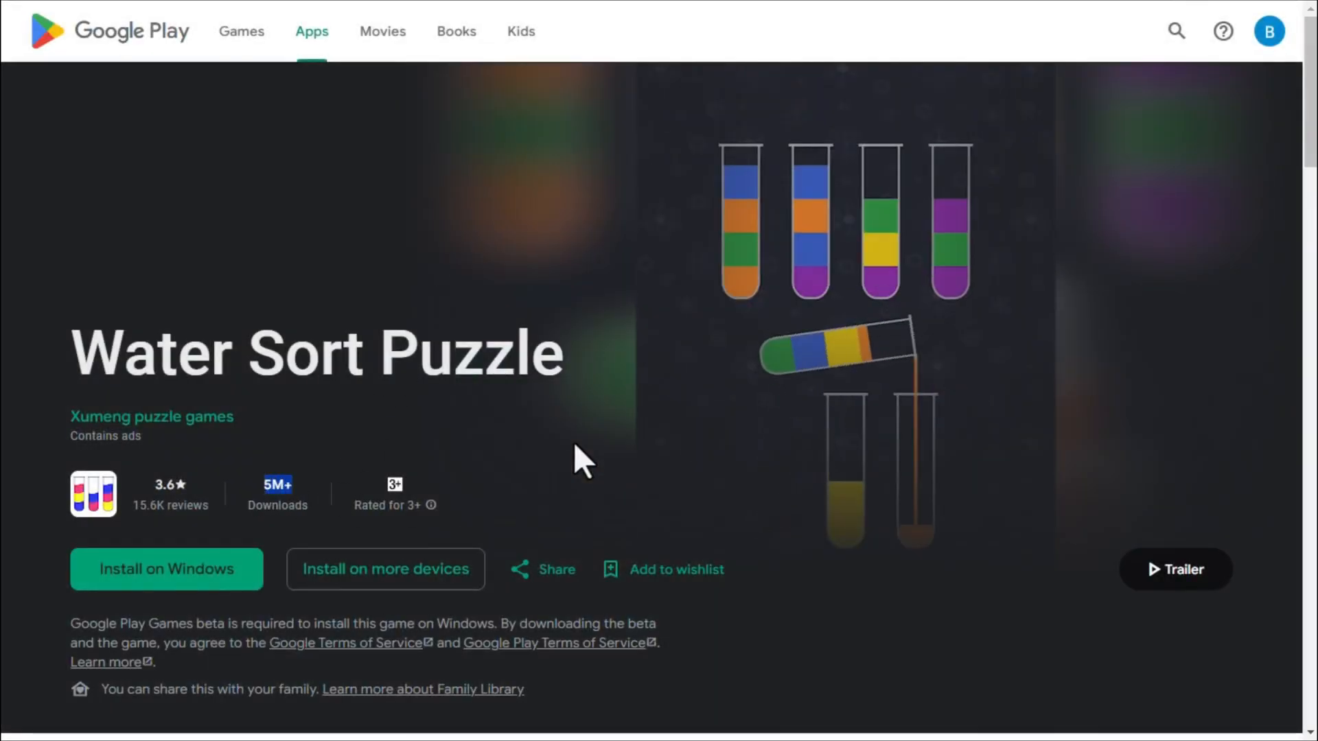
pyautogui.scroll(-10, 573, 442)
pyautogui.scroll(-10, 720, 453)
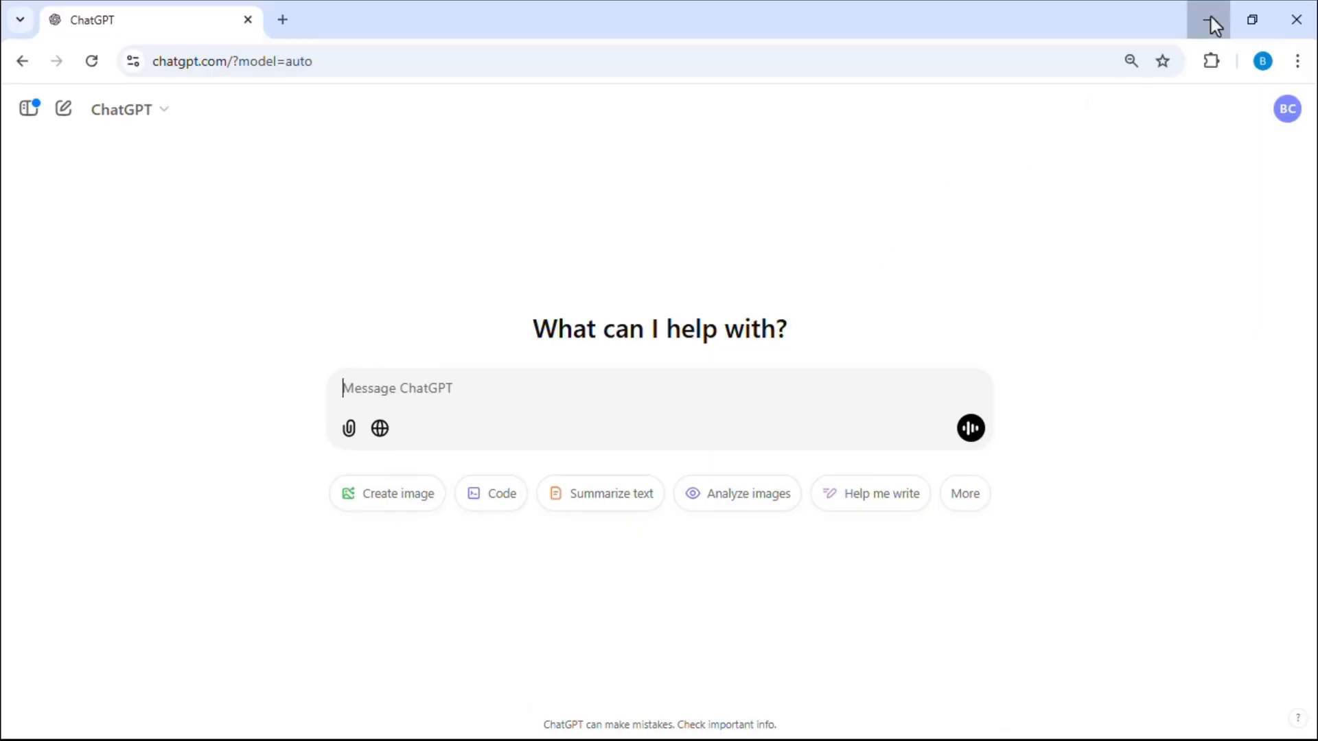
pyautogui.click(1211, 21)
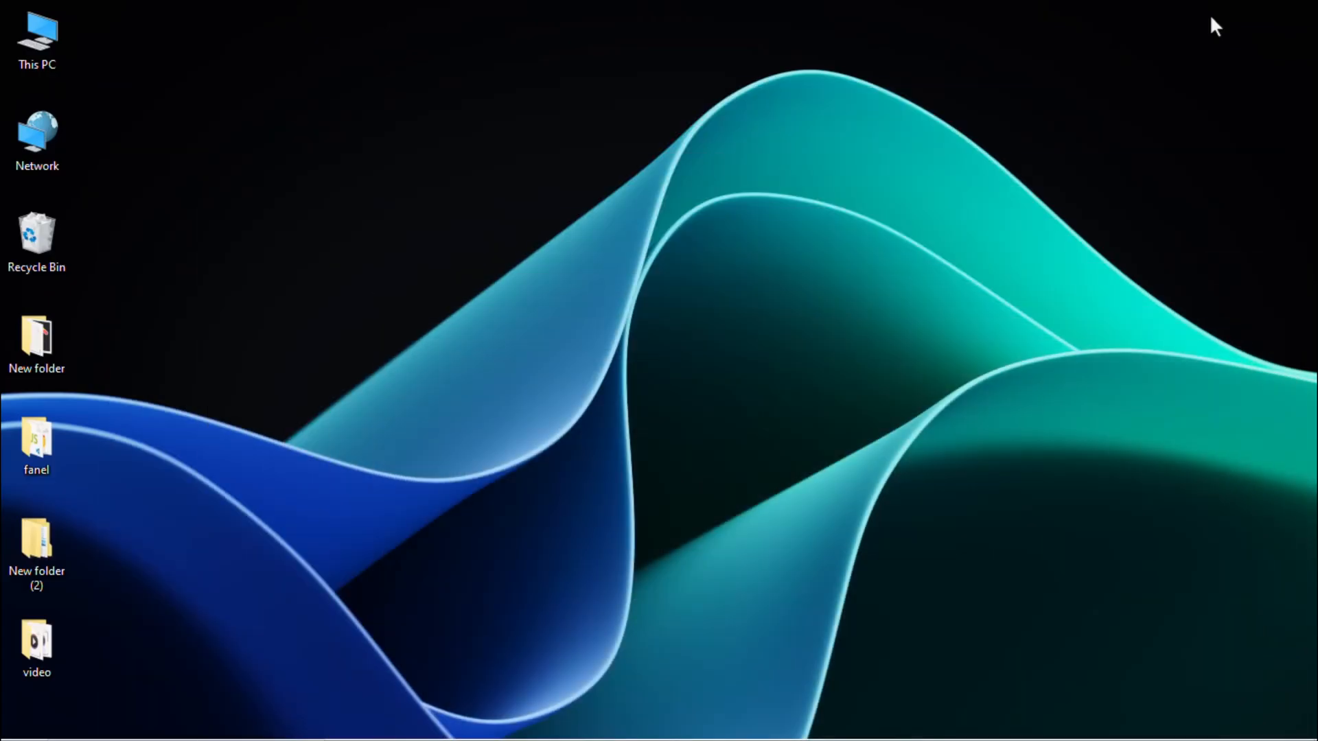
pyautogui.click(962, 730)
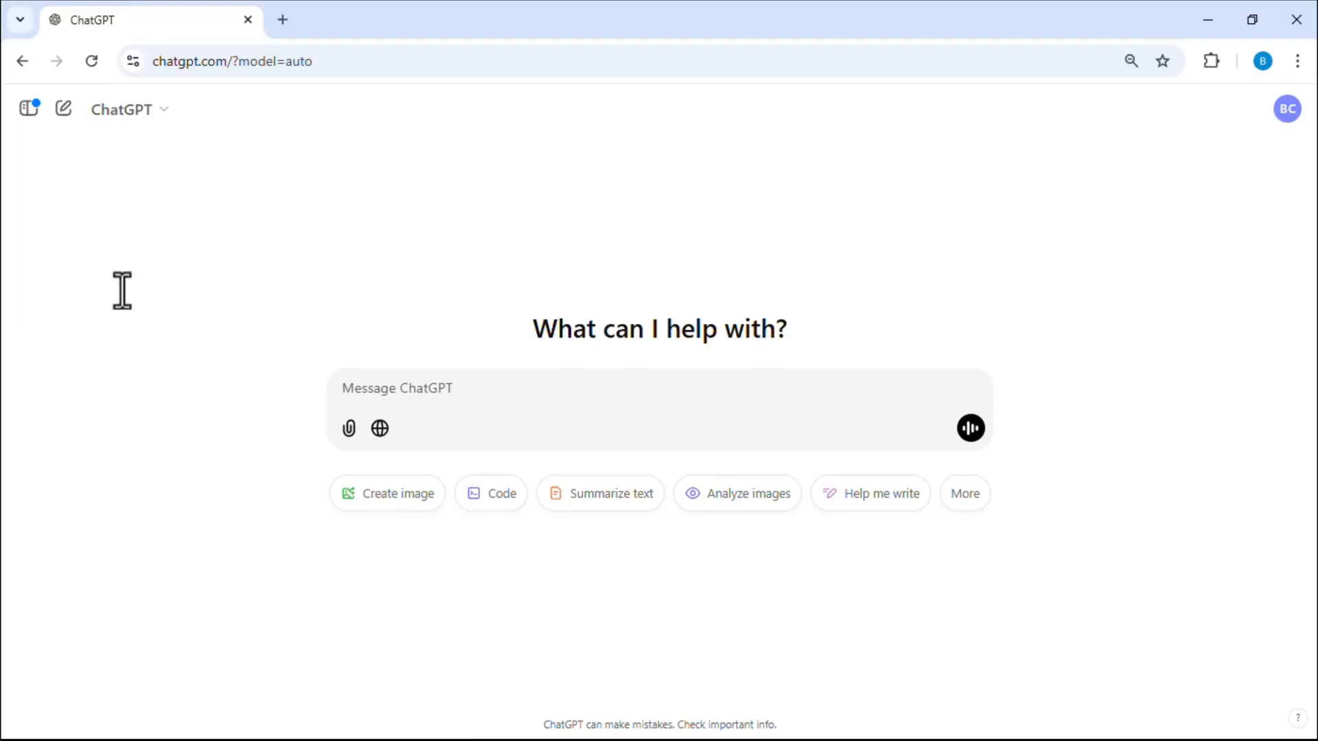
# - Switch to the Word document and copy the entire paragraph describing the Water Sort Puzzle Game in HTML and JavaScript
pyautogui.click(1195, 18)
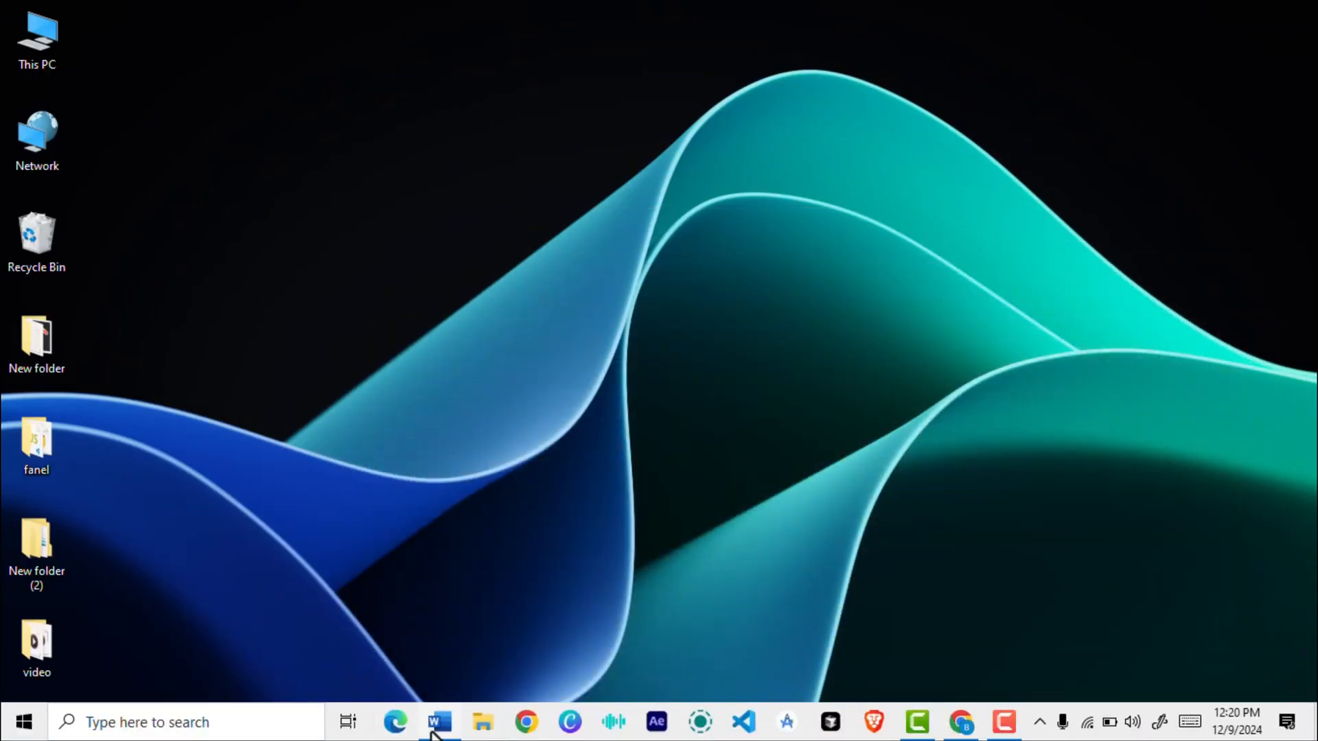
pyautogui.click(434, 729)
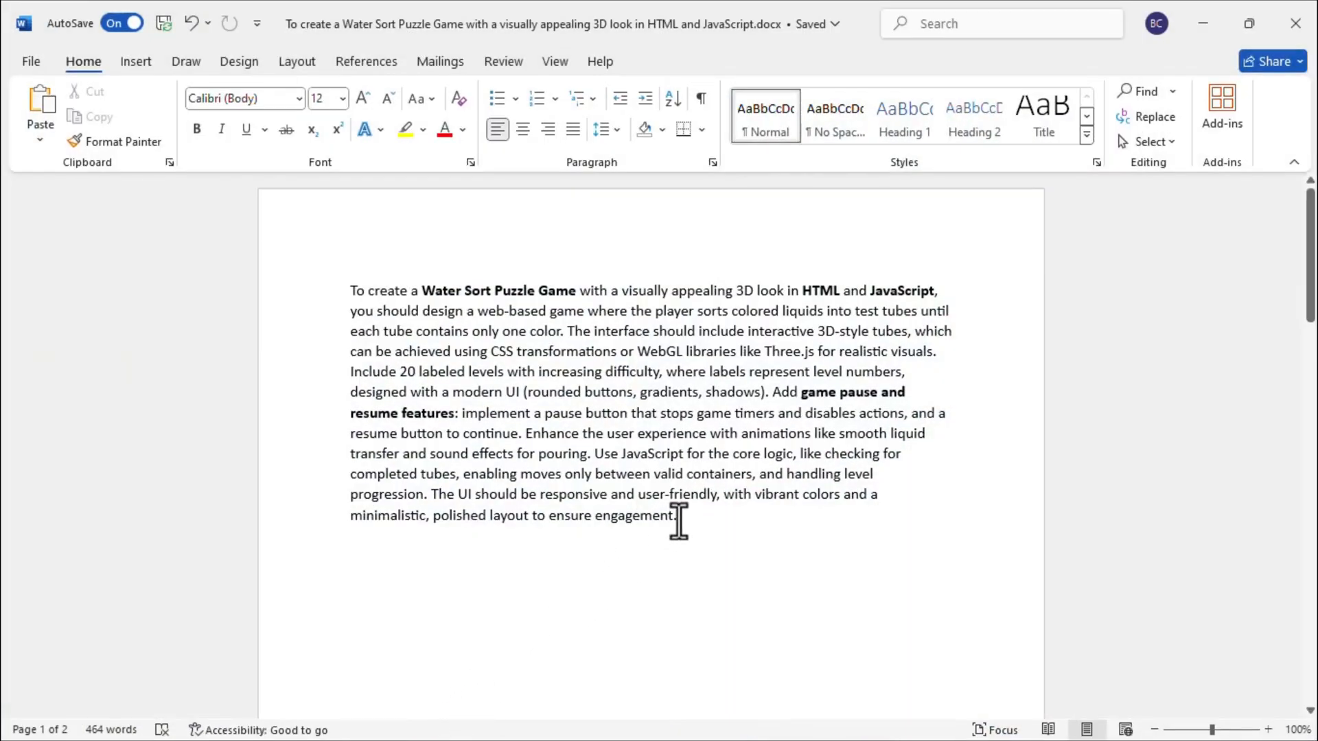
pyautogui.moveTo(631, 514); pyautogui.dragTo(339, 292)
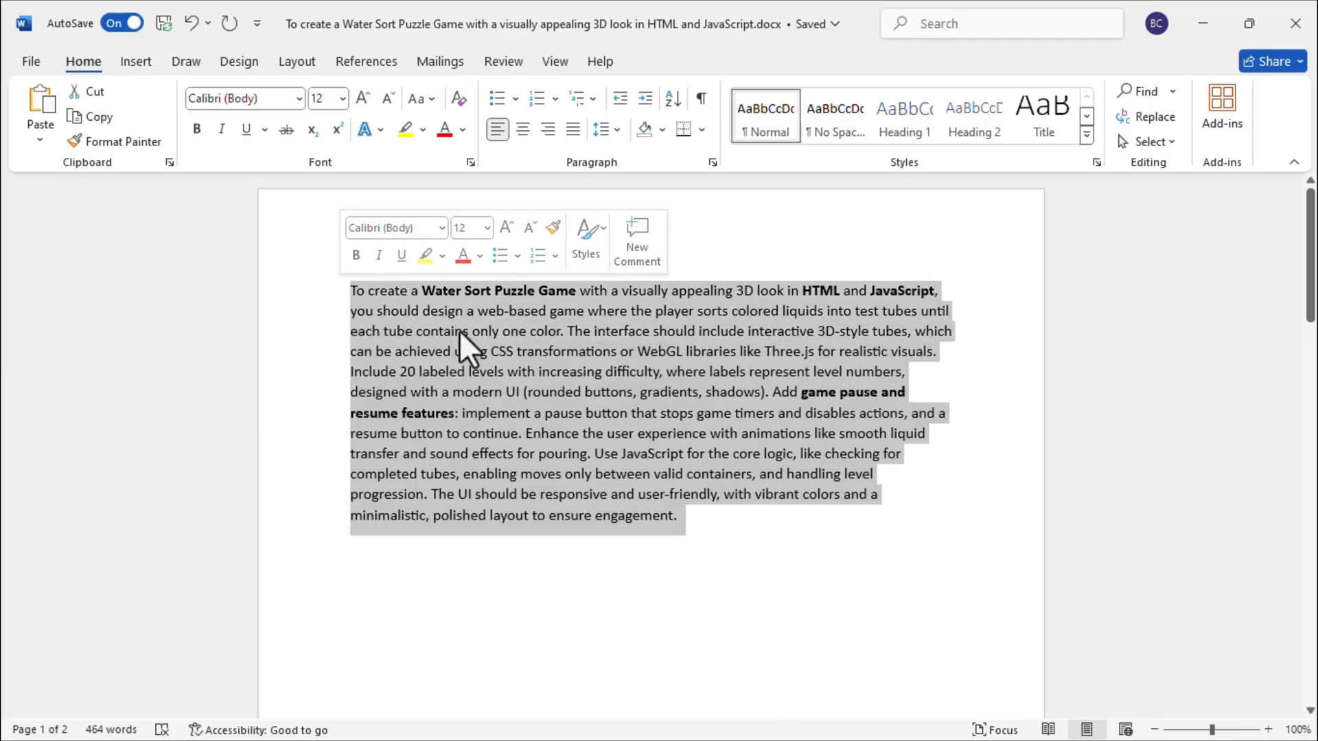
pyautogui.rightClick(519, 372)
pyautogui.click(560, 406)
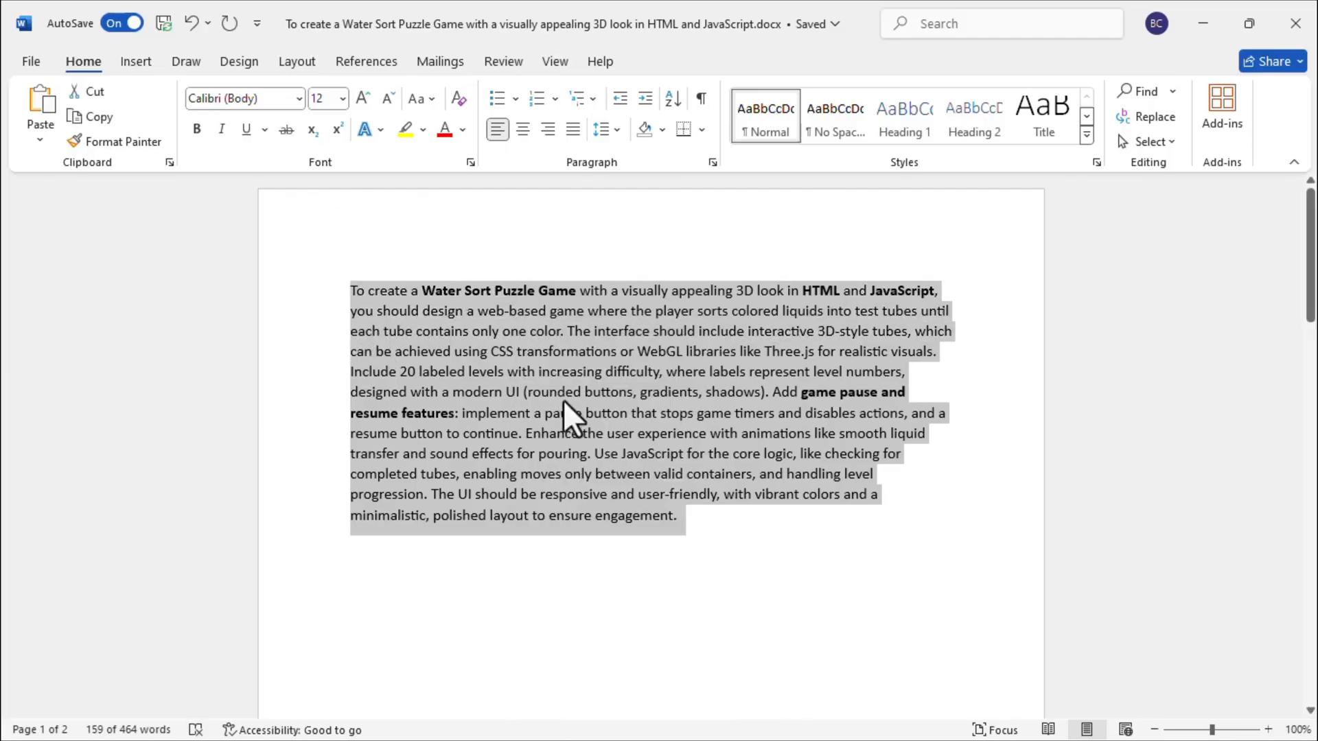
# - Submit the copied Water Sort Puzzle Game prompt to ChatGPT and look through the generated code
pyautogui.click(1195, 22)
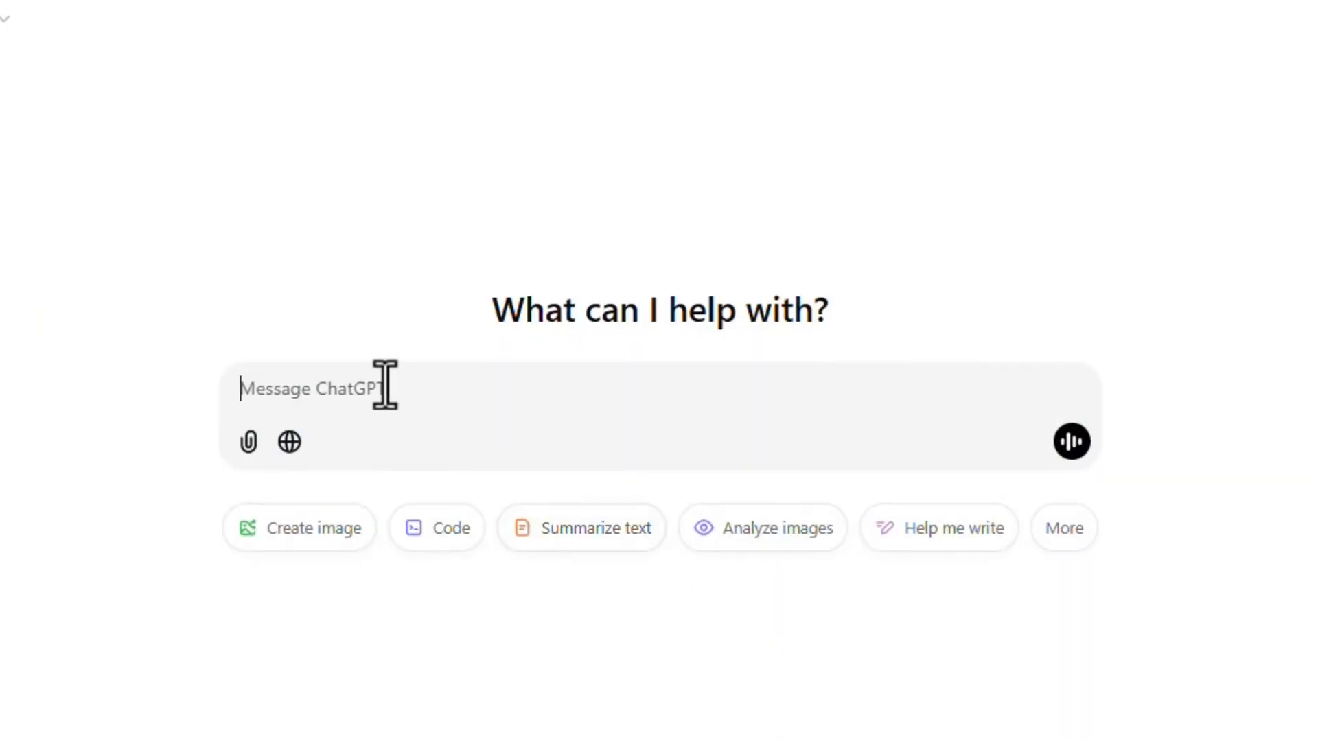
pyautogui.hotkey('ctrl', 'v')
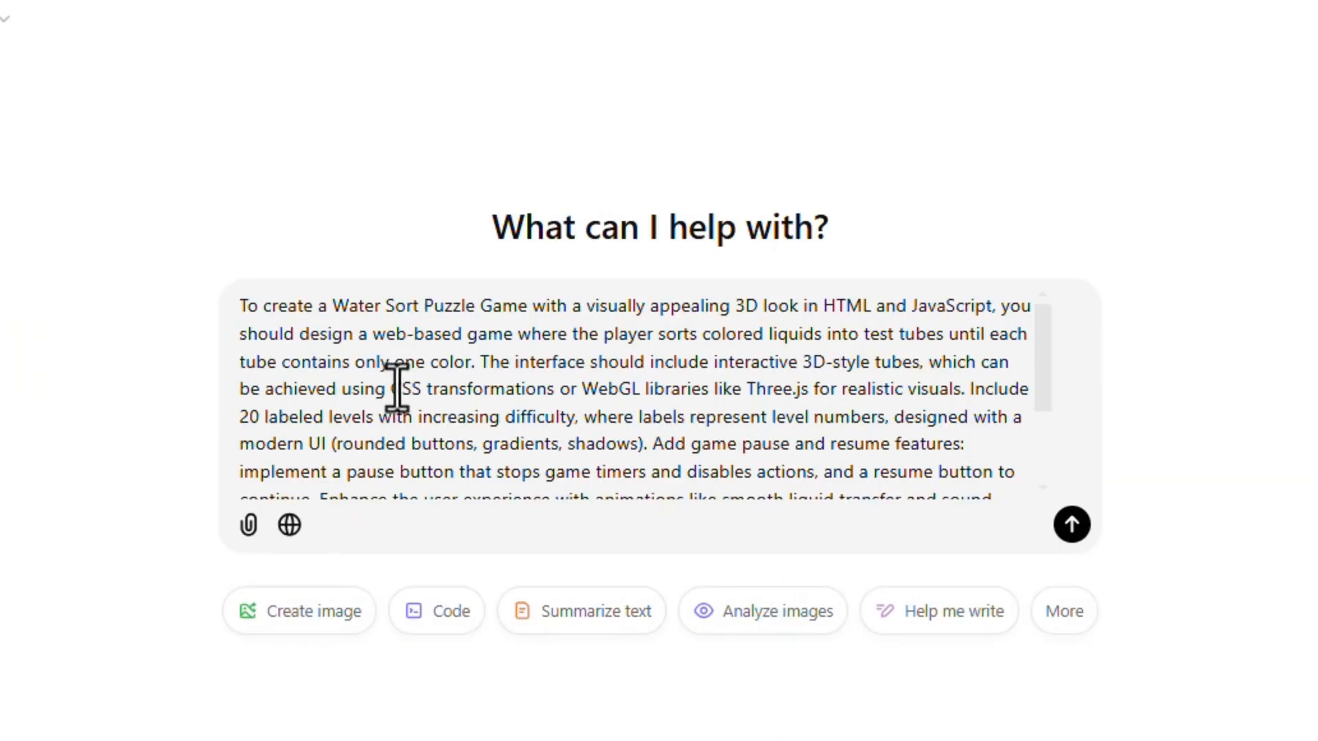
pyautogui.click(1071, 526)
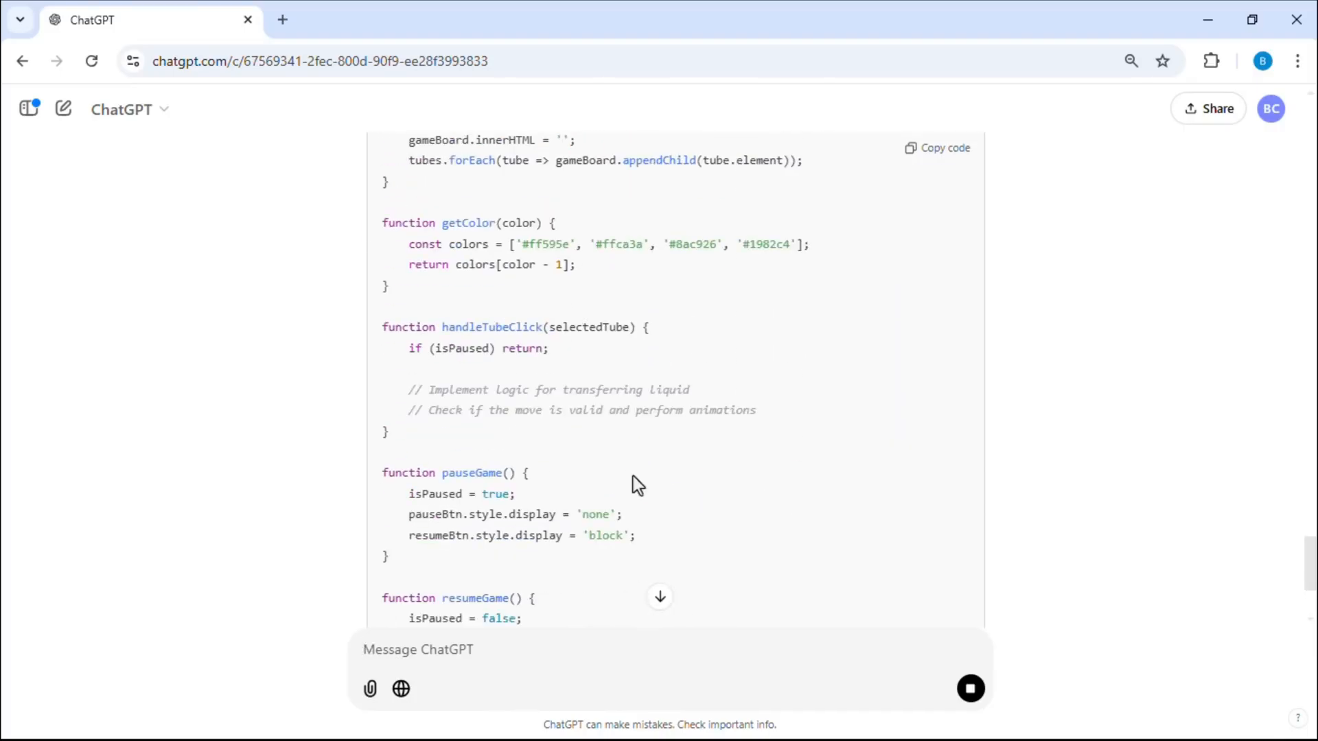
pyautogui.scroll(3, 665, 497)
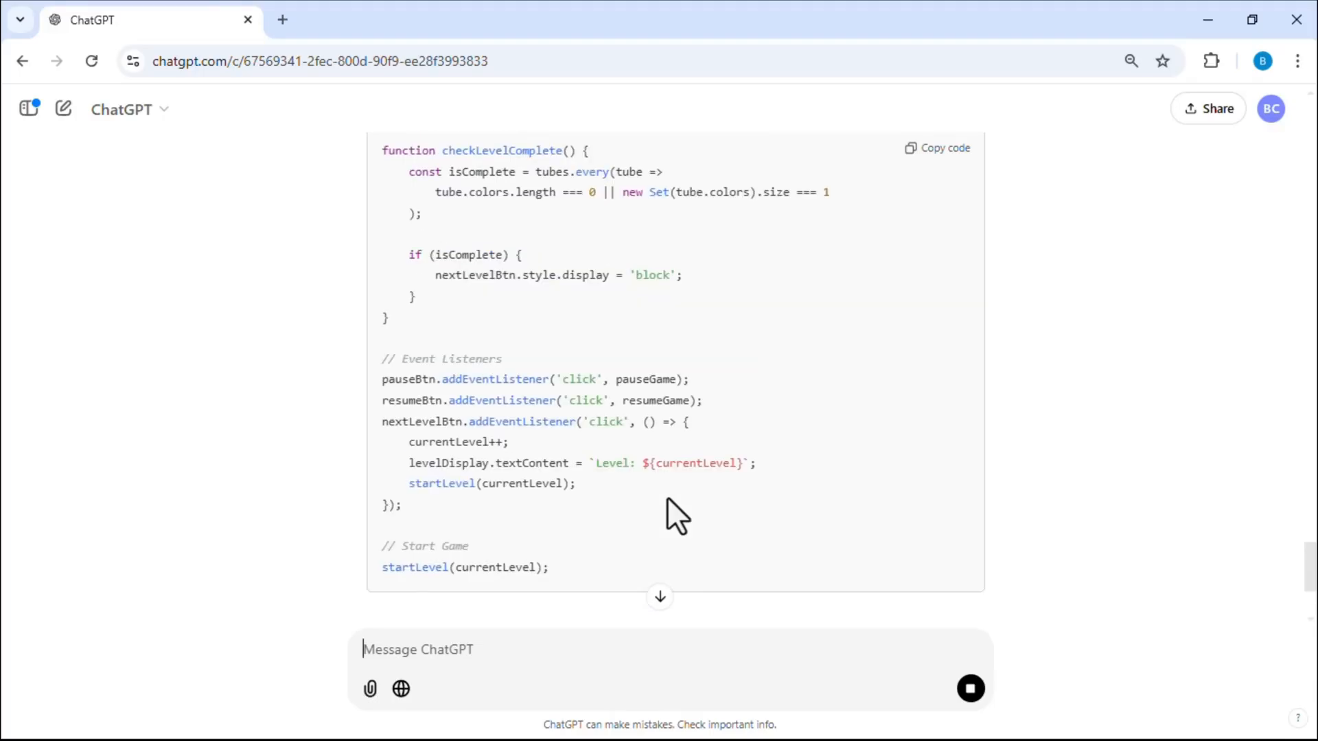
pyautogui.scroll(5, 731, 504)
pyautogui.scroll(15, 730, 504)
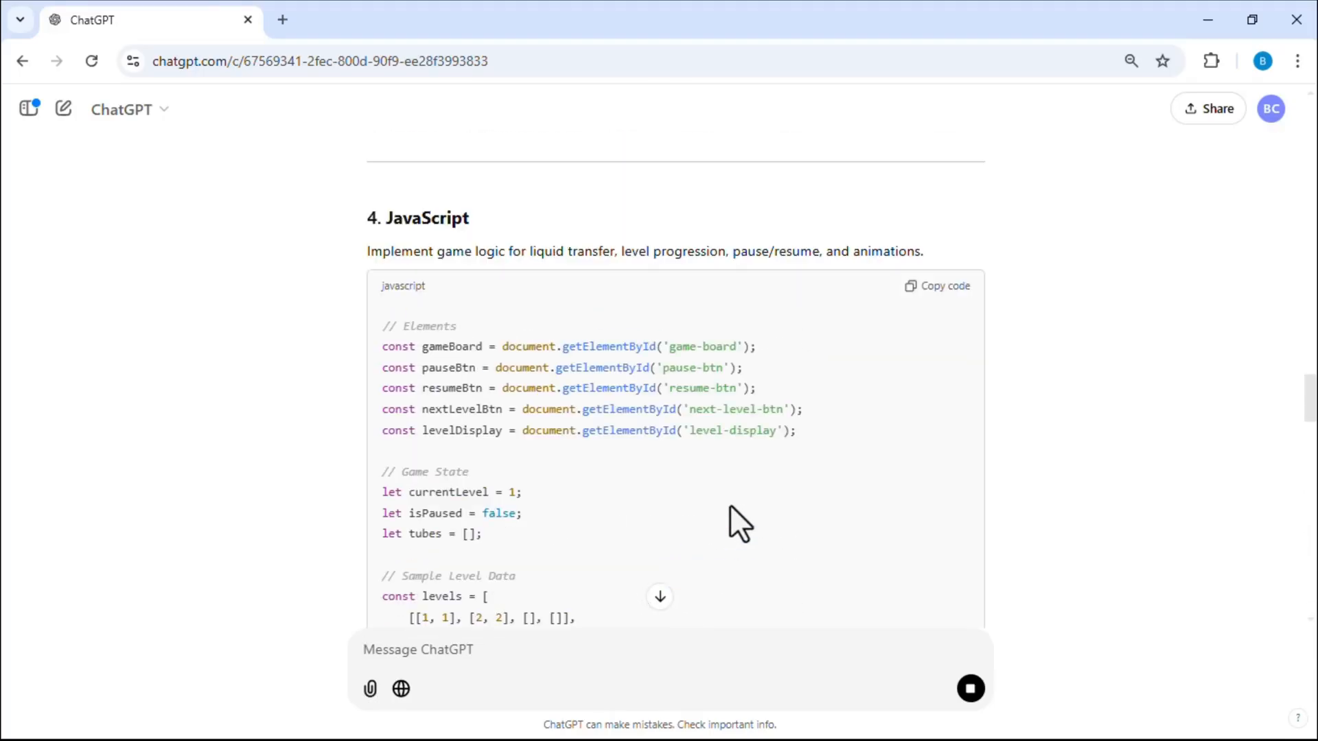
# - Create a desktop folder named game and place it beside This PC
pyautogui.click(1206, 19)
pyautogui.rightClick(691, 268)
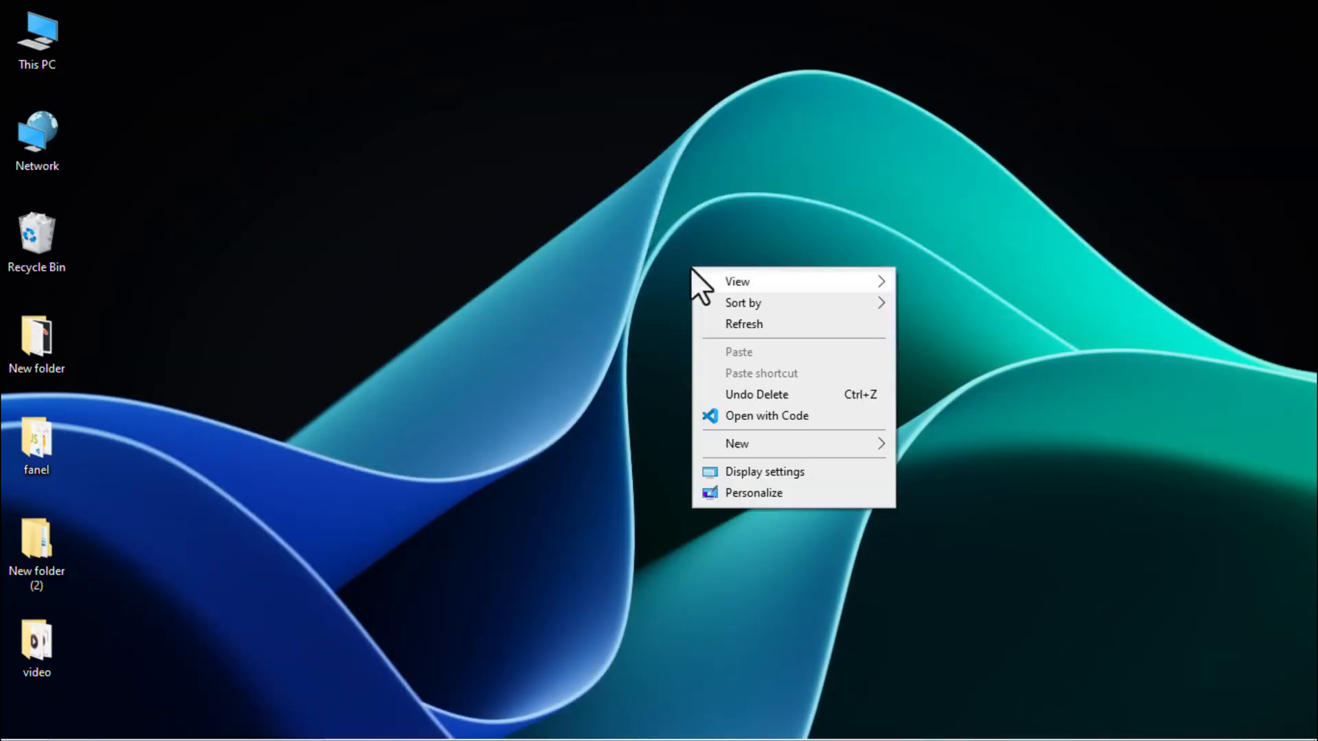
pyautogui.moveTo(809, 443)
pyautogui.click(940, 446)
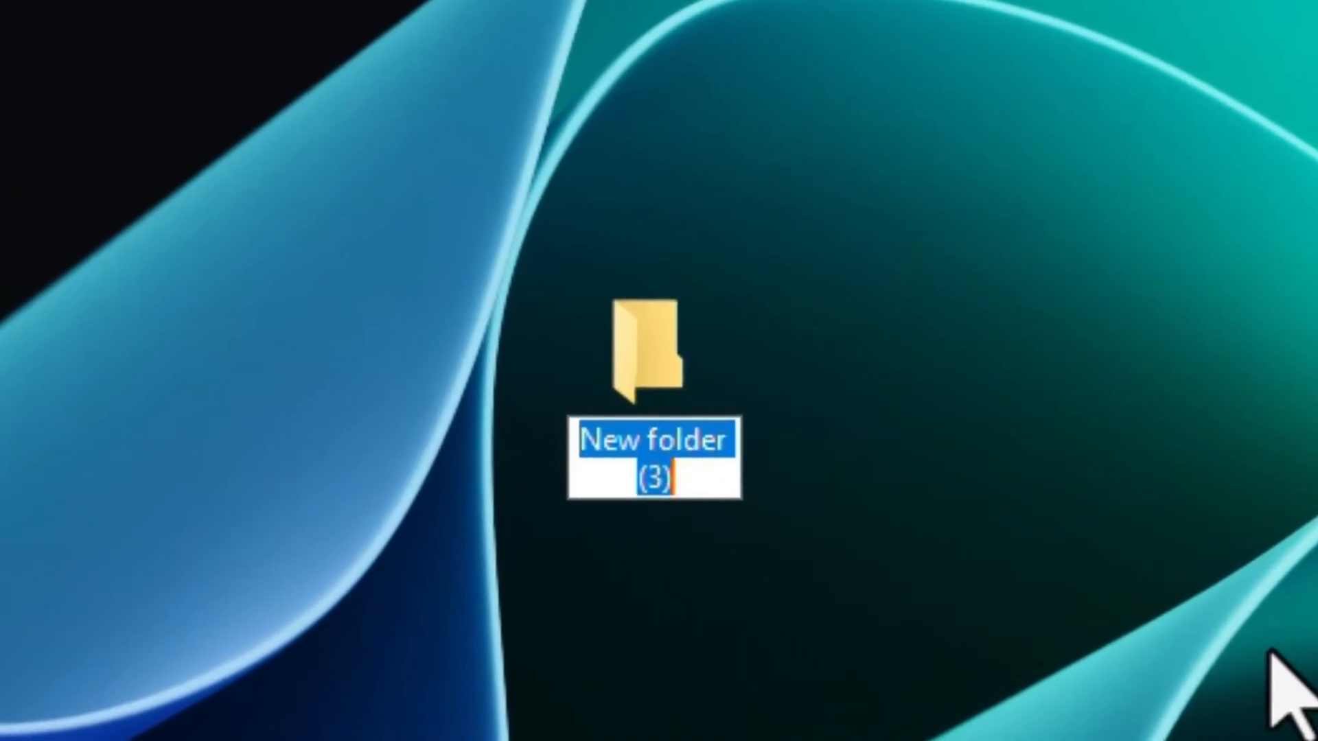
pyautogui.write('game')
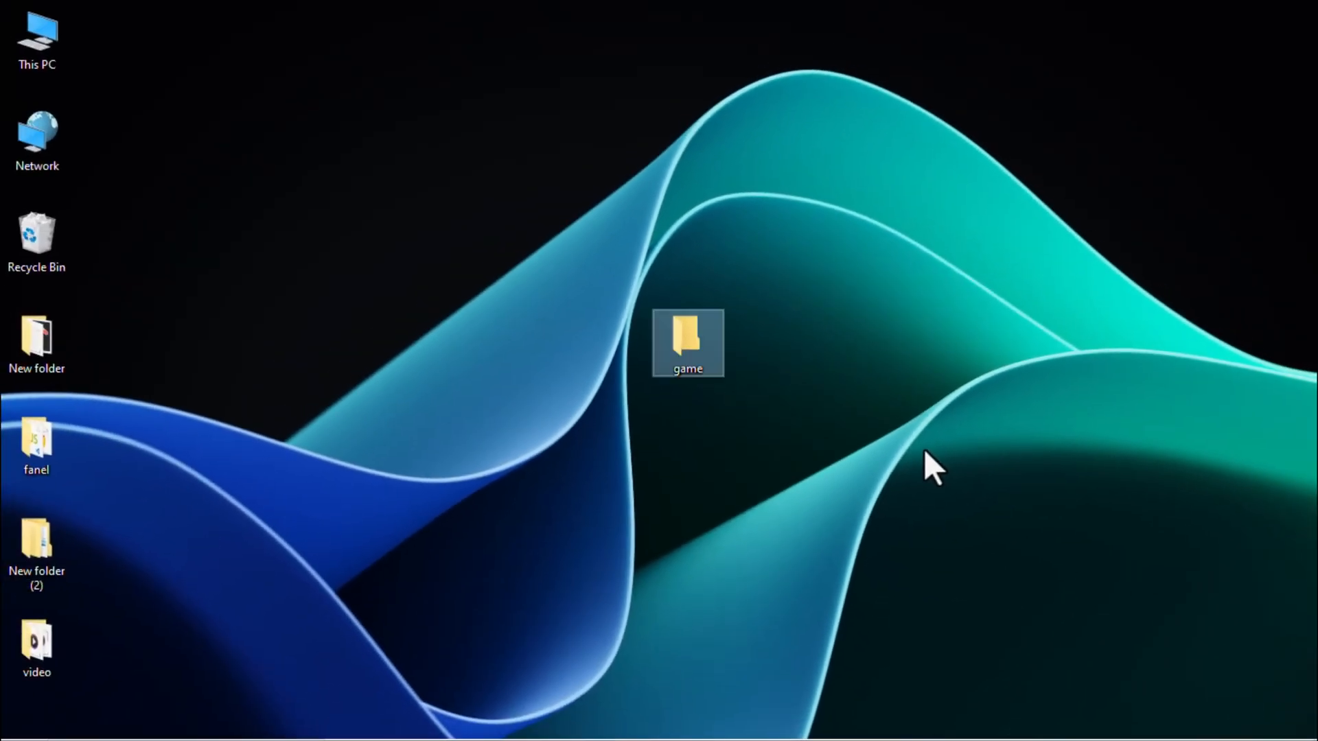
pyautogui.moveTo(383, 206); pyautogui.dragTo(115, 26)
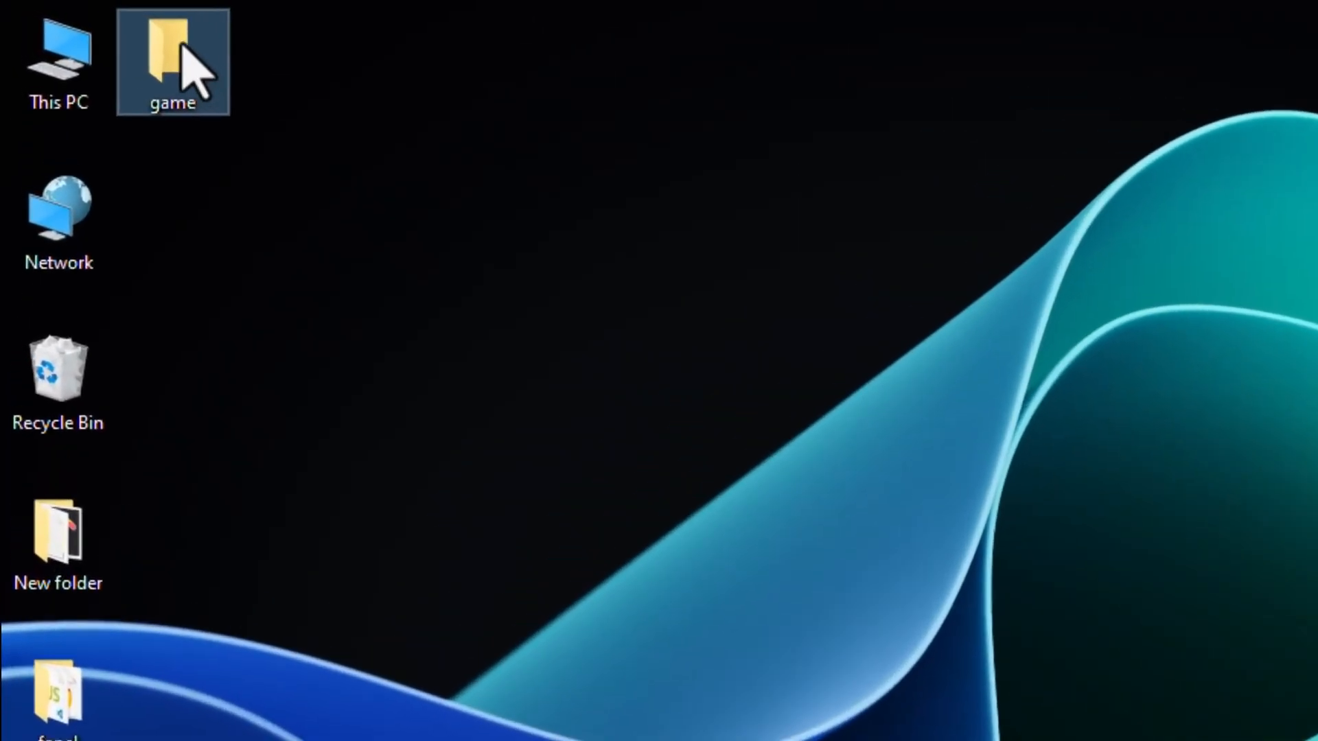
# - Open the game folder in Visual Studio Code
pyautogui.rightClick(114, 25)
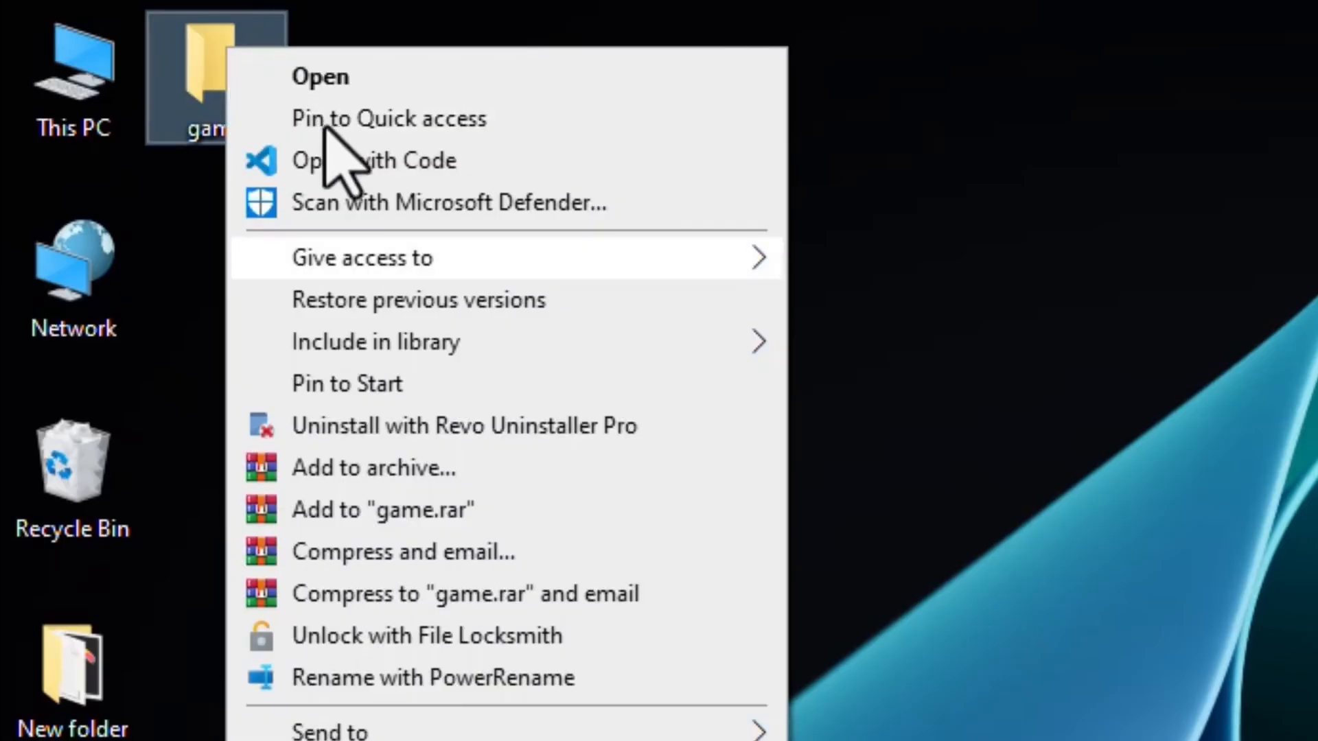
pyautogui.click(374, 161)
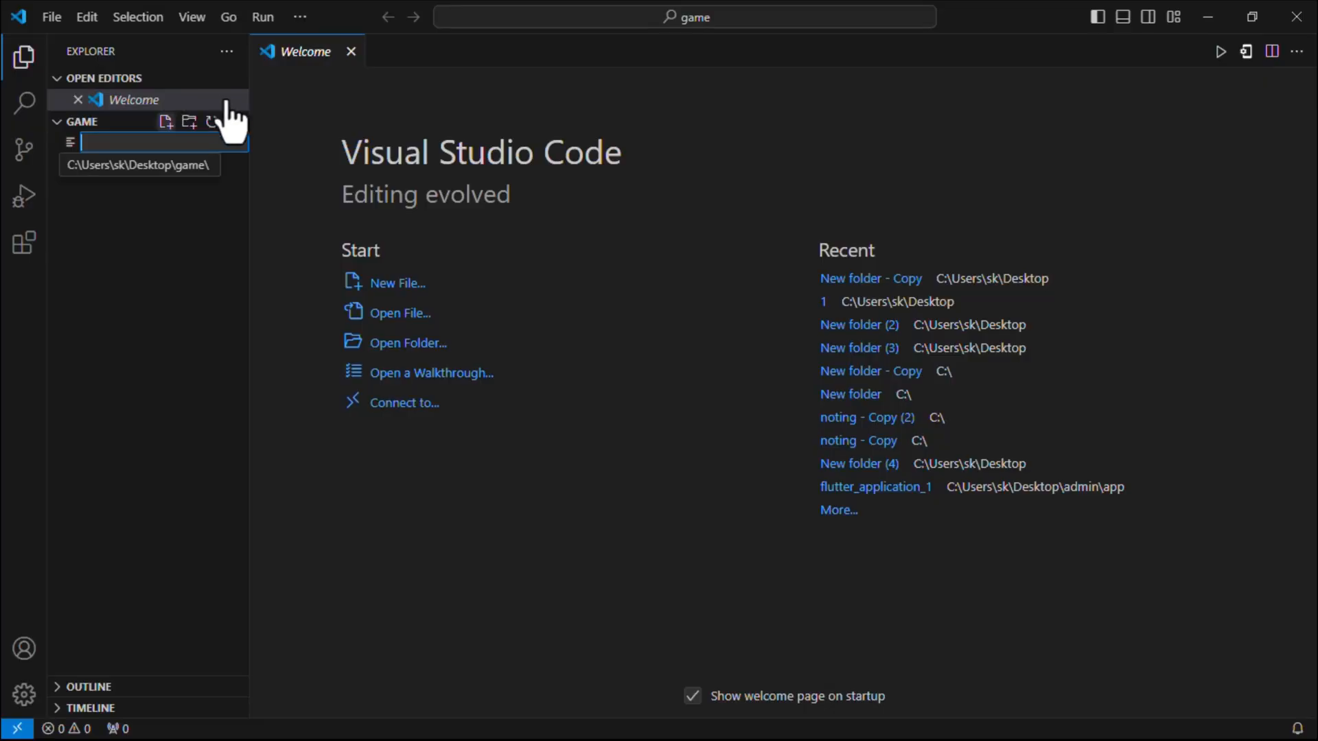
pyautogui.click(513, 228)
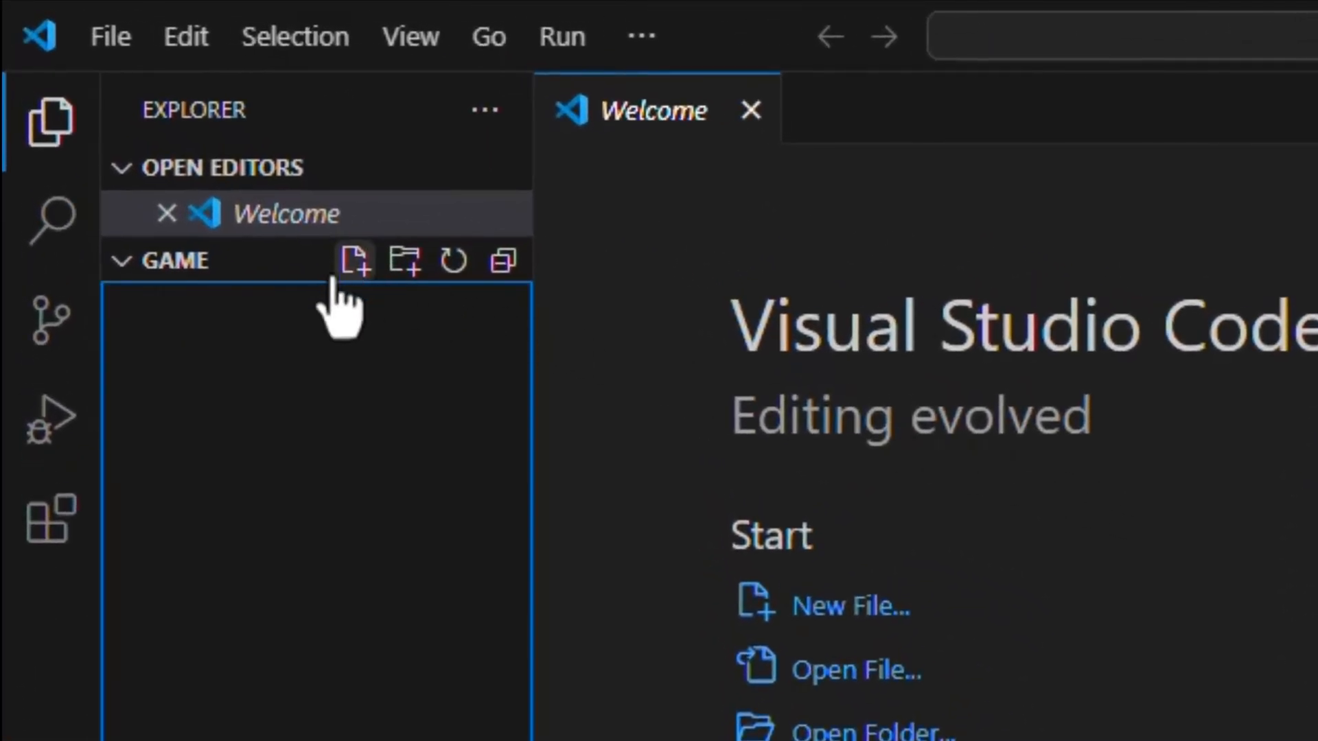
# - Create a new file named index.html in the game folder
pyautogui.click(355, 261)
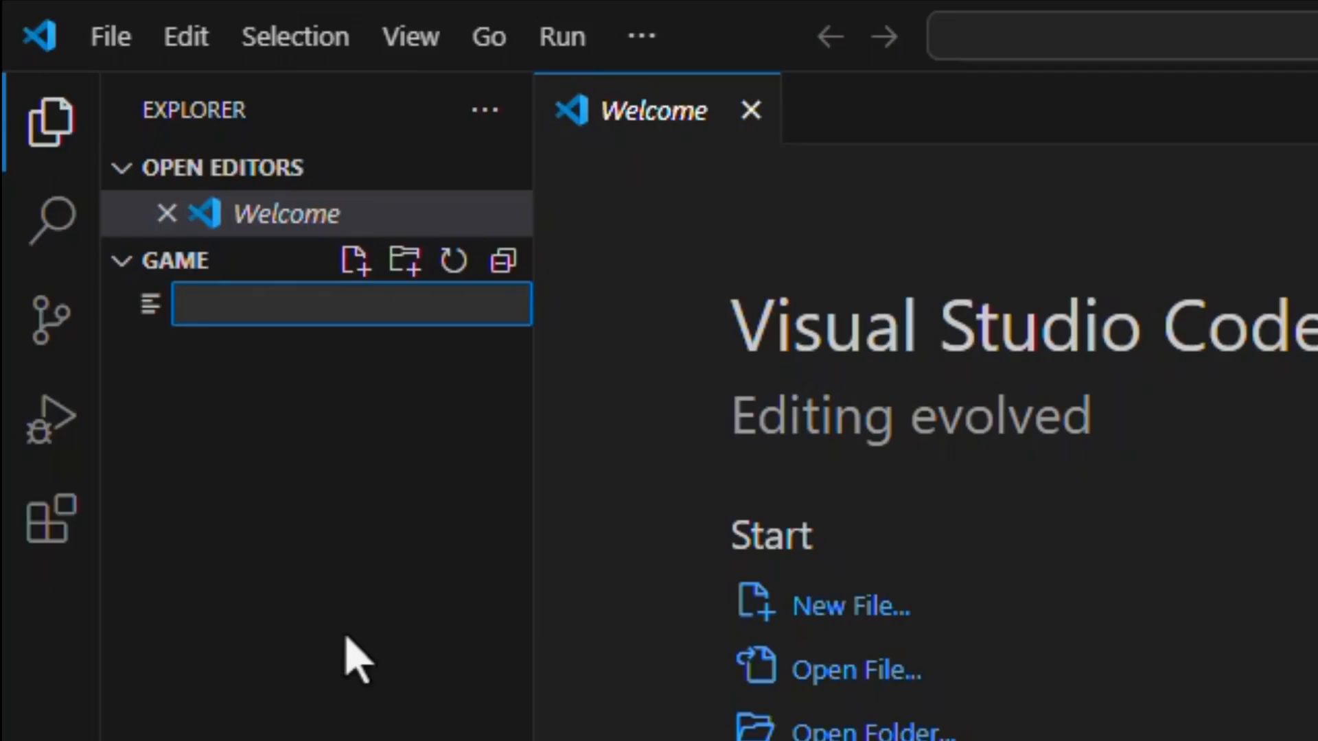
pyautogui.write('index')
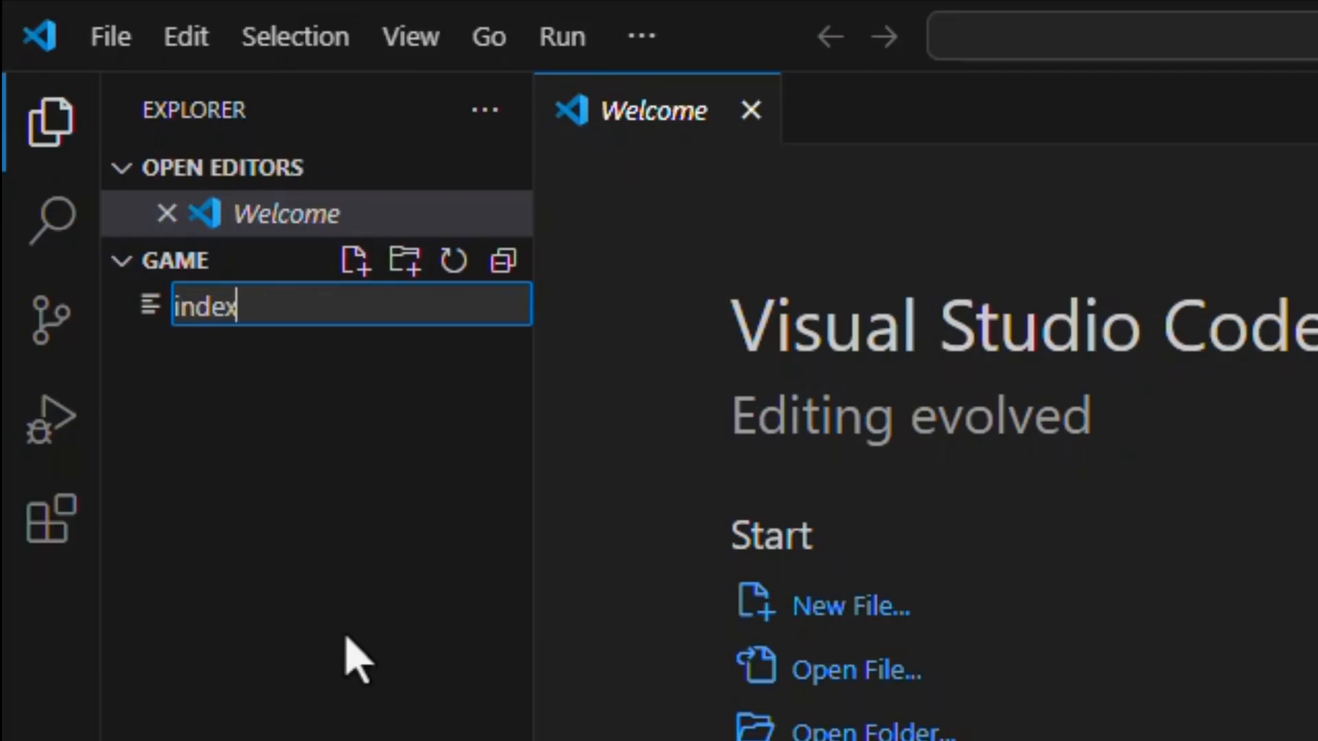
pyautogui.write('.html')
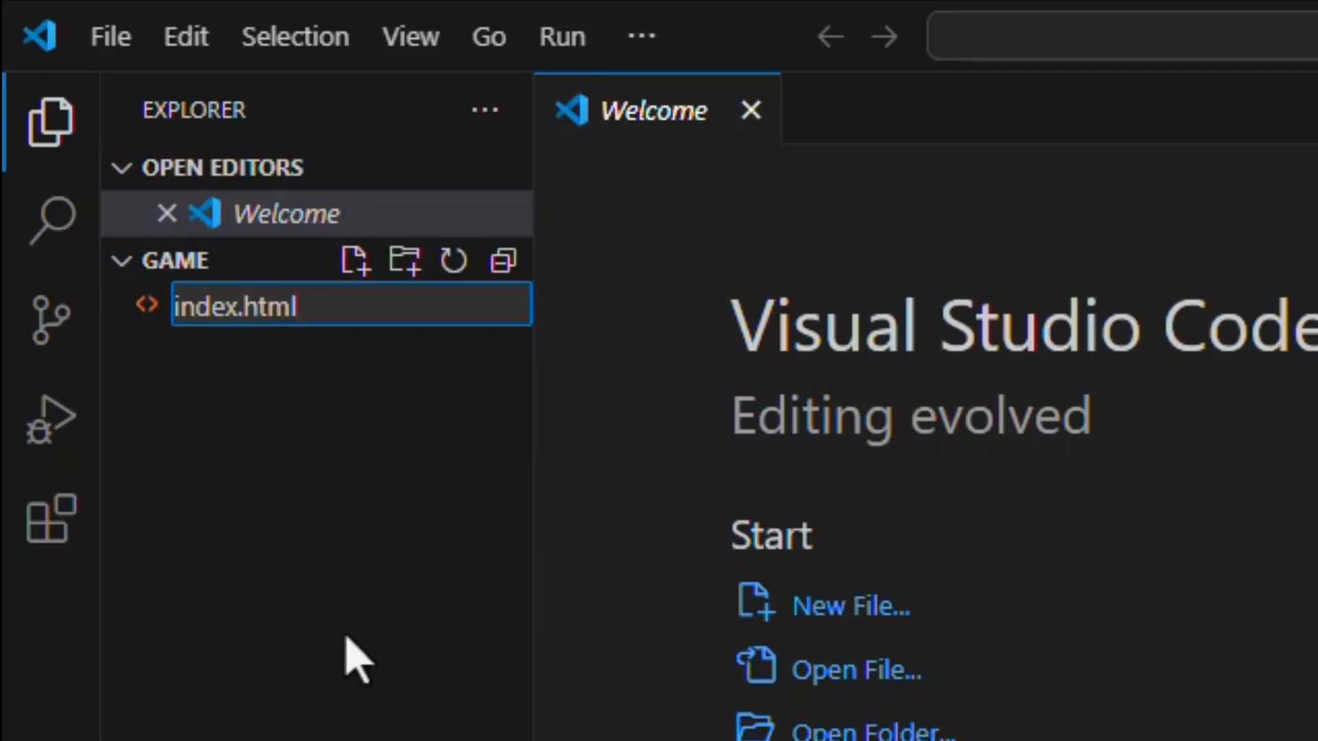
pyautogui.press('Return')
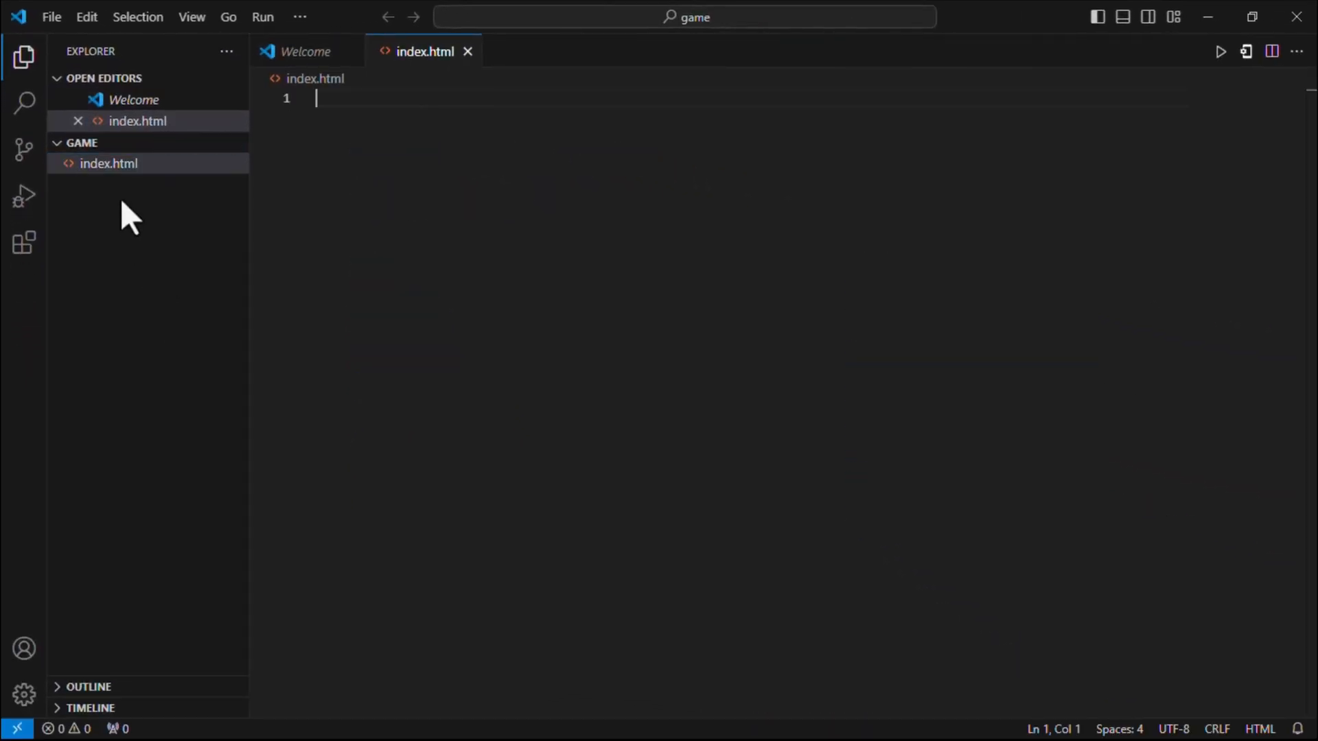
# - Copy the HTML code block from the ChatGPT answer and paste it into index.html in Visual Studio Code
pyautogui.click(1216, 18)
pyautogui.moveTo(1004, 739)
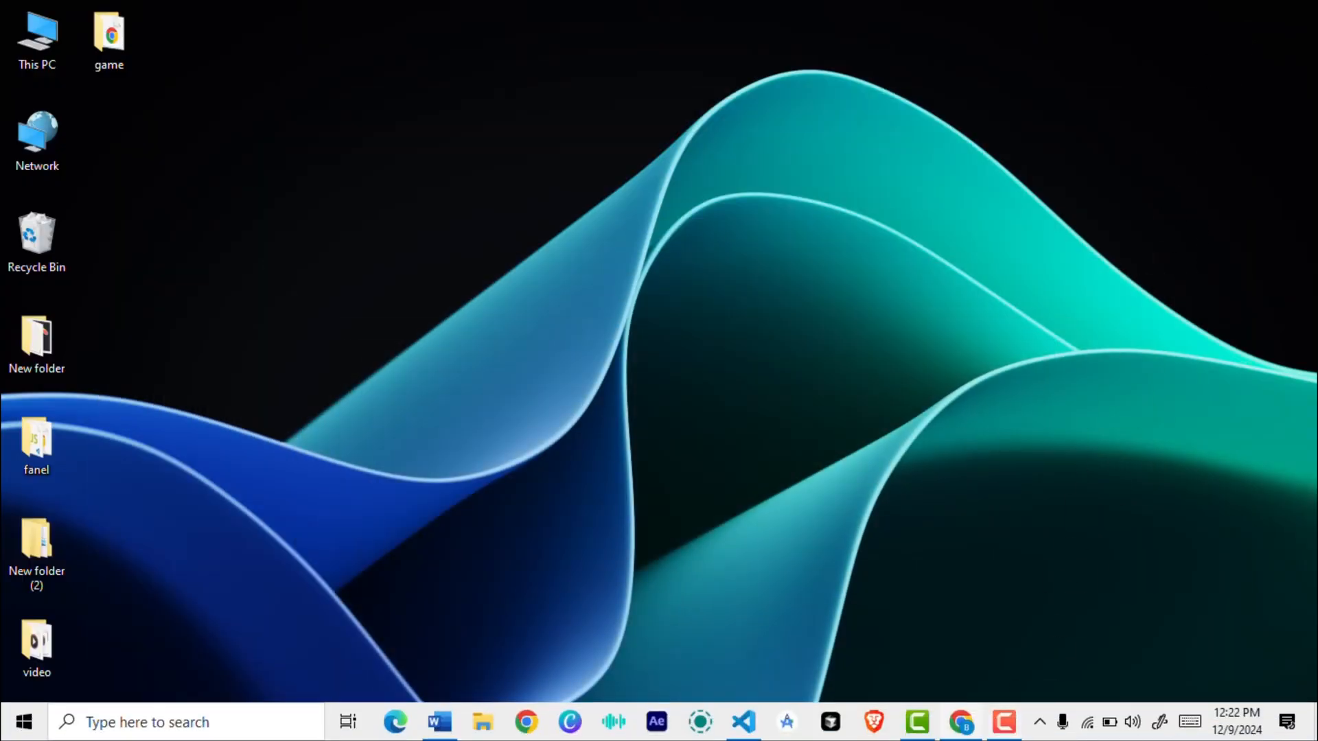
pyautogui.click(960, 721)
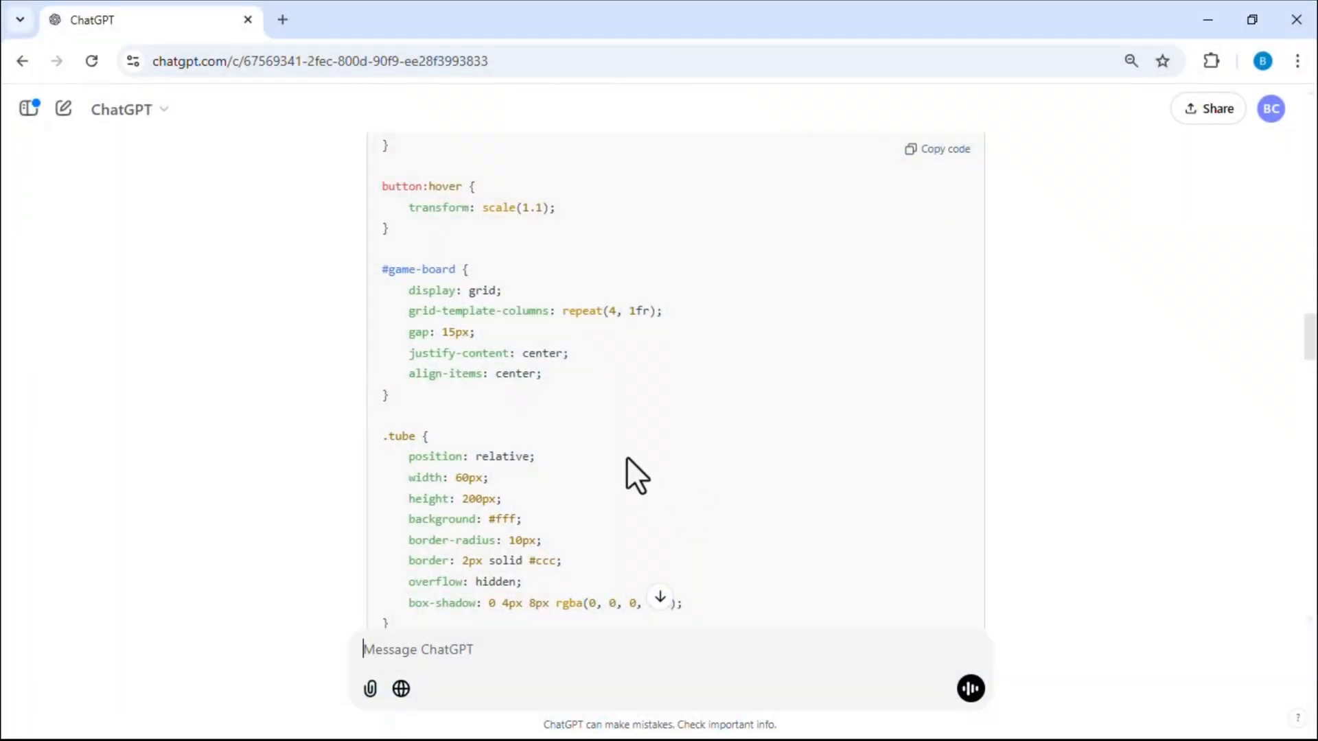
pyautogui.scroll(5, 628, 456)
pyautogui.scroll(10, 627, 455)
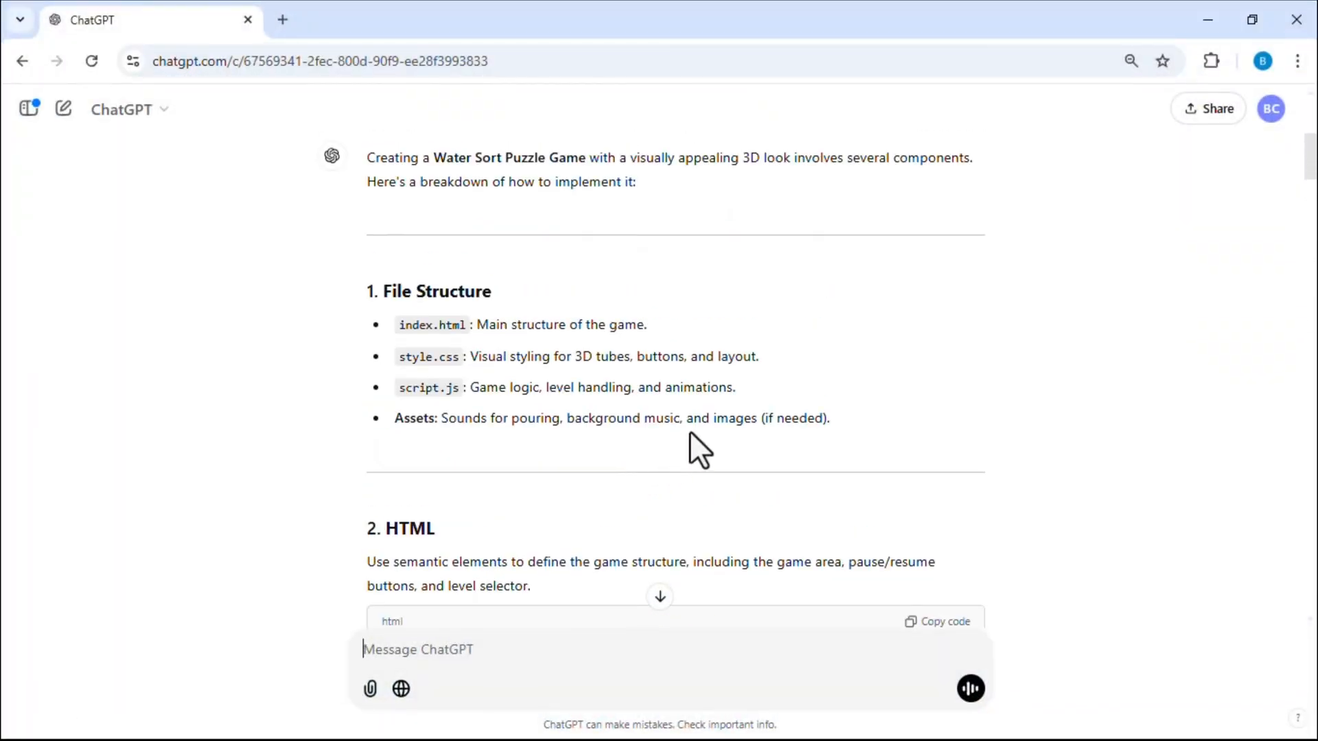
pyautogui.scroll(-4, 697, 450)
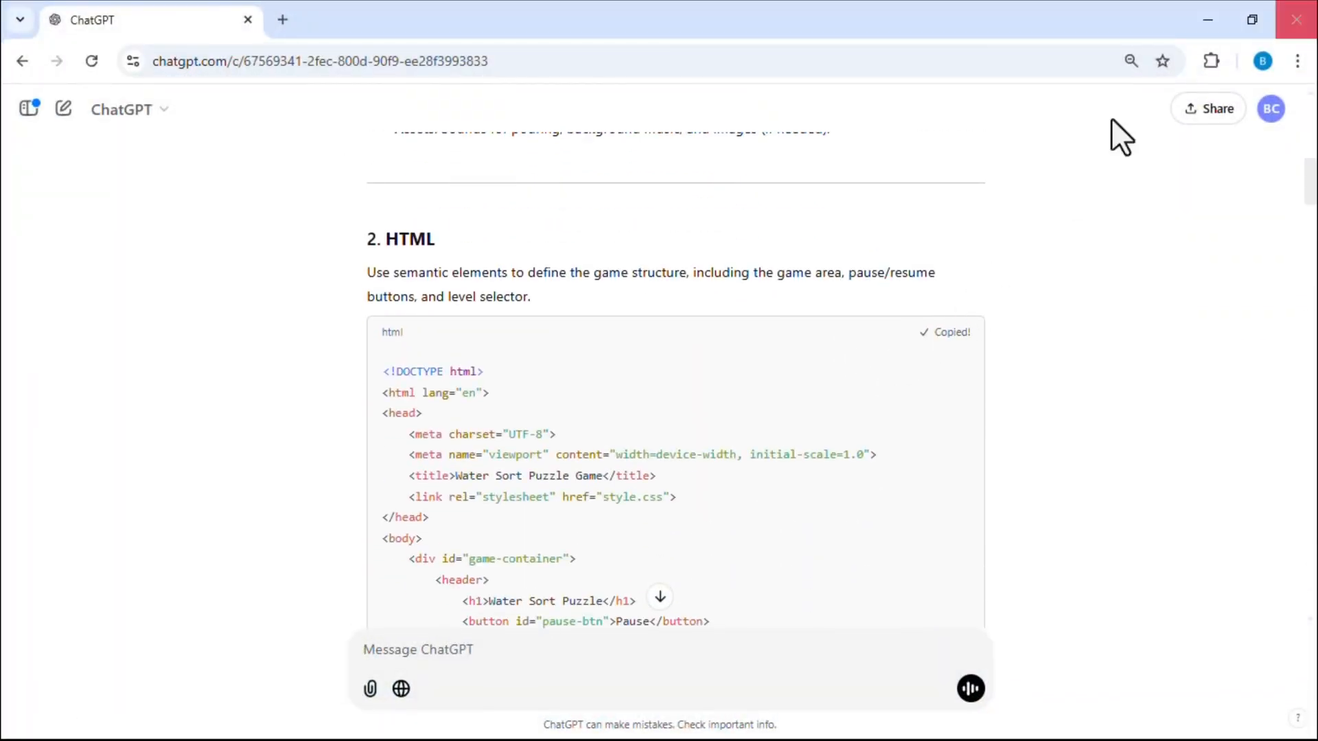
pyautogui.click(1203, 10)
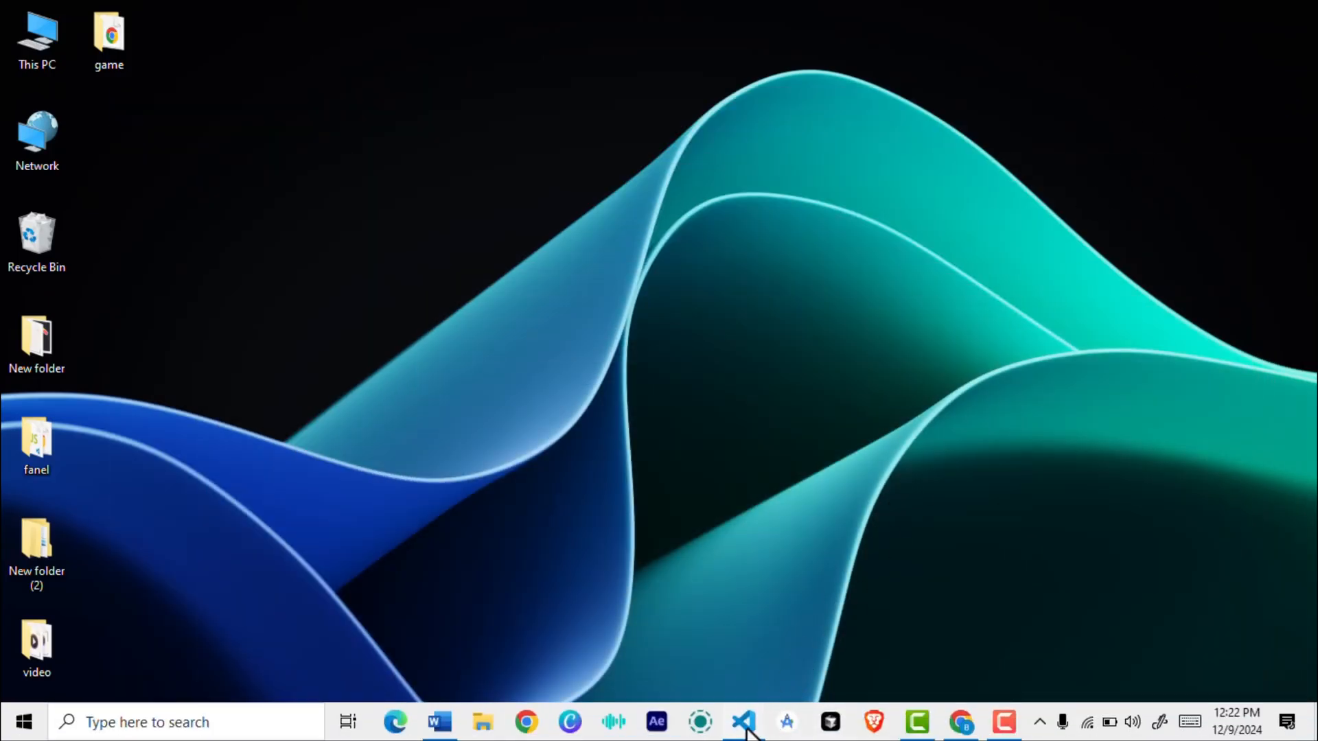
pyautogui.click(745, 722)
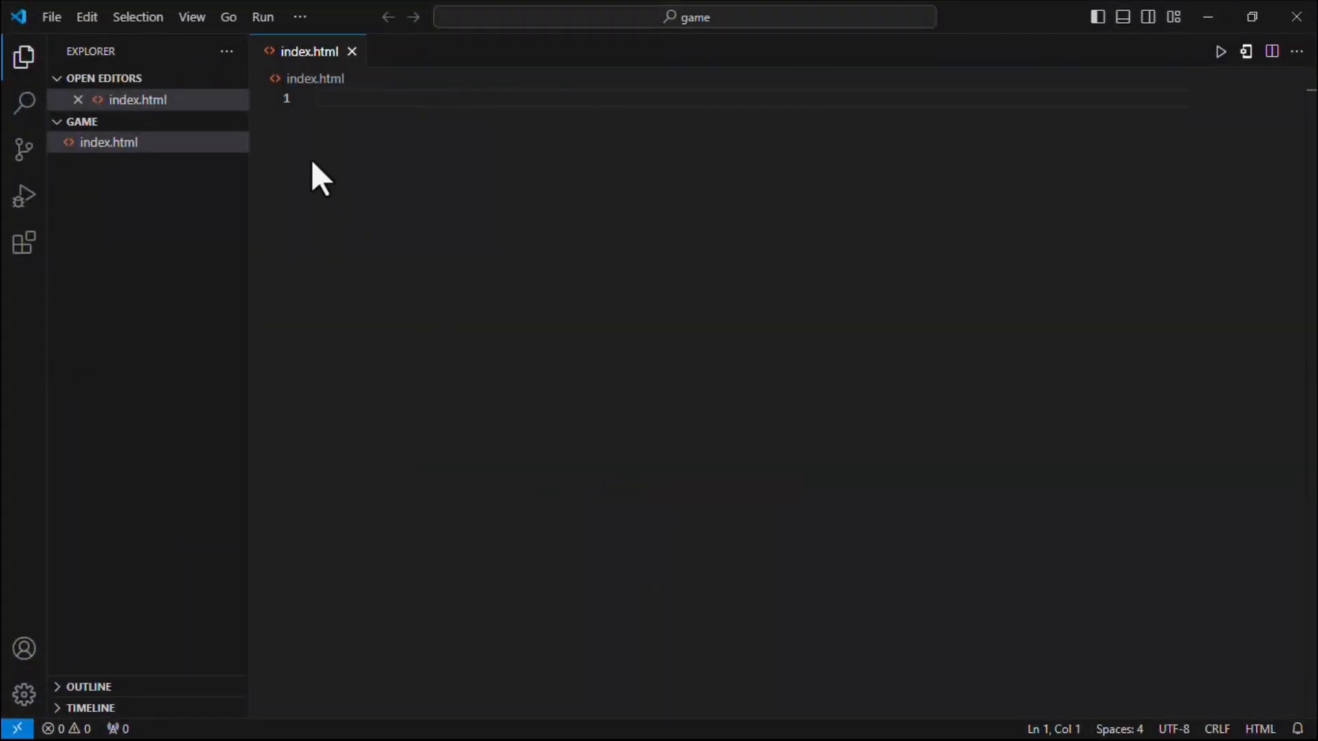
pyautogui.write('<!DOCTYPE html> <html lang="en"> <head>     <meta charset="UTF-8">     <meta name="viewport" content="width=device-width, initial-scale=1.0">     <title>Water Sort Puzzle Game</title>     <link rel="stylesheet" href="style.css"> </head> <body>     <div id="game-container">         <header>             <h1>Water Sort Puzzle</h1>             <button id="pause-btn">Pause</button>             <button id="resume-btn" style="display: none;">Resume</button>         </header>         <main id="game-board">             <!-- Tubes will be dynamically generated here -->         </main>         <footer>             <div id="level-display">Level: 1</div>             <button id="next-level-btn" style="display: none;">Next Level</button>         </footer>     </div>     <script src="script.js"></script> </body> </html>')
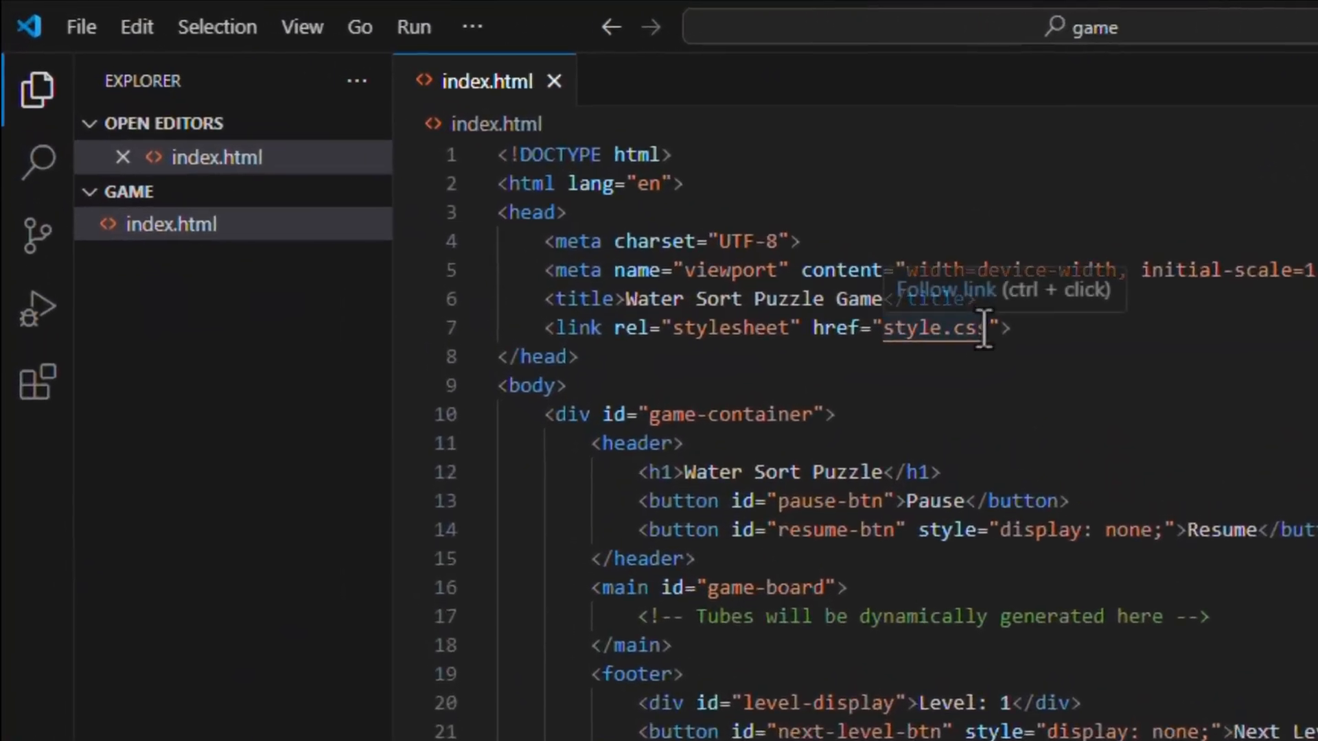
# - Select the style.css reference in index.html and create a file named style.css in the game folder
pyautogui.moveTo(622, 208); pyautogui.dragTo(562, 208)
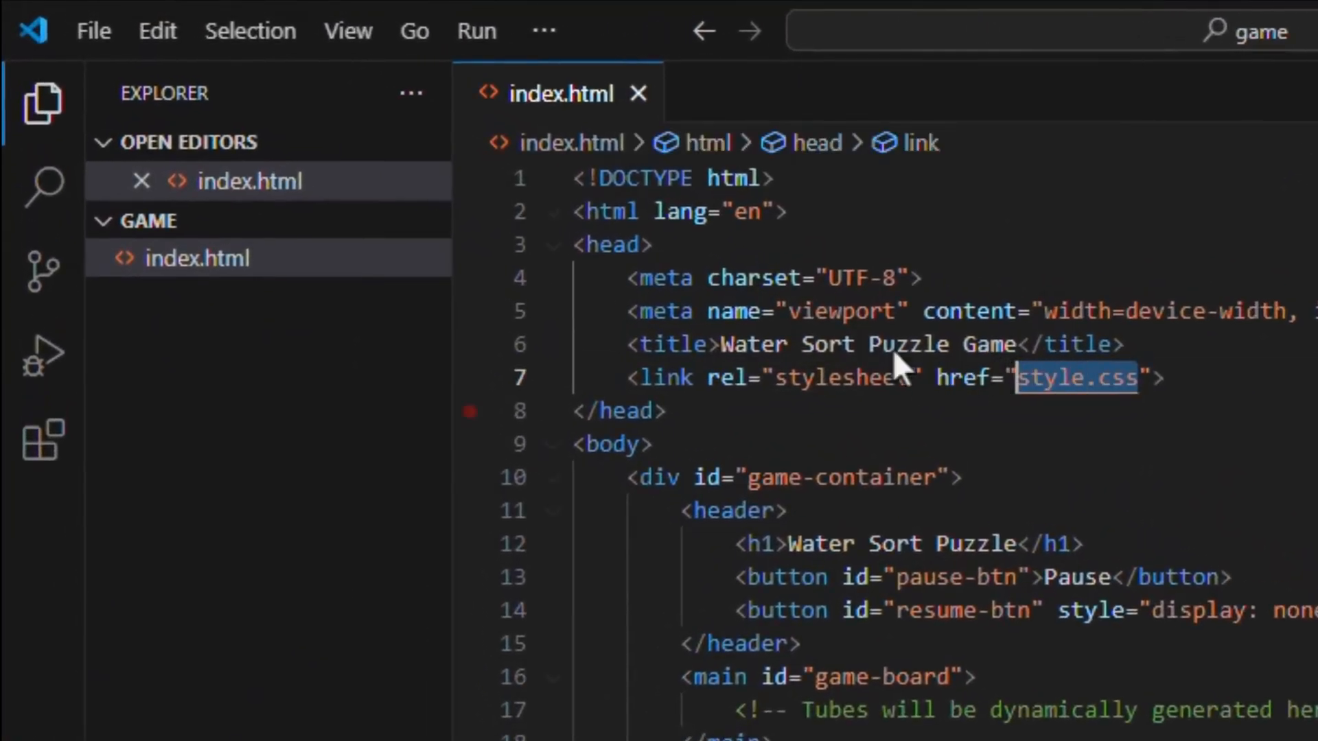
pyautogui.click(300, 221)
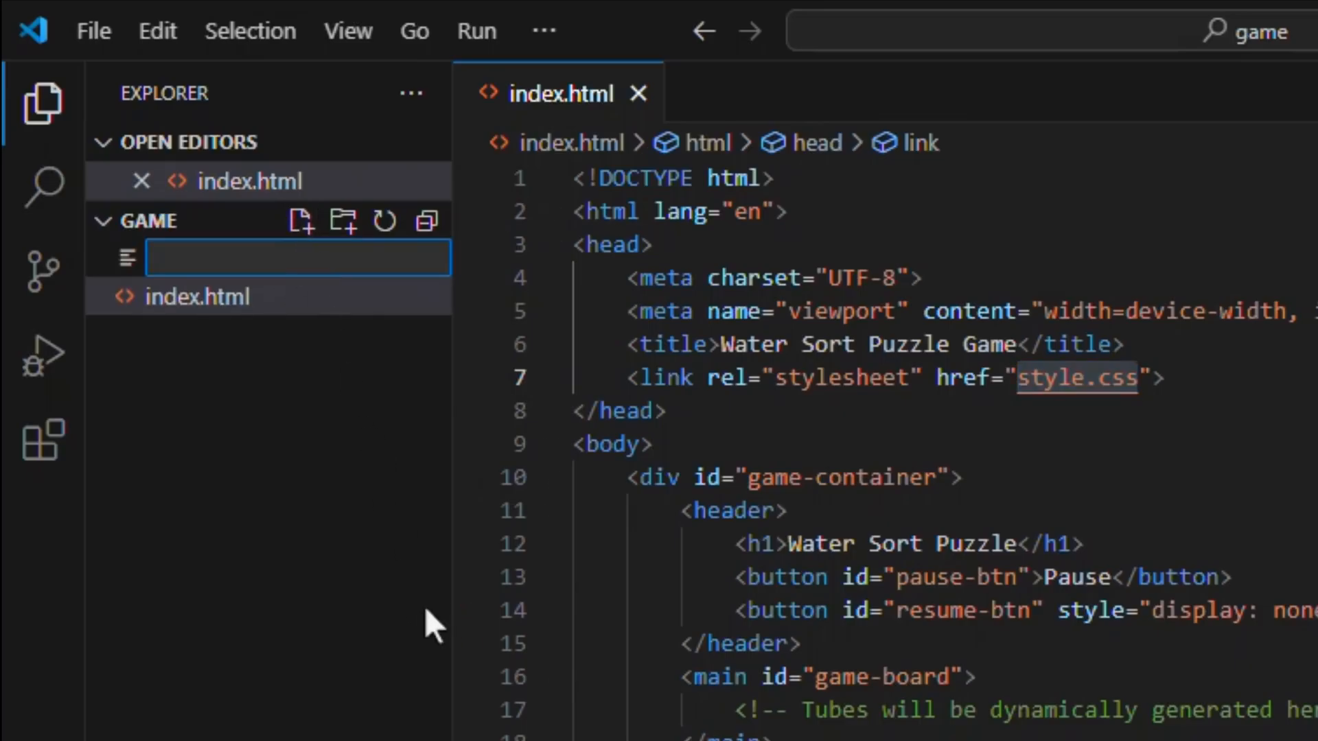
pyautogui.write('style.css')
pyautogui.press('Return')
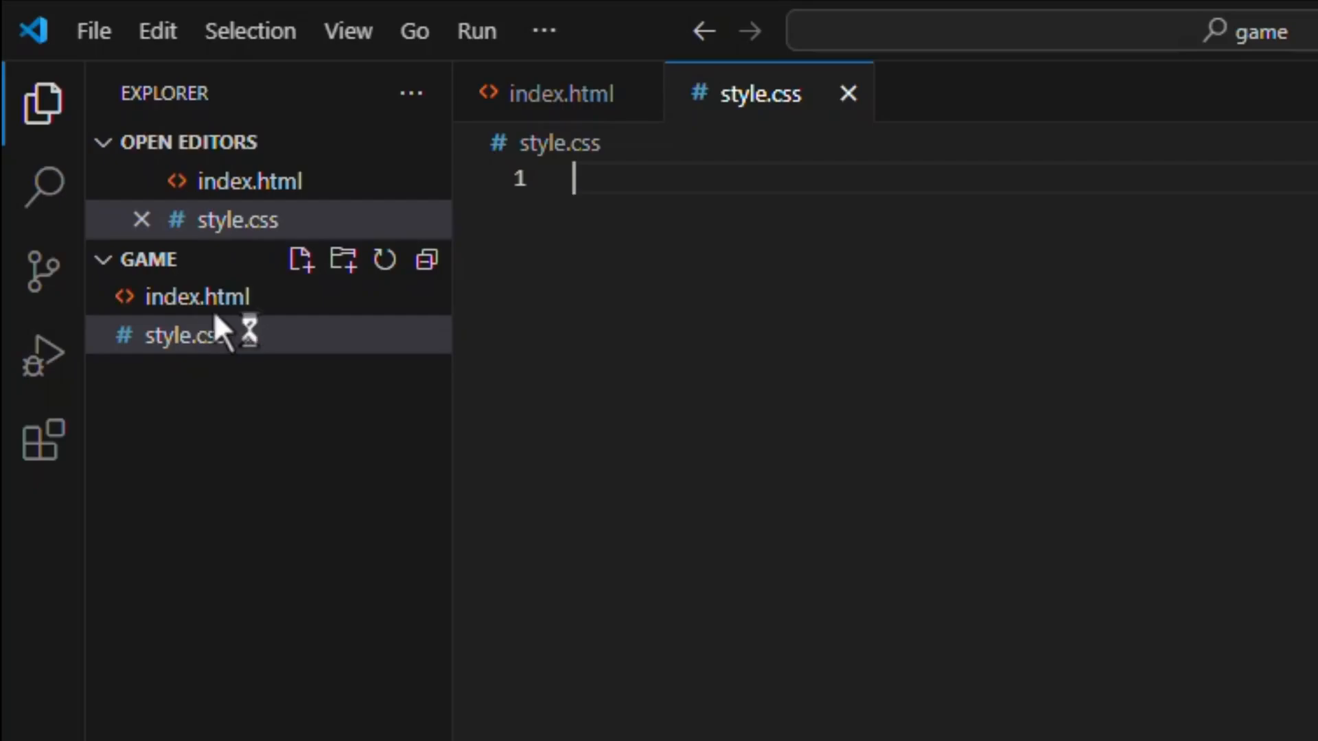
# - Locate the script reference at the end of index.html and create a file named script.js in the game folder
pyautogui.click(206, 299)
pyautogui.moveTo(1186, 356); pyautogui.dragTo(612, 343)
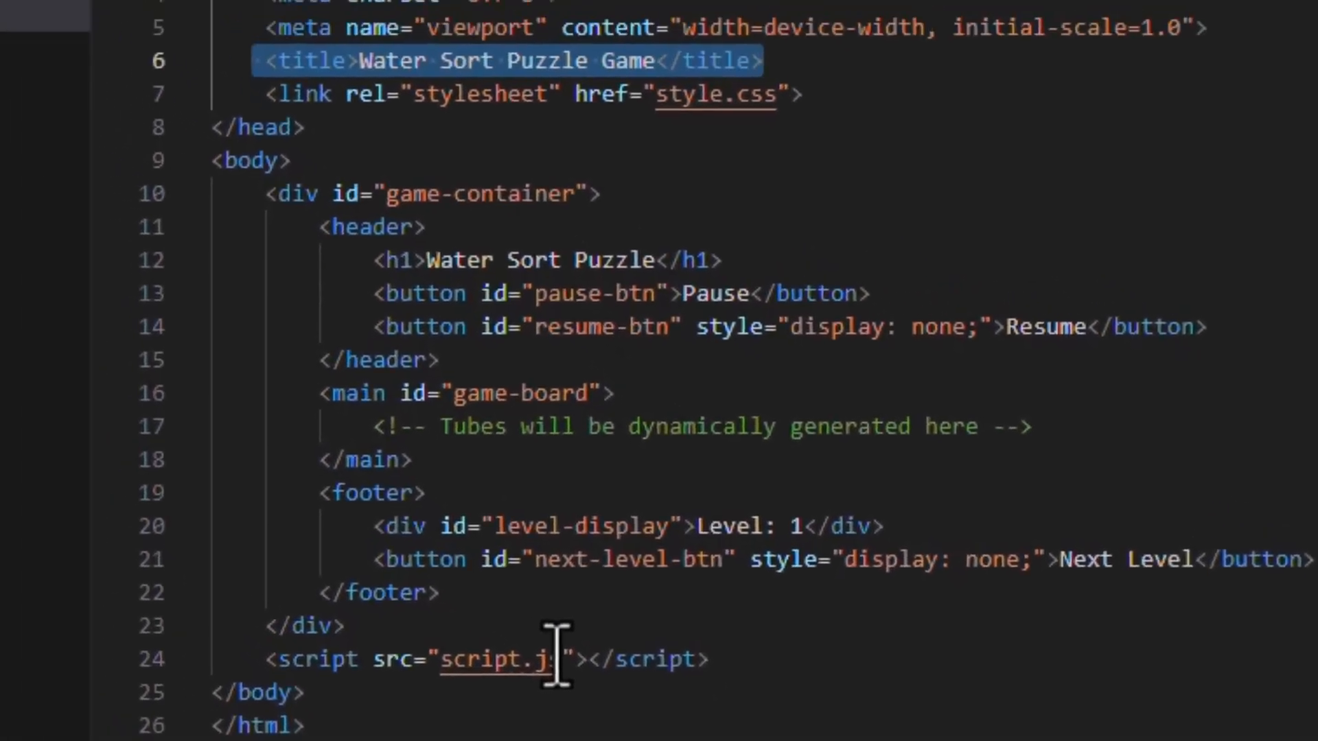
pyautogui.click(556, 656)
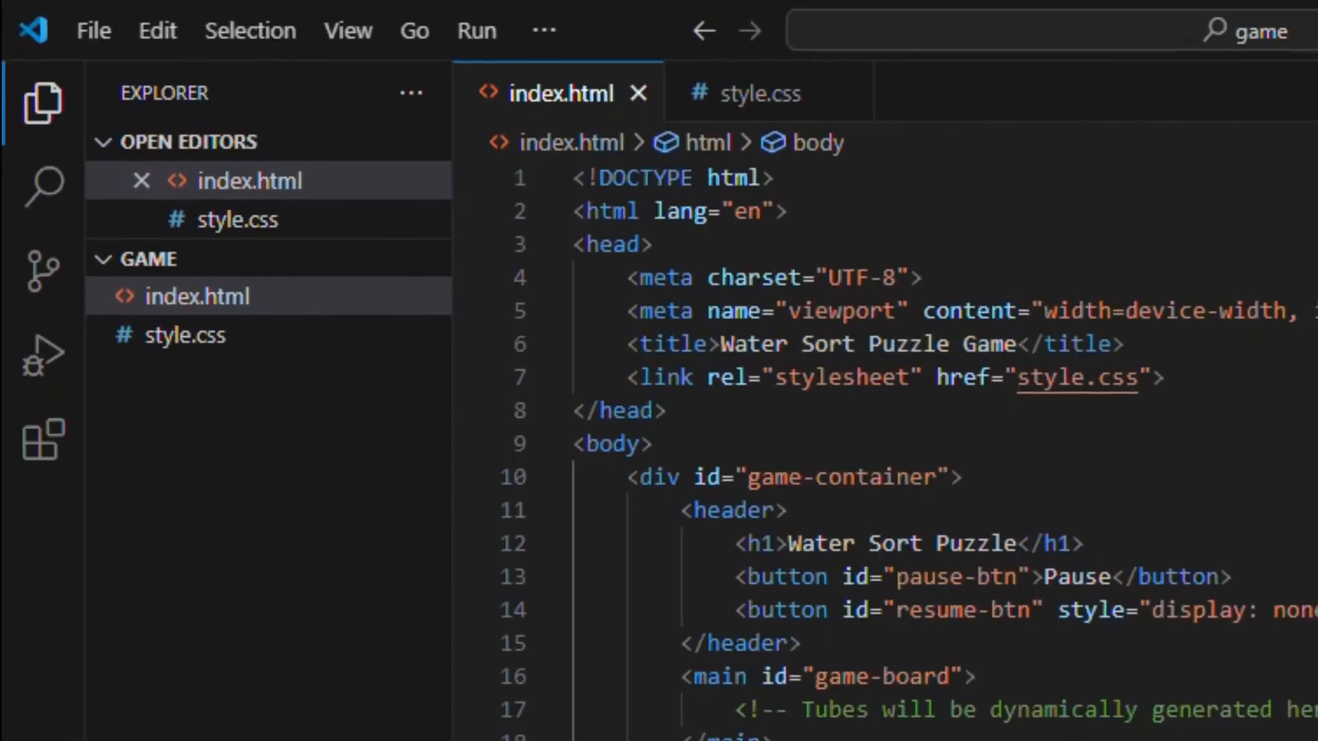
pyautogui.click(302, 260)
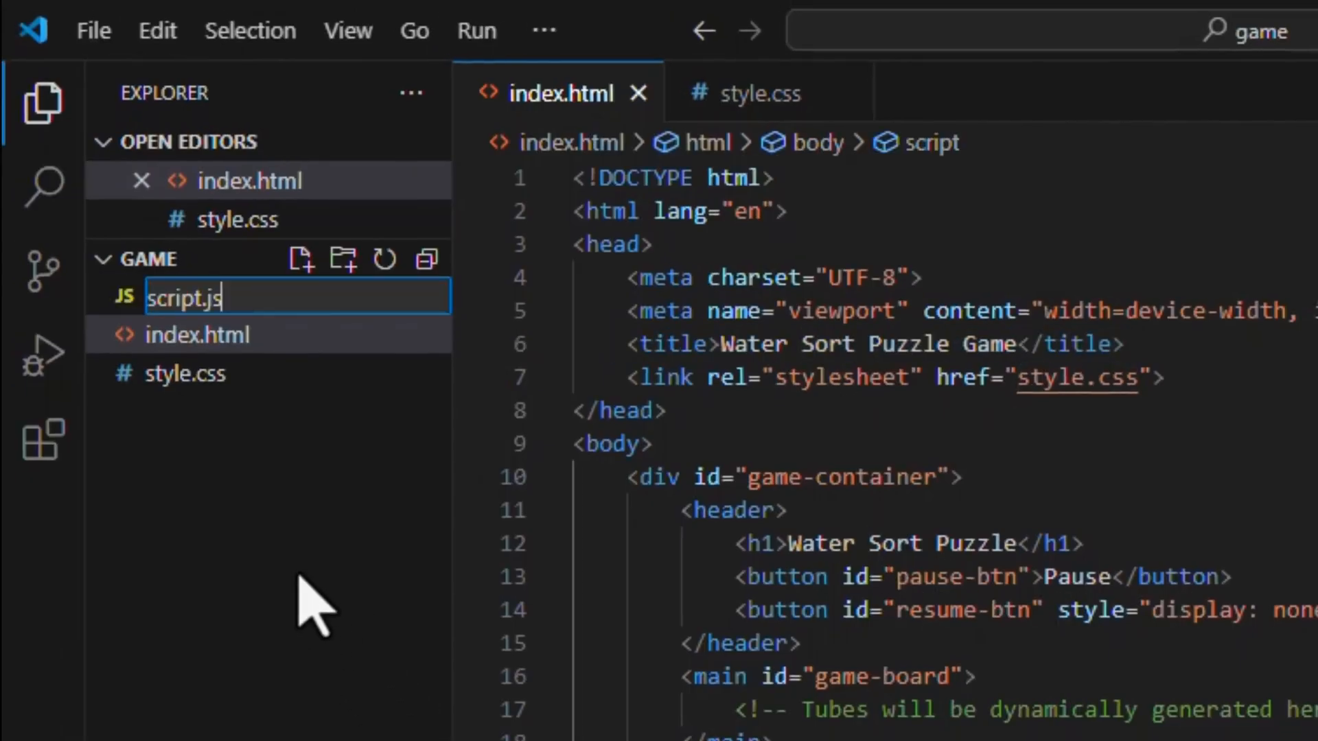
pyautogui.press('Return')
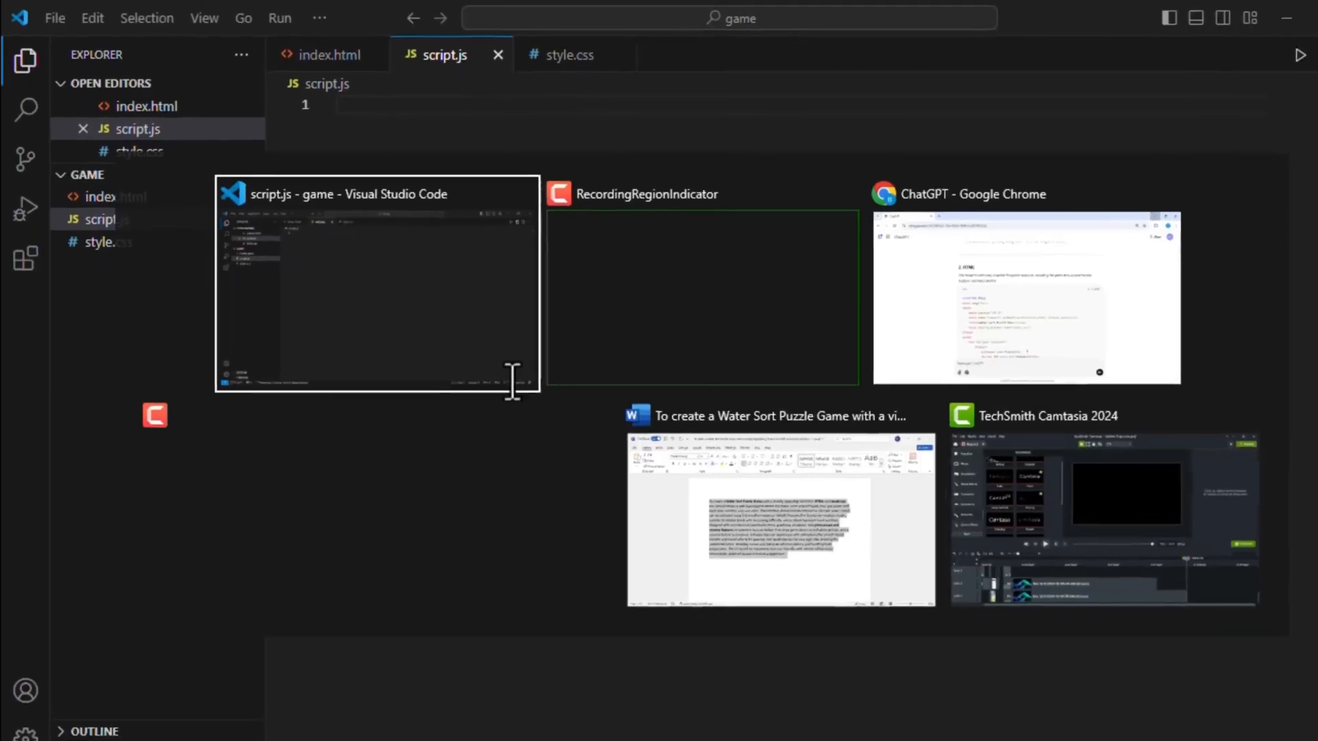
# - Copy the CSS code block from the ChatGPT answer in Chrome and paste it into style.css in Visual Studio Code
pyautogui.hotkey('alt', 'Tab')
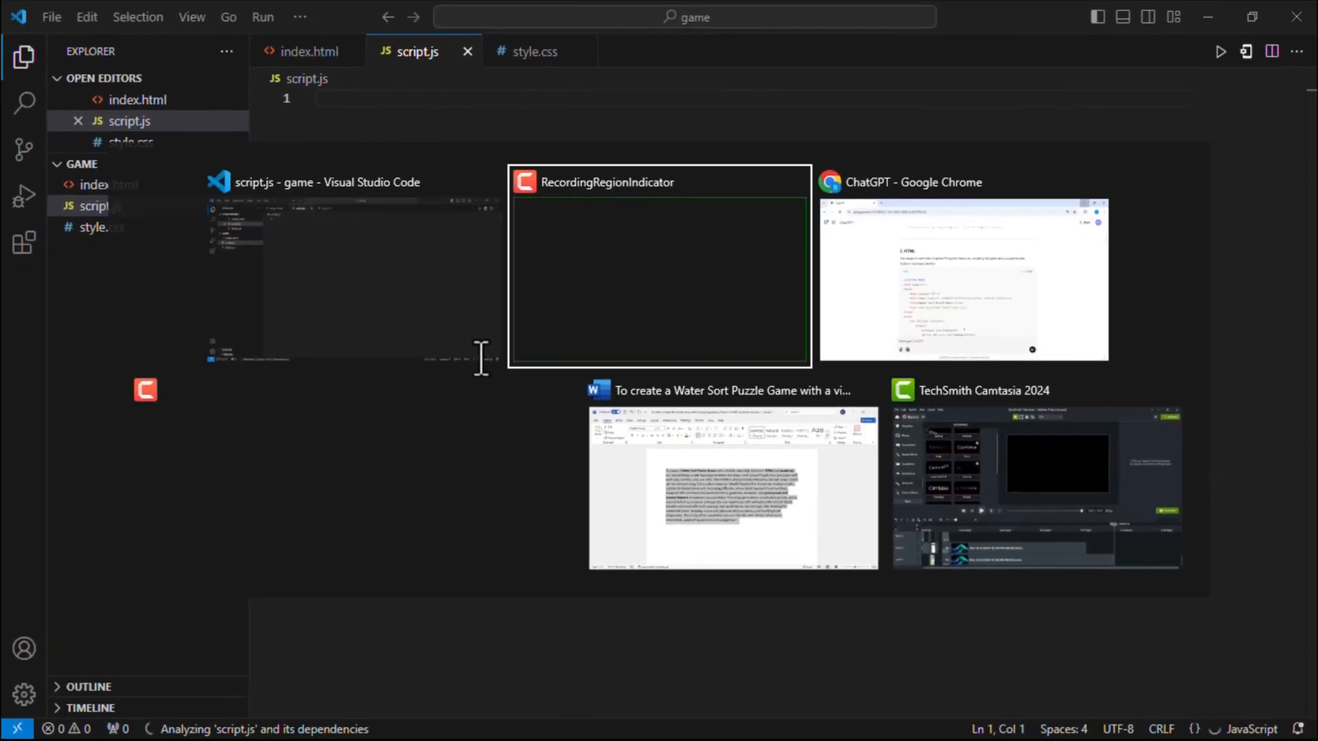
pyautogui.hotkey('alt', 'Tab')
pyautogui.scroll(-8, 480, 356)
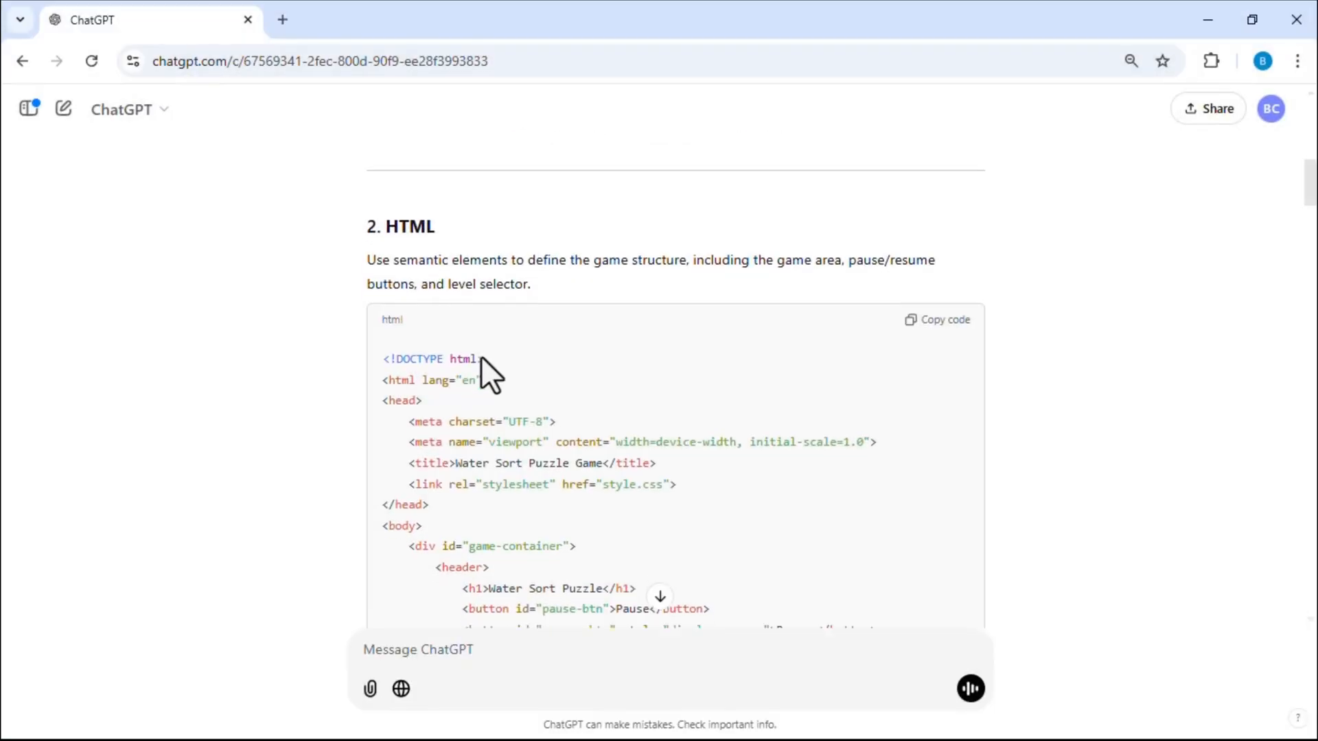
pyautogui.scroll(-5, 505, 345)
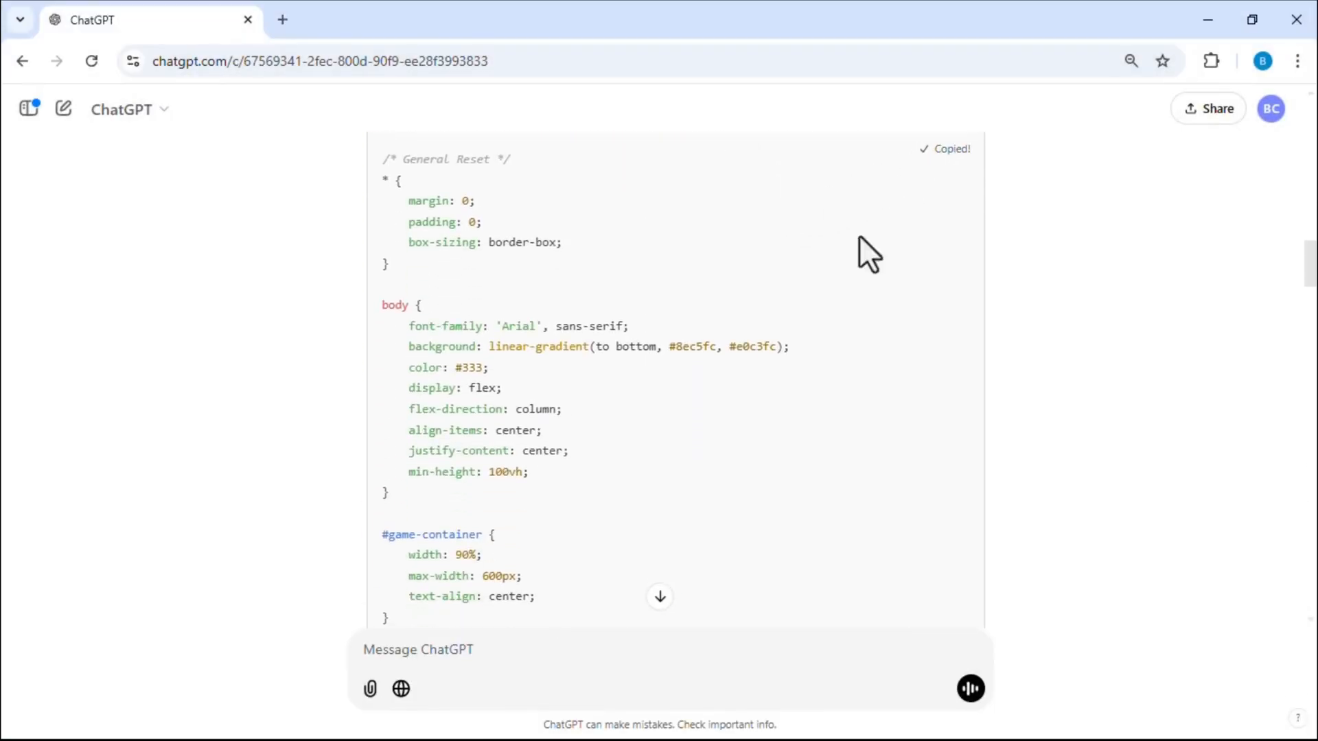
pyautogui.hotkey('alt', 'Tab')
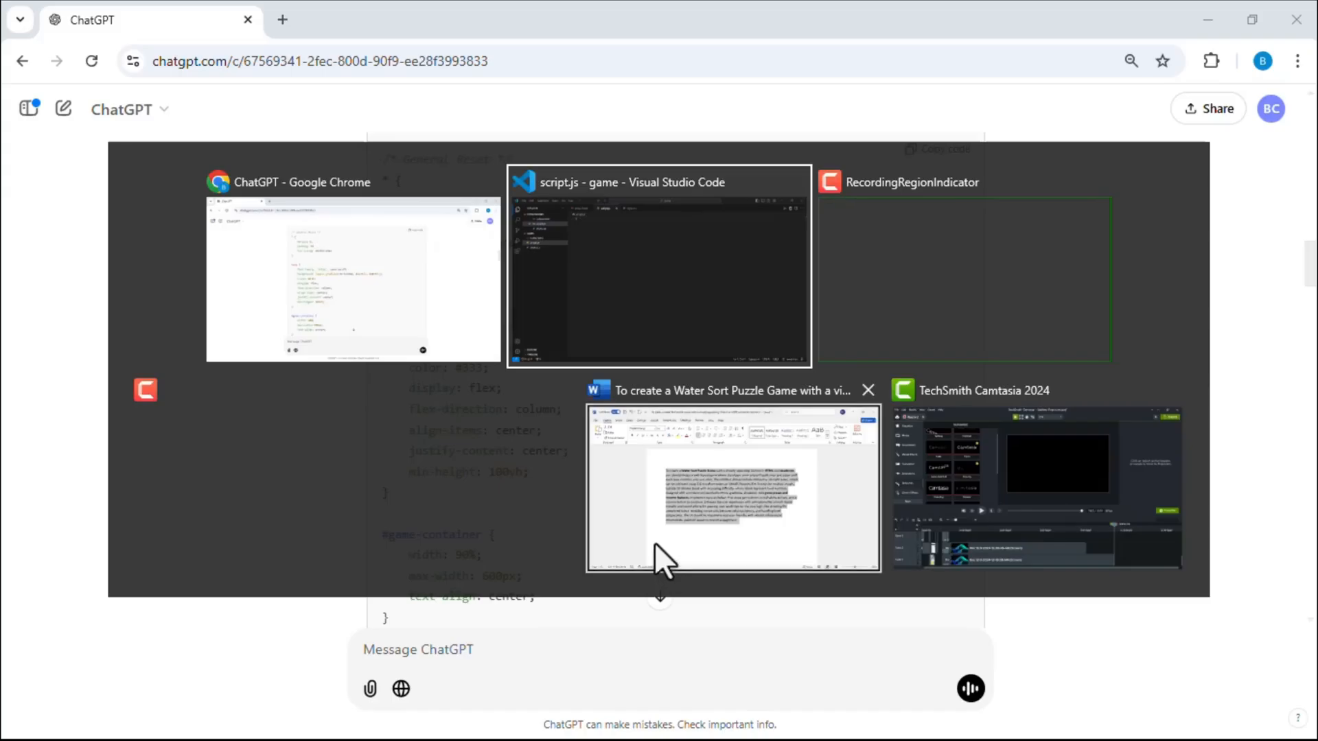
pyautogui.click(579, 274)
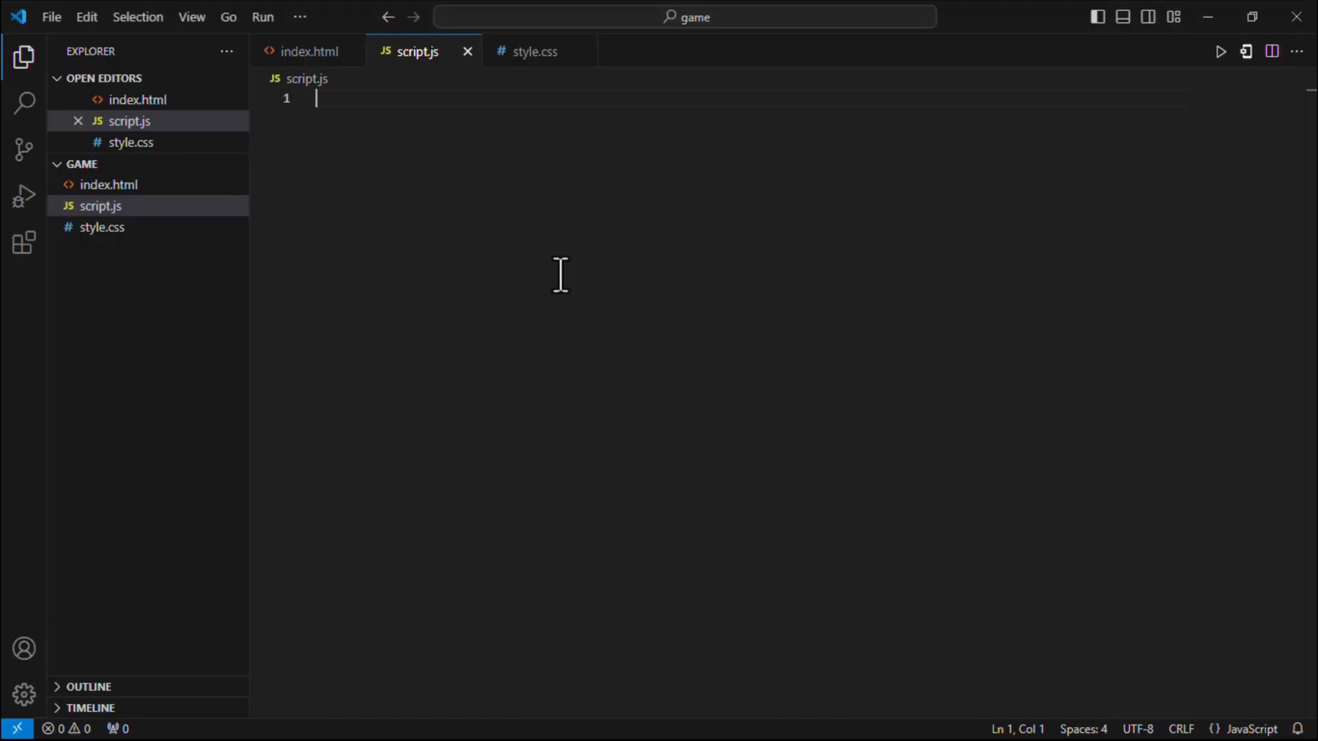
pyautogui.click(103, 228)
pyautogui.hotkey('ctrl', 'v')
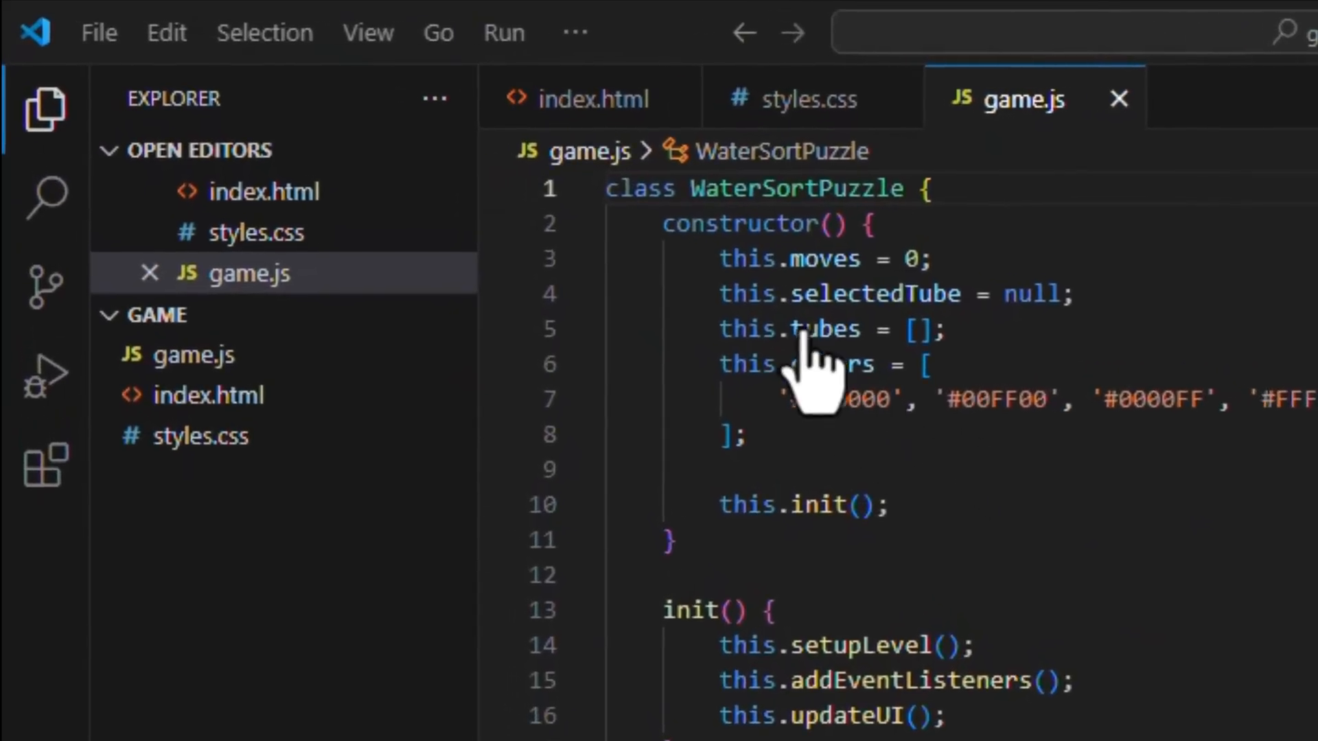
# - Start debugging the game as a Chrome web app and narrow the browser window that opens
pyautogui.click(493, 39)
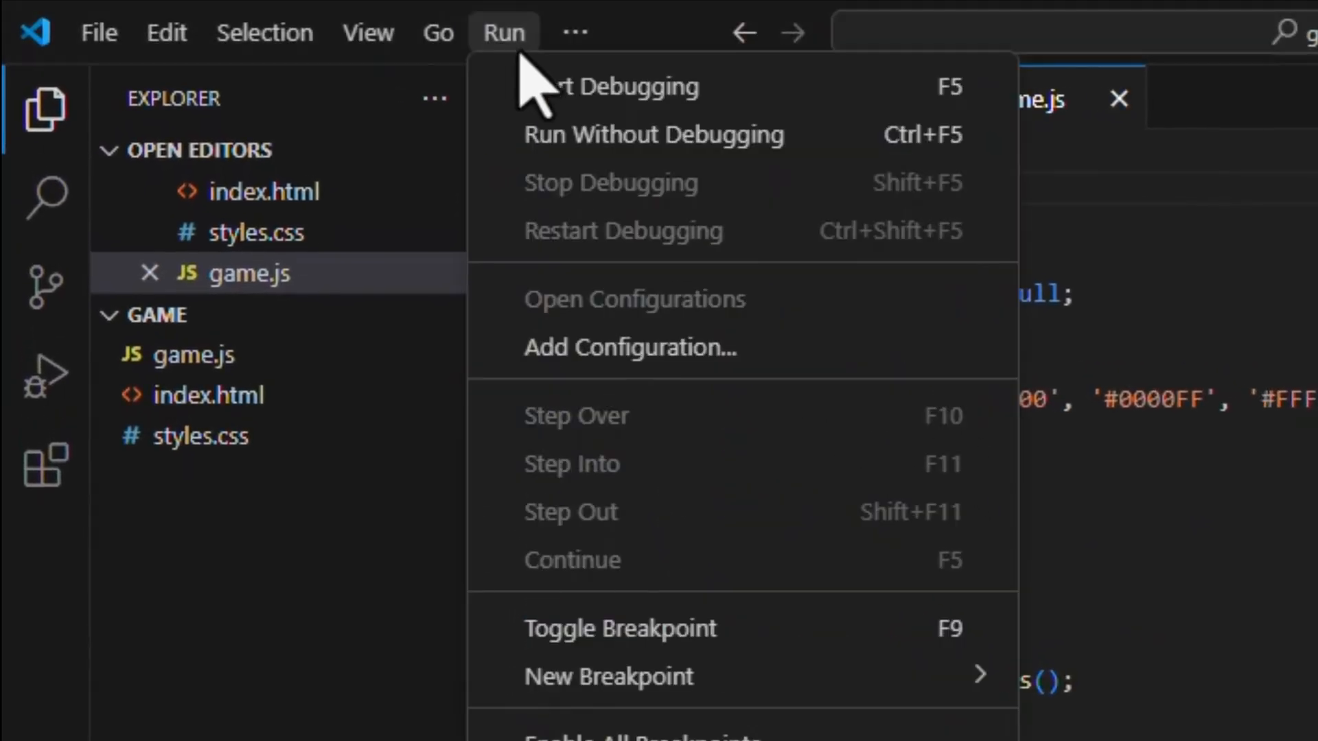
pyautogui.click(661, 88)
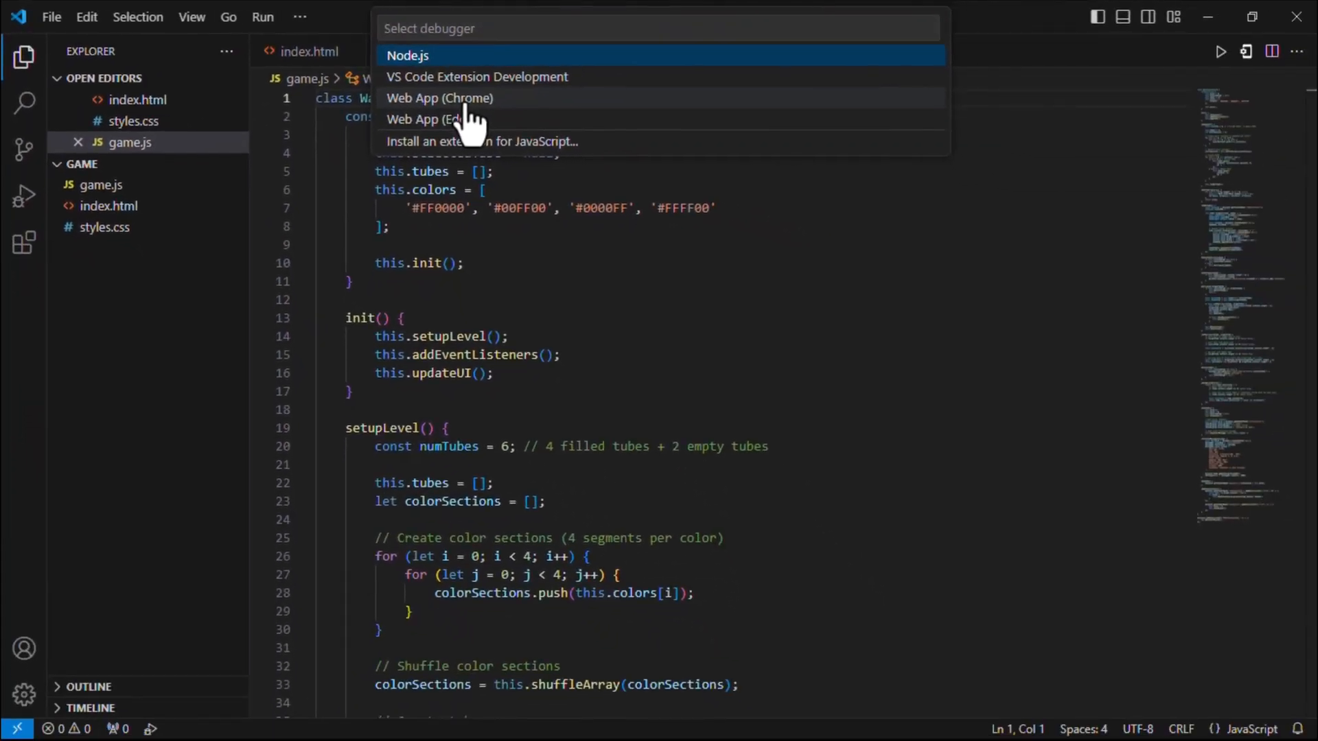
pyautogui.click(601, 131)
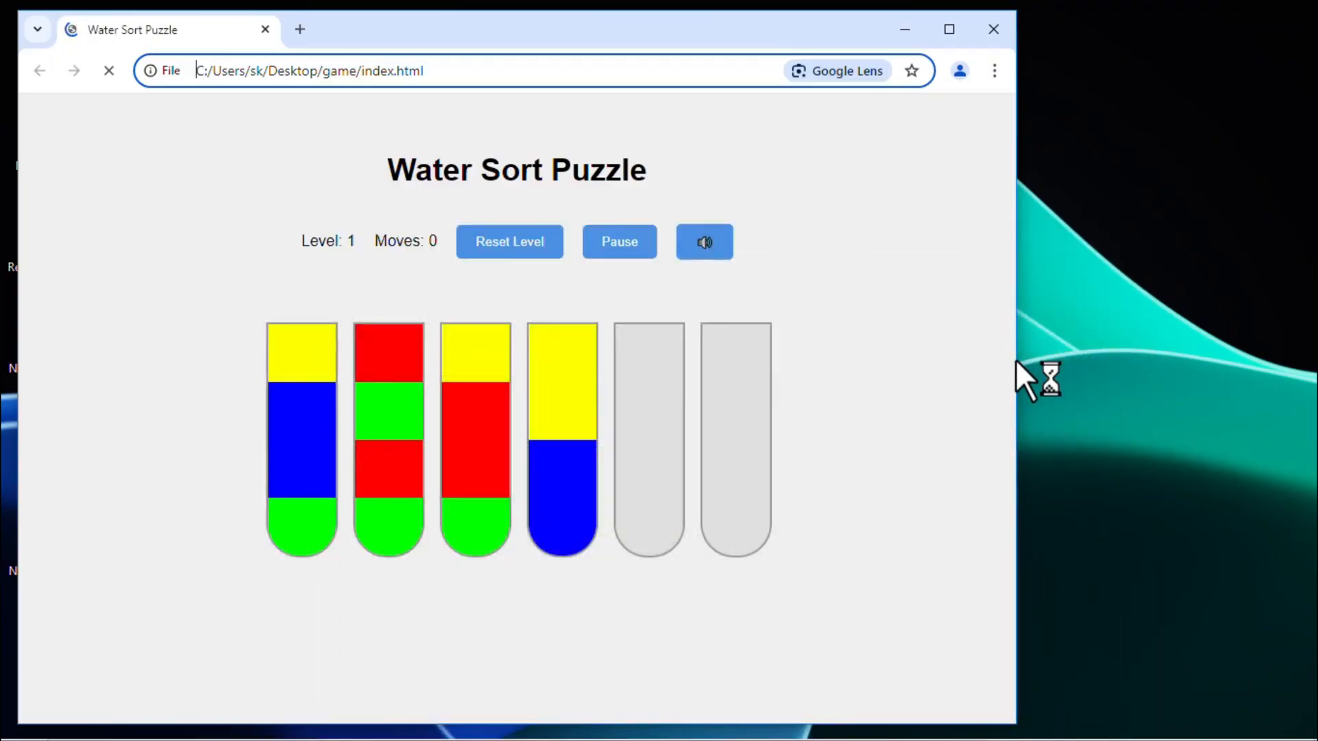
pyautogui.moveTo(1015, 360); pyautogui.dragTo(744, 367)
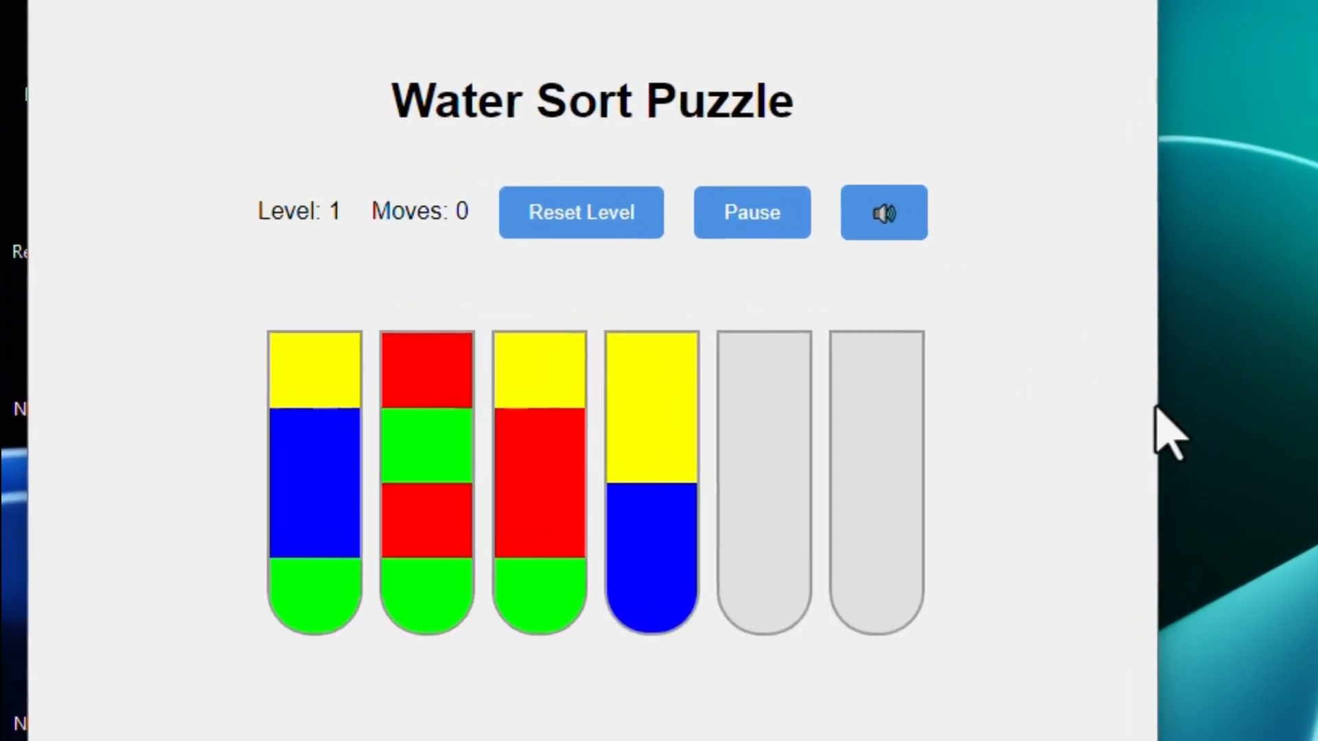
# - Pour both yellow segments from the fourth tube and the yellow segment from the third tube into the fifth tube
pyautogui.click(683, 473)
pyautogui.click(748, 494)
pyautogui.click(672, 494)
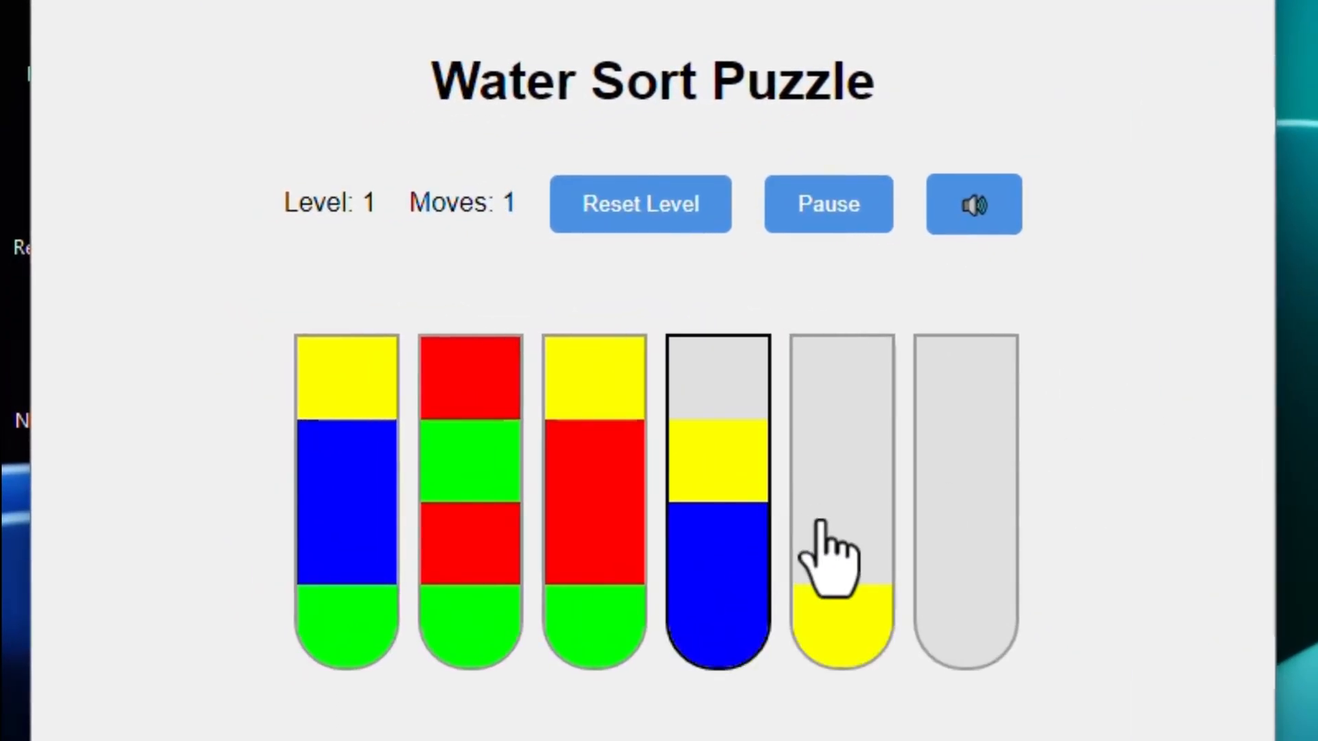
pyautogui.click(820, 522)
pyautogui.click(644, 504)
pyautogui.click(835, 561)
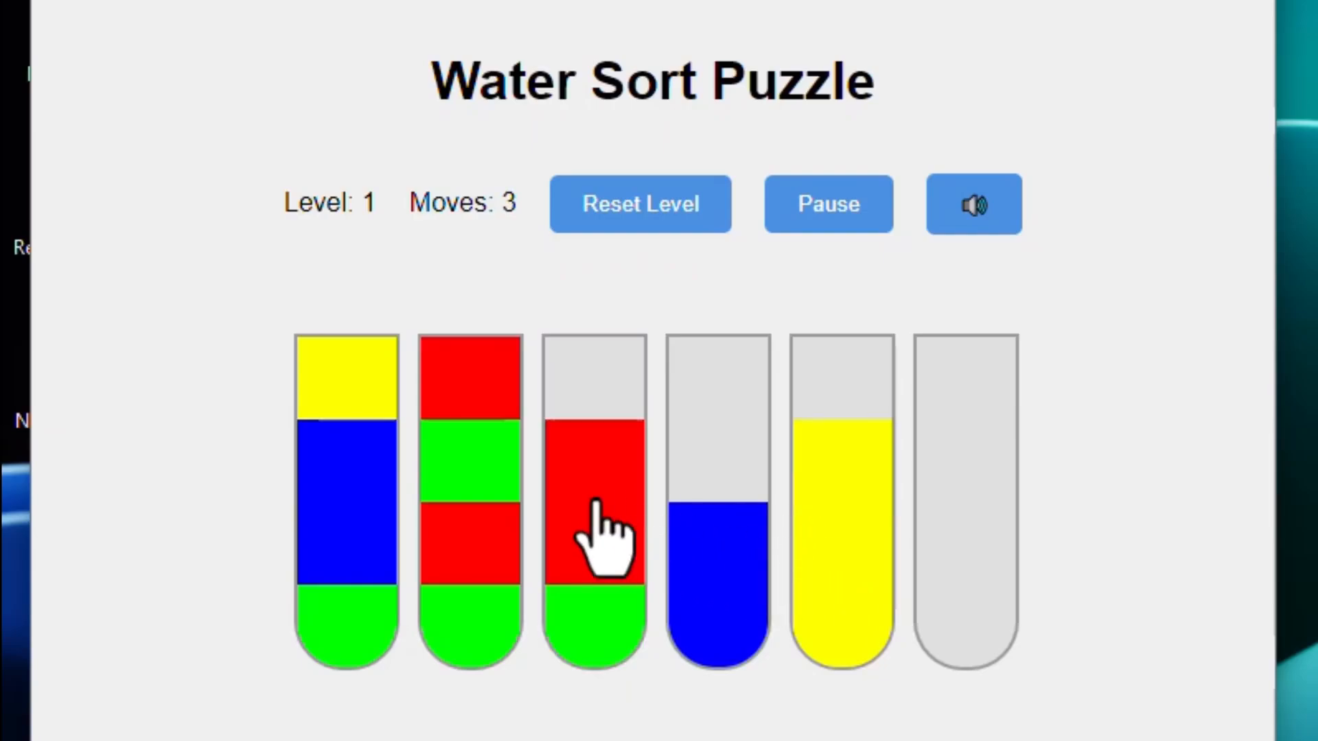
# - Pour both red segments from the third tube into the empty sixth tube
pyautogui.click(596, 507)
pyautogui.click(951, 573)
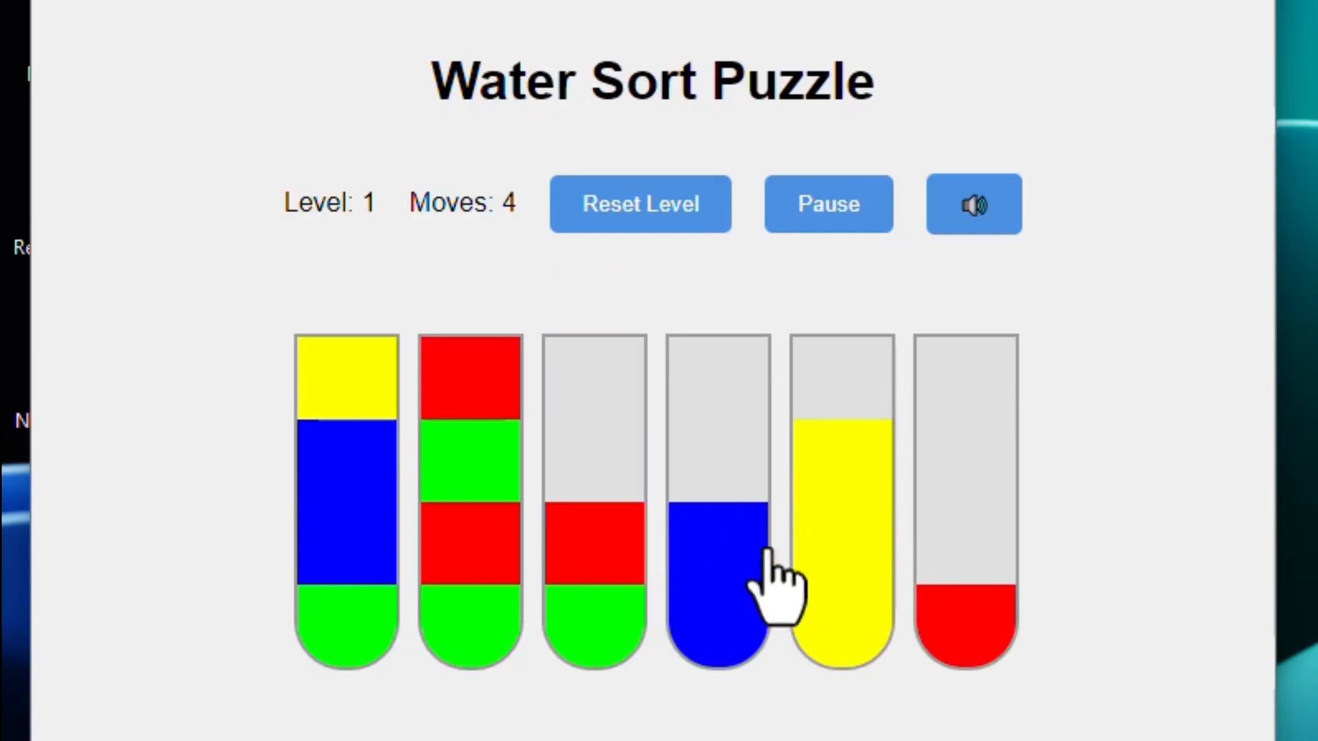
pyautogui.click(615, 549)
pyautogui.click(940, 604)
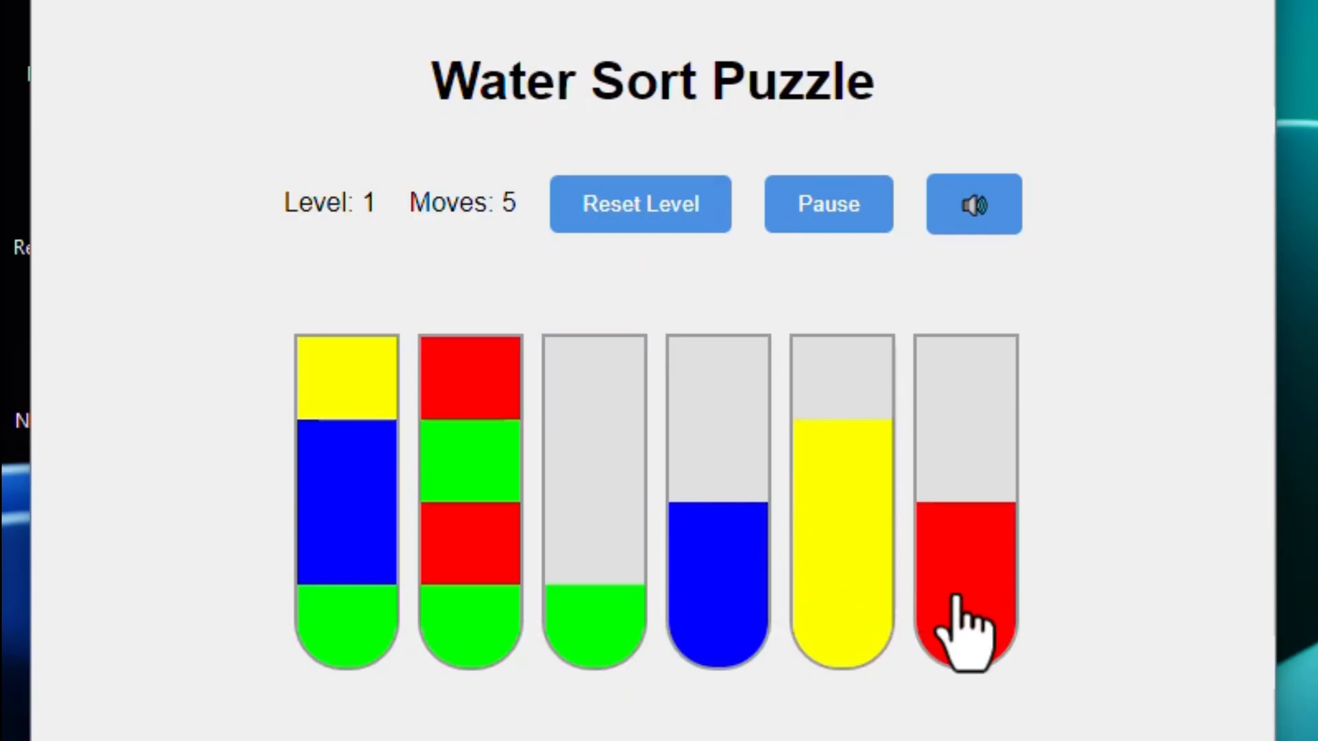
# - Reduce the second tube to its lowest green segment by pouring its red into the sixth tube and its upper green into the third
pyautogui.click(448, 542)
pyautogui.click(933, 583)
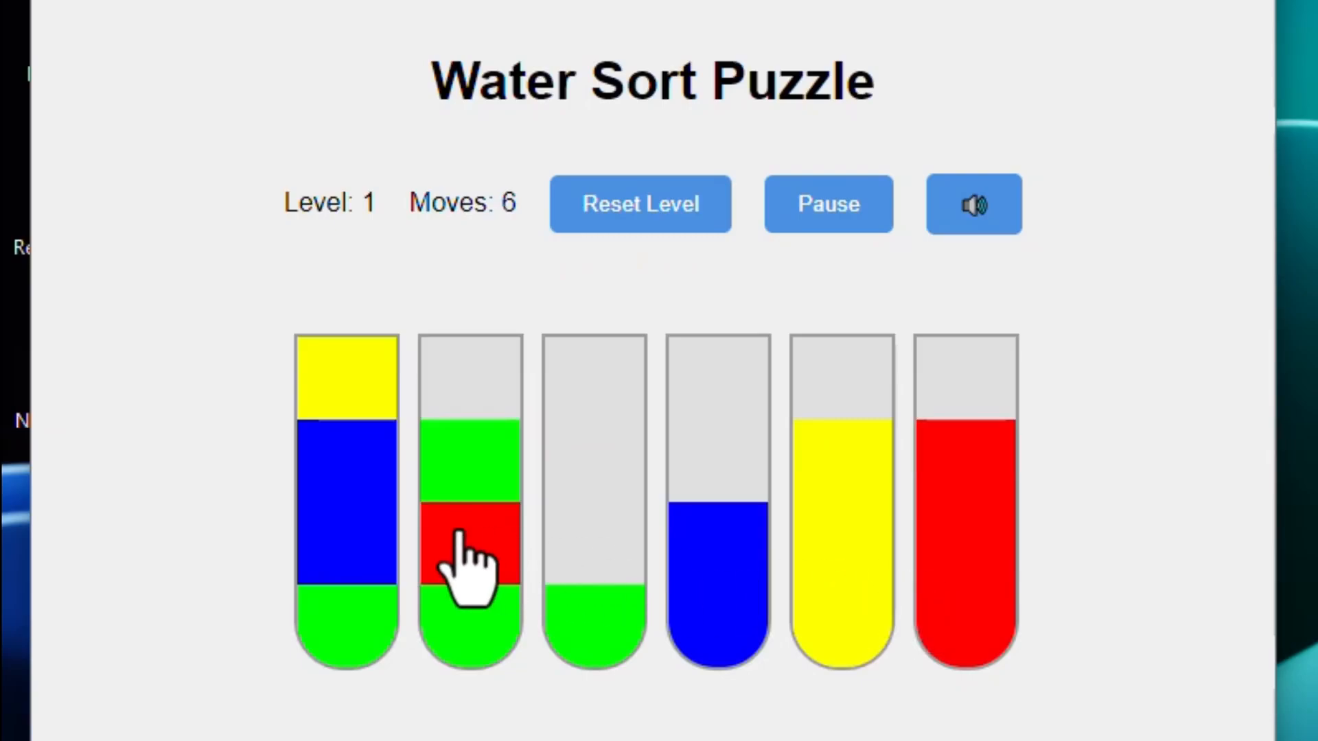
pyautogui.click(573, 539)
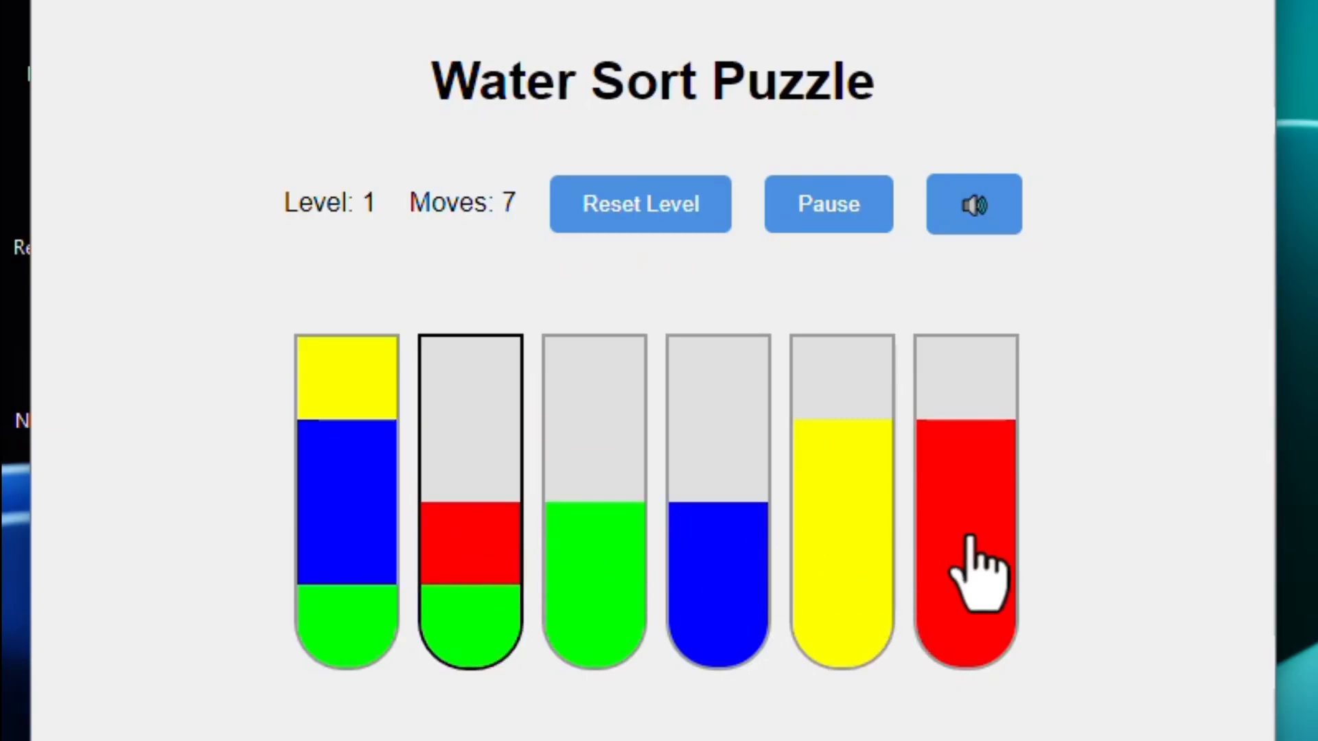
pyautogui.click(947, 549)
# - Empty the first tube by pouring its yellow into the fifth tube, its blue into the fourth and its green into the third
pyautogui.click(302, 494)
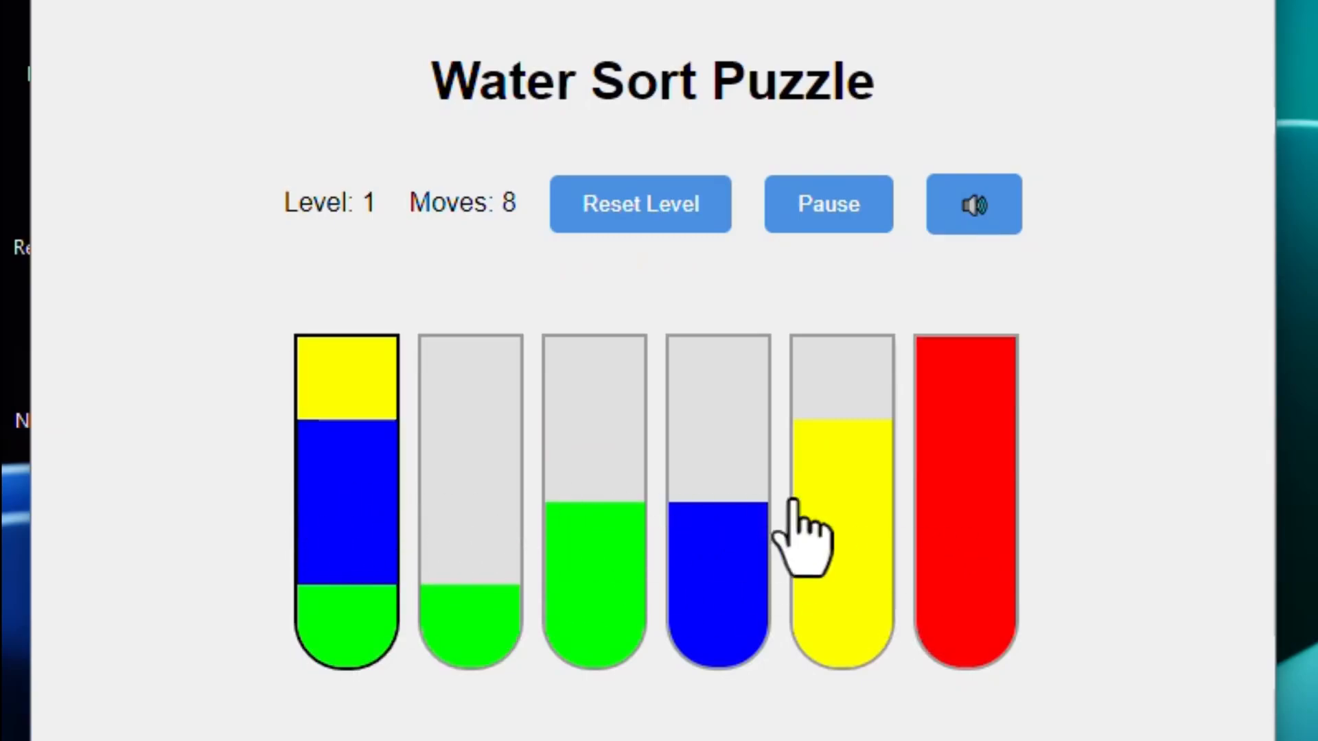
pyautogui.click(844, 538)
pyautogui.click(351, 492)
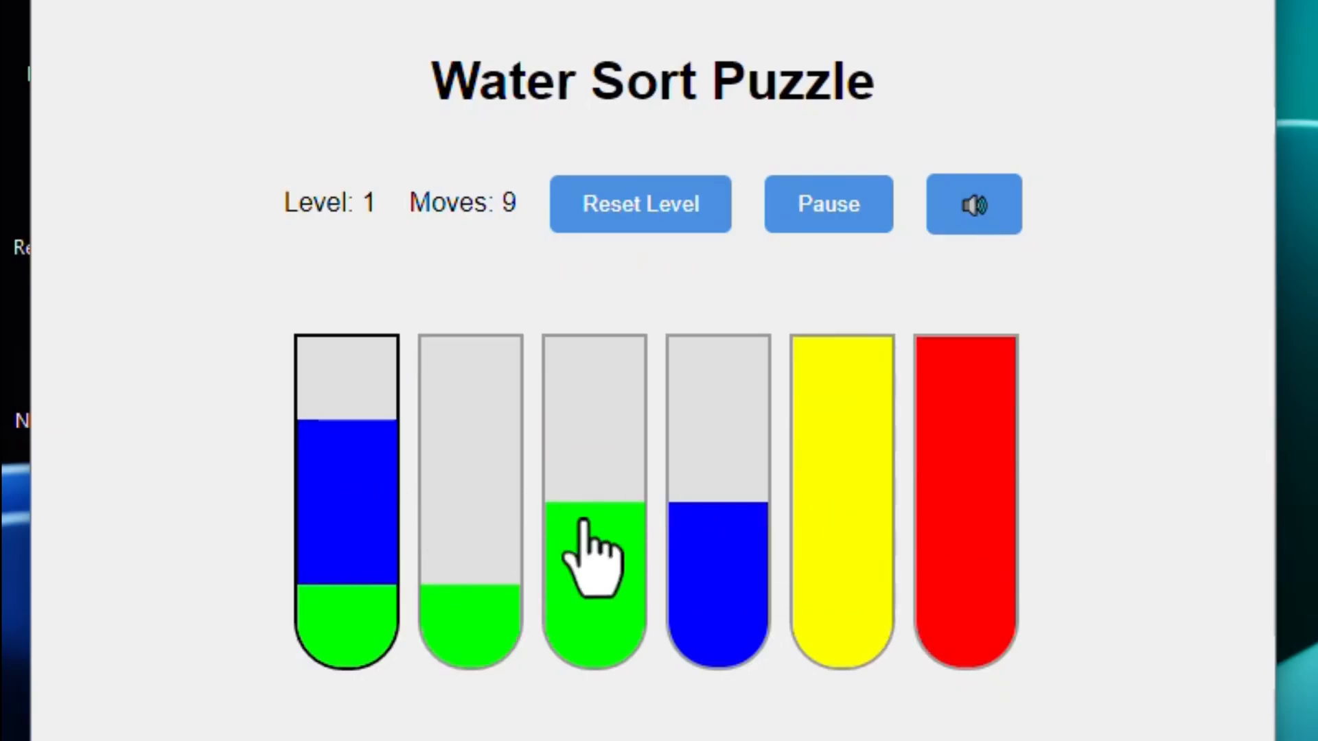
pyautogui.click(742, 543)
pyautogui.click(327, 558)
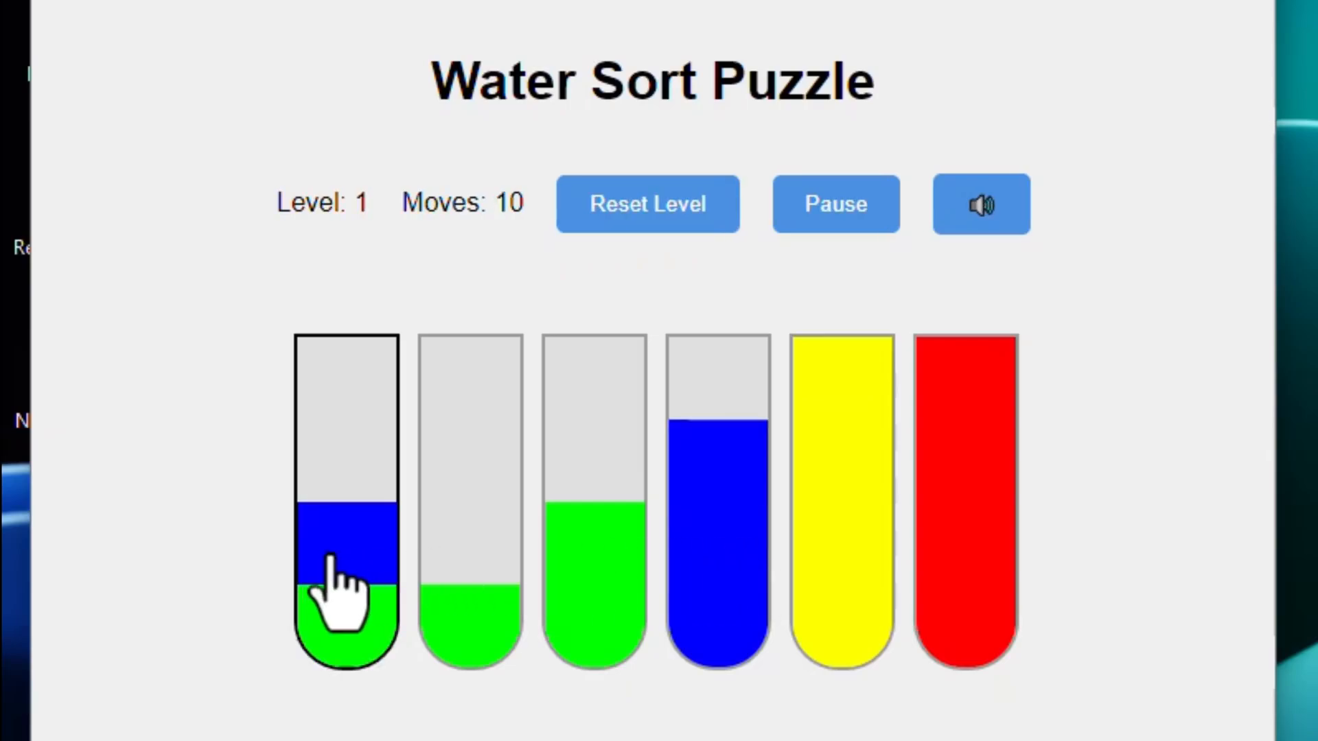
pyautogui.click(731, 529)
pyautogui.click(351, 585)
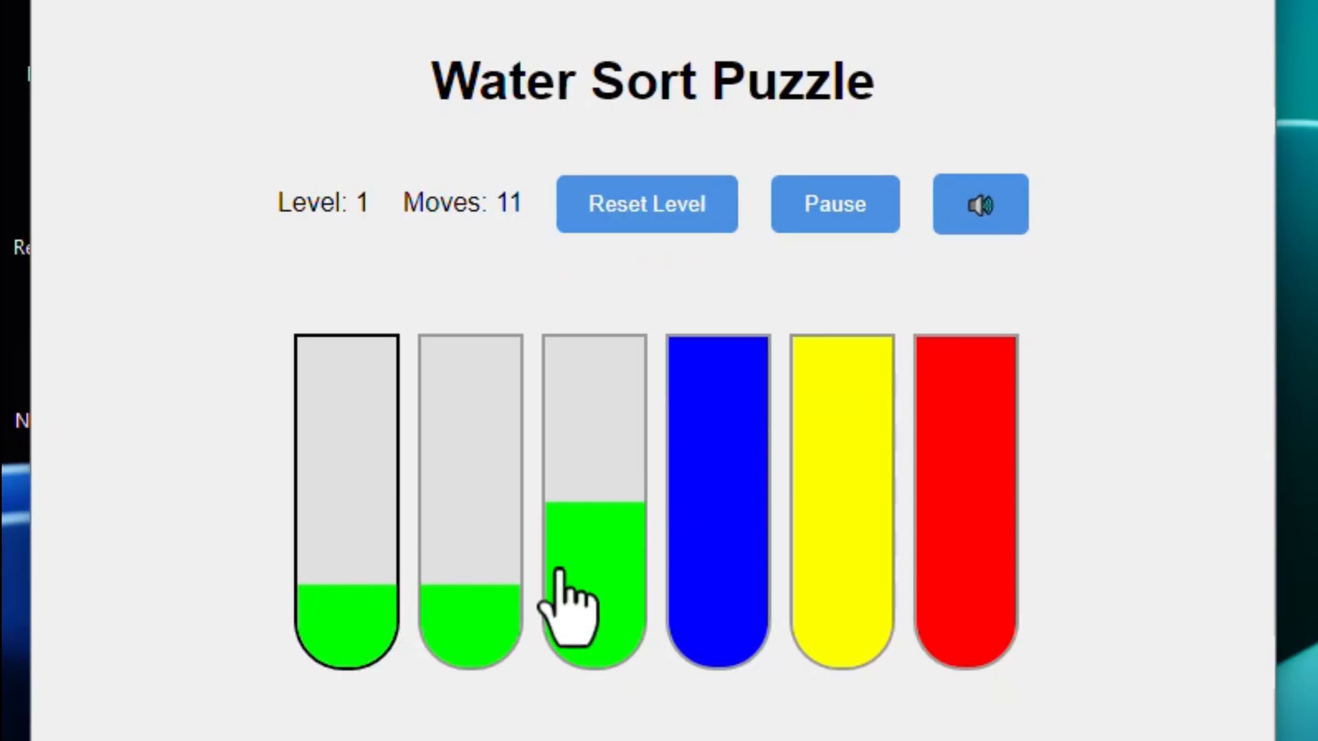
pyautogui.click(560, 582)
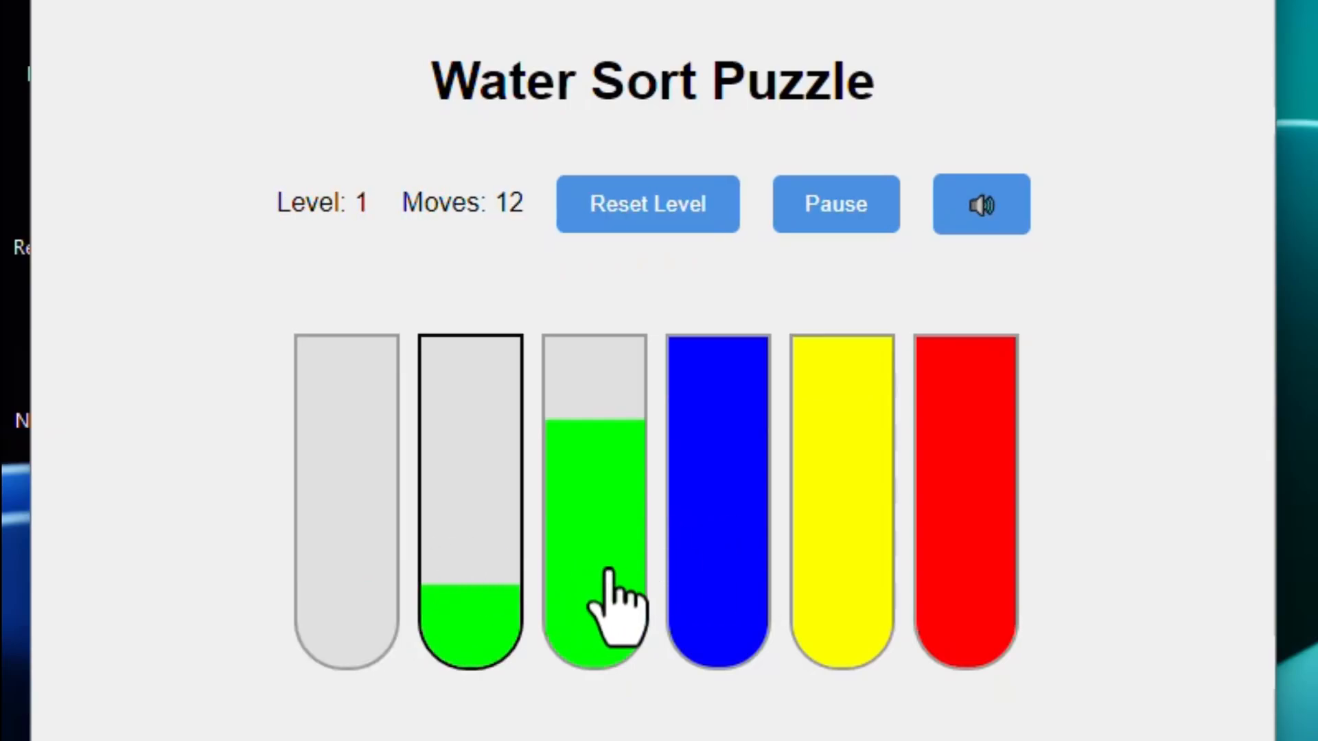
# - Pour the second tube's last green into the third, and move the new layout's top blues from the fourth and third tubes into the fifth
pyautogui.click(625, 604)
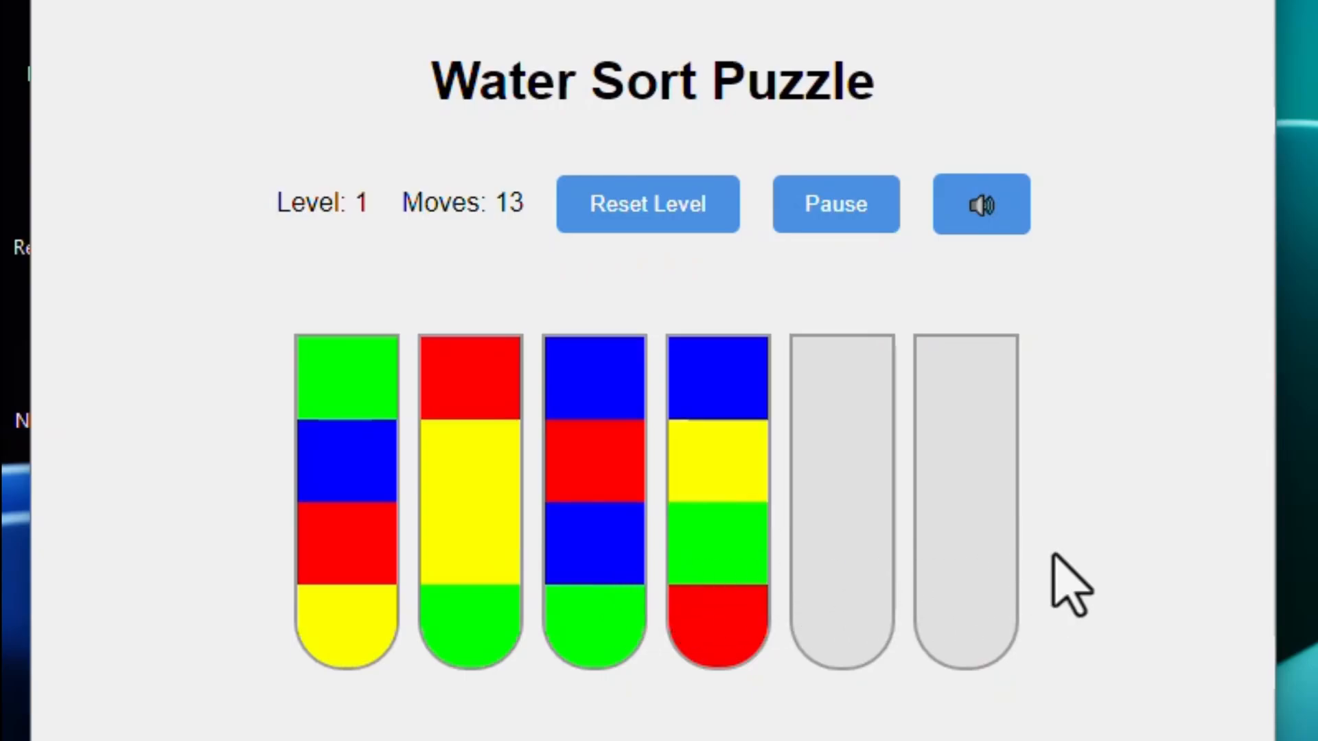
pyautogui.click(718, 618)
pyautogui.click(691, 593)
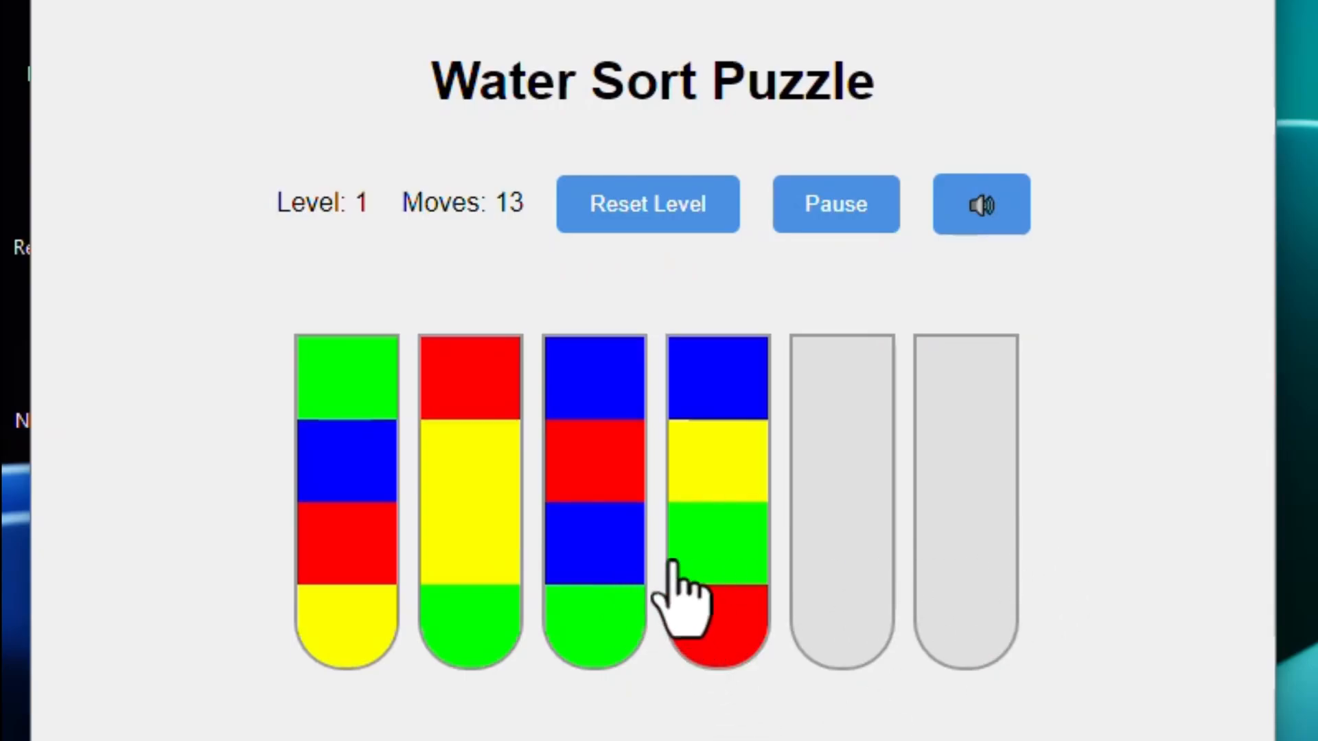
pyautogui.click(697, 565)
pyautogui.click(834, 590)
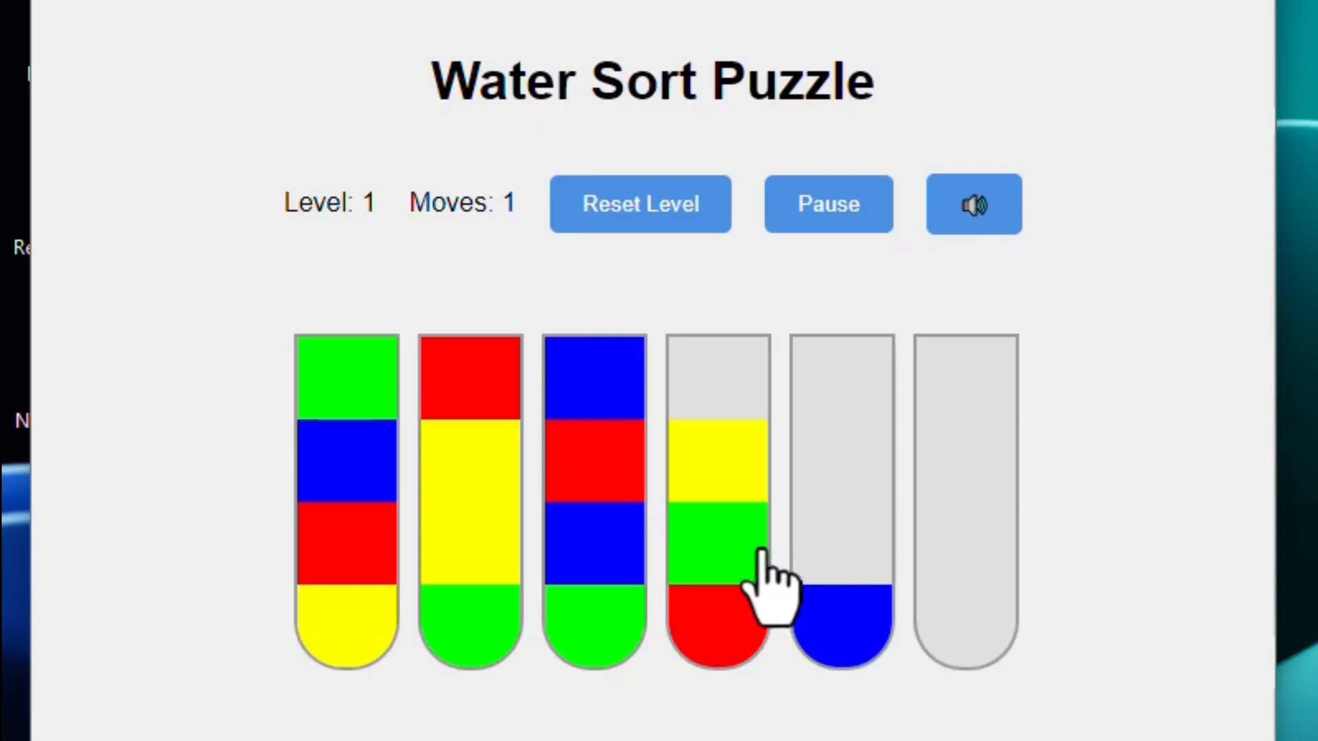
pyautogui.click(607, 511)
pyautogui.click(857, 597)
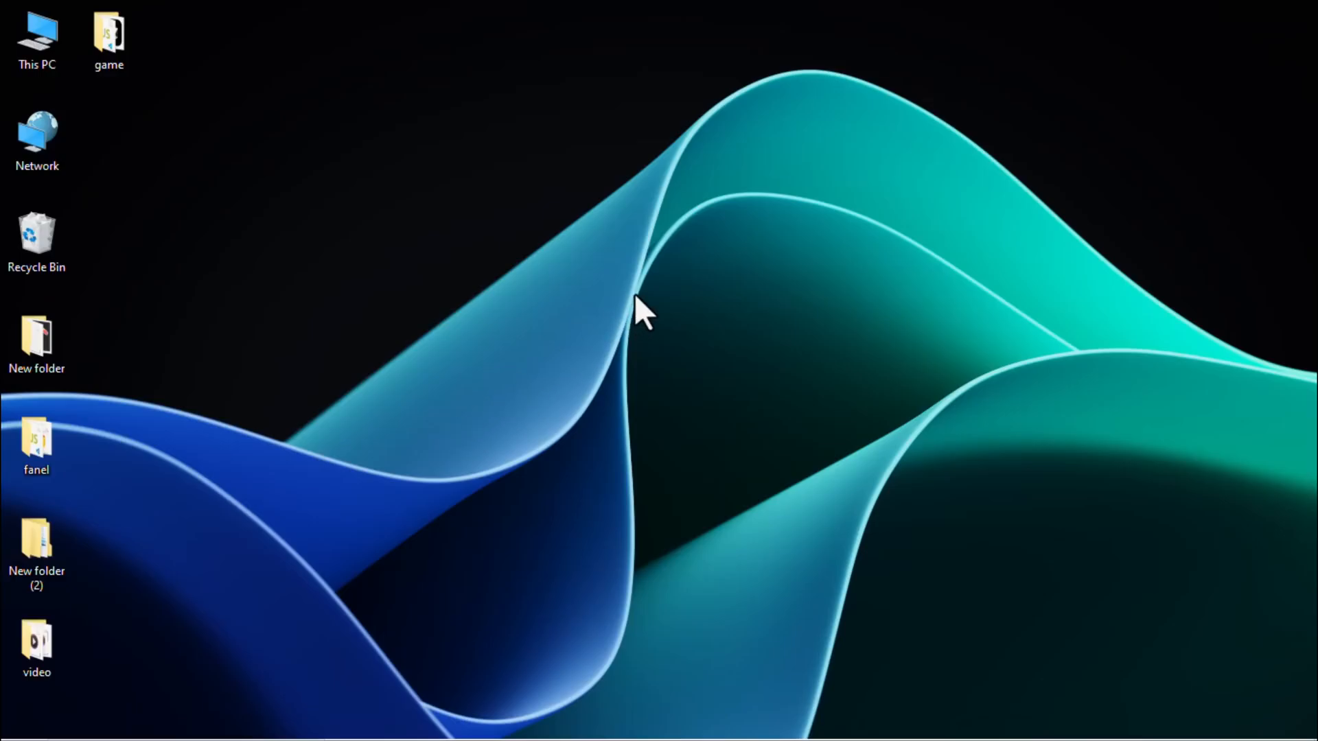
# - Switch to Word and copy the whole paragraph about the 30-level algorithm for the Water Sort Puzzle game
pyautogui.click(434, 736)
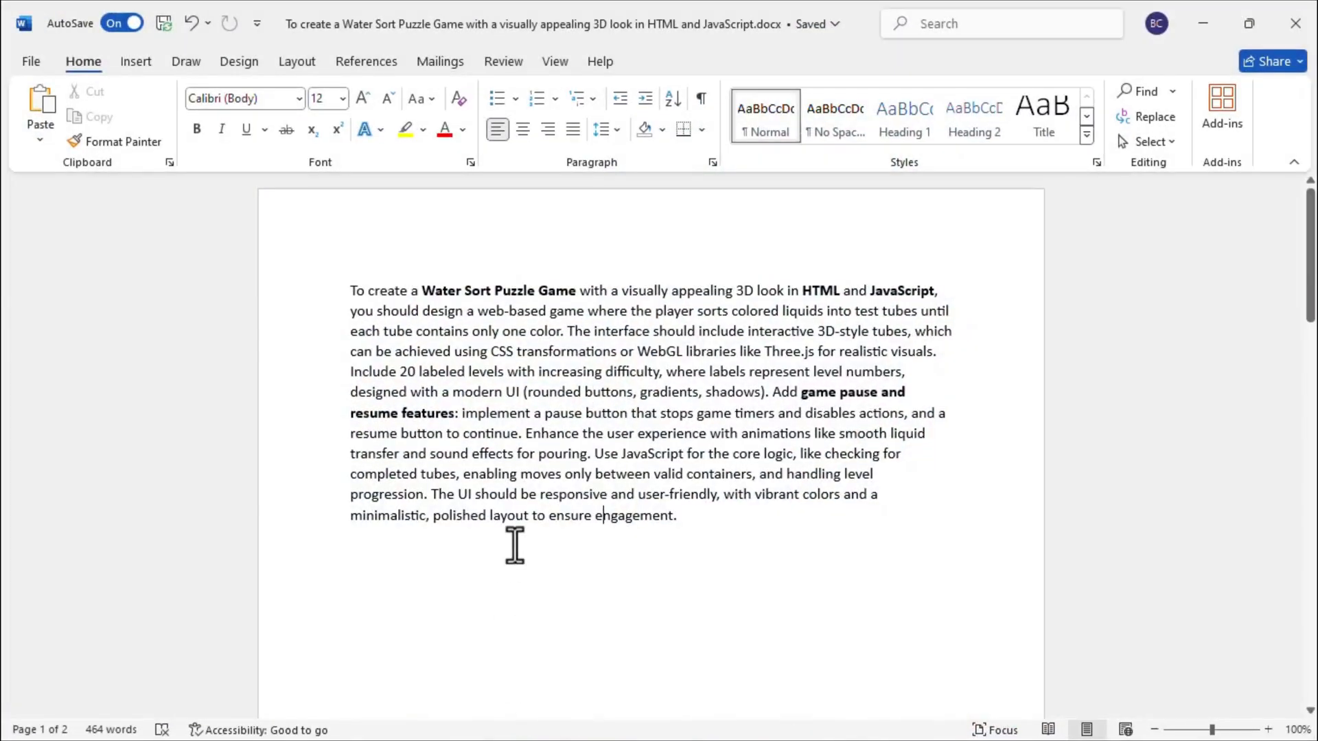
pyautogui.scroll(-5, 515, 544)
pyautogui.scroll(-6, 515, 544)
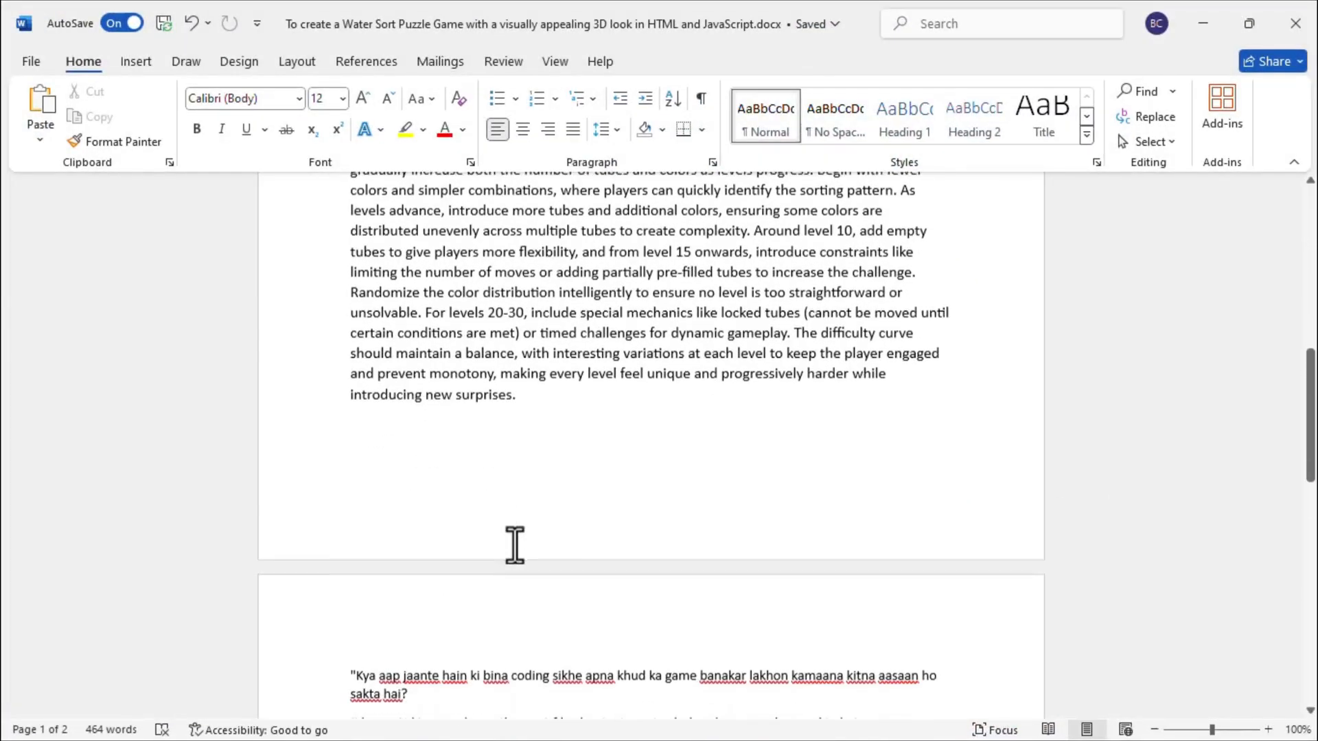
pyautogui.moveTo(434, 398); pyautogui.dragTo(347, 245)
pyautogui.rightClick(523, 306)
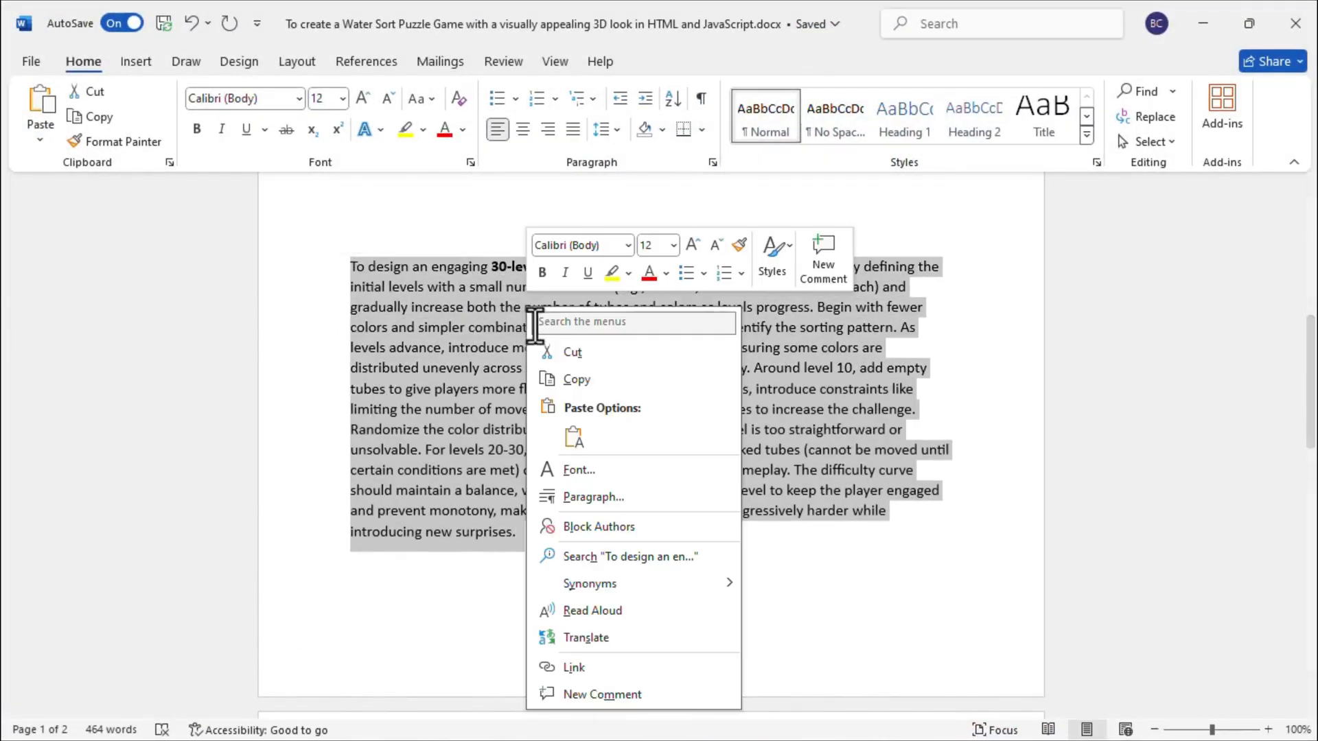
pyautogui.click(570, 378)
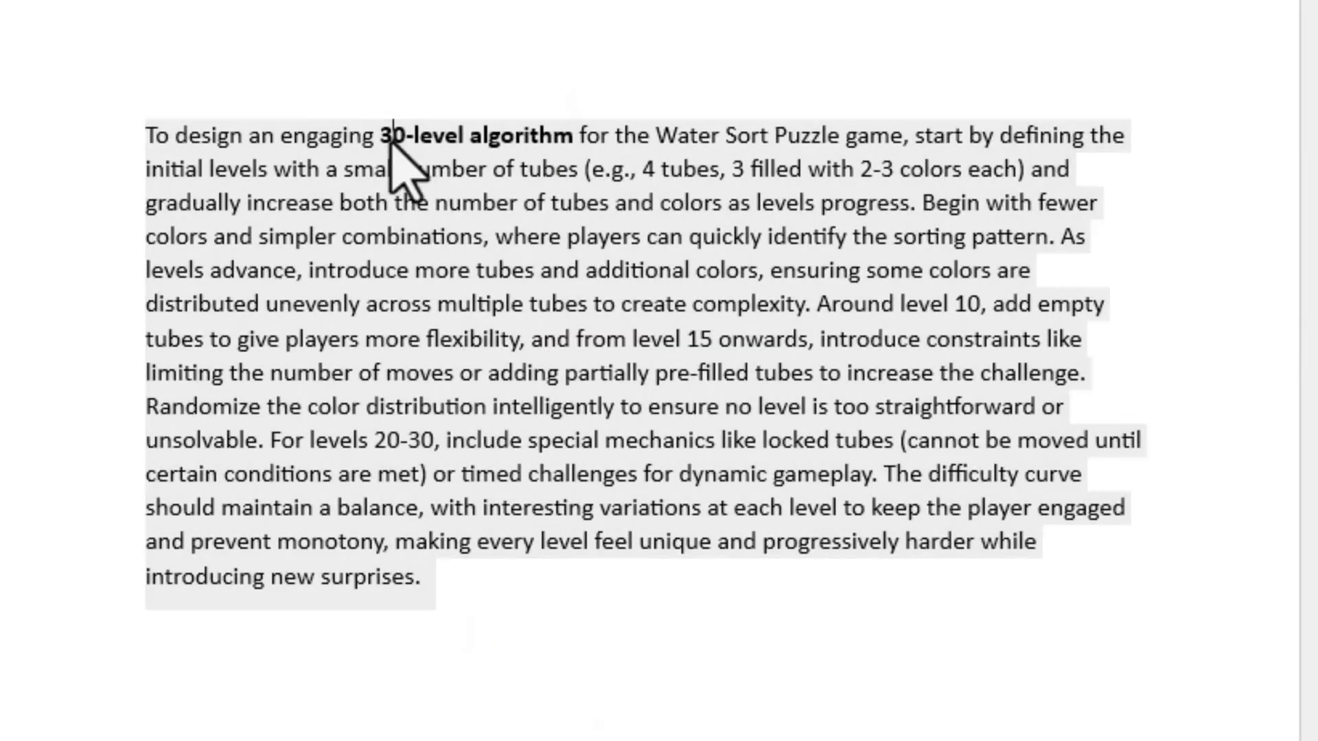
pyautogui.click(390, 141)
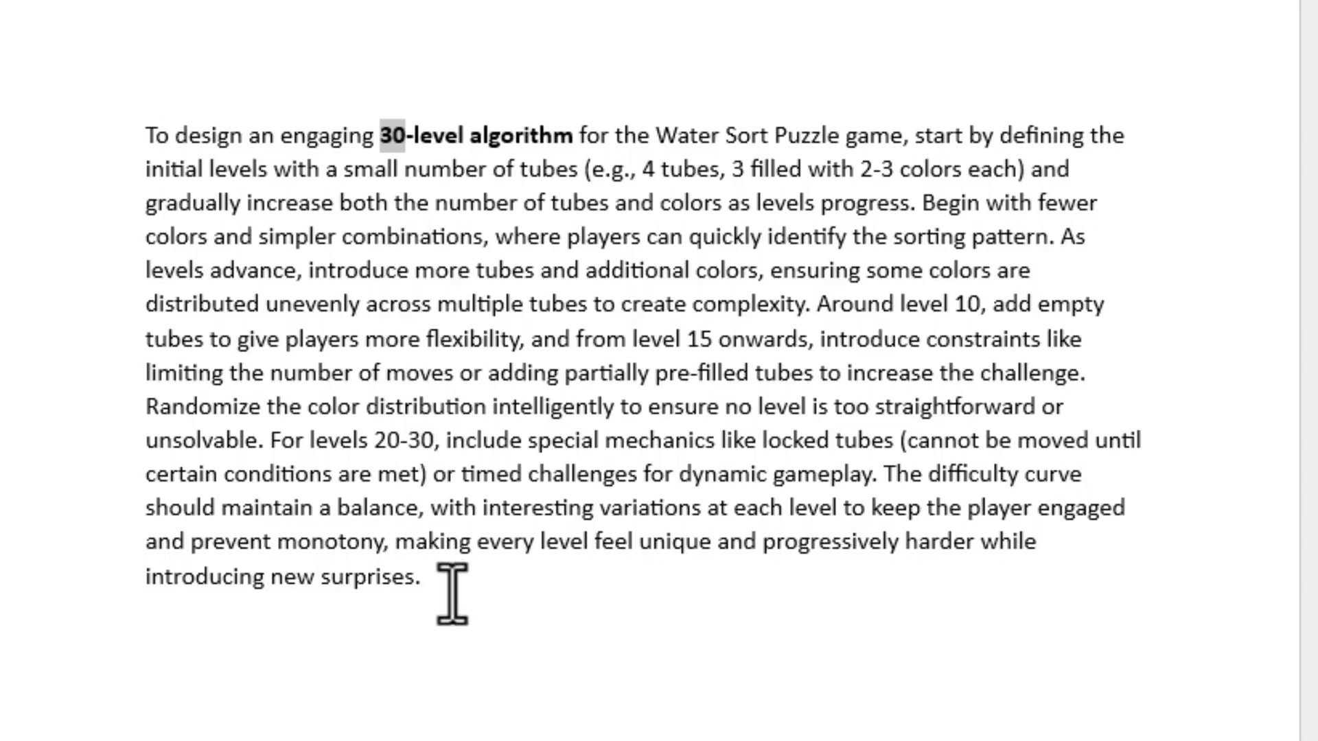
pyautogui.moveTo(455, 596); pyautogui.dragTo(116, 140)
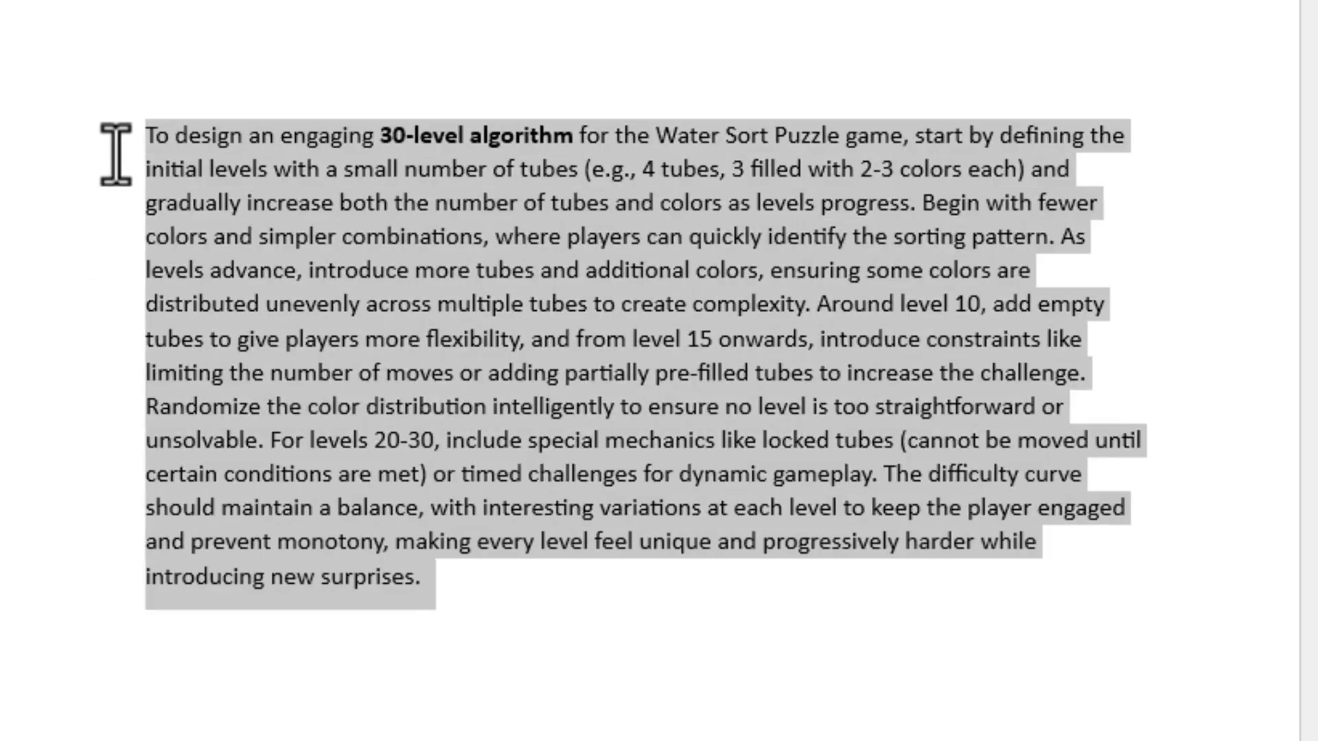
pyautogui.rightClick(347, 206)
pyautogui.click(439, 323)
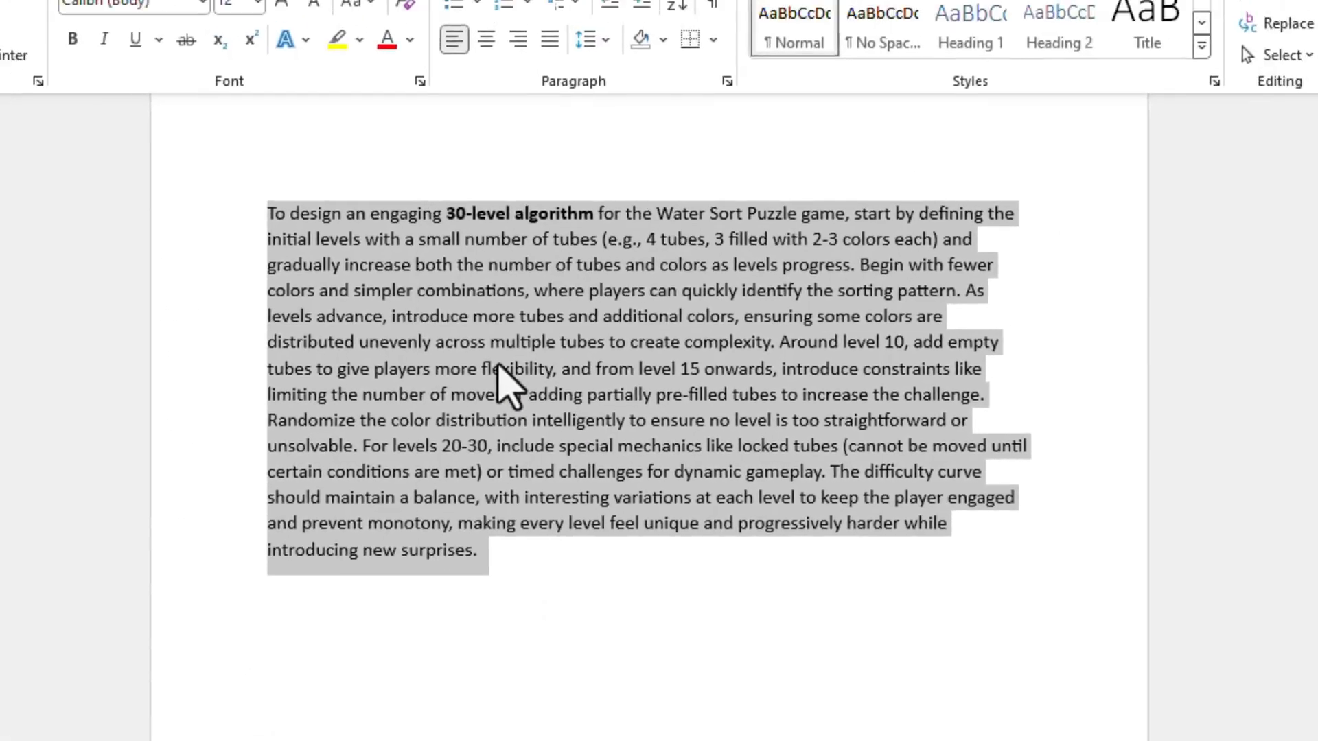
# - Switch to ChatGPT in Chrome and send the copied 30-level algorithm paragraph as a new message
pyautogui.click(1216, 26)
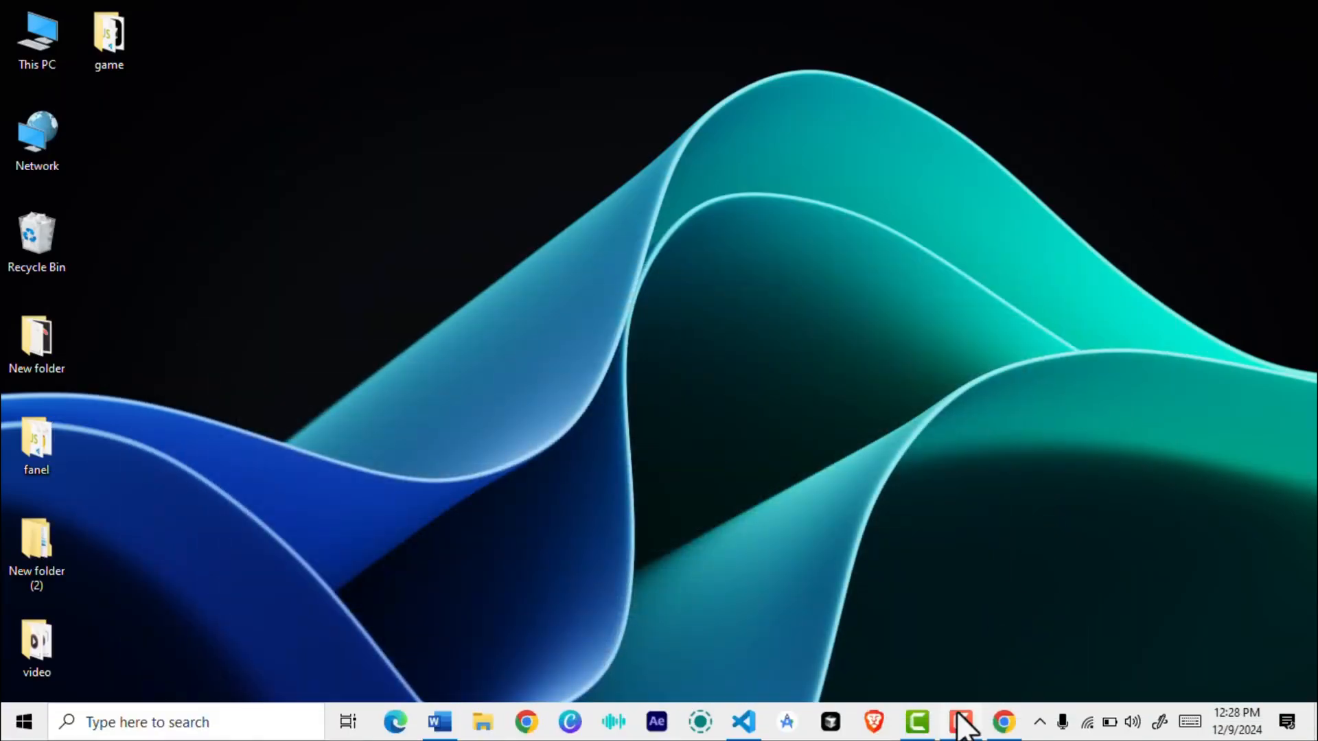
pyautogui.moveTo(960, 718)
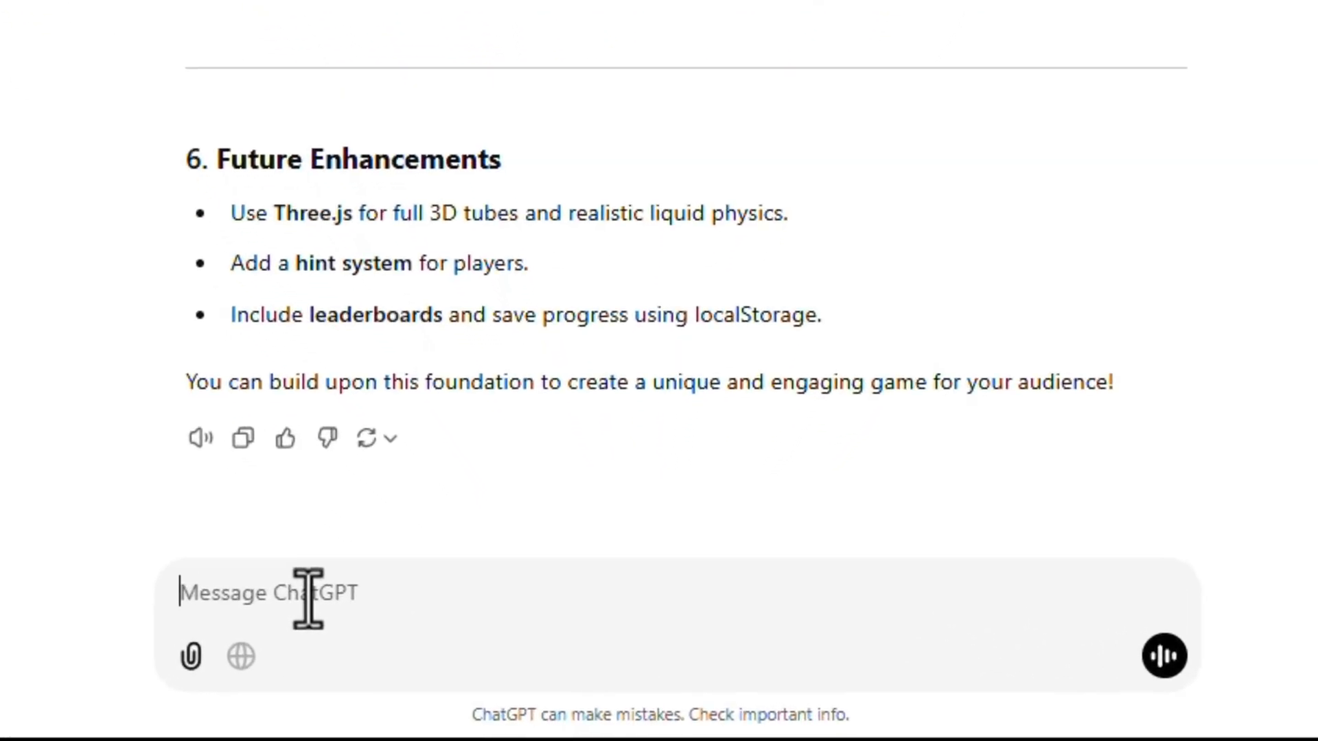
pyautogui.hotkey('ctrl', 'v')
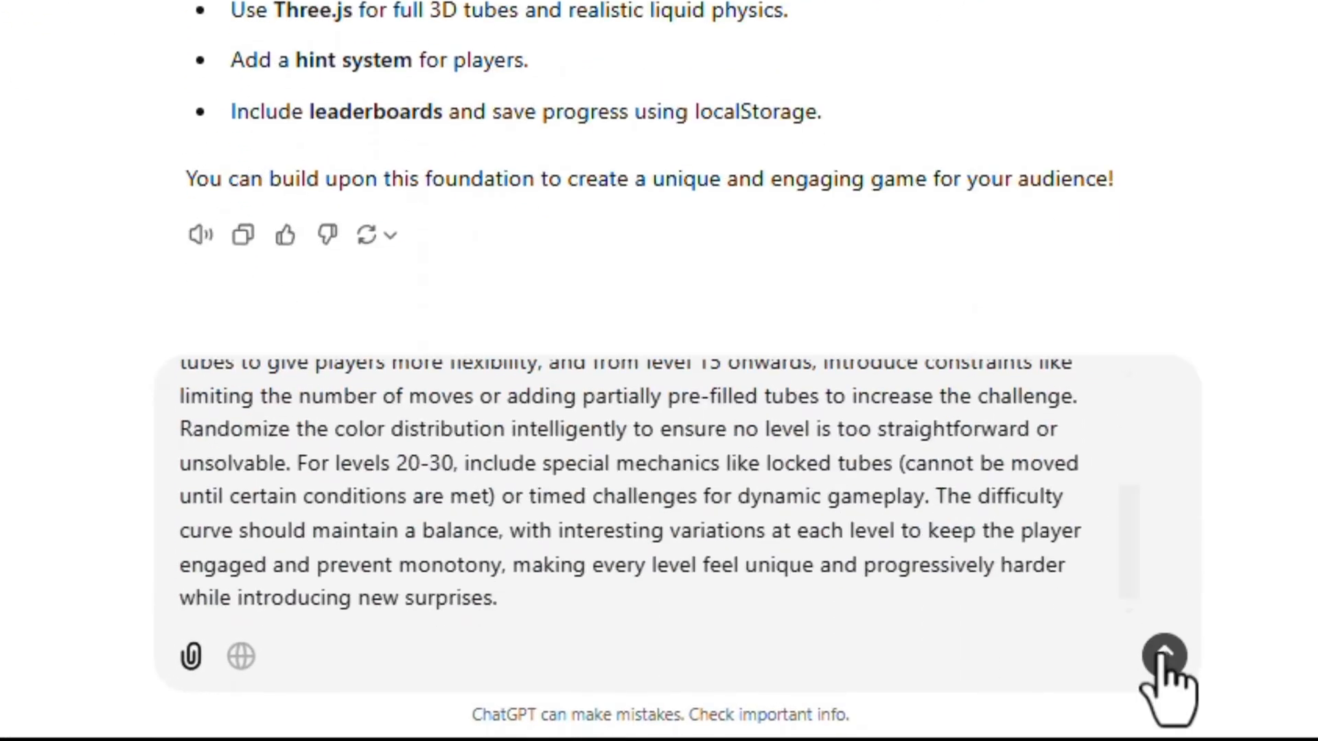
pyautogui.click(1164, 655)
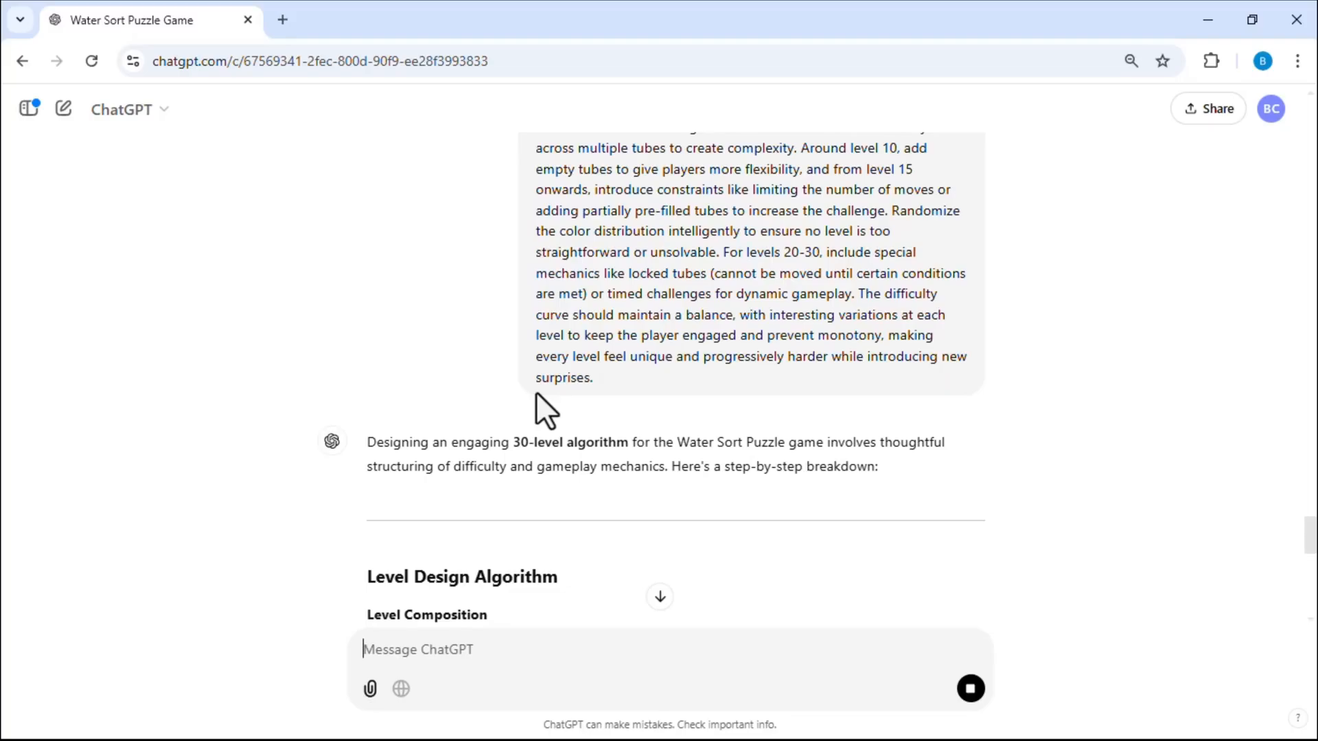
# - Read through ChatGPT's reply, examining the level composition, the difficulty scaling for levels 1 to 30 and the algorithm design code
pyautogui.scroll(-2, 536, 393)
pyautogui.scroll(-2, 537, 392)
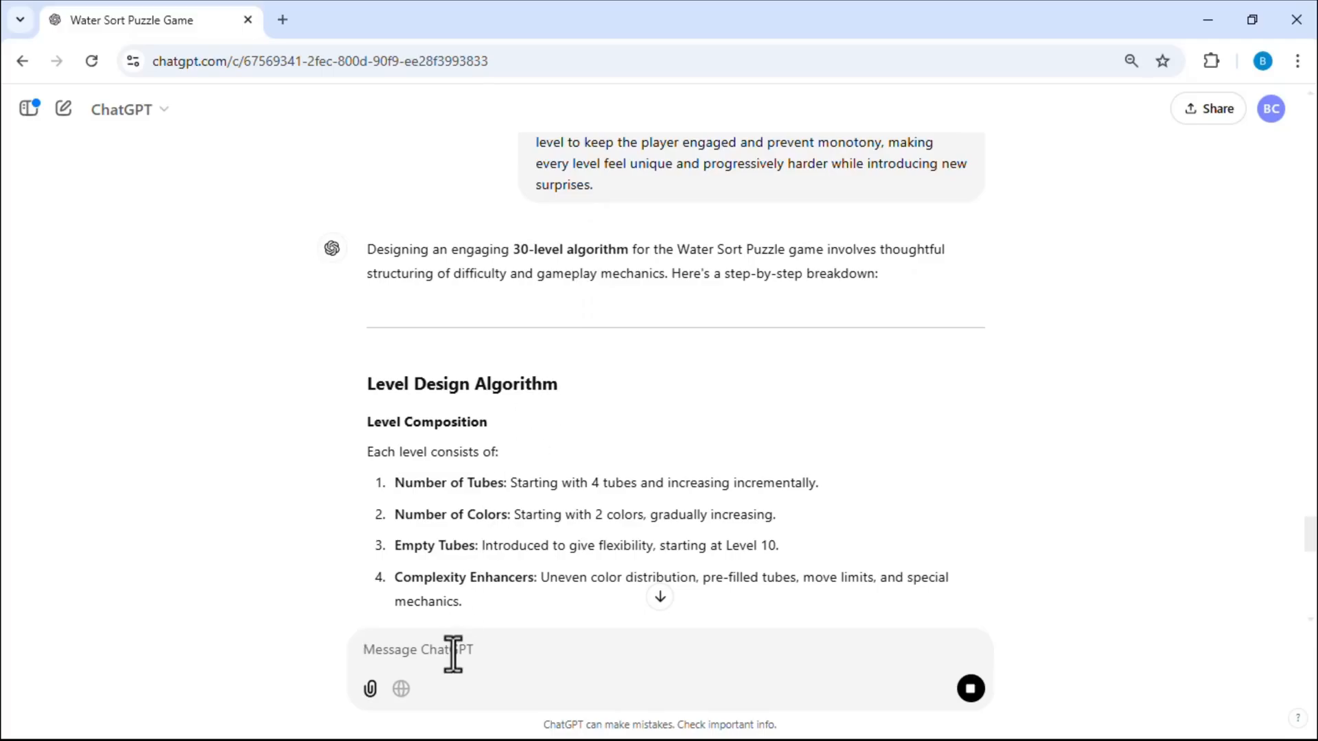
pyautogui.scroll(-2, 517, 614)
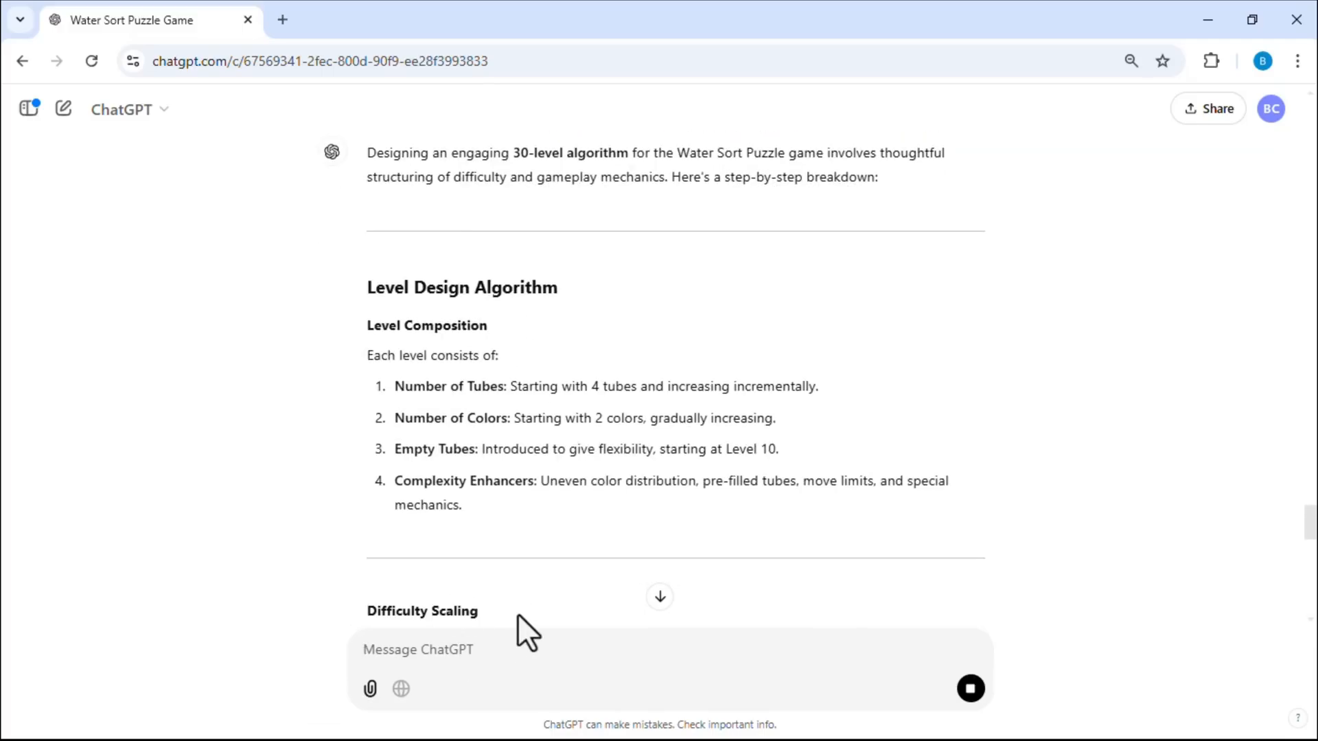
pyautogui.scroll(-4, 517, 614)
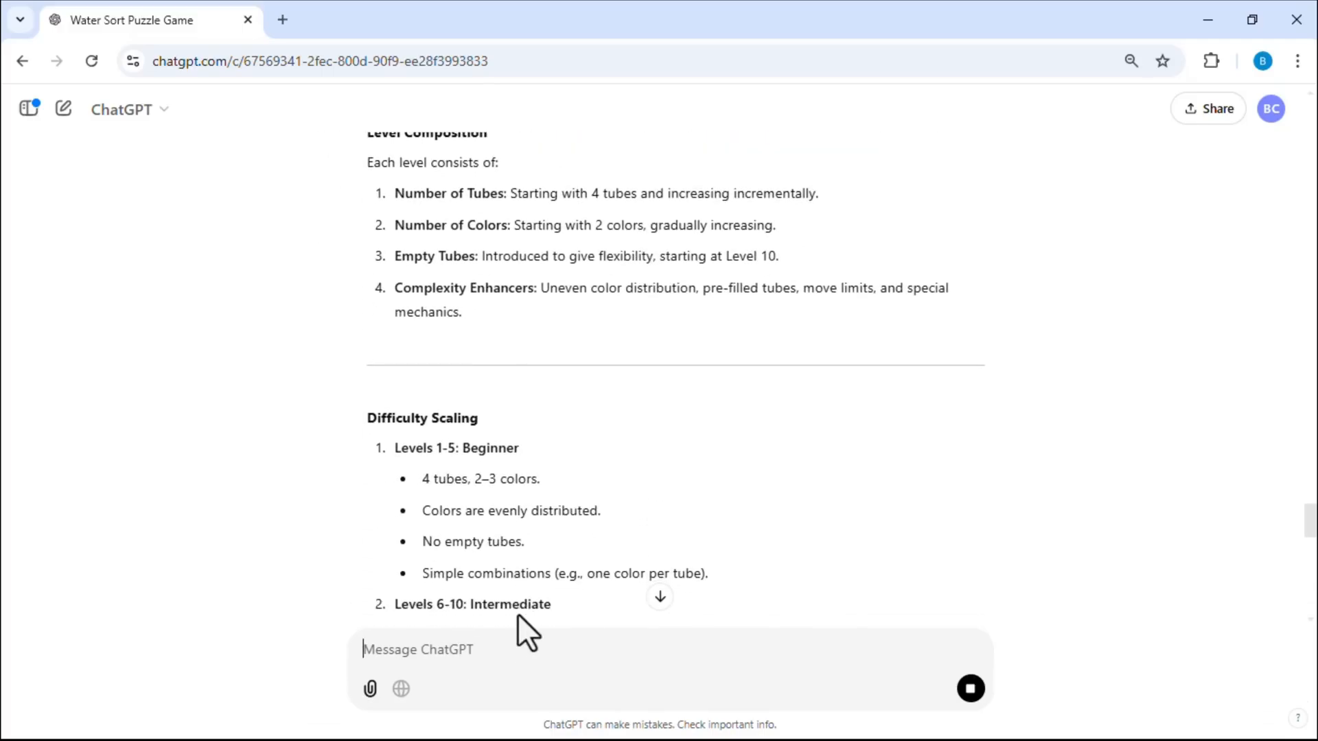
pyautogui.scroll(-2, 571, 559)
pyautogui.scroll(-5, 571, 559)
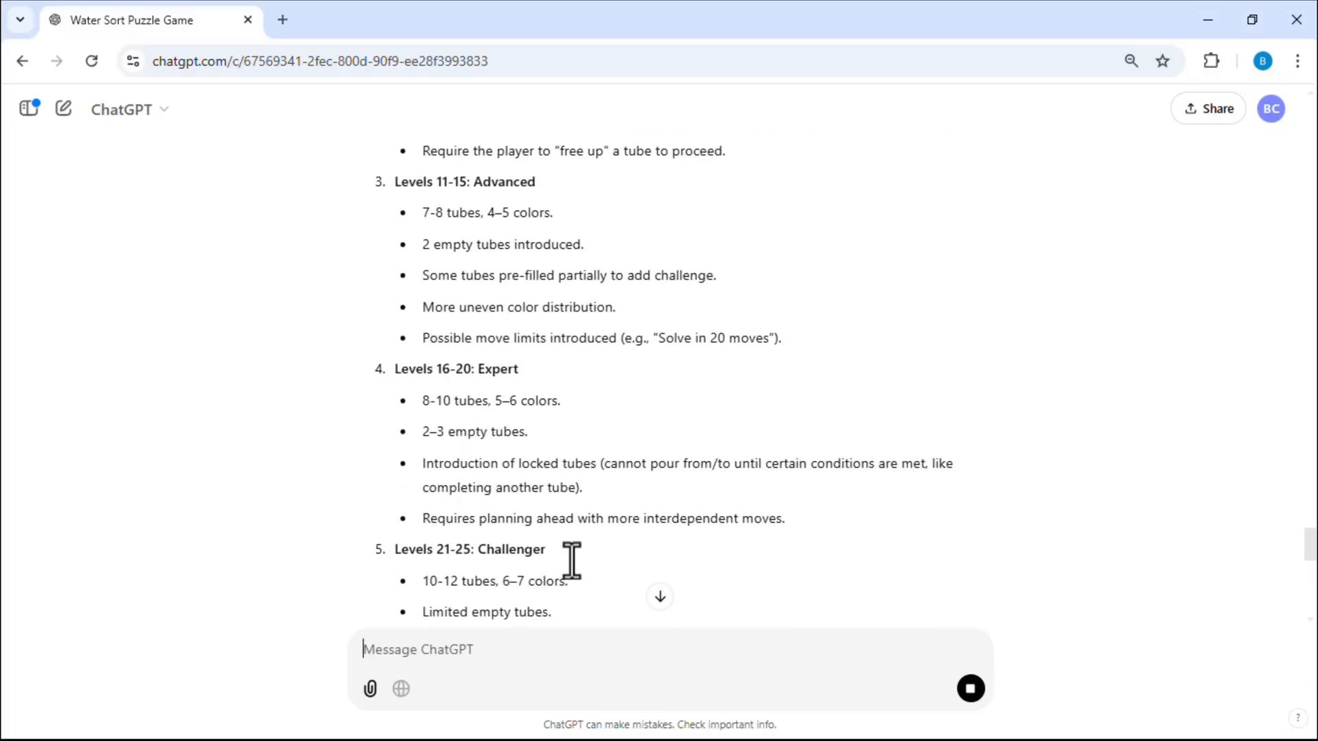
pyautogui.scroll(4, 571, 559)
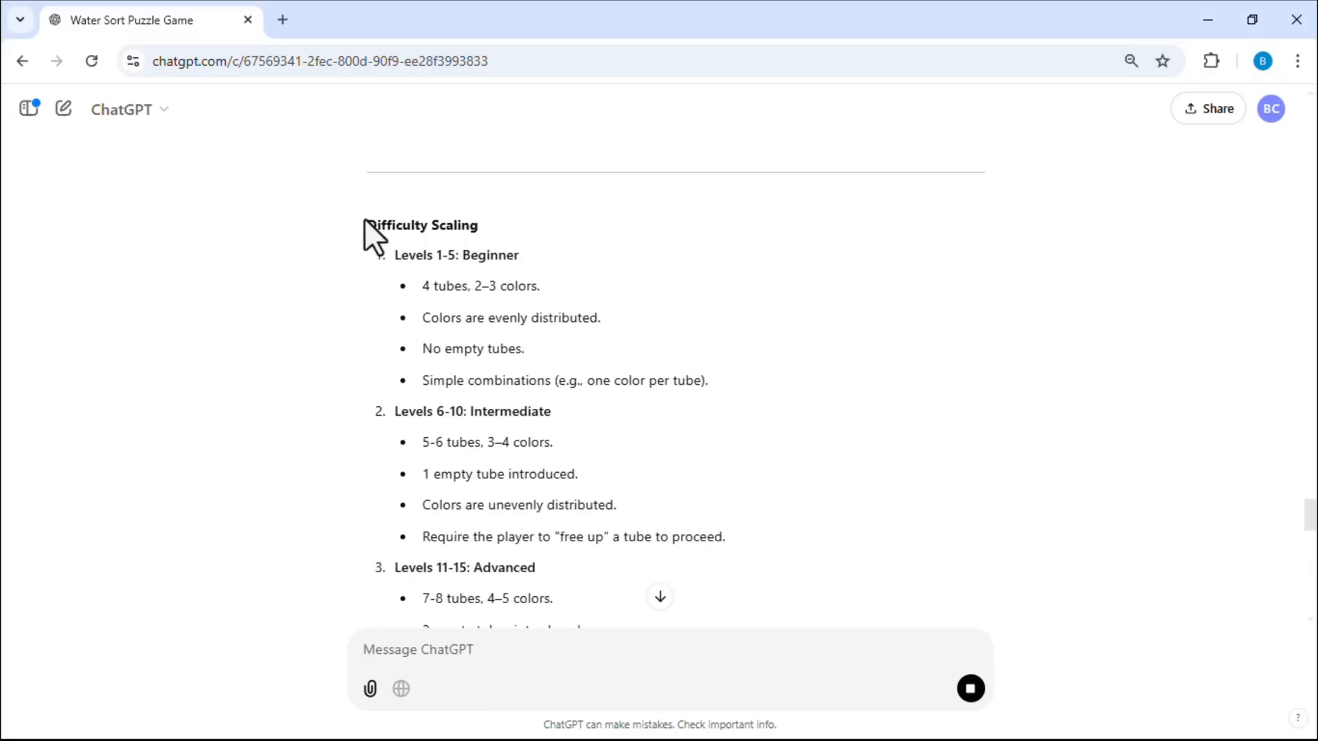
pyautogui.moveTo(364, 217); pyautogui.dragTo(562, 356)
pyautogui.scroll(-7, 560, 321)
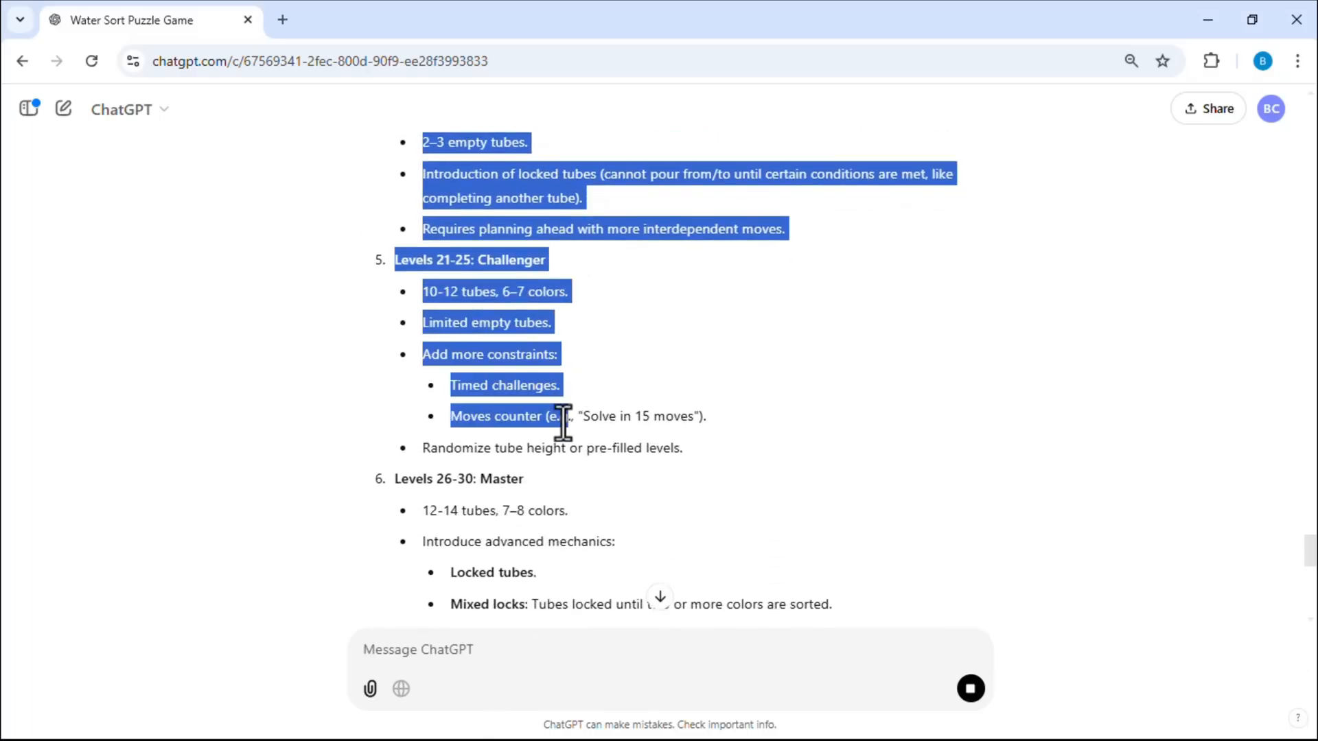
pyautogui.scroll(-3, 567, 447)
pyautogui.moveTo(562, 419); pyautogui.dragTo(549, 472)
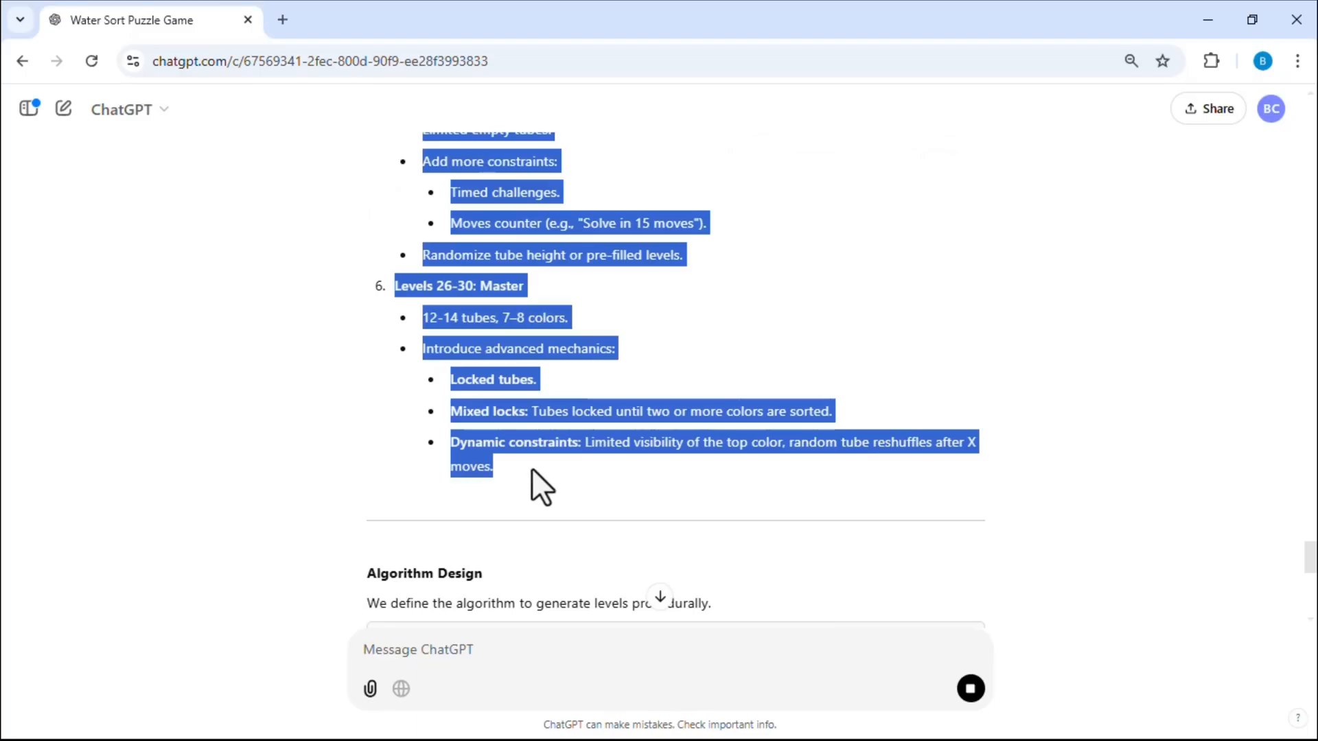
pyautogui.click(539, 470)
pyautogui.scroll(-3, 539, 469)
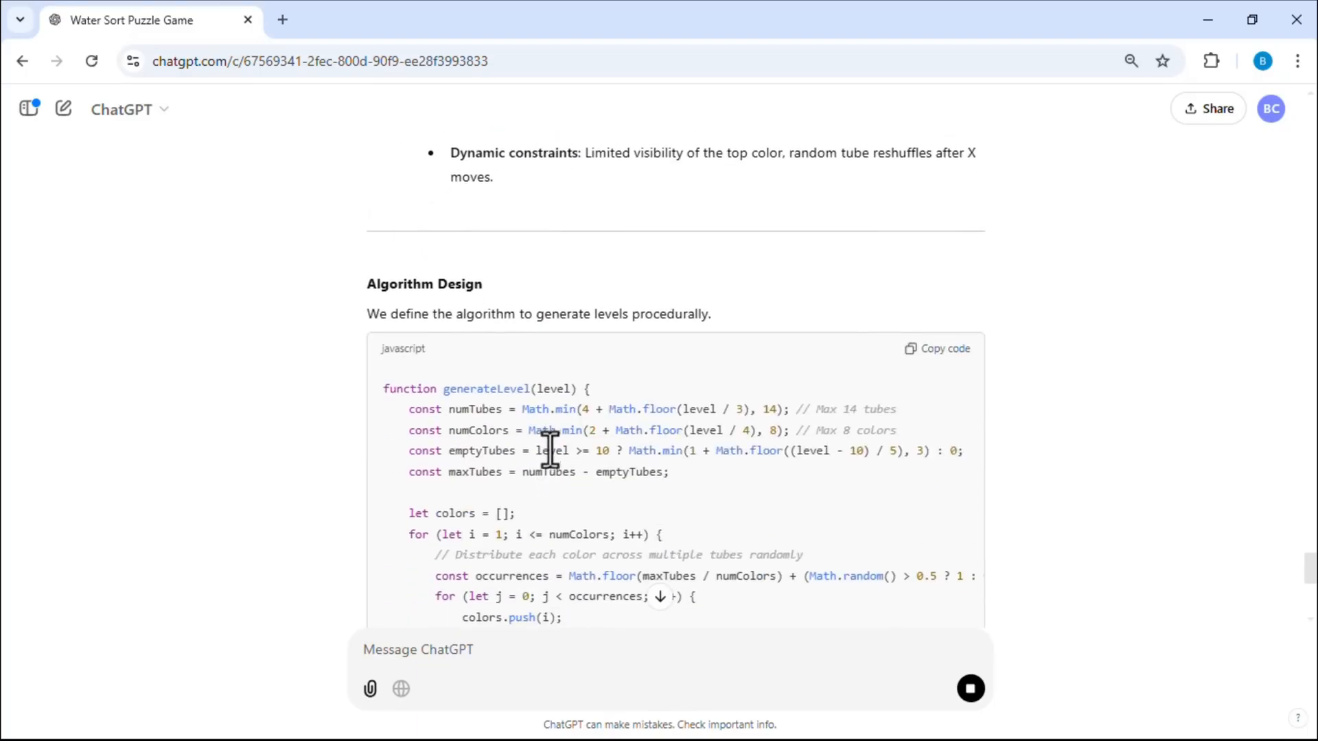
# - Ask ChatGPT for the complete code with the message "give me full code"
pyautogui.scroll(-8, 549, 453)
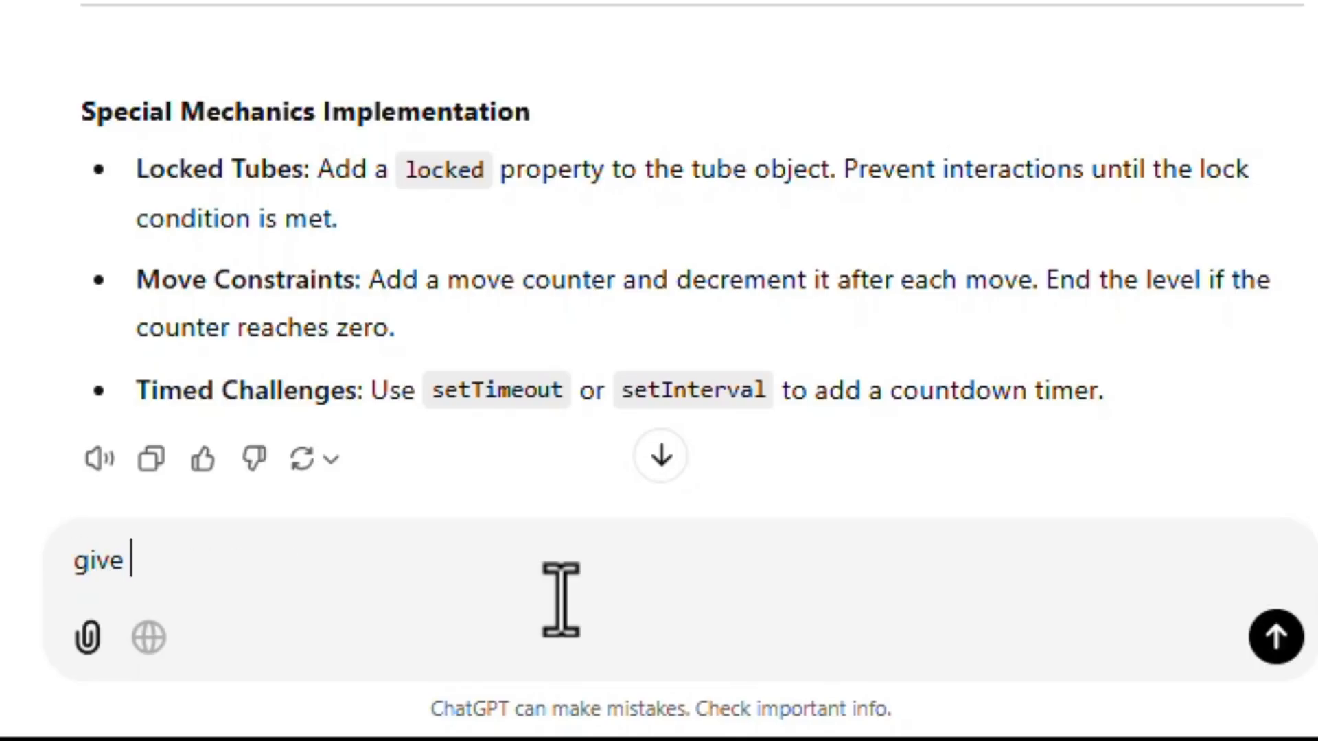
pyautogui.write('me full code')
pyautogui.press('Return')
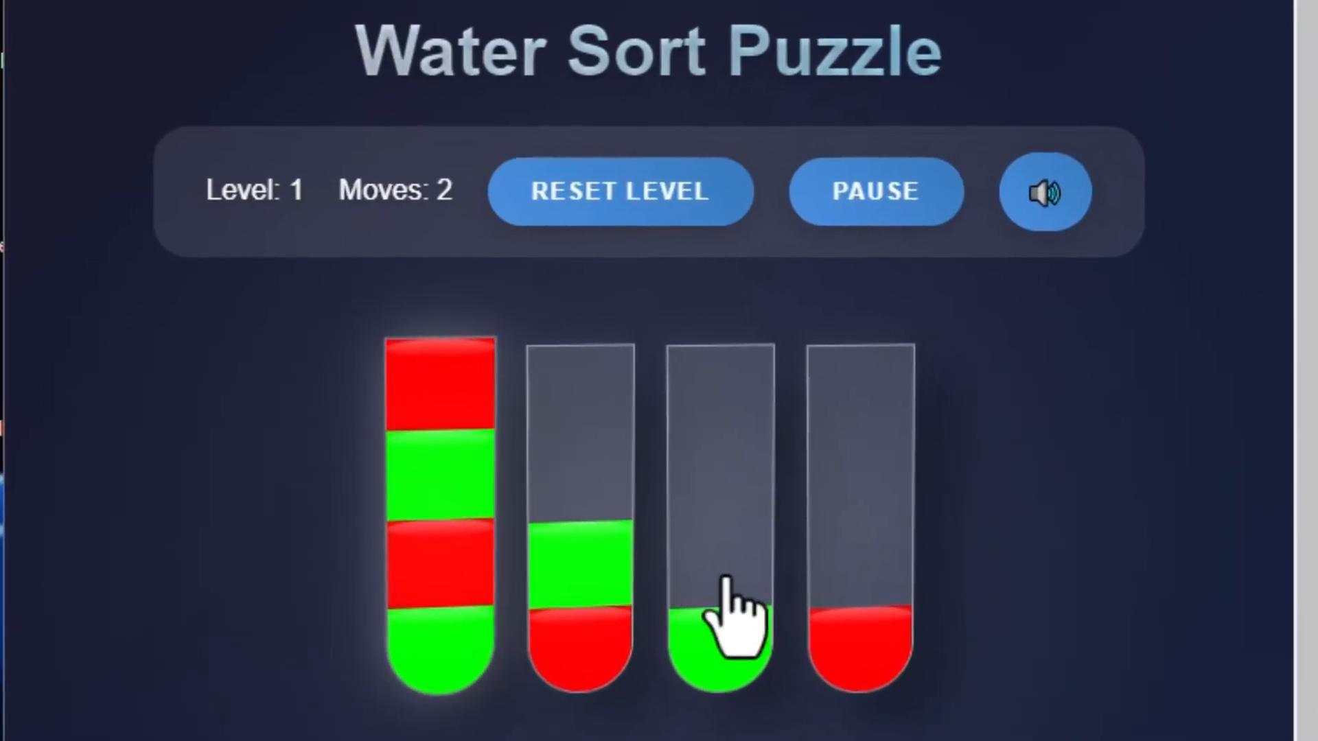
# - Pour the first tube's top red into the fourth tube and the upper greens of the second and first tubes into the third
pyautogui.click(838, 621)
pyautogui.click(710, 610)
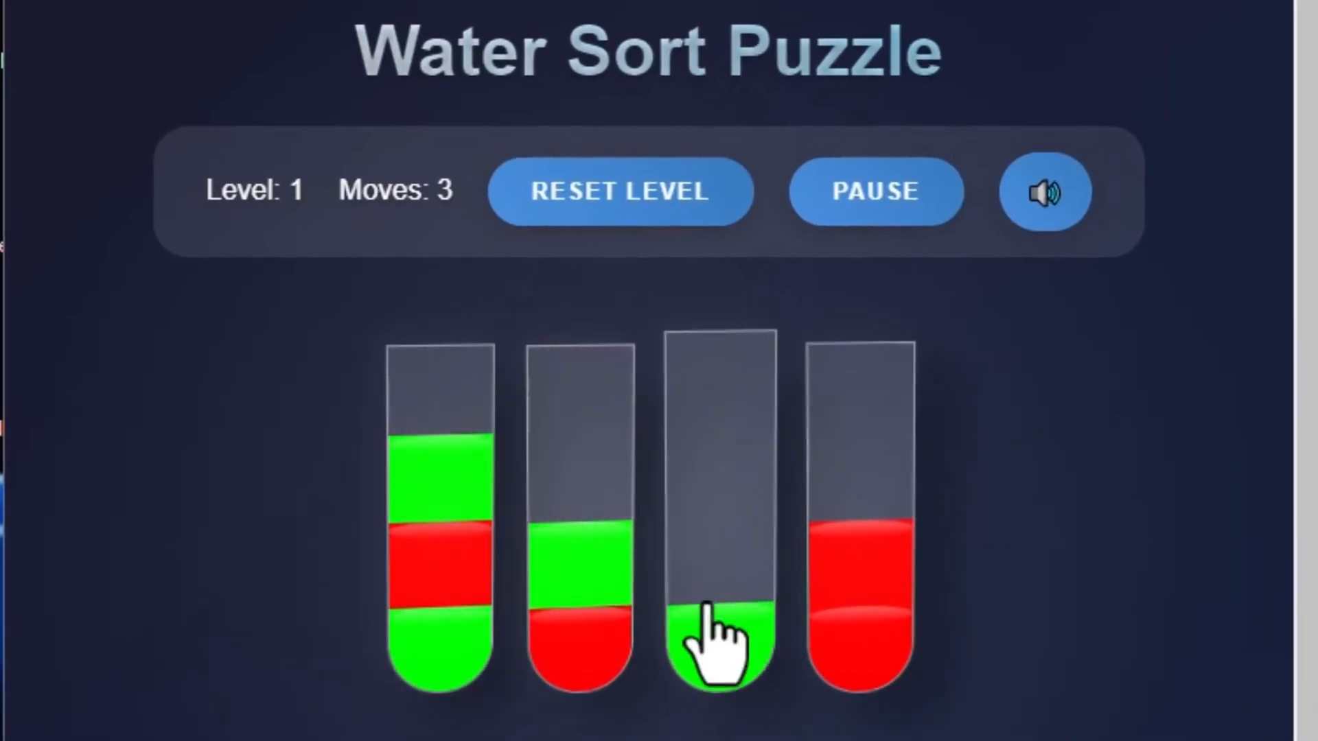
pyautogui.click(708, 608)
pyautogui.click(580, 625)
pyautogui.click(689, 627)
pyautogui.click(425, 587)
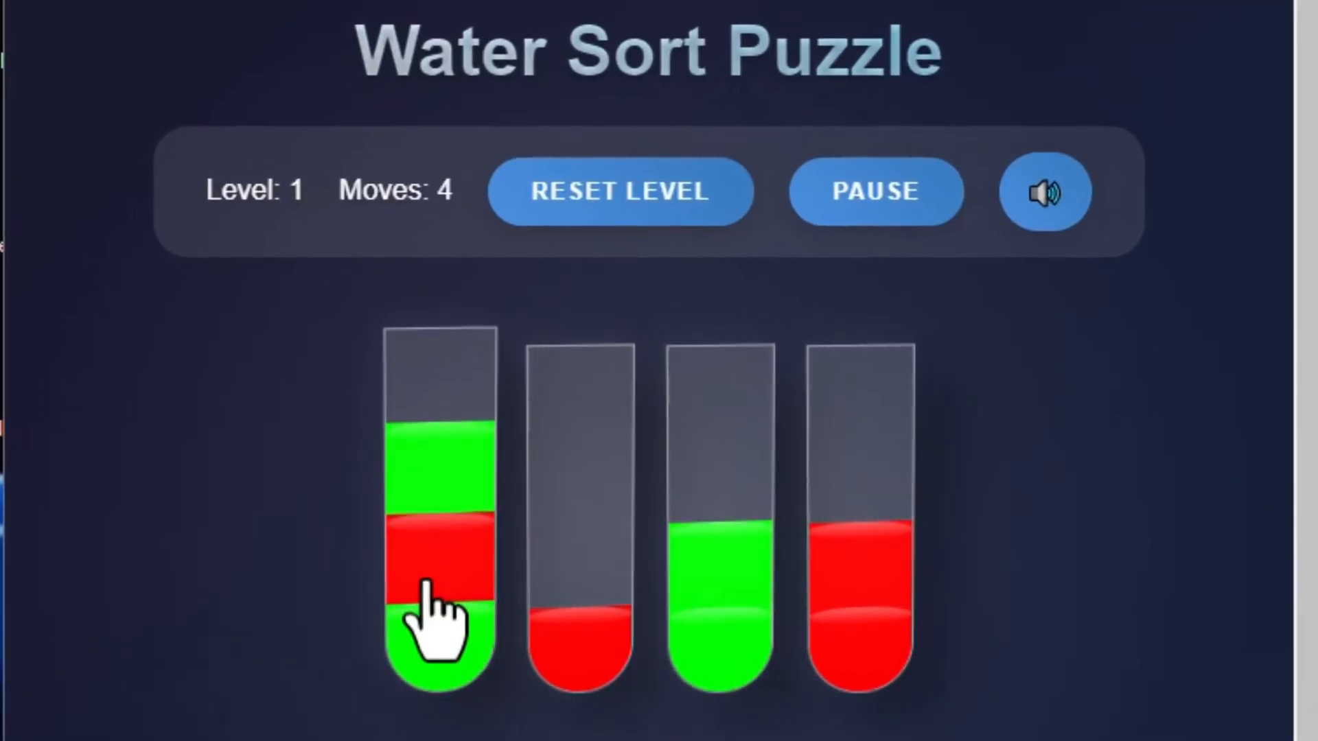
pyautogui.click(744, 604)
# - Complete level 1 by pouring the second and first tubes' reds into the fourth tube and the last green into the third
pyautogui.click(540, 580)
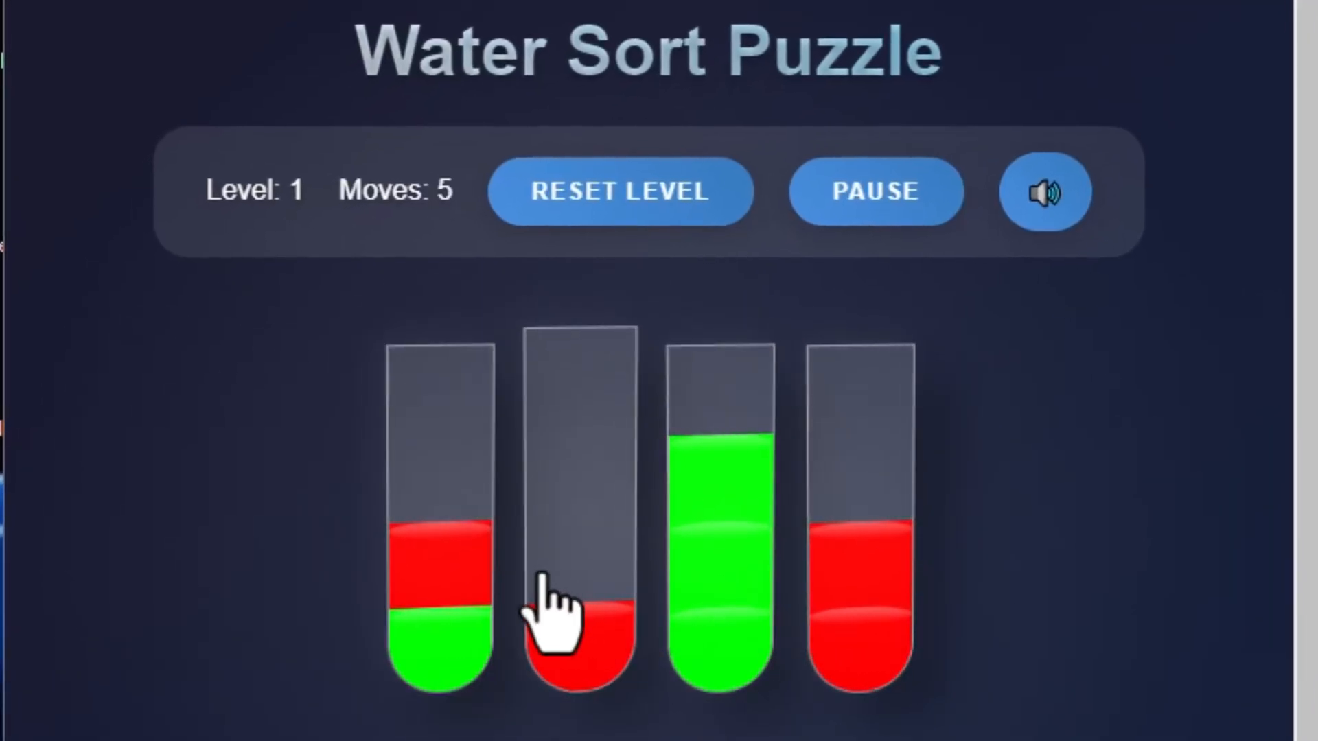
pyautogui.click(796, 594)
pyautogui.click(457, 576)
pyautogui.click(858, 560)
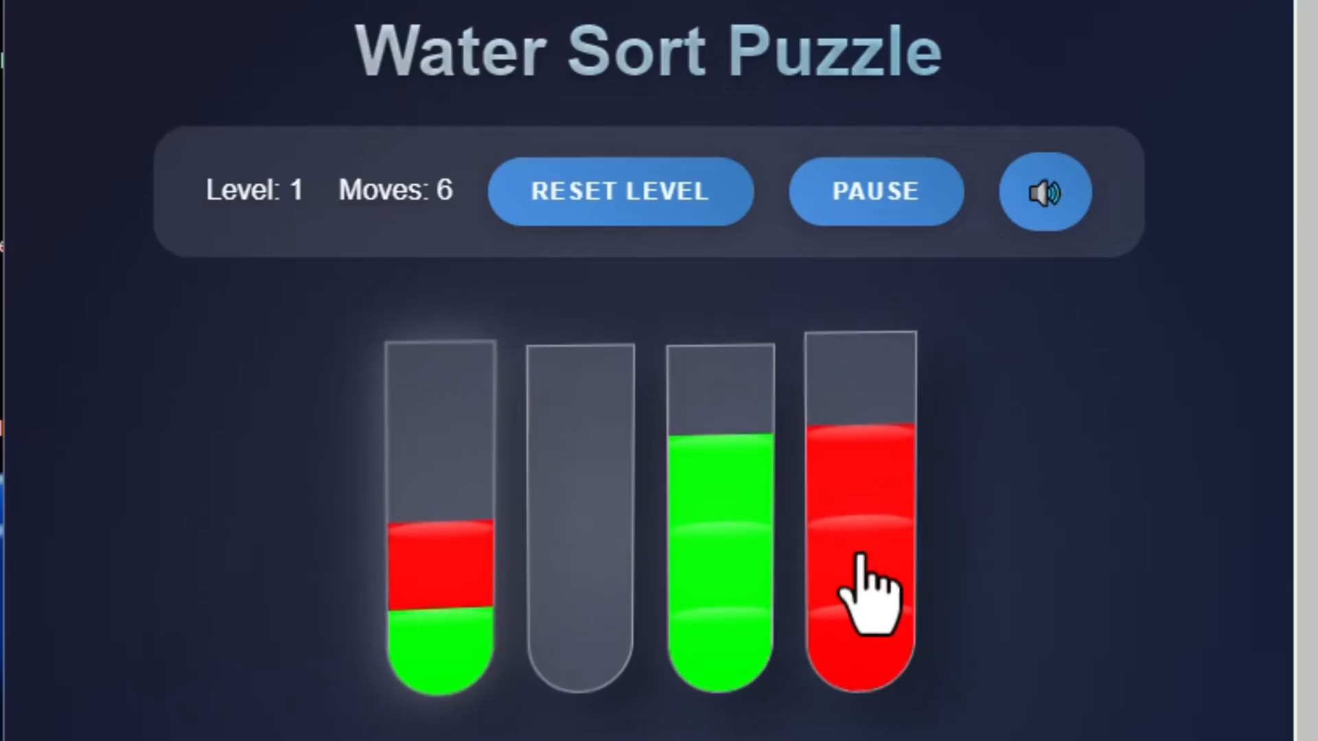
pyautogui.click(865, 555)
pyautogui.click(470, 587)
pyautogui.click(676, 587)
# - Empty the second tube in level 2 by pouring its green segments into the third tube and its red segments into the fourth
pyautogui.click(566, 596)
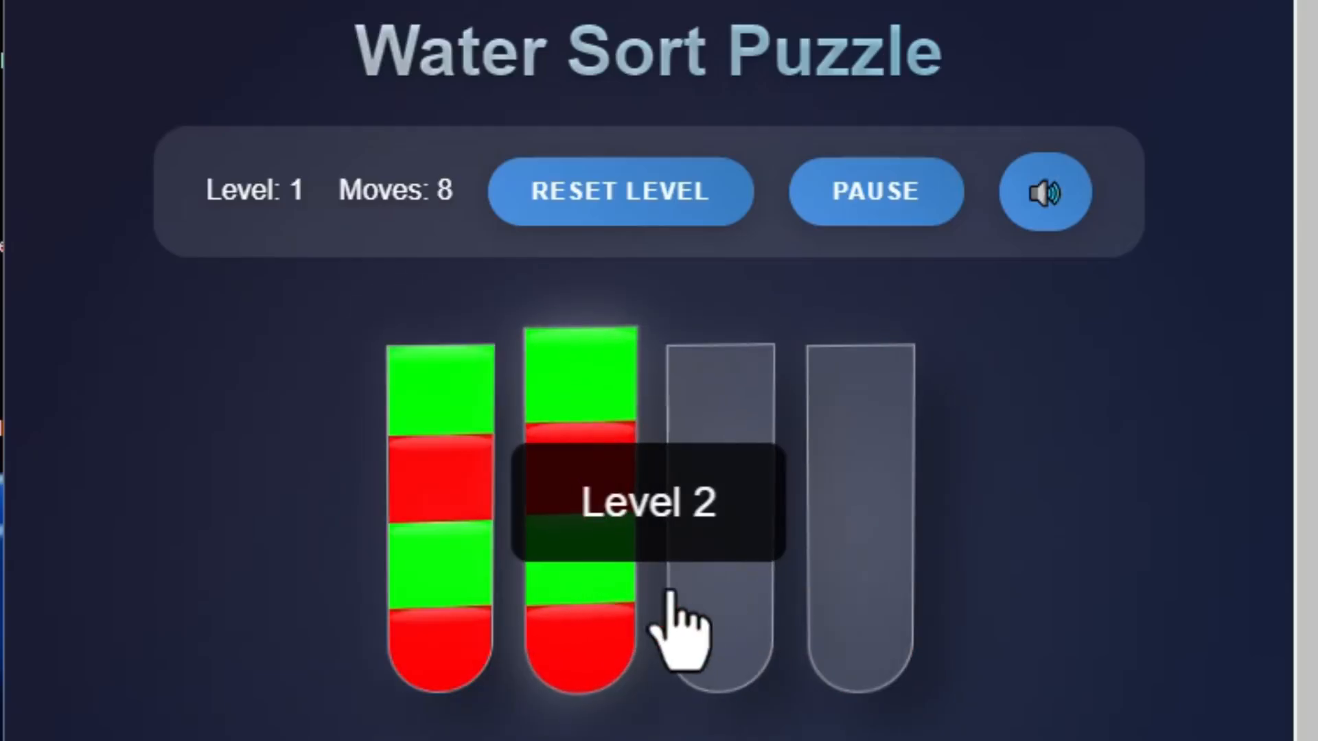
pyautogui.click(676, 618)
pyautogui.click(597, 588)
pyautogui.click(873, 588)
pyautogui.click(569, 624)
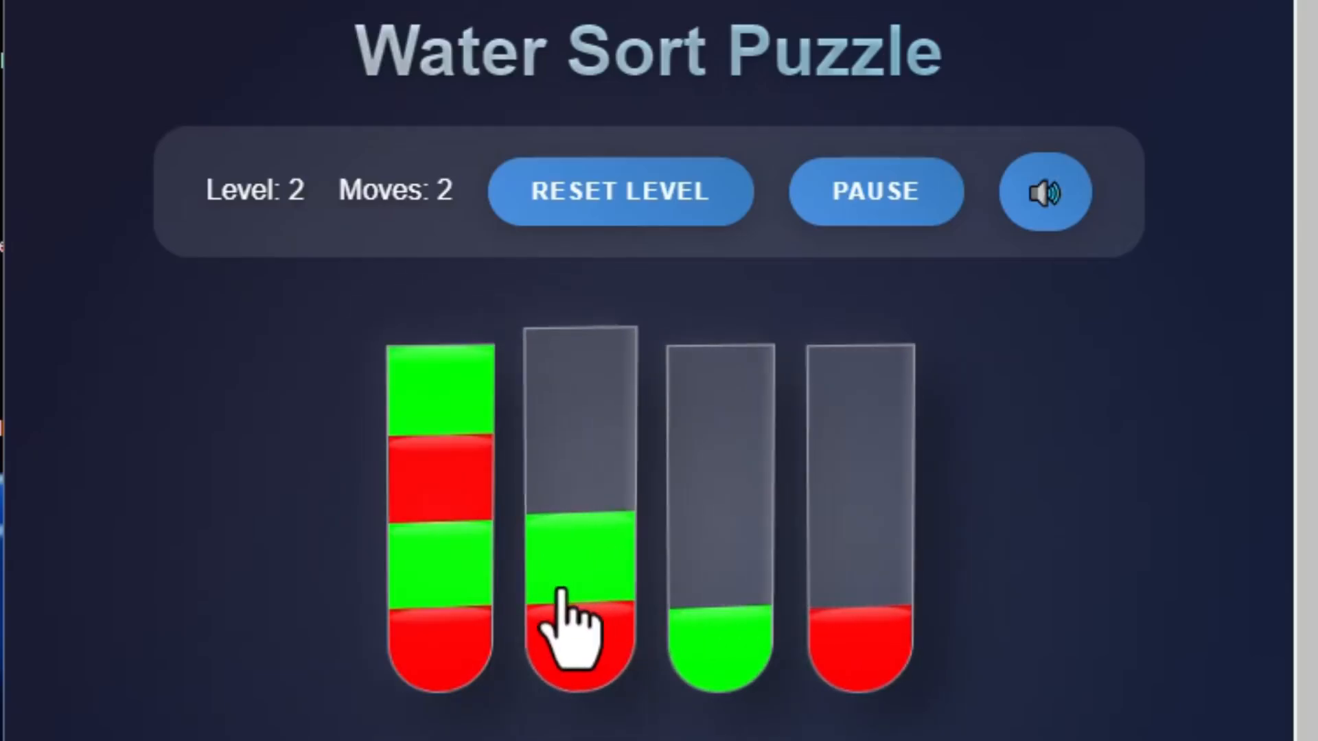
pyautogui.click(714, 624)
pyautogui.click(559, 612)
pyautogui.click(858, 607)
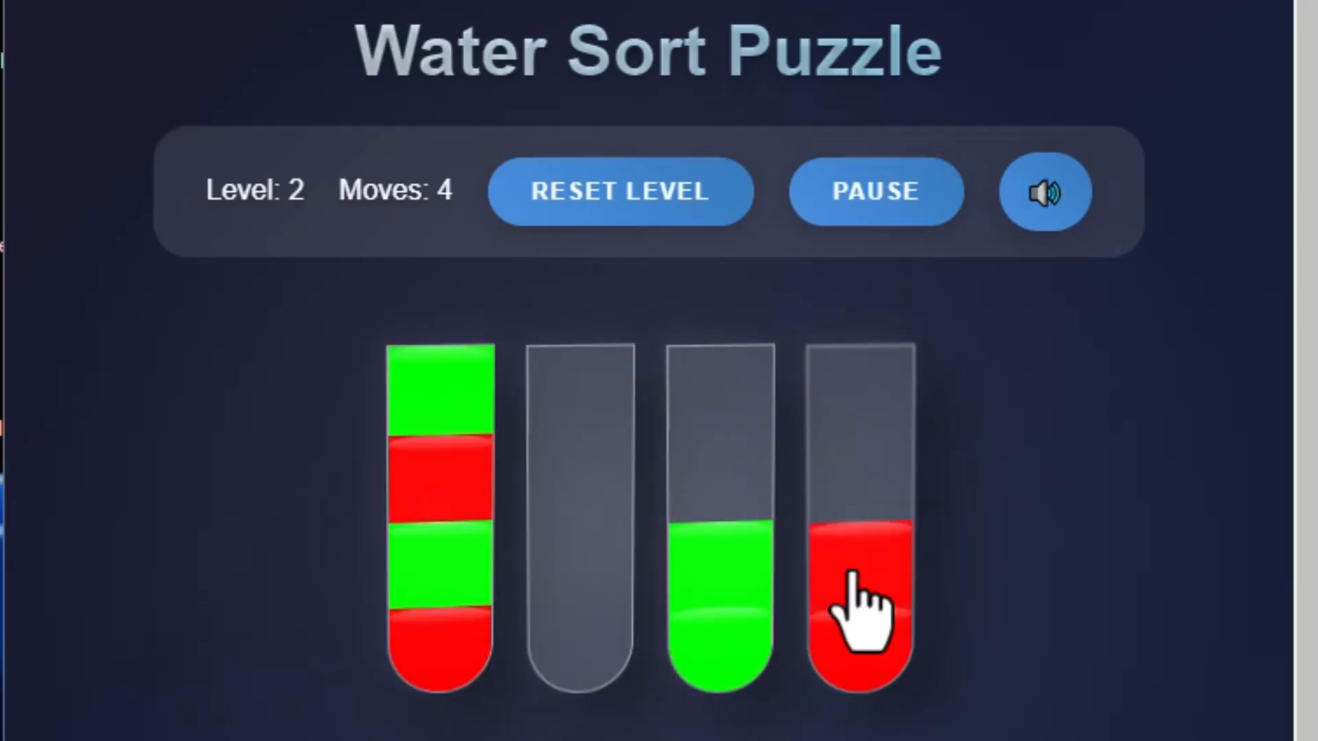
# - Complete level 2 by pouring the first tube's green segments into the third tube and its red segments into the fourth
pyautogui.click(471, 604)
pyautogui.click(698, 609)
pyautogui.click(484, 604)
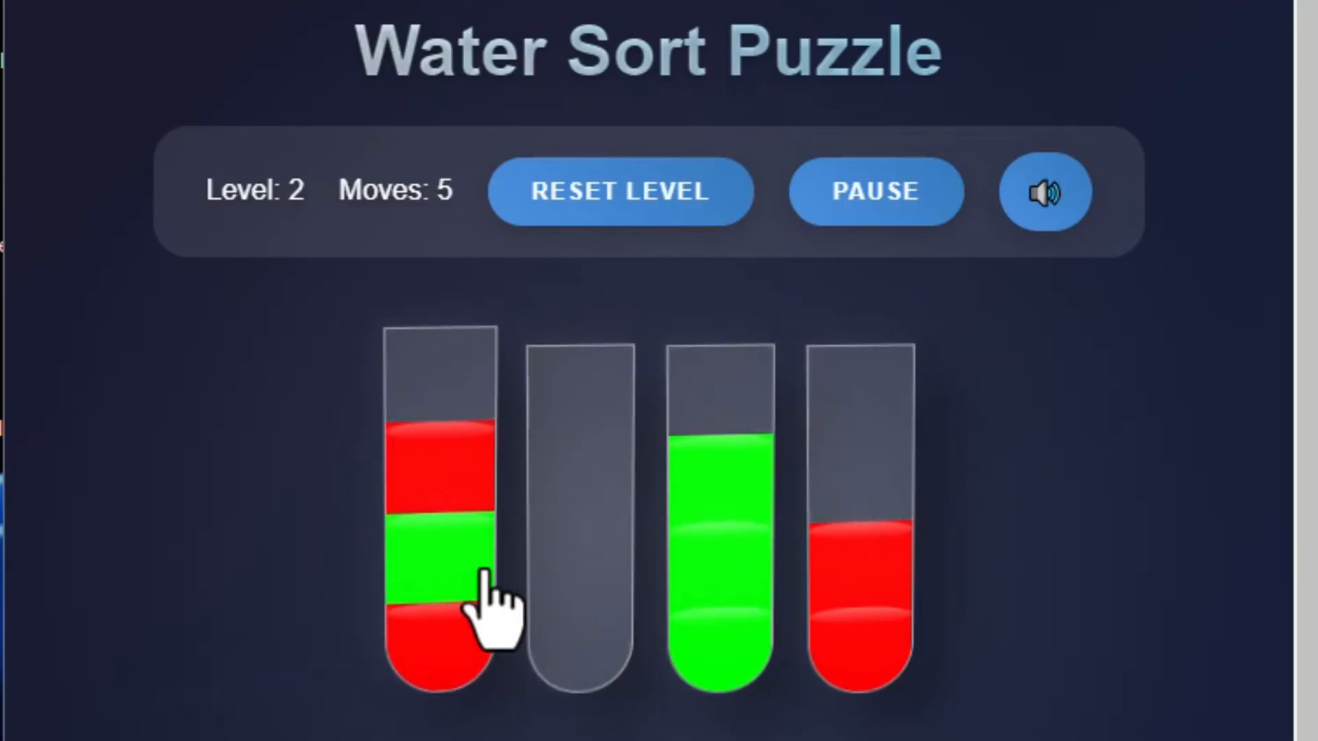
pyautogui.click(874, 583)
pyautogui.click(488, 570)
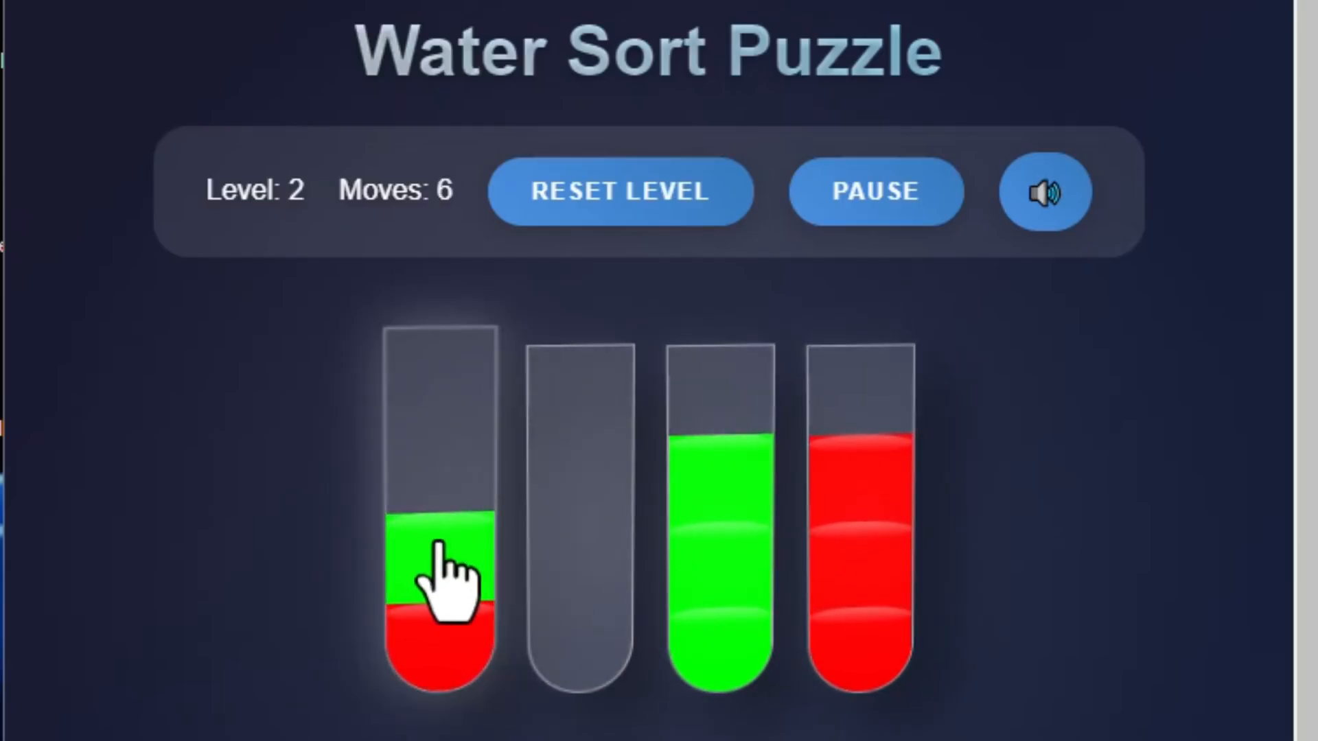
pyautogui.click(767, 591)
pyautogui.click(414, 658)
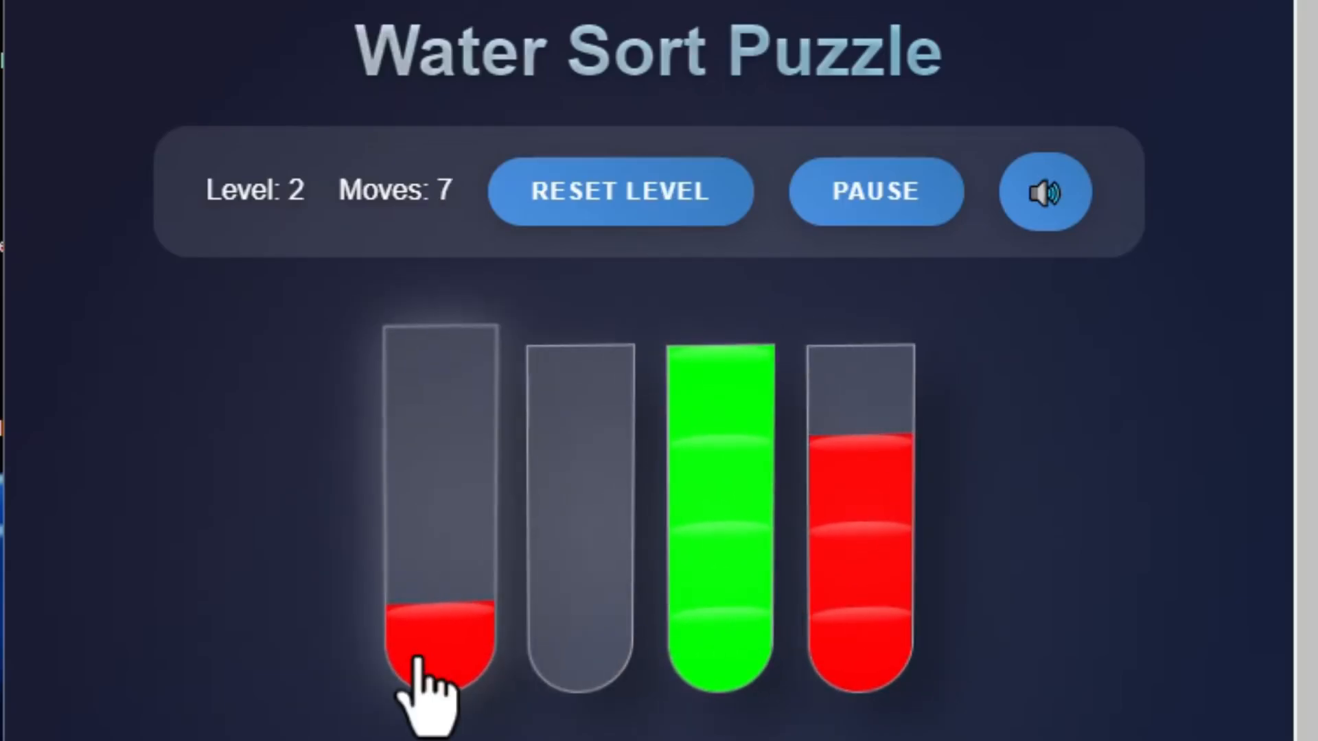
pyautogui.click(853, 624)
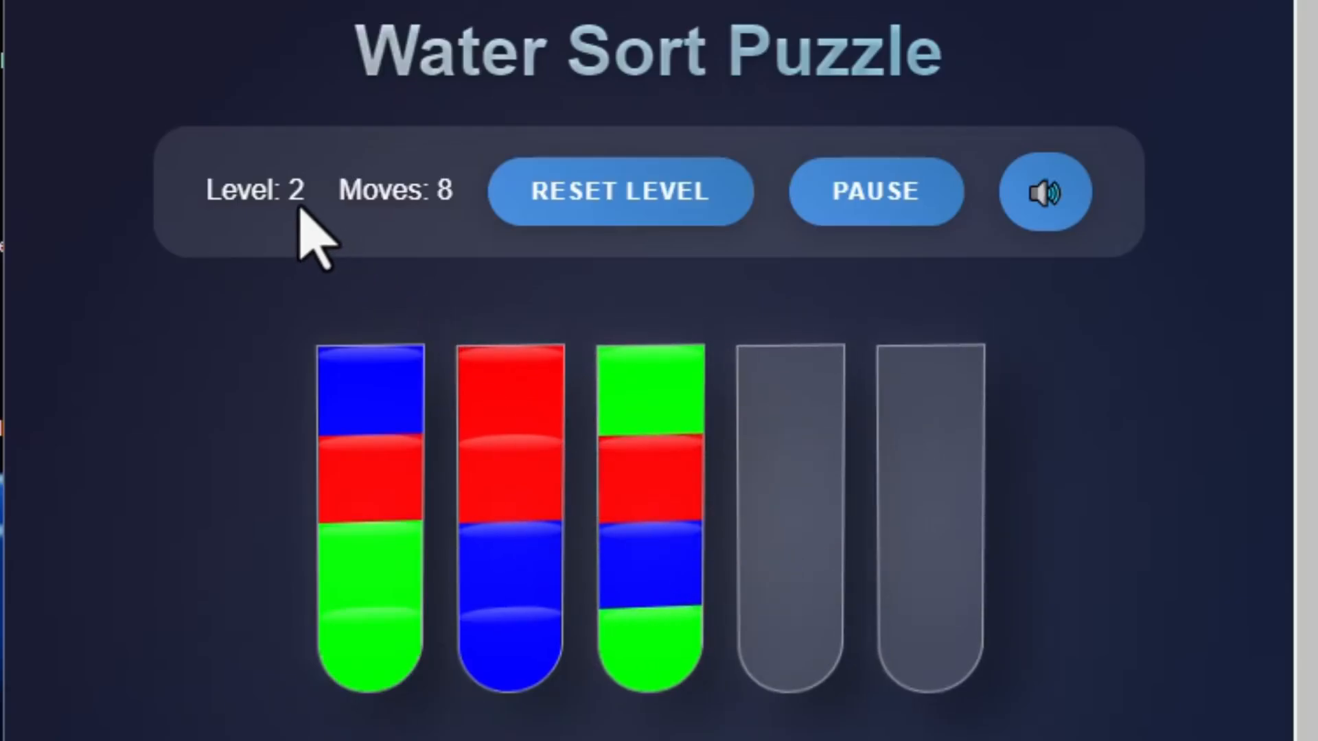
# - In level 3, pour the third tube's top green into the fourth tube and the third and second tubes' reds into the fifth
pyautogui.moveTo(271, 212); pyautogui.dragTo(185, 258)
pyautogui.click(664, 549)
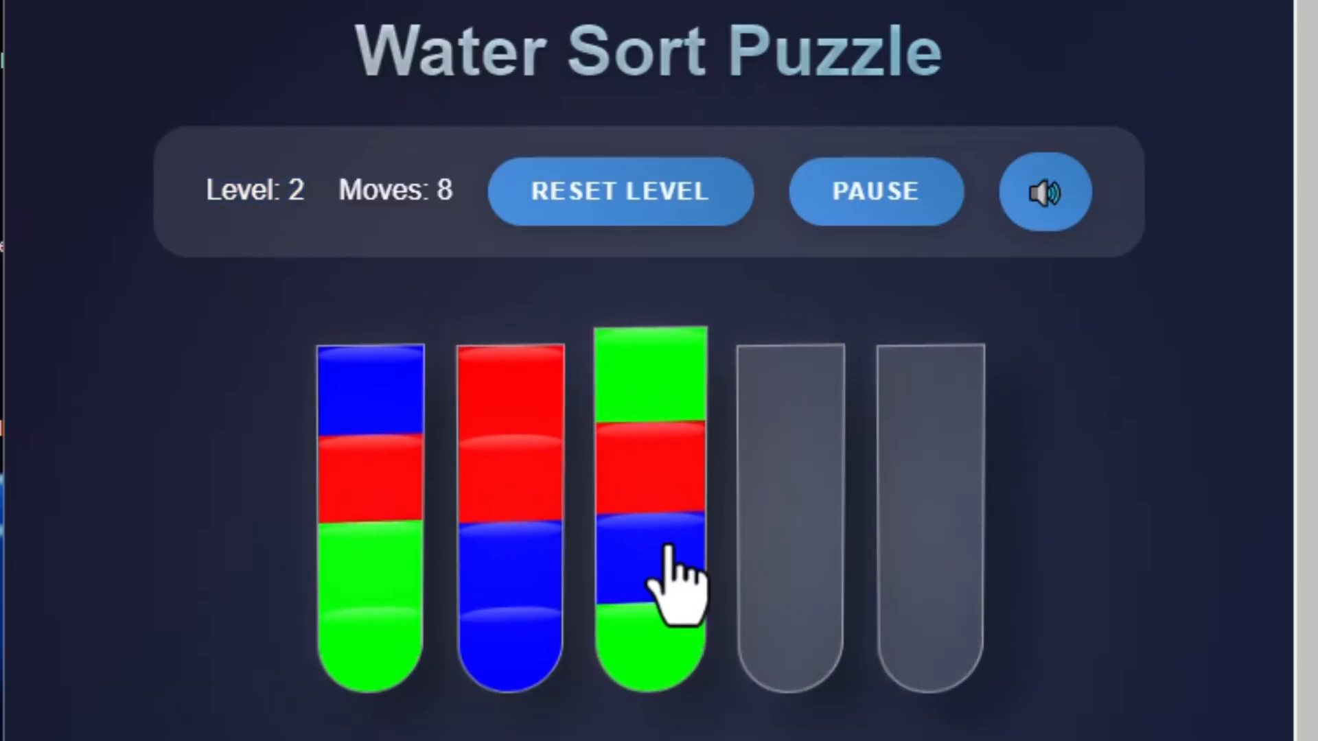
pyautogui.click(788, 574)
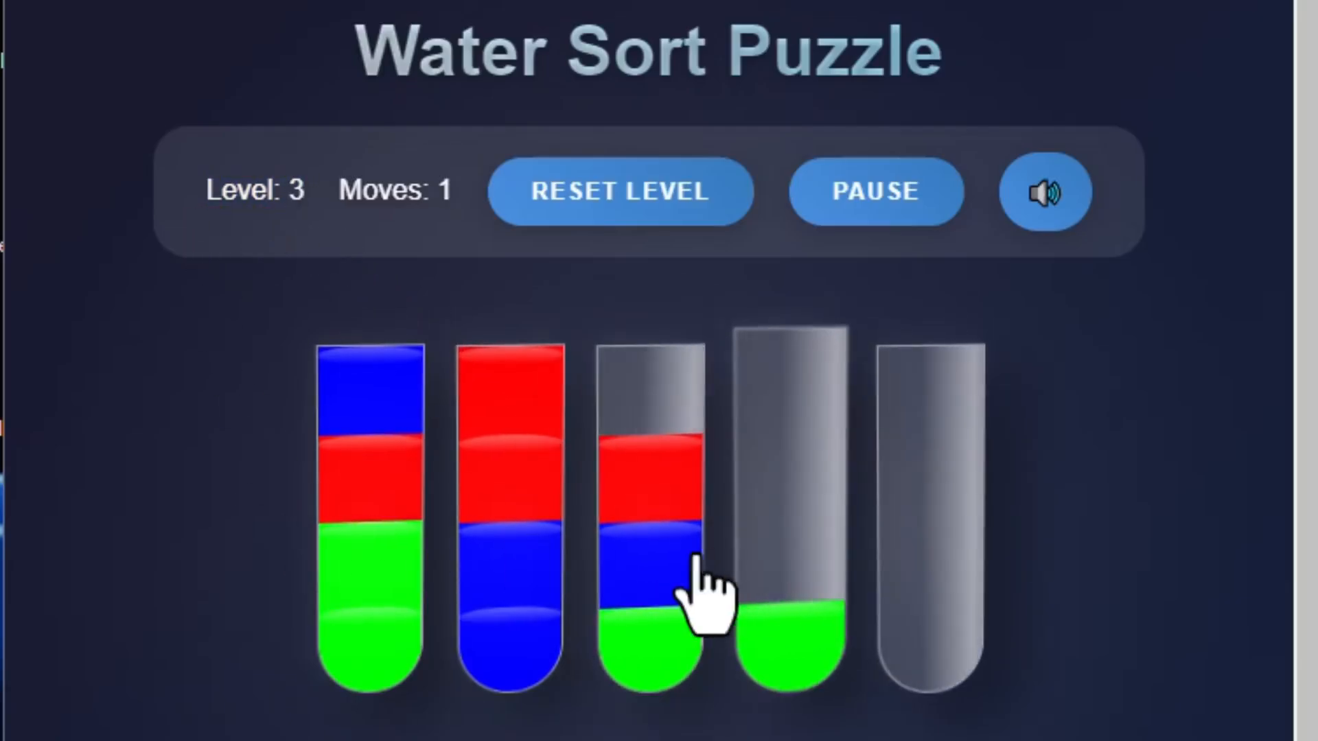
pyautogui.click(928, 598)
pyautogui.click(538, 542)
pyautogui.click(920, 645)
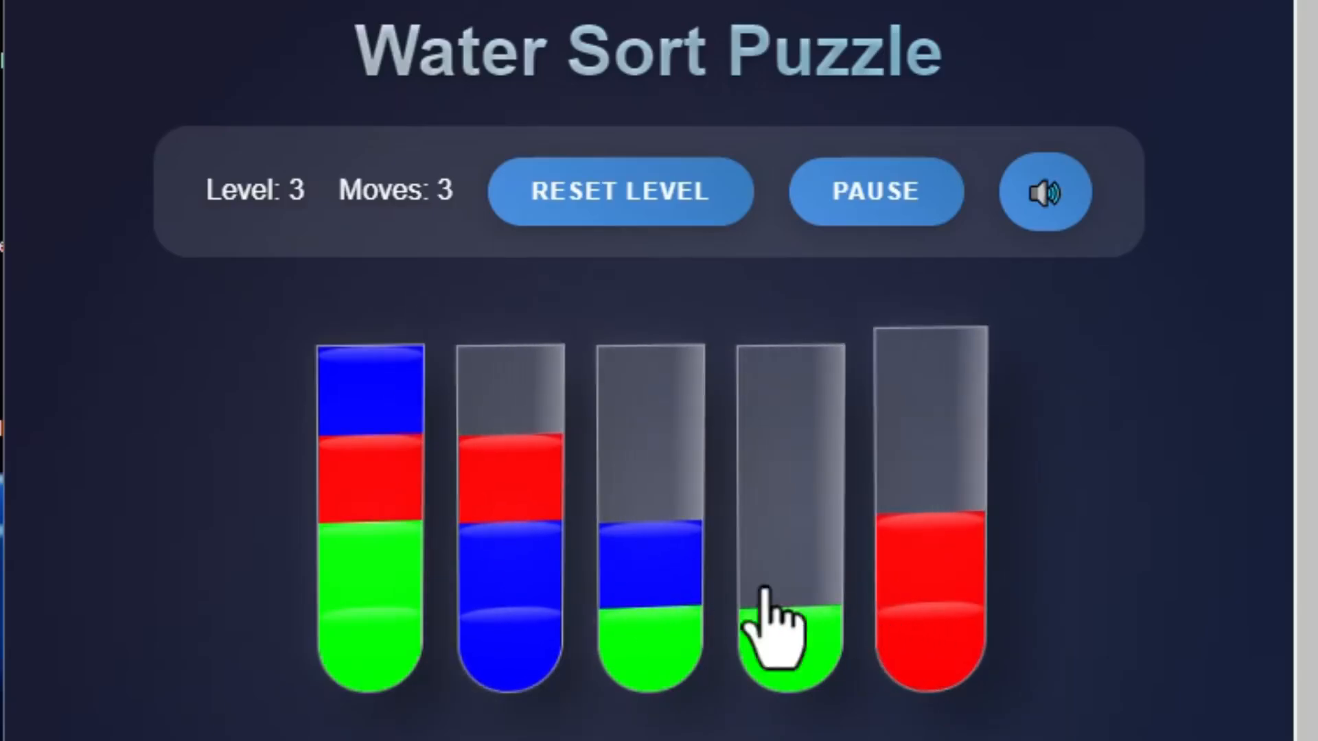
pyautogui.click(465, 573)
pyautogui.click(916, 611)
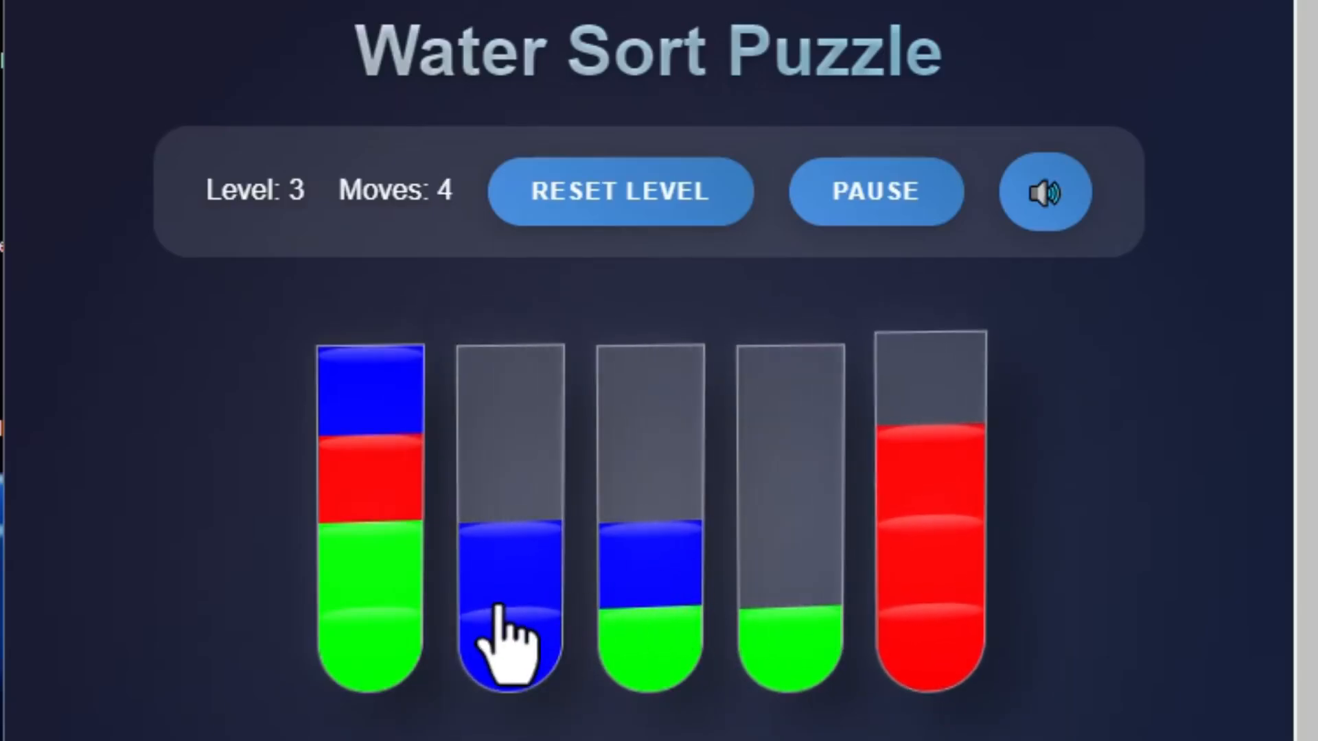
# - Empty the third tube by pouring its blue into the second and green into the fourth, and add the first tube's blue to the second
pyautogui.click(502, 632)
pyautogui.click(651, 642)
pyautogui.click(496, 597)
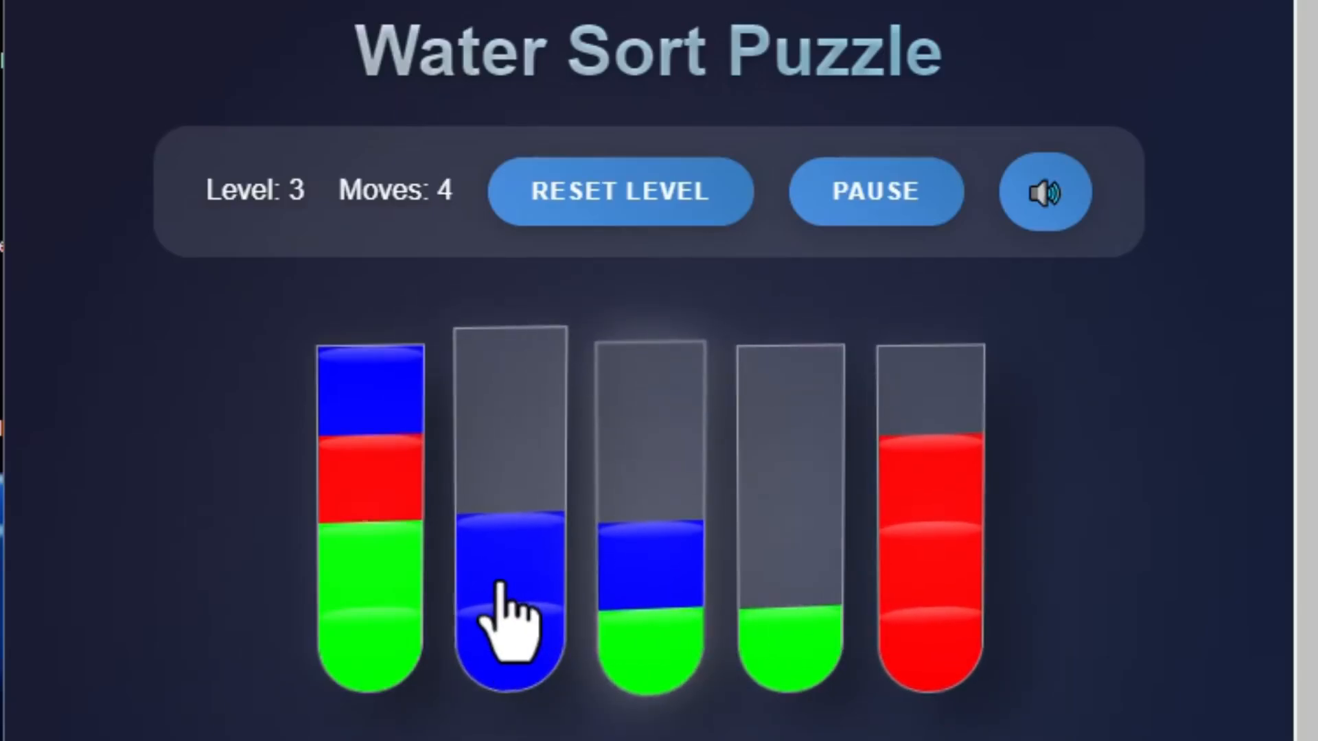
pyautogui.click(647, 635)
pyautogui.click(759, 630)
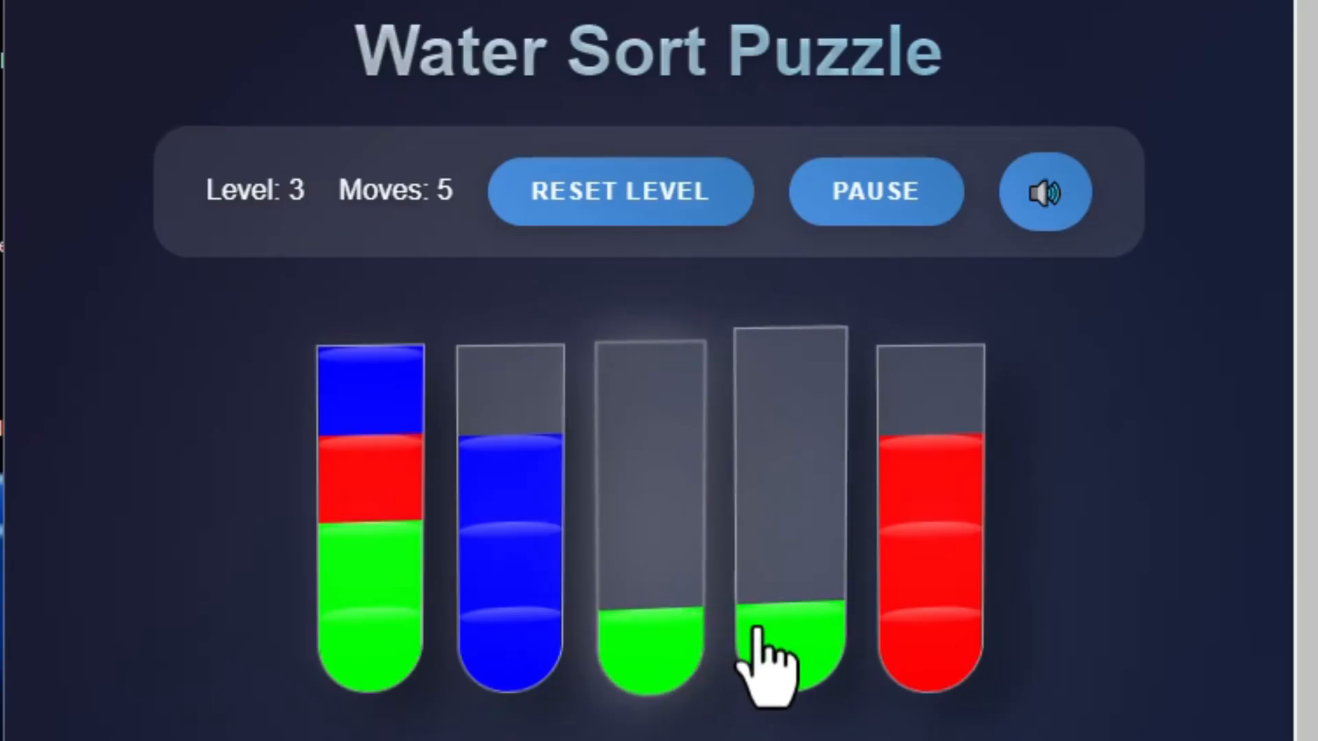
pyautogui.click(371, 584)
pyautogui.click(505, 545)
# - Complete level 3 by pouring the first tube's red into the fifth tube and the fourth tube's greens into the first
pyautogui.click(377, 539)
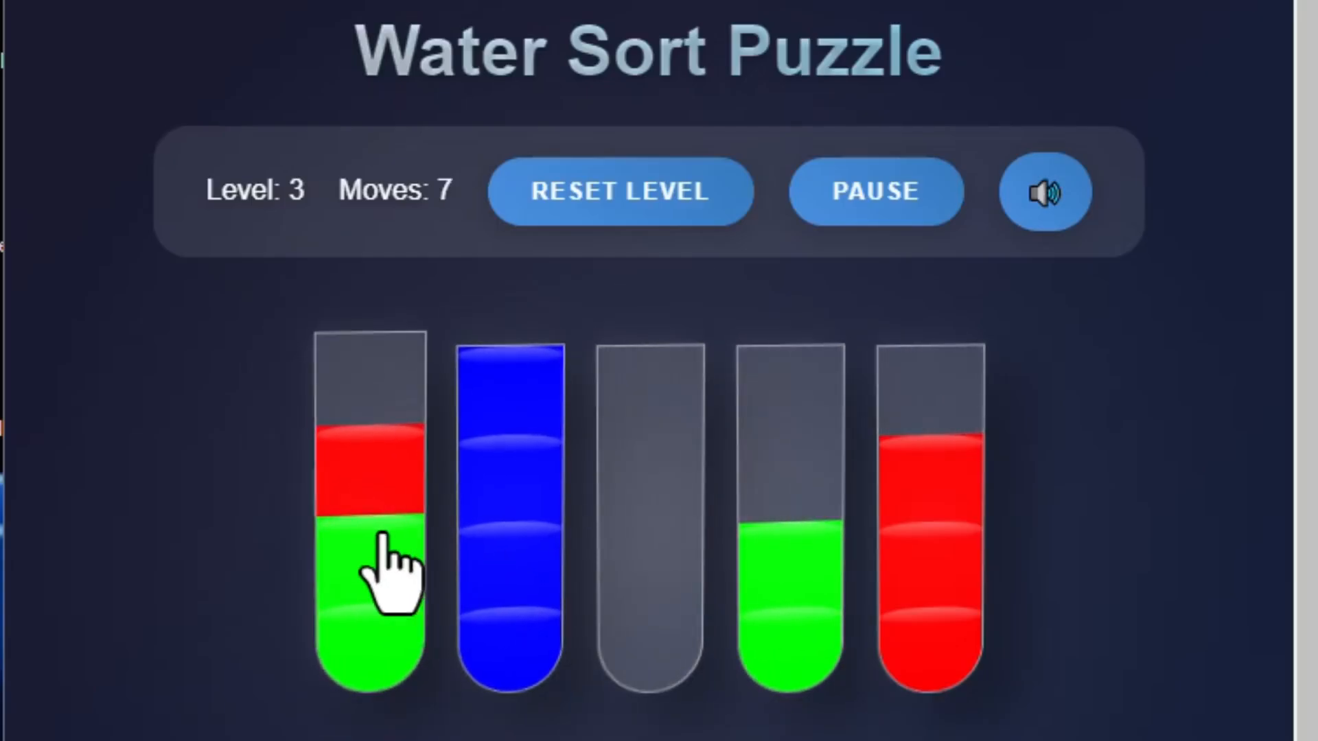
pyautogui.click(799, 539)
pyautogui.click(891, 539)
pyautogui.click(892, 576)
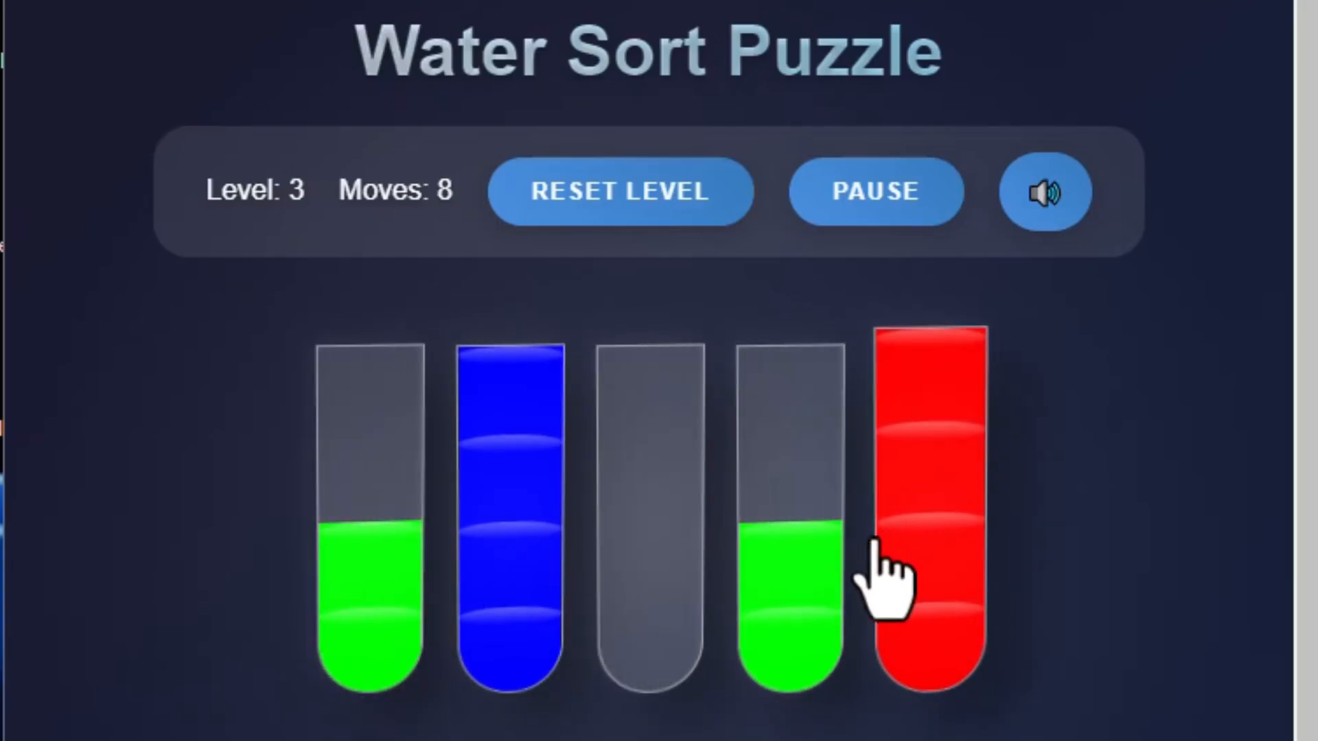
pyautogui.click(815, 595)
pyautogui.click(371, 561)
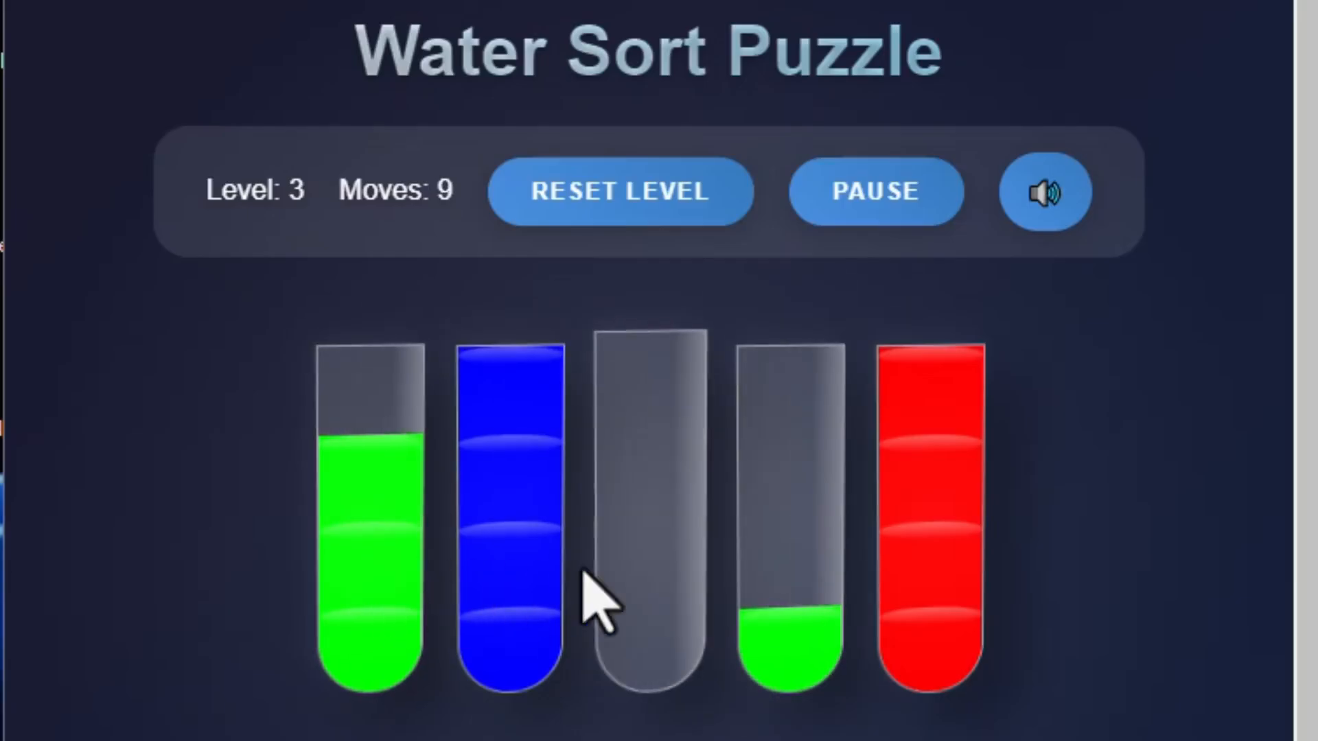
pyautogui.click(759, 582)
pyautogui.click(403, 576)
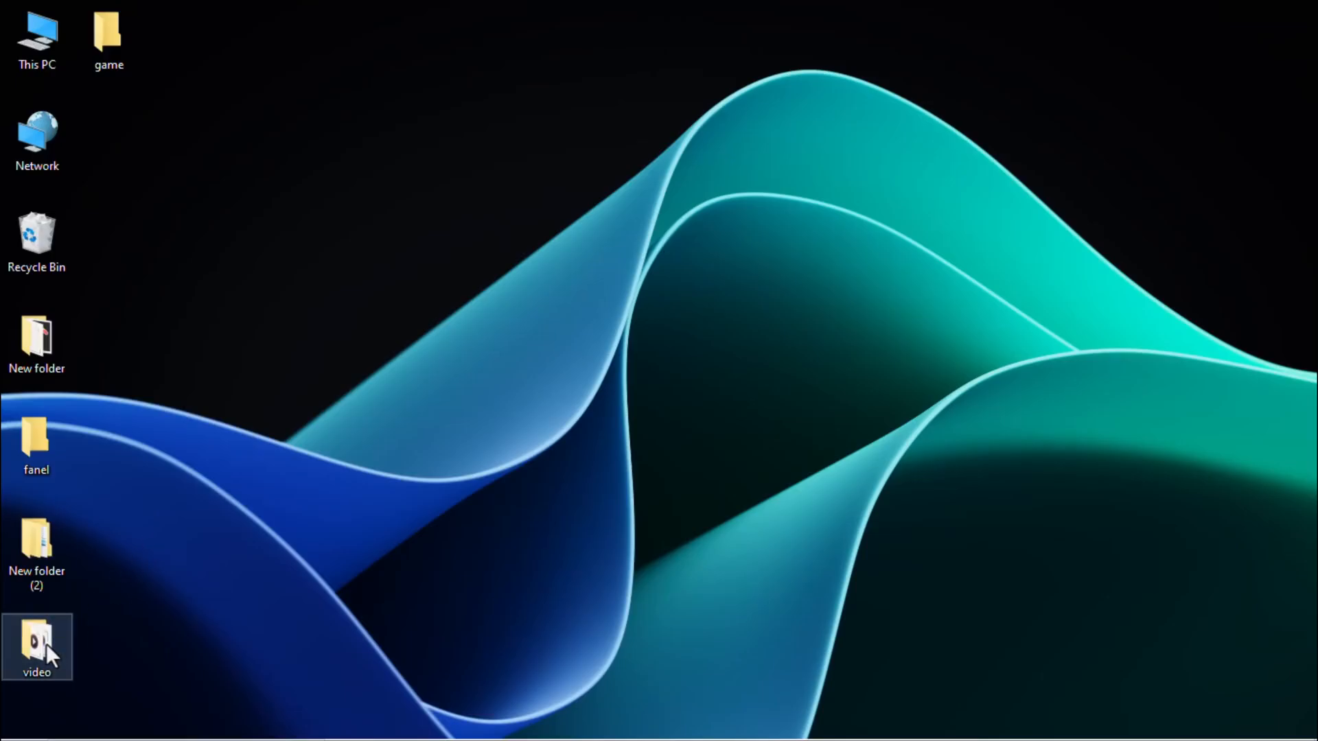
# - Launch Website 2 APK Builder Pro v5.0 from the desktop's video folder and set the website type to Local HTML Website
pyautogui.doubleClick(35, 641)
pyautogui.doubleClick(707, 397)
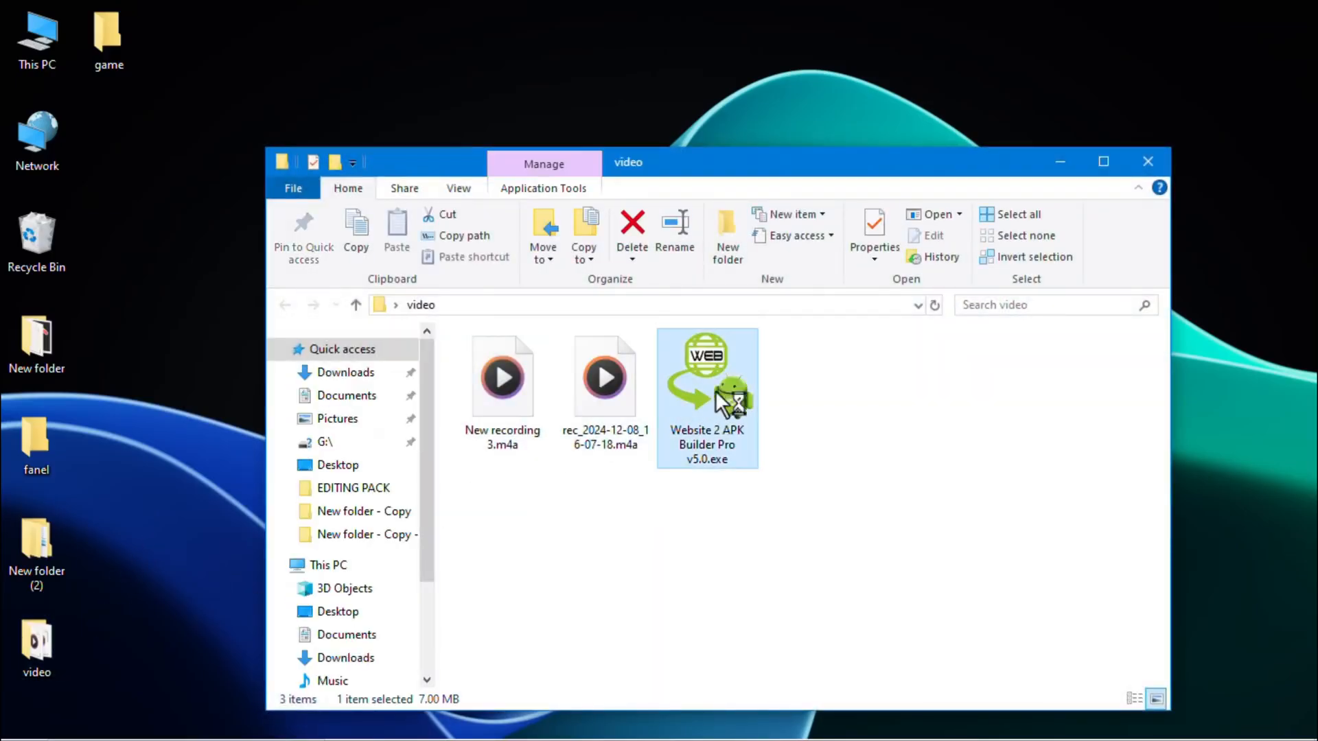
pyautogui.click(1060, 162)
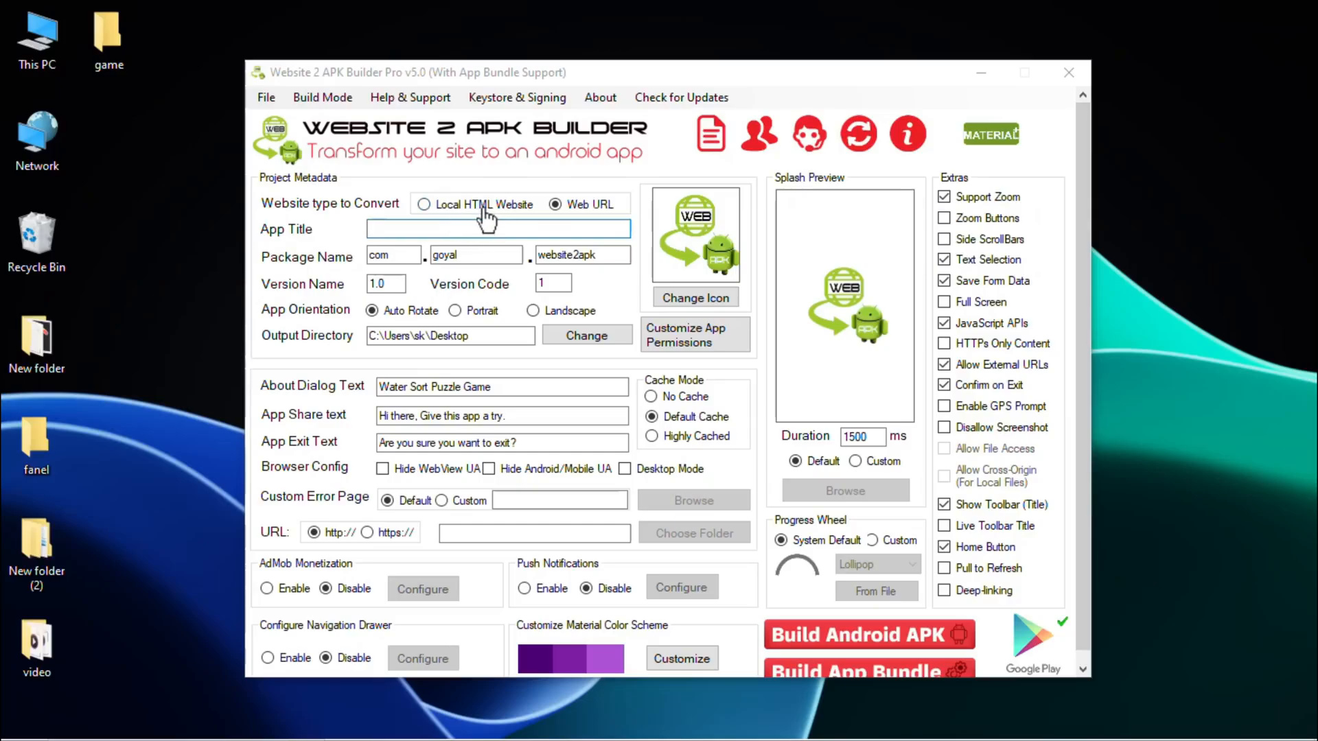
pyautogui.click(437, 203)
pyautogui.click(443, 205)
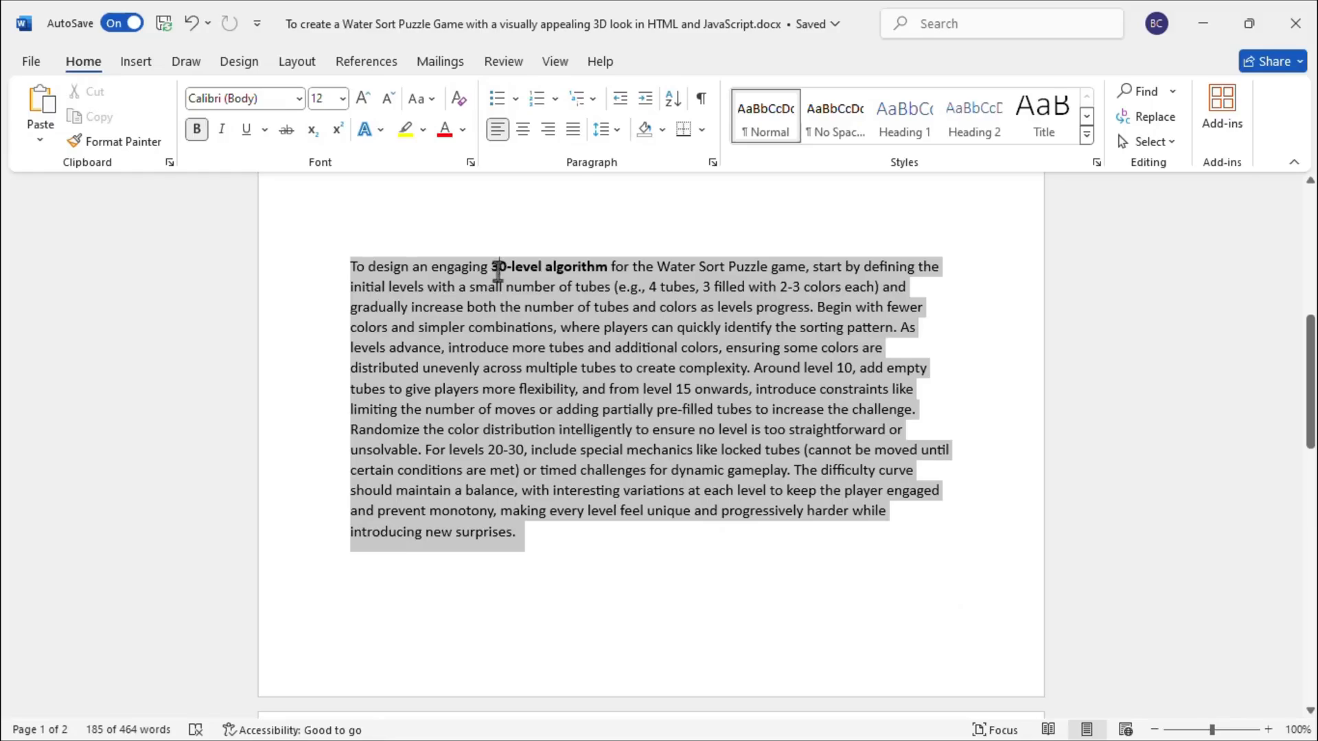
# - Copy the name "Water Sort Puzzle Game" from the Word document and enter it as the app title in the APK builder
pyautogui.click(498, 270)
pyautogui.scroll(6, 523, 274)
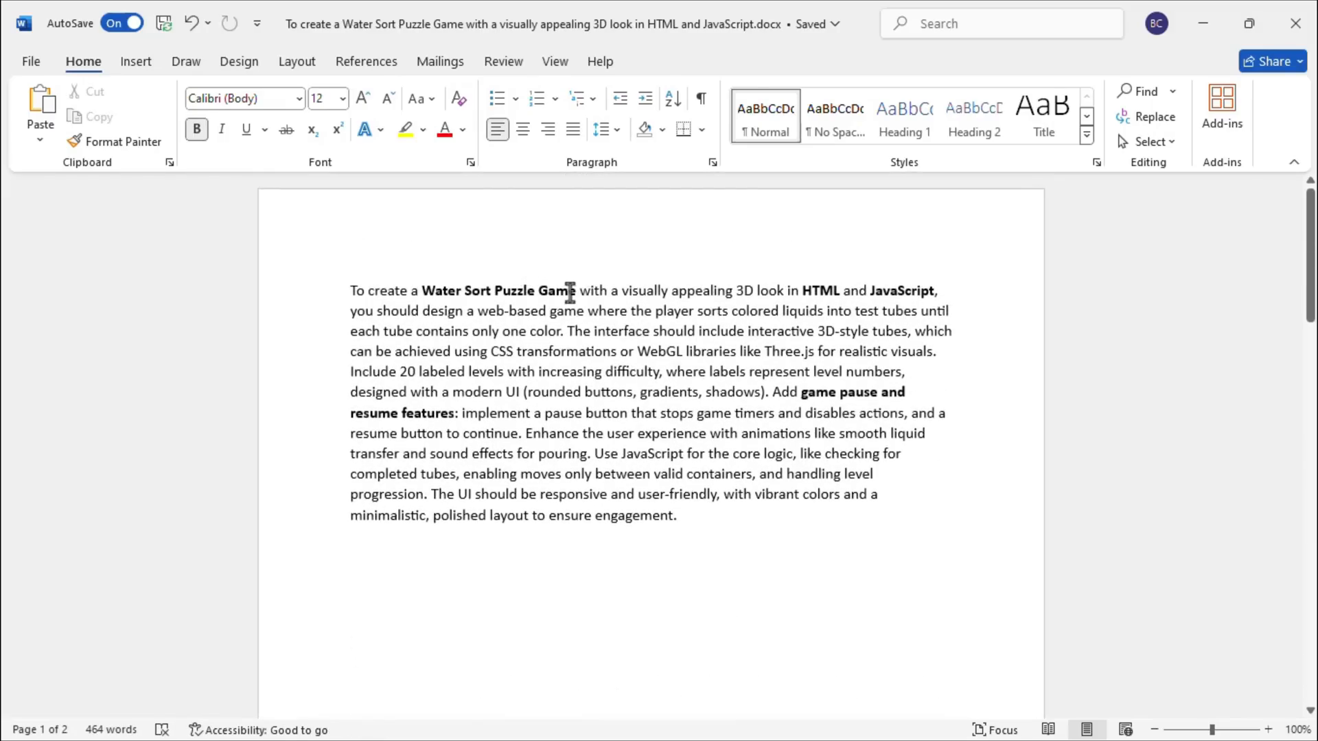
pyautogui.moveTo(570, 291); pyautogui.dragTo(439, 294)
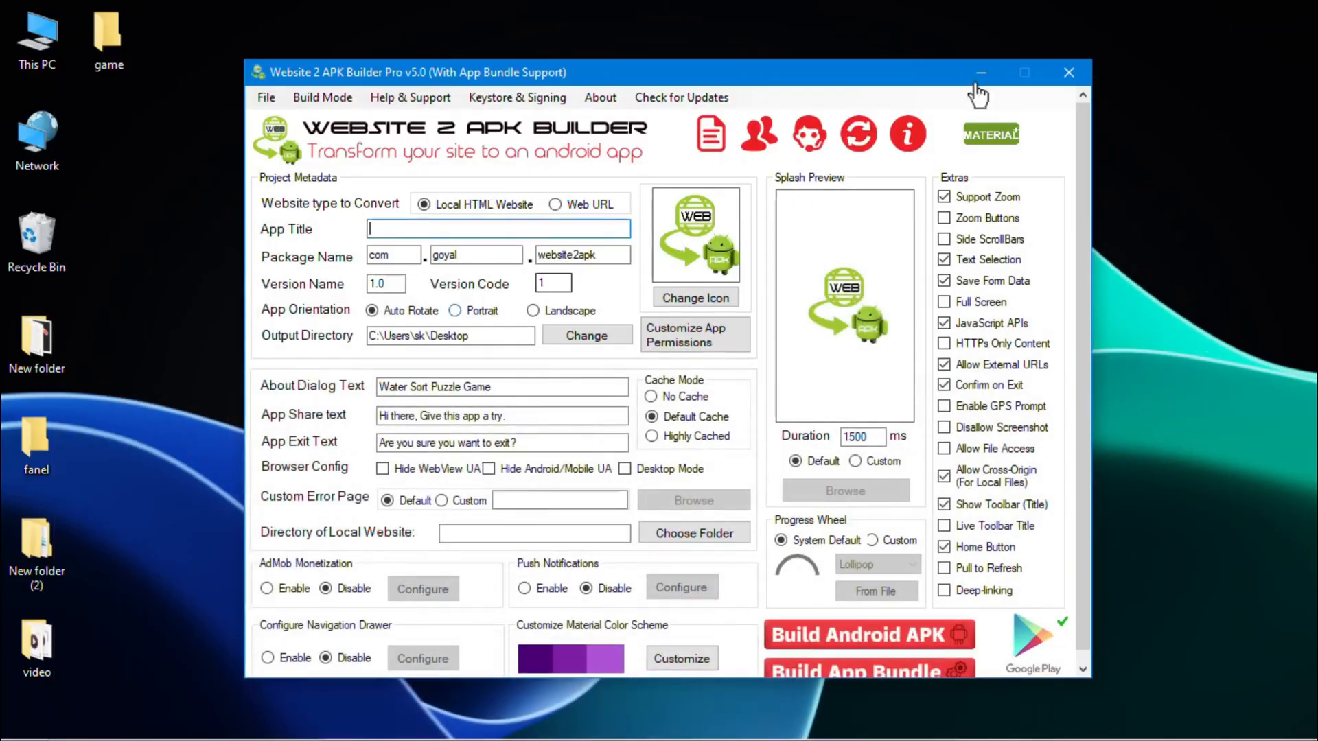
pyautogui.write('Water Sort Puzzle Game')
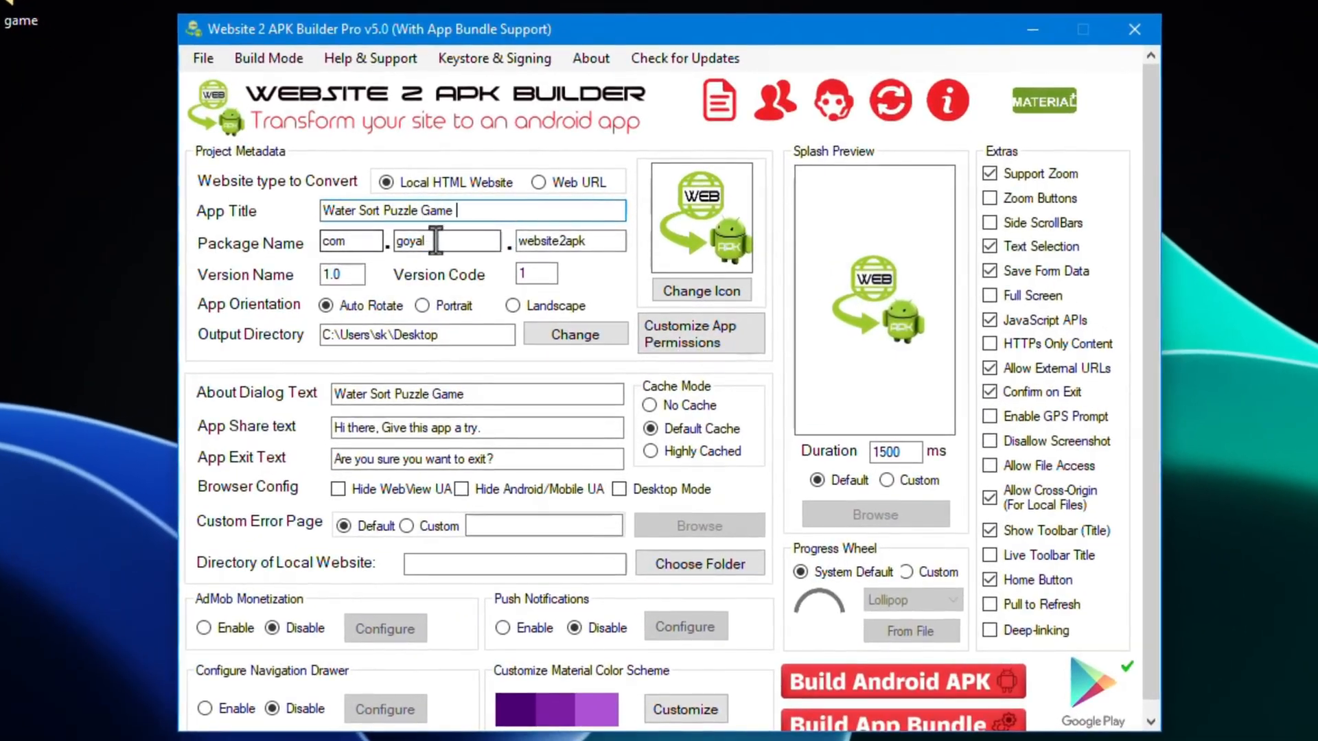
# - Set the app's package name to com.game.youbtech
pyautogui.moveTo(436, 240); pyautogui.dragTo(394, 244)
pyautogui.write('game')
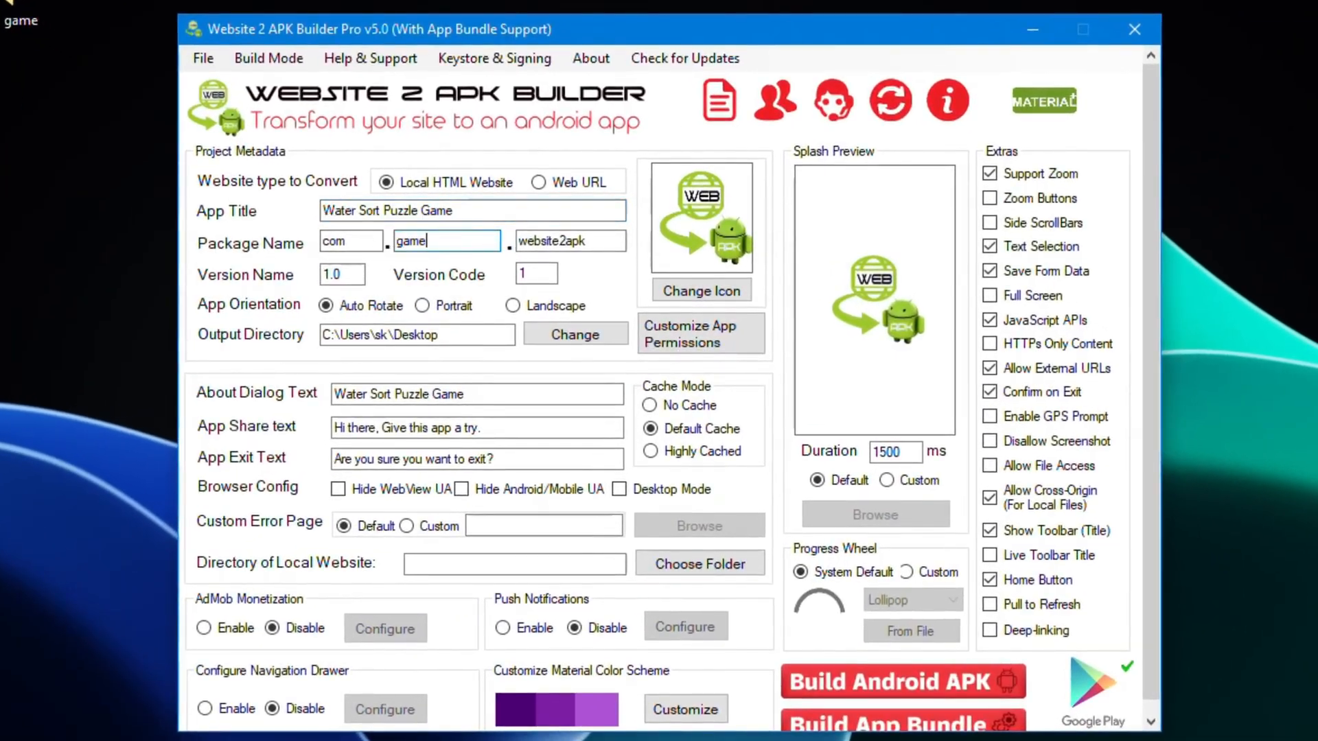
pyautogui.moveTo(585, 241); pyautogui.dragTo(500, 245)
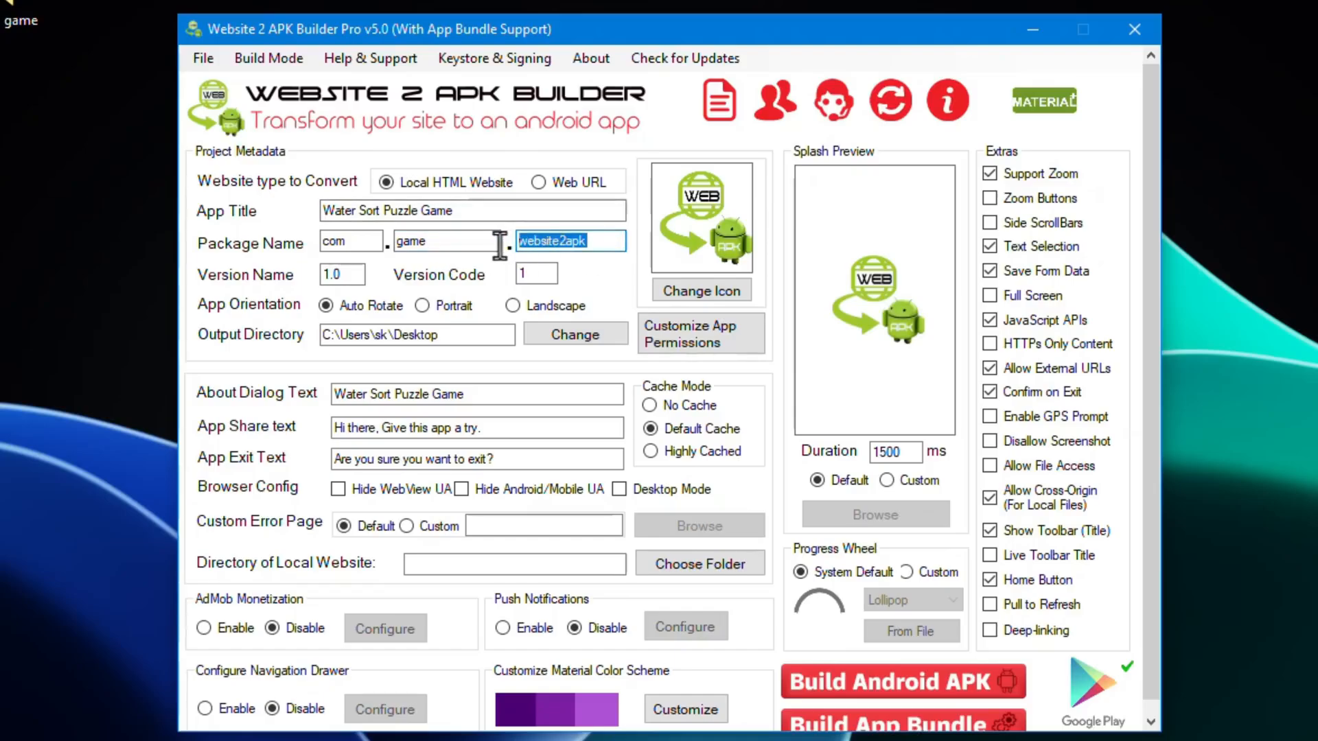
pyautogui.press('BackSpace')
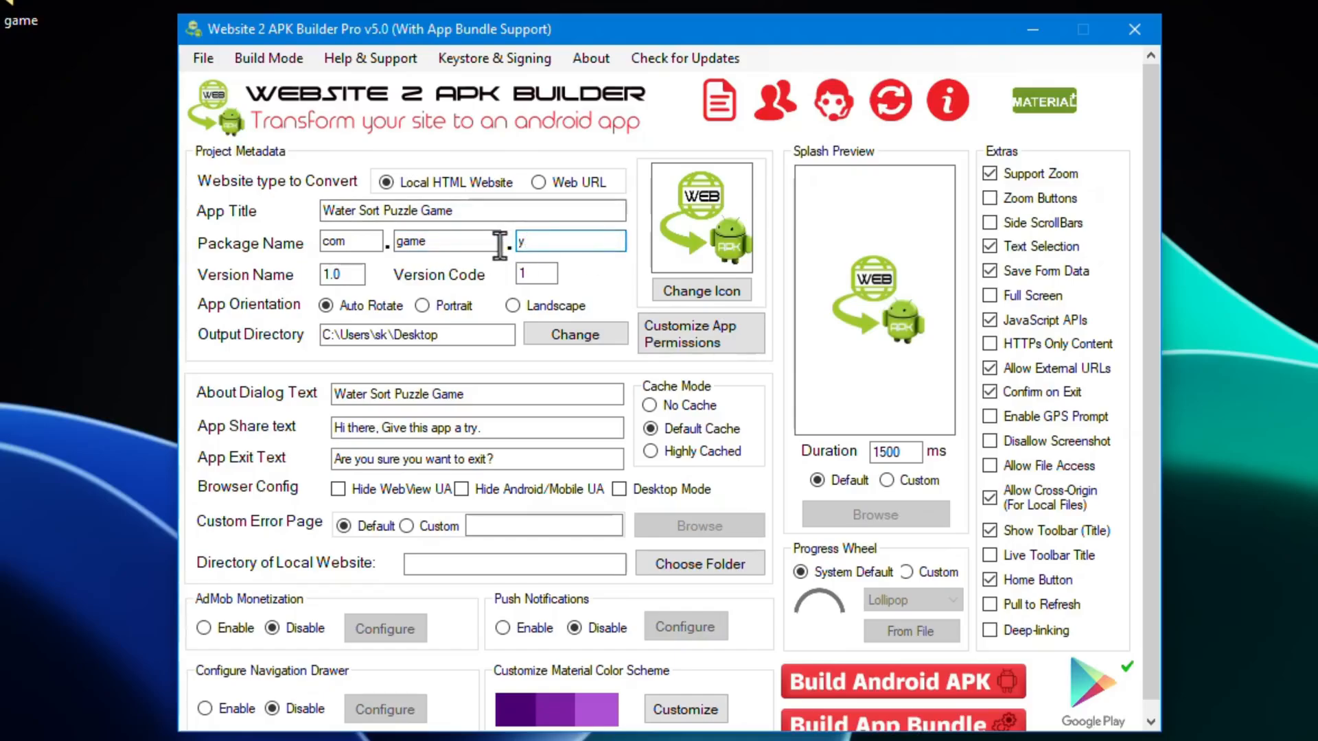
pyautogui.write('oubtech')
# - Set the app orientation to Portrait and choose the Desktop as the output directory
pyautogui.click(441, 310)
pyautogui.click(566, 334)
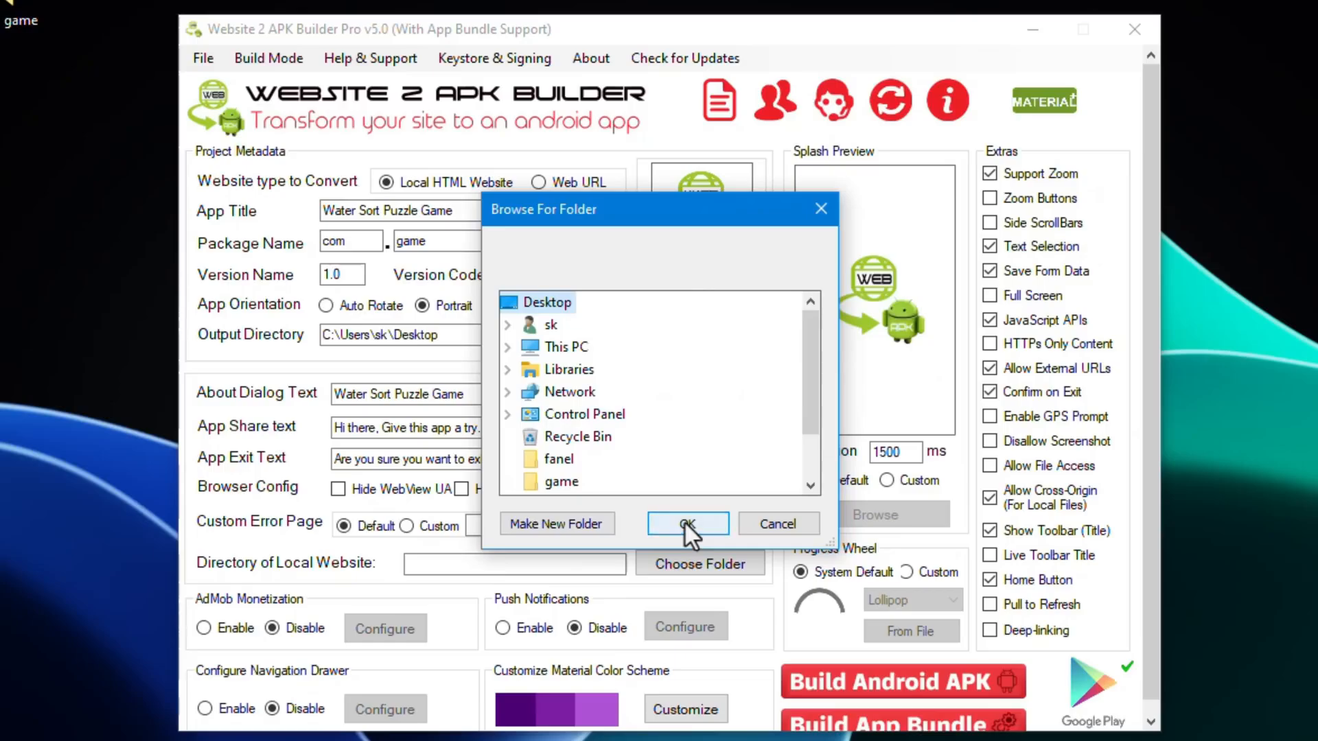
pyautogui.click(687, 523)
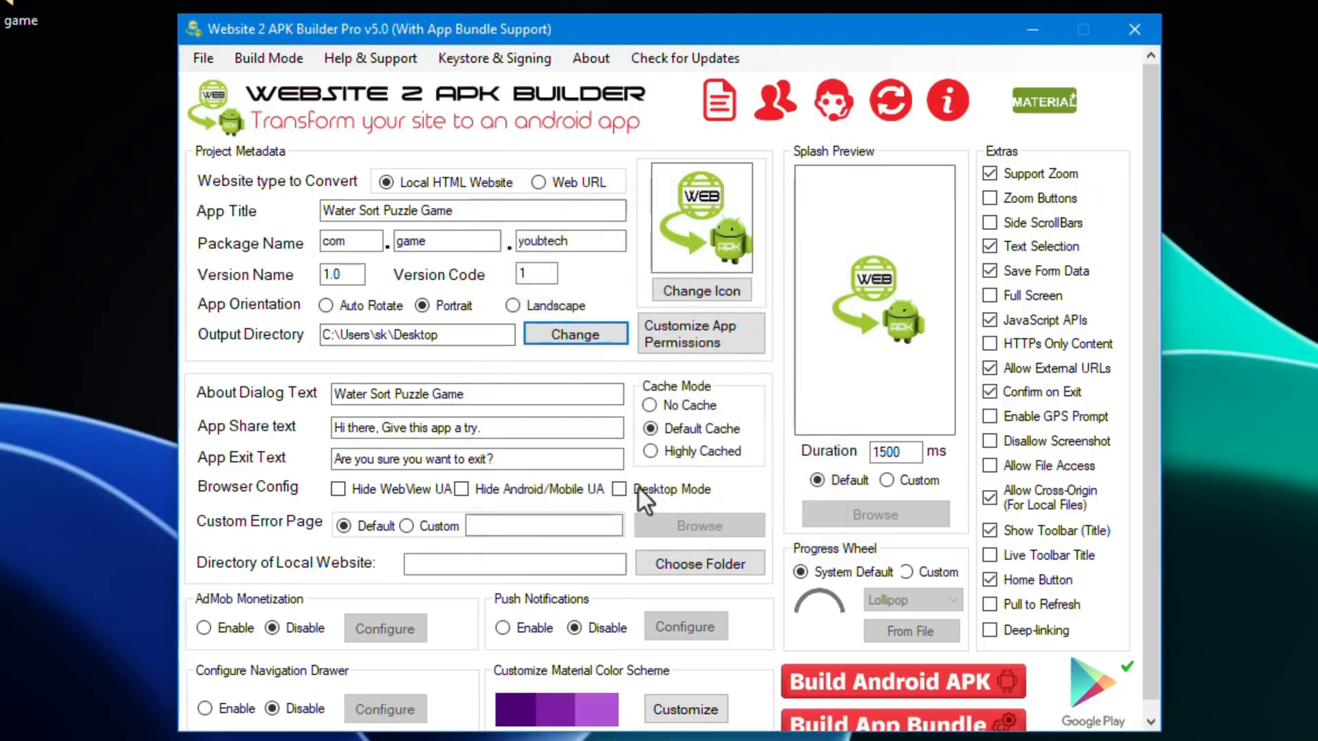
# - Review the app's about dialog text, share text and exit text
pyautogui.scroll(-1, 638, 487)
pyautogui.moveTo(466, 382); pyautogui.dragTo(256, 412)
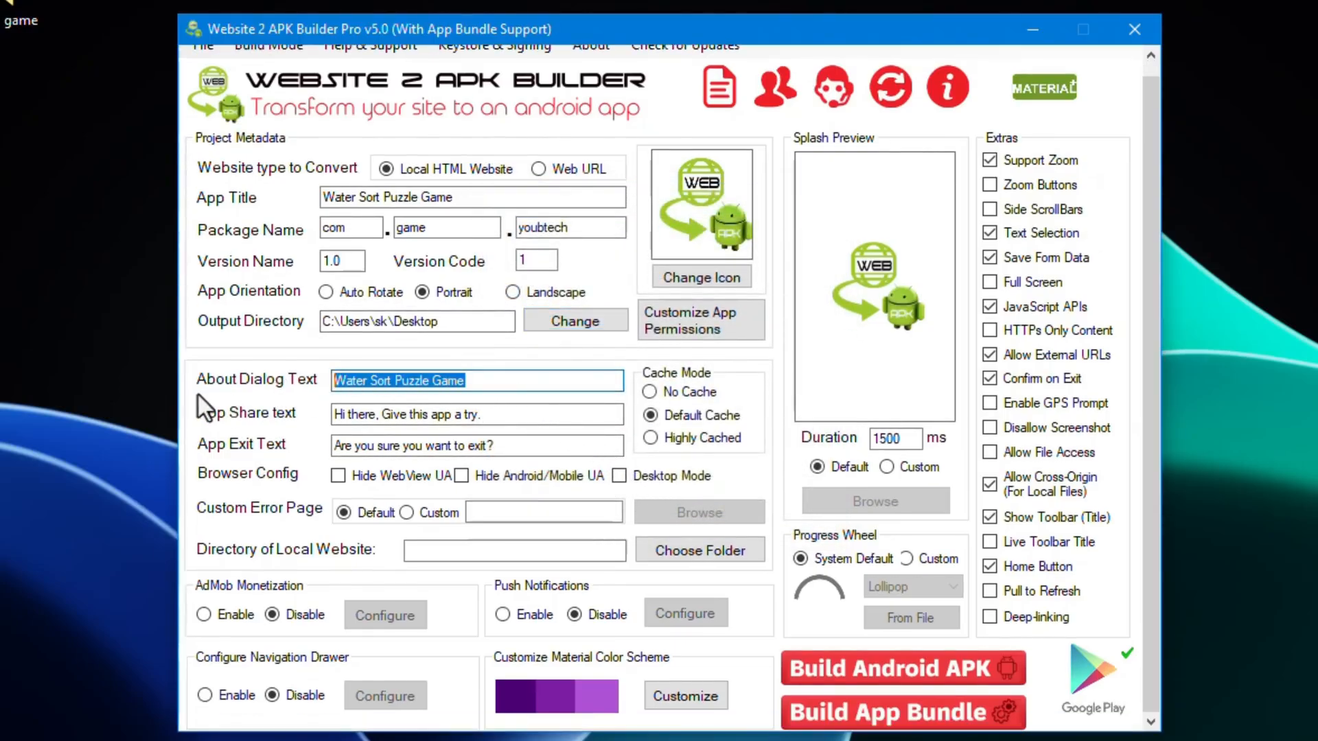
pyautogui.click(471, 387)
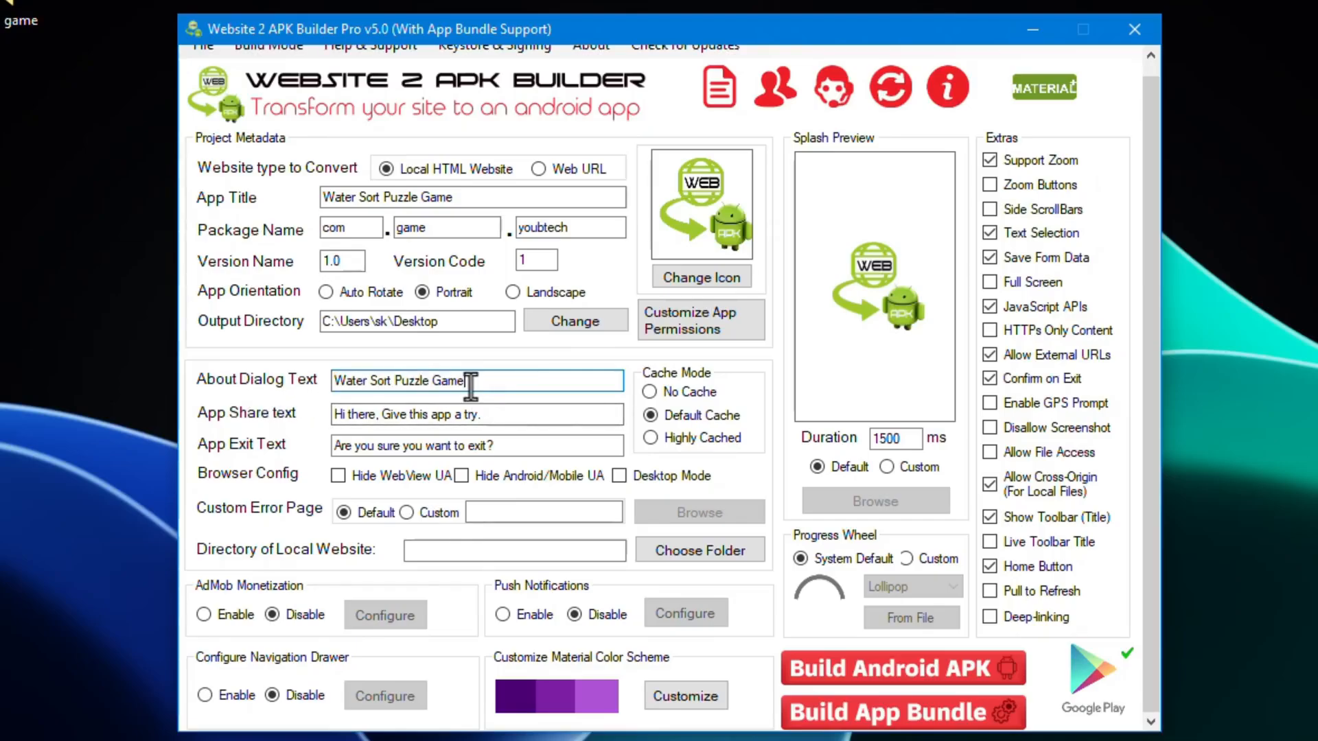
pyautogui.moveTo(489, 415); pyautogui.dragTo(290, 426)
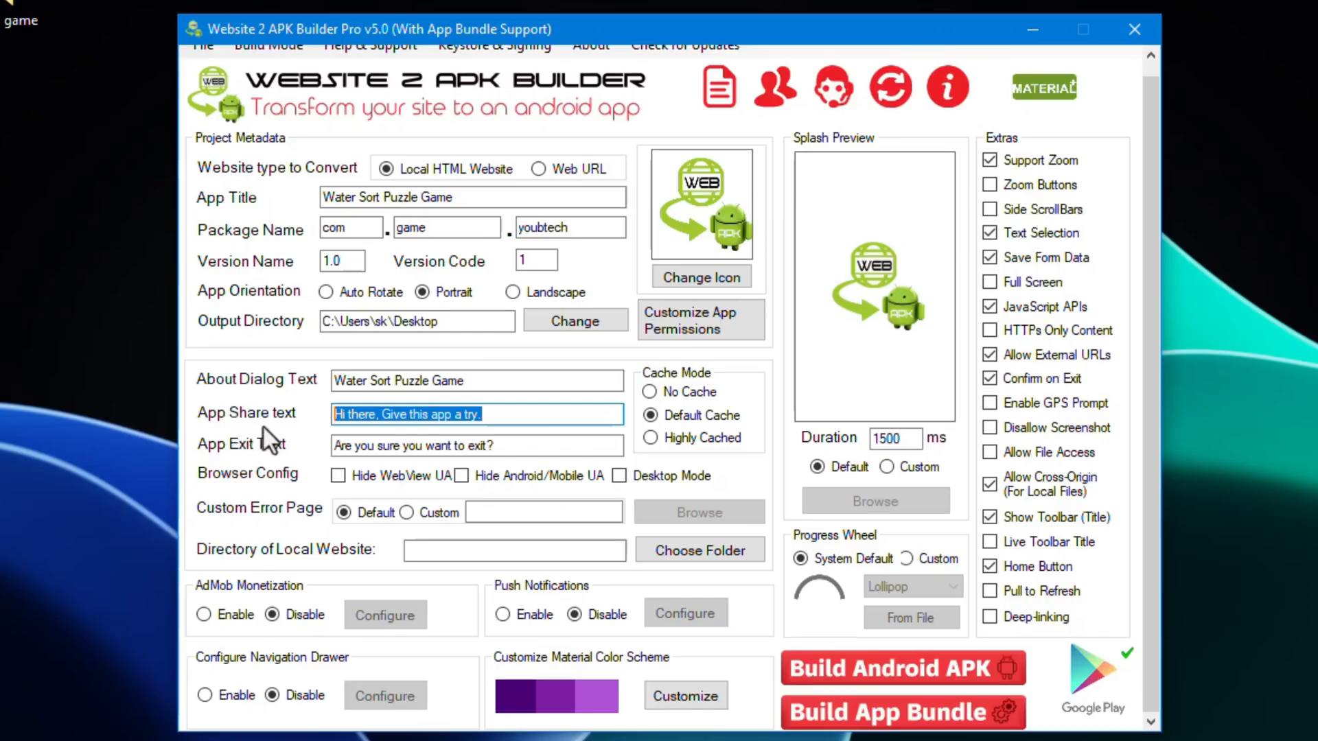
pyautogui.click(500, 412)
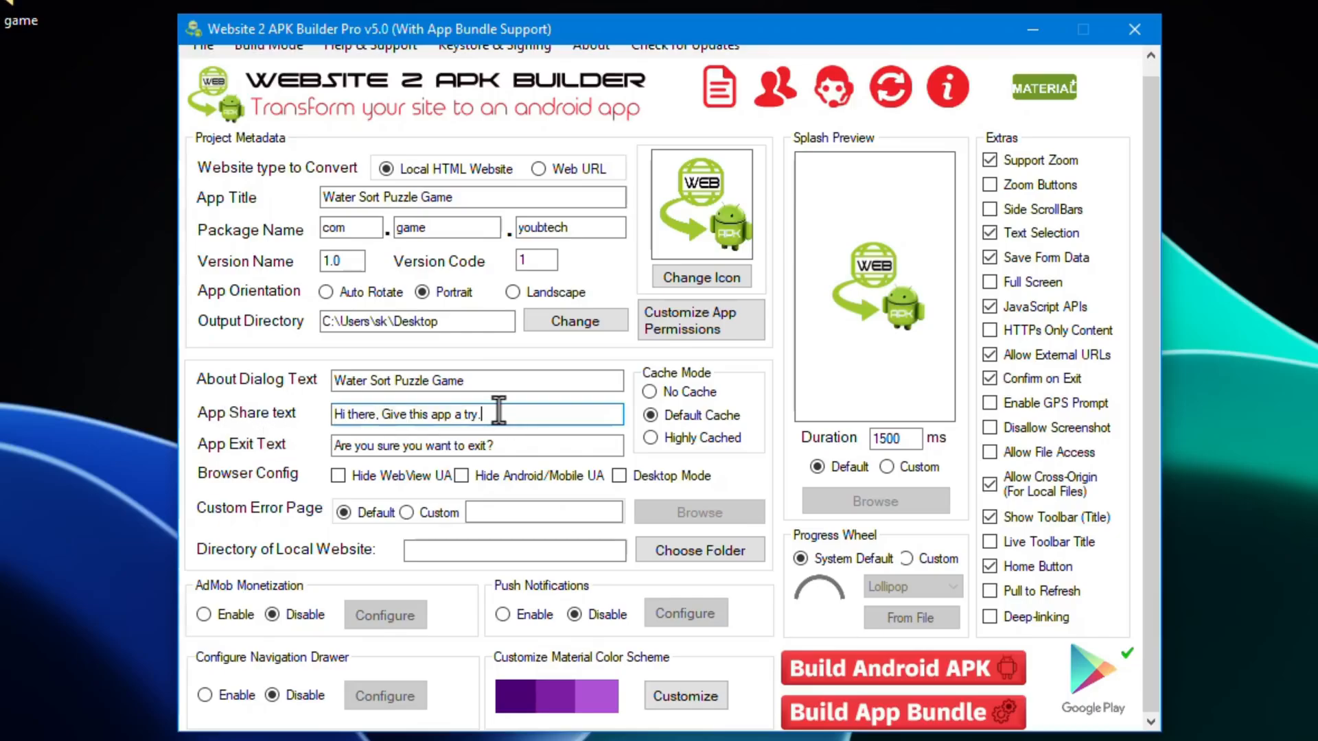
pyautogui.moveTo(502, 445); pyautogui.dragTo(233, 467)
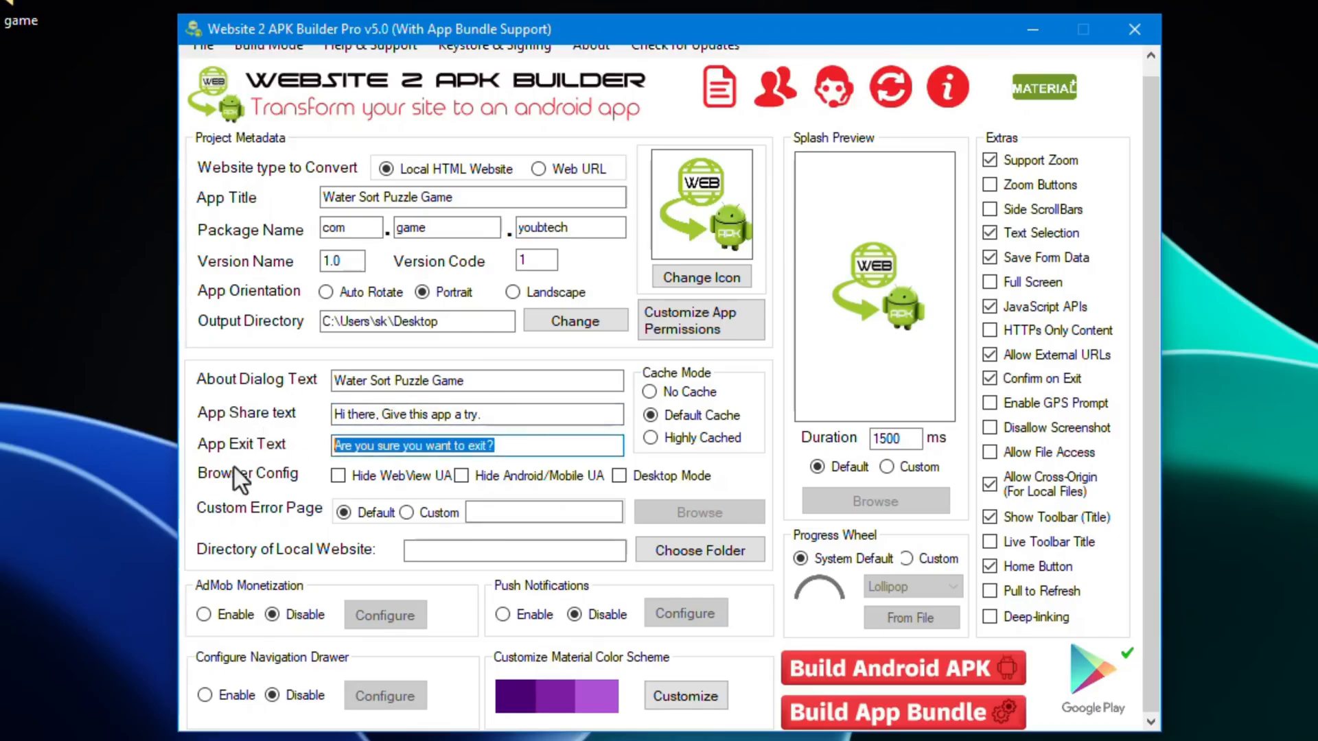
pyautogui.click(437, 445)
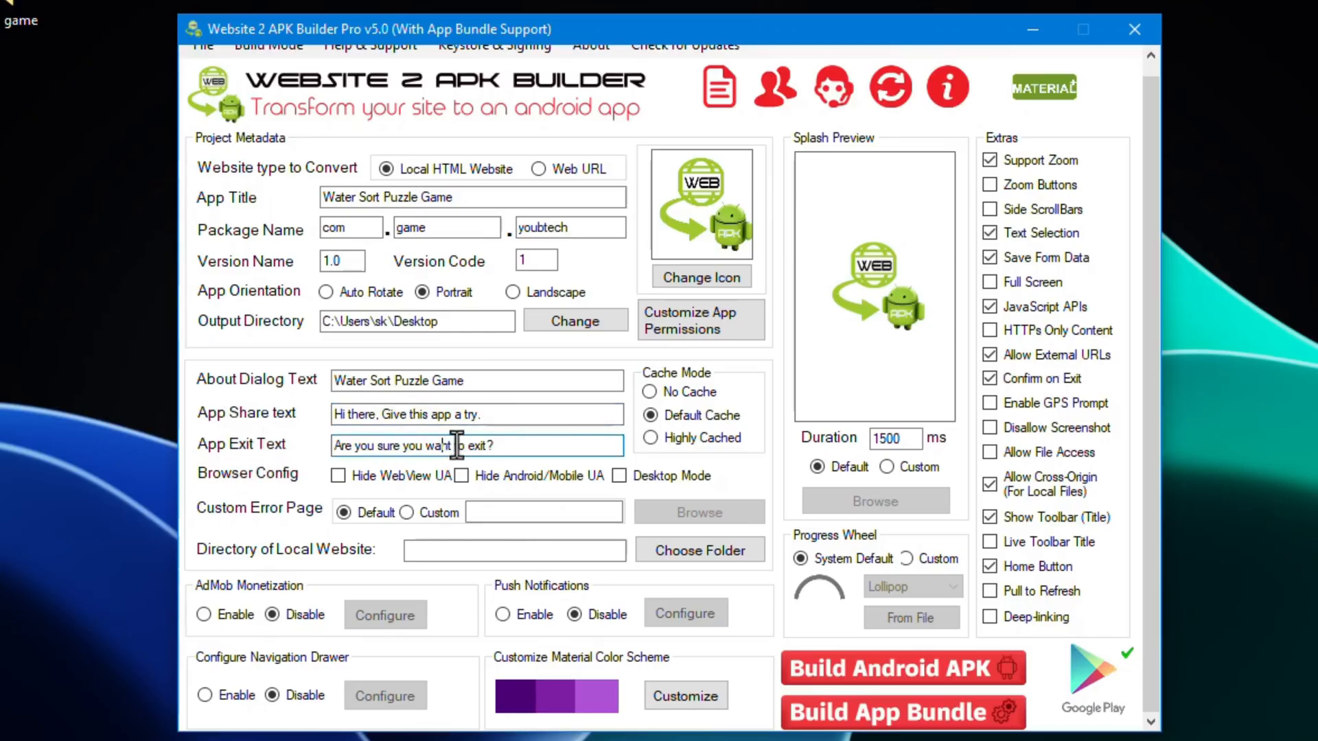
pyautogui.moveTo(502, 445); pyautogui.dragTo(250, 452)
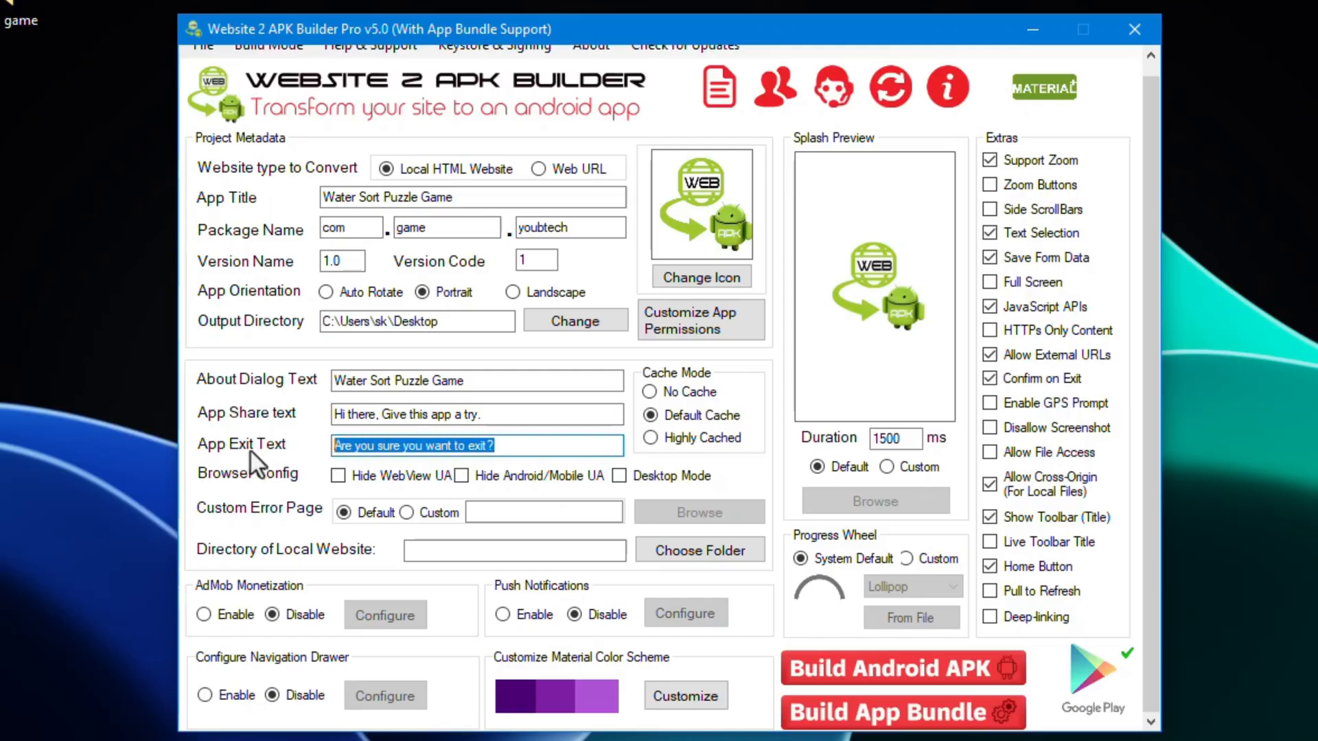
pyautogui.click(426, 445)
pyautogui.click(495, 445)
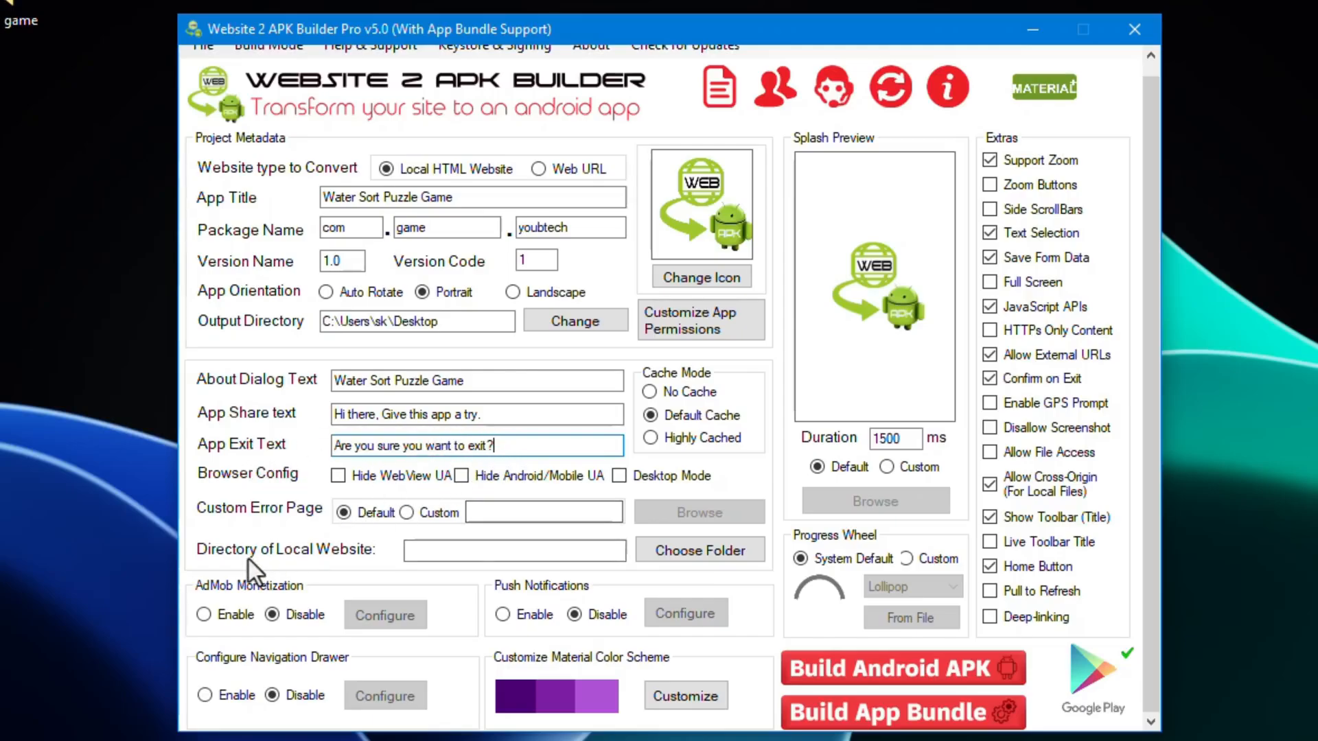
# - Set the directory of the local website to the game folder on the Desktop
pyautogui.click(698, 552)
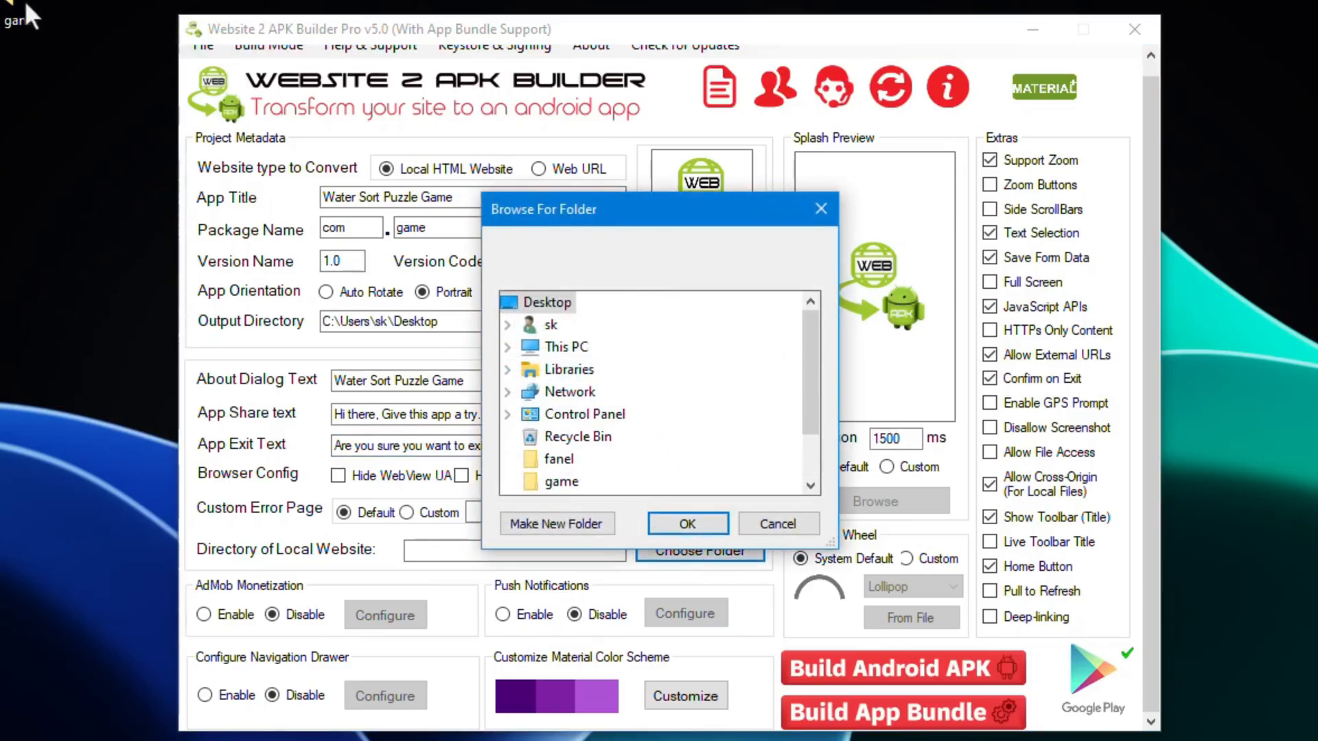
pyautogui.moveTo(26, 3); pyautogui.dragTo(32, 60)
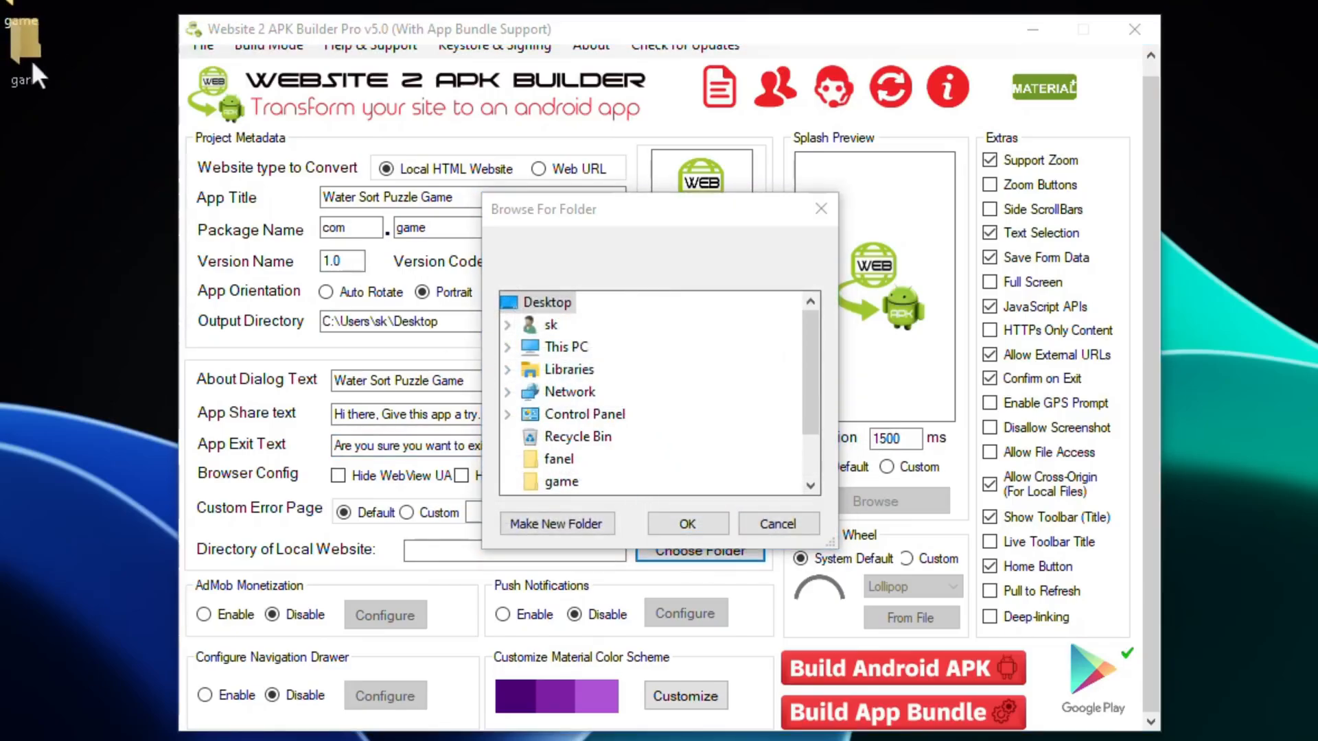
pyautogui.click(508, 355)
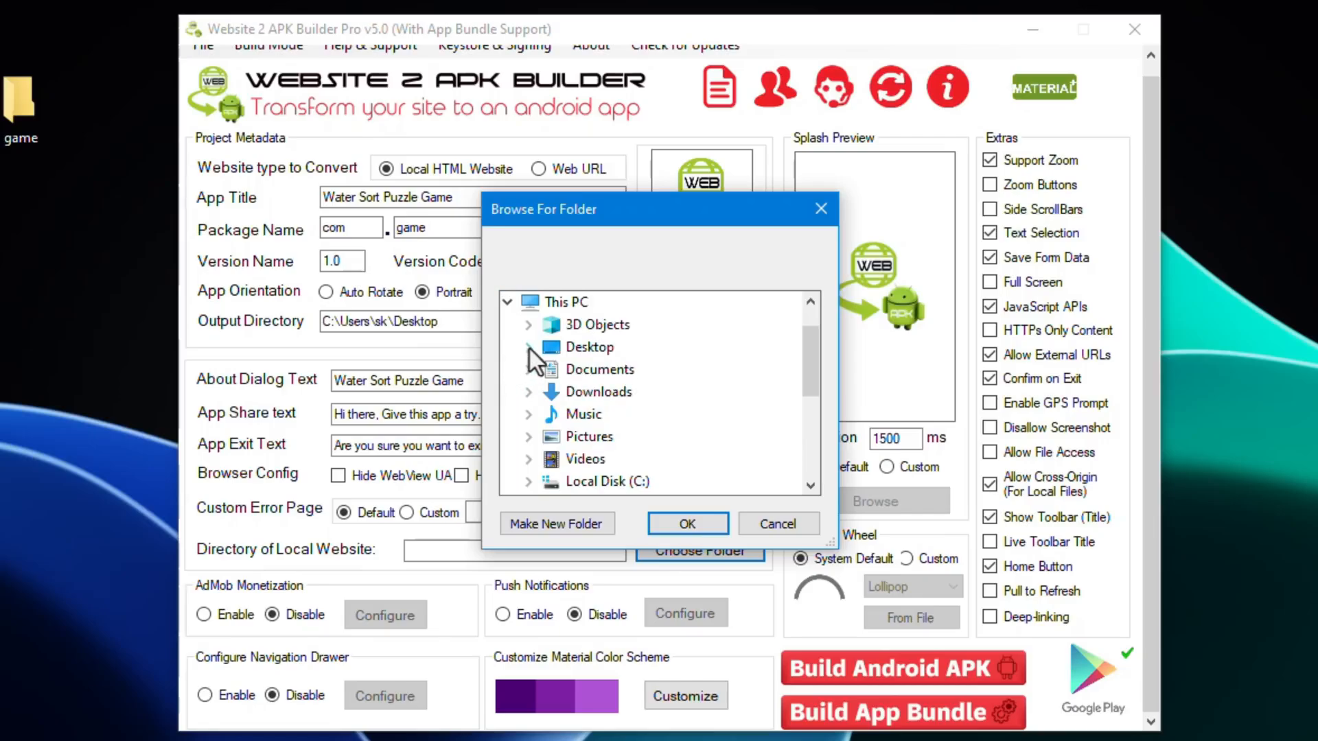
pyautogui.click(529, 347)
pyautogui.click(604, 392)
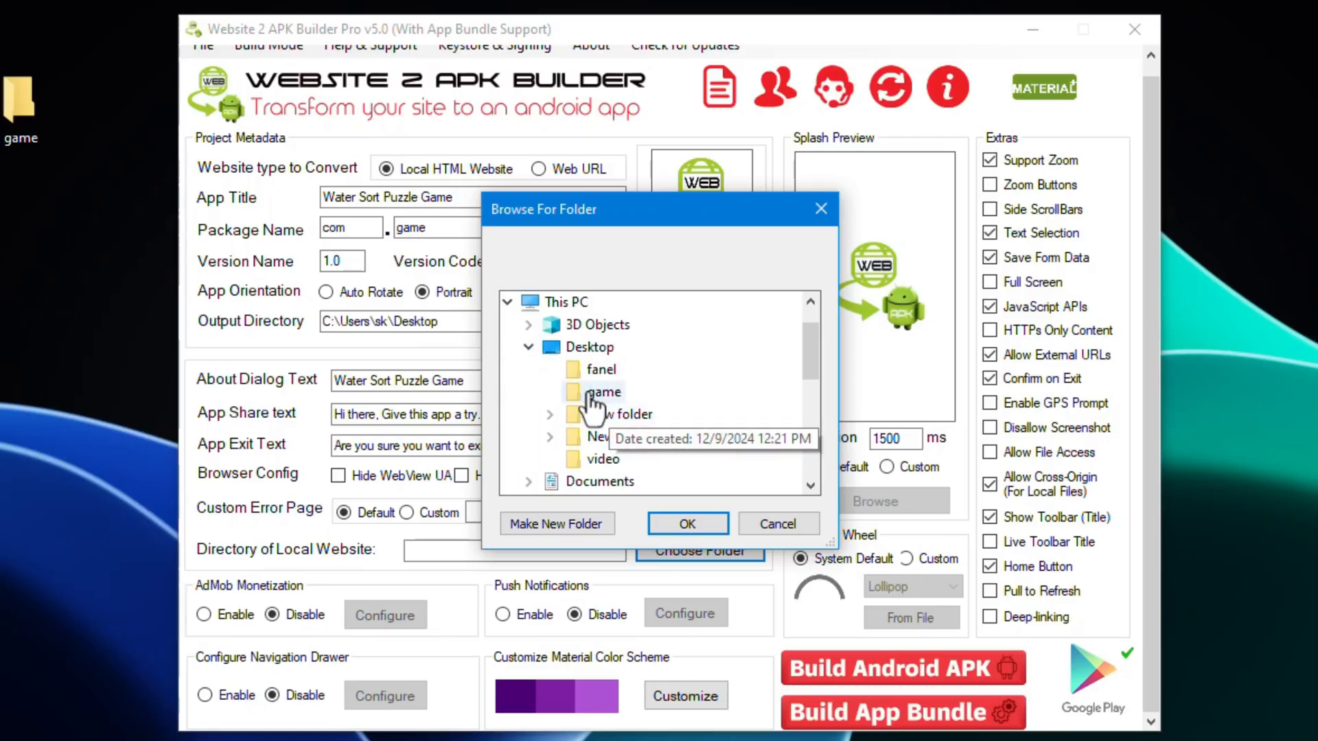
pyautogui.click(684, 524)
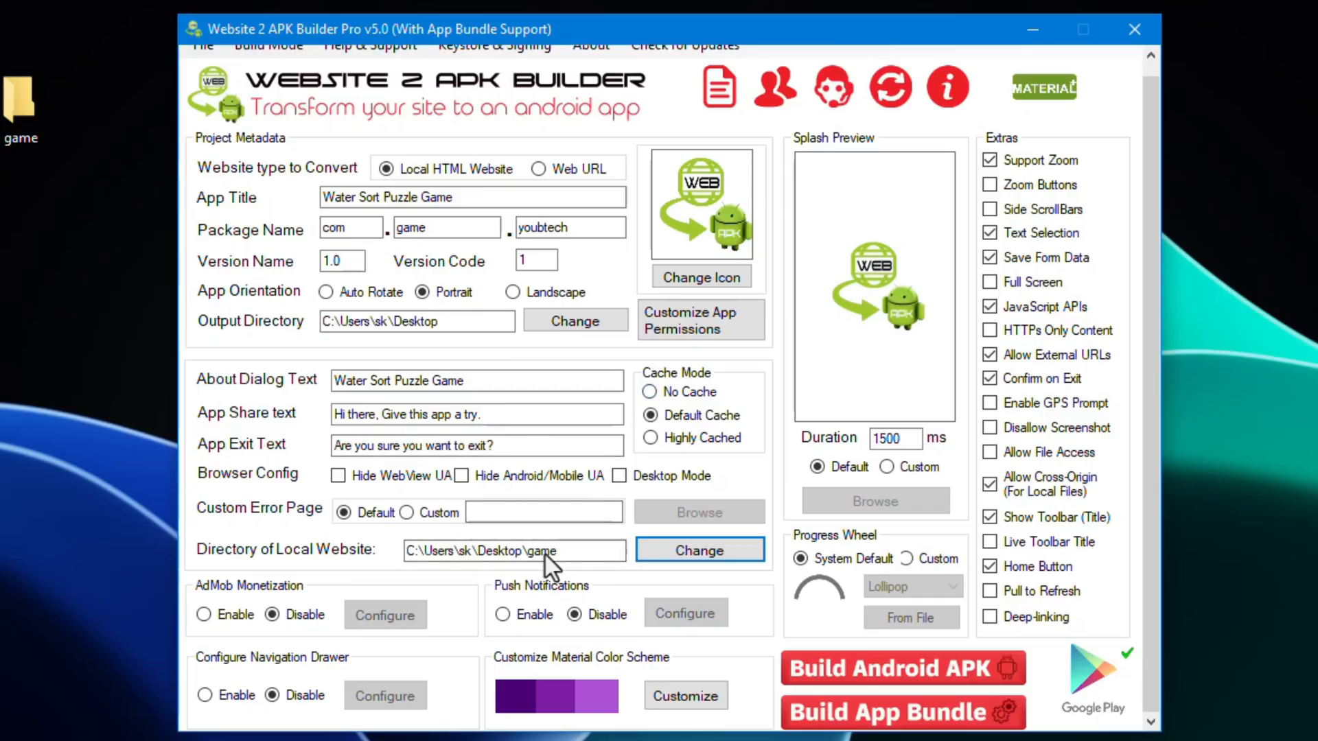
# - Set the cache mode to Highly Cached and remove the ACCESS_FINE_LOCATION and CAMERA permissions from the app
pyautogui.click(665, 442)
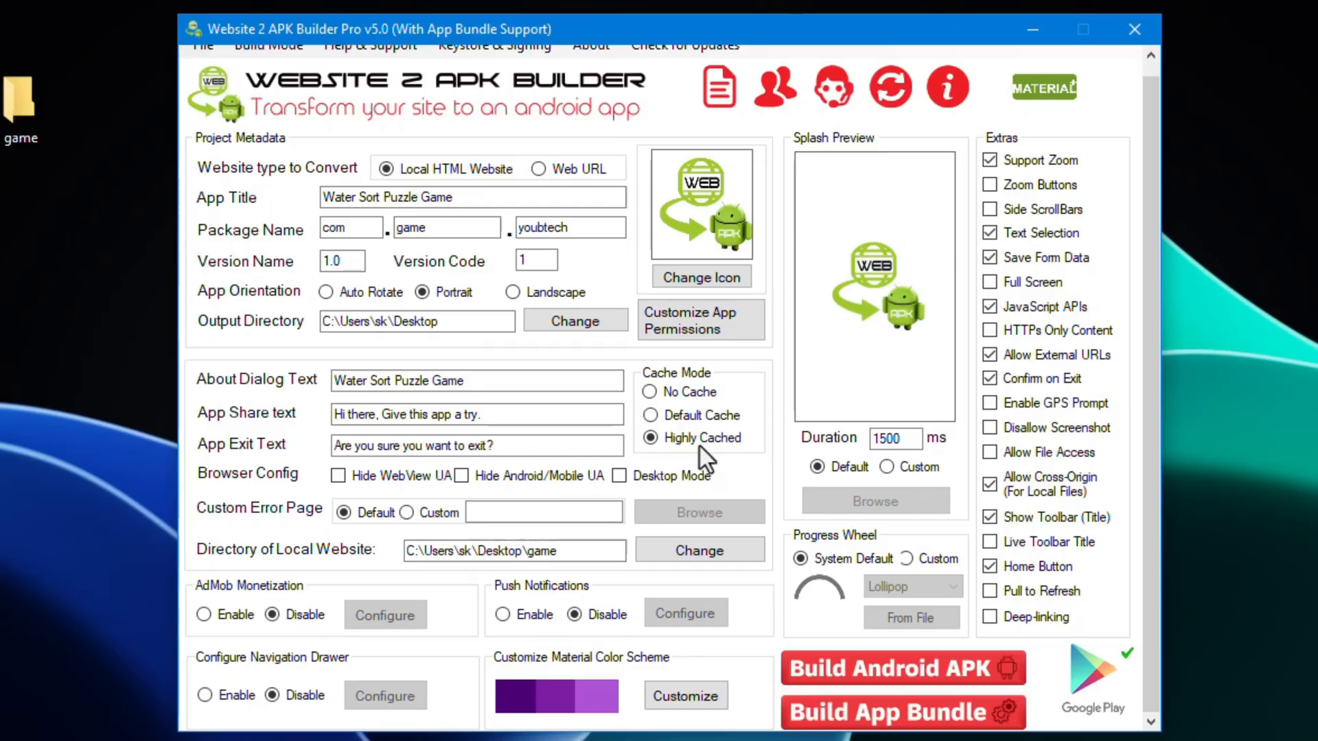
pyautogui.click(700, 320)
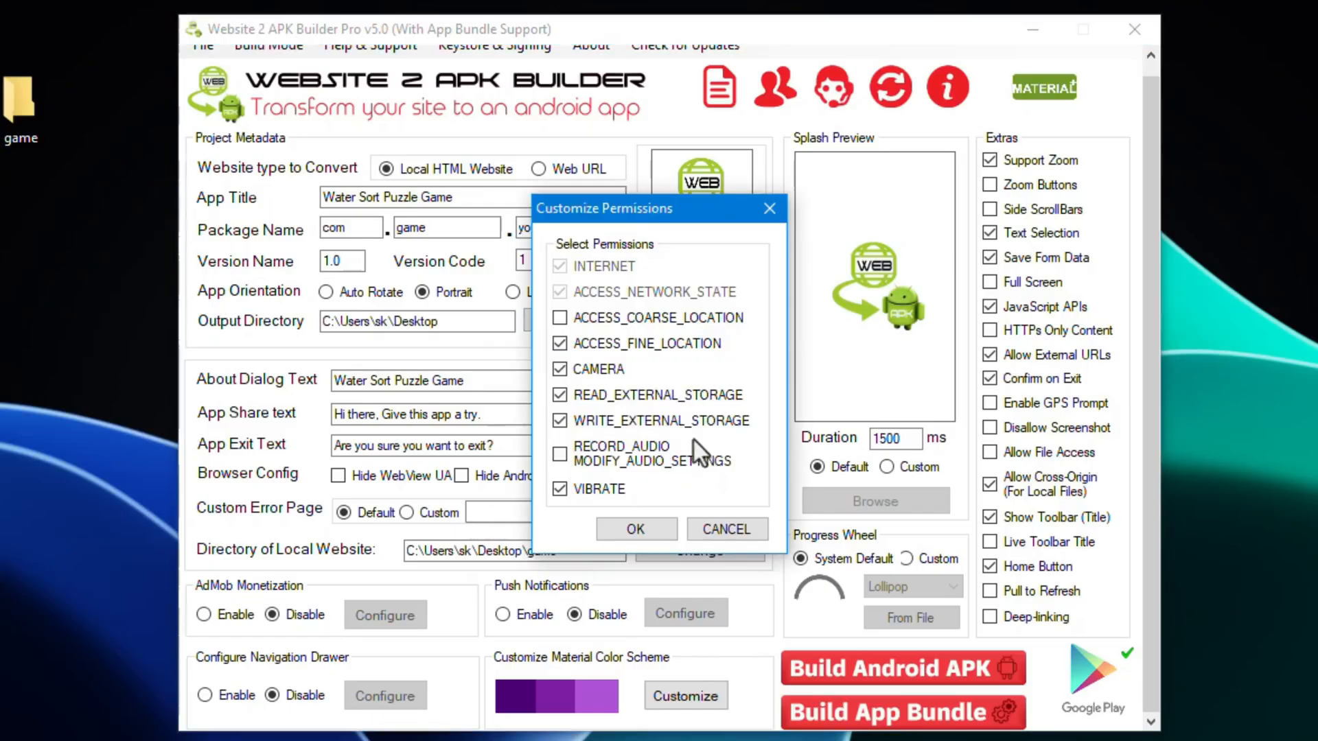
pyautogui.click(607, 349)
pyautogui.click(611, 377)
pyautogui.click(642, 531)
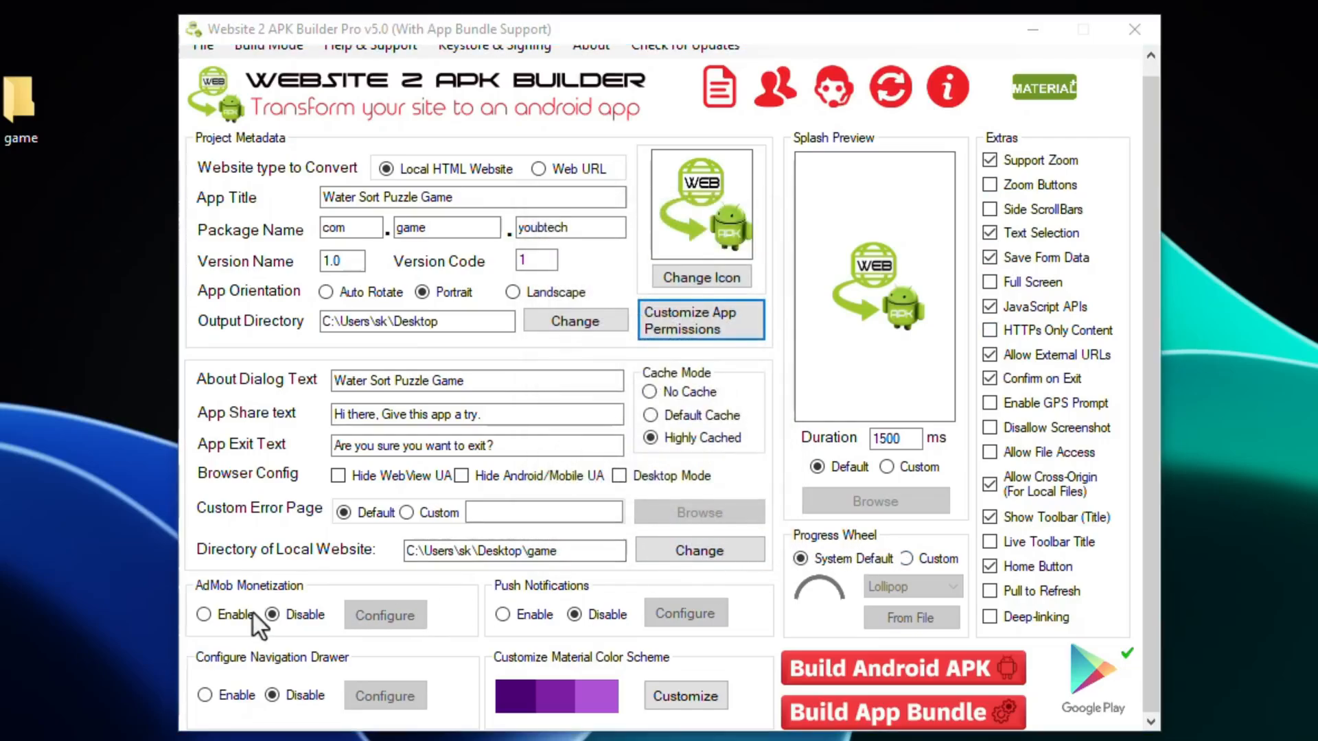
# - Turn off the extras Support Zoom, Text Selection and Show Toolbar (Title), and turn on Full Screen
pyautogui.click(1054, 163)
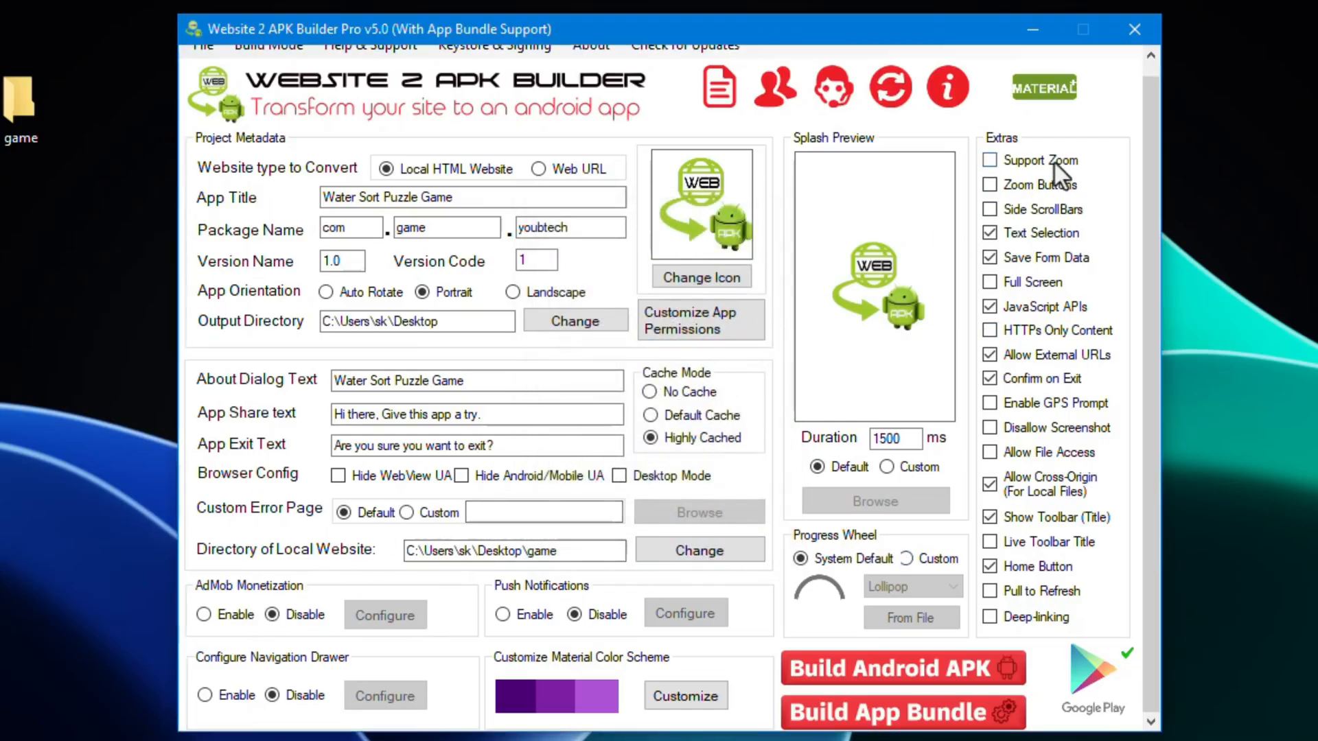
pyautogui.click(1039, 240)
pyautogui.click(1010, 290)
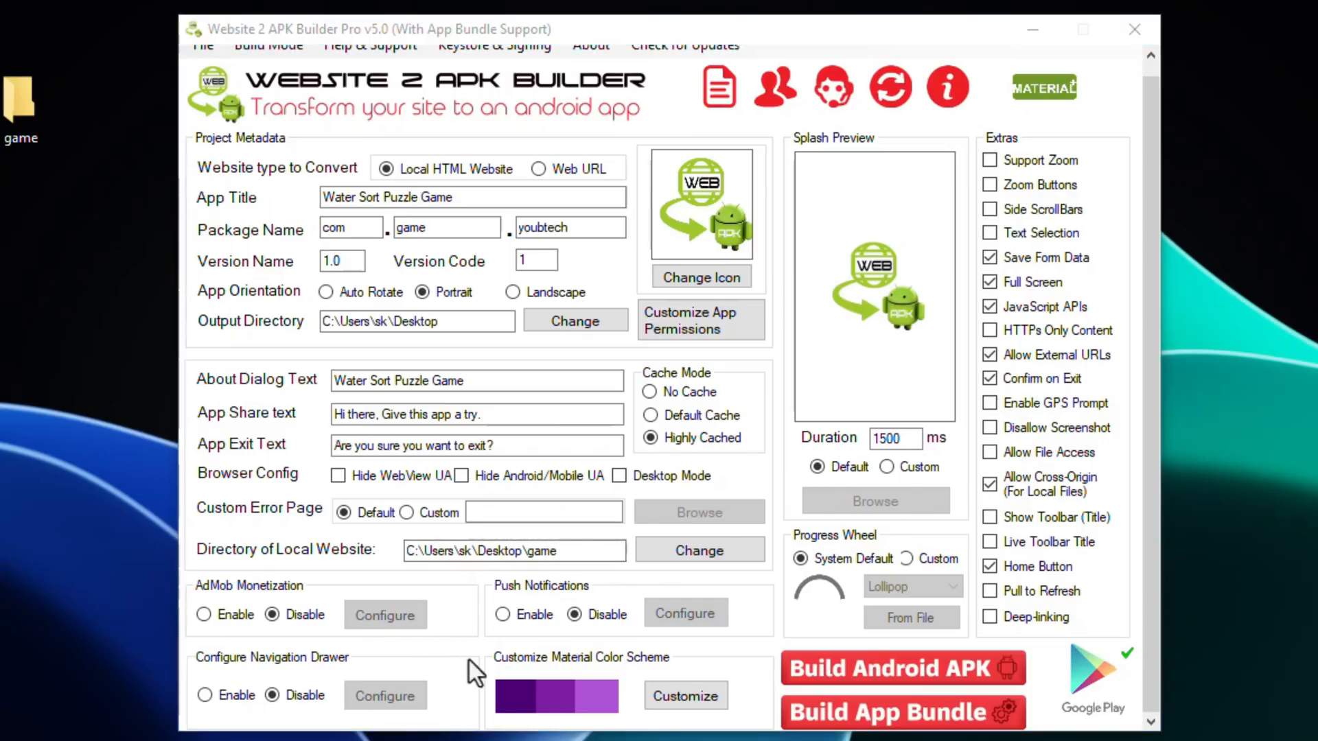
# - Change the app icon to download.jpg from the Desktop's New folder
pyautogui.click(705, 278)
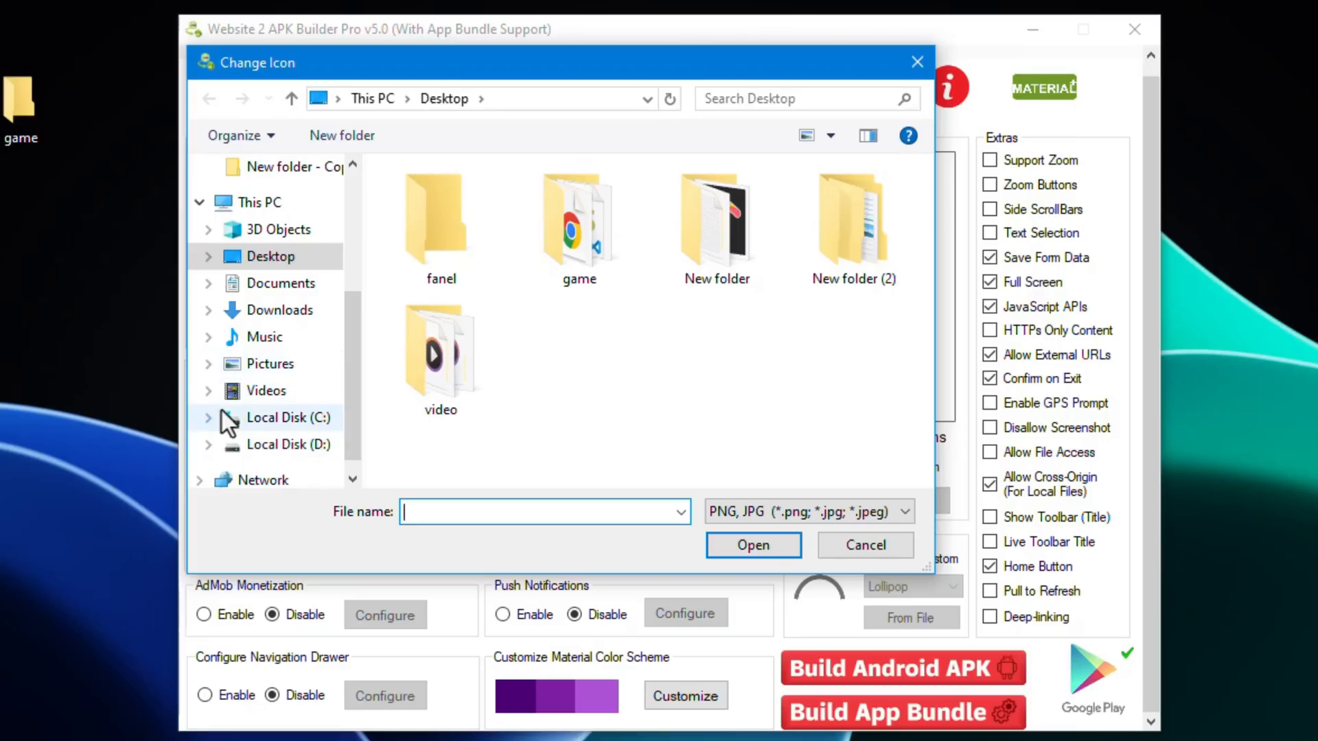
pyautogui.click(209, 255)
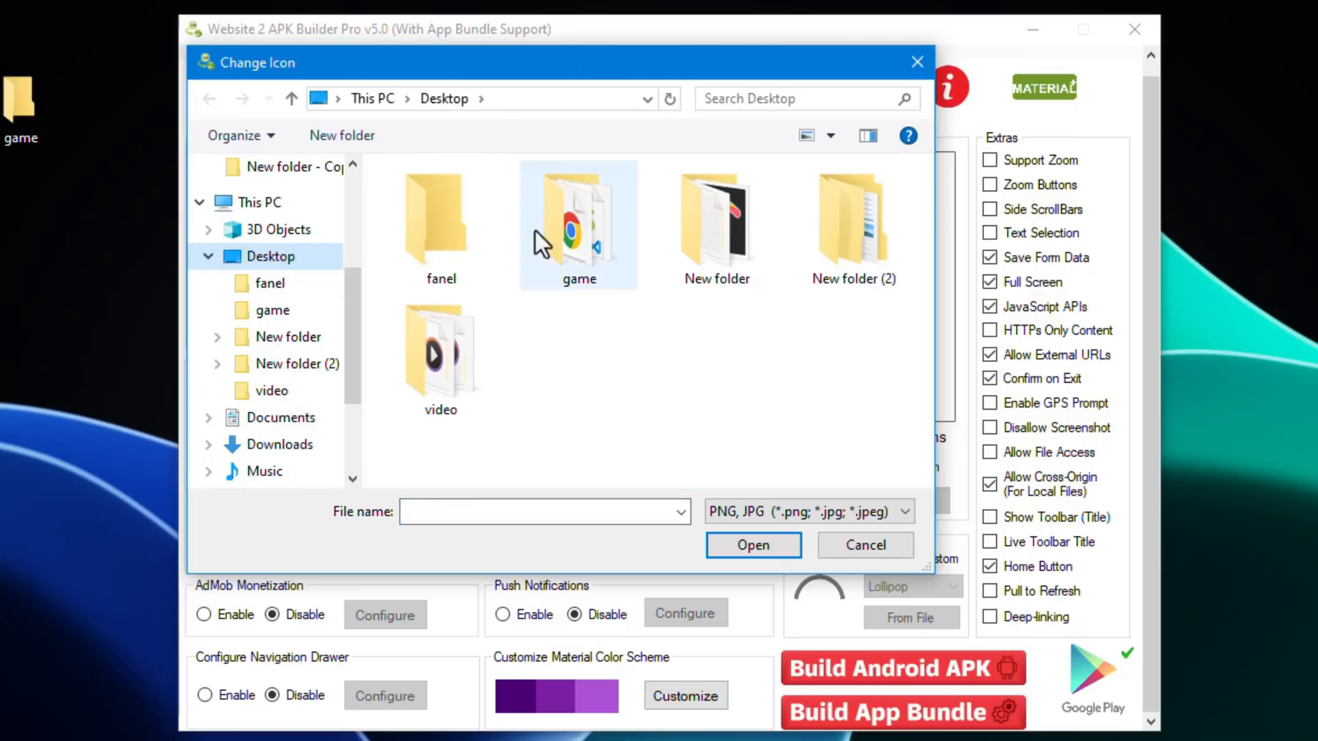
pyautogui.doubleClick(747, 216)
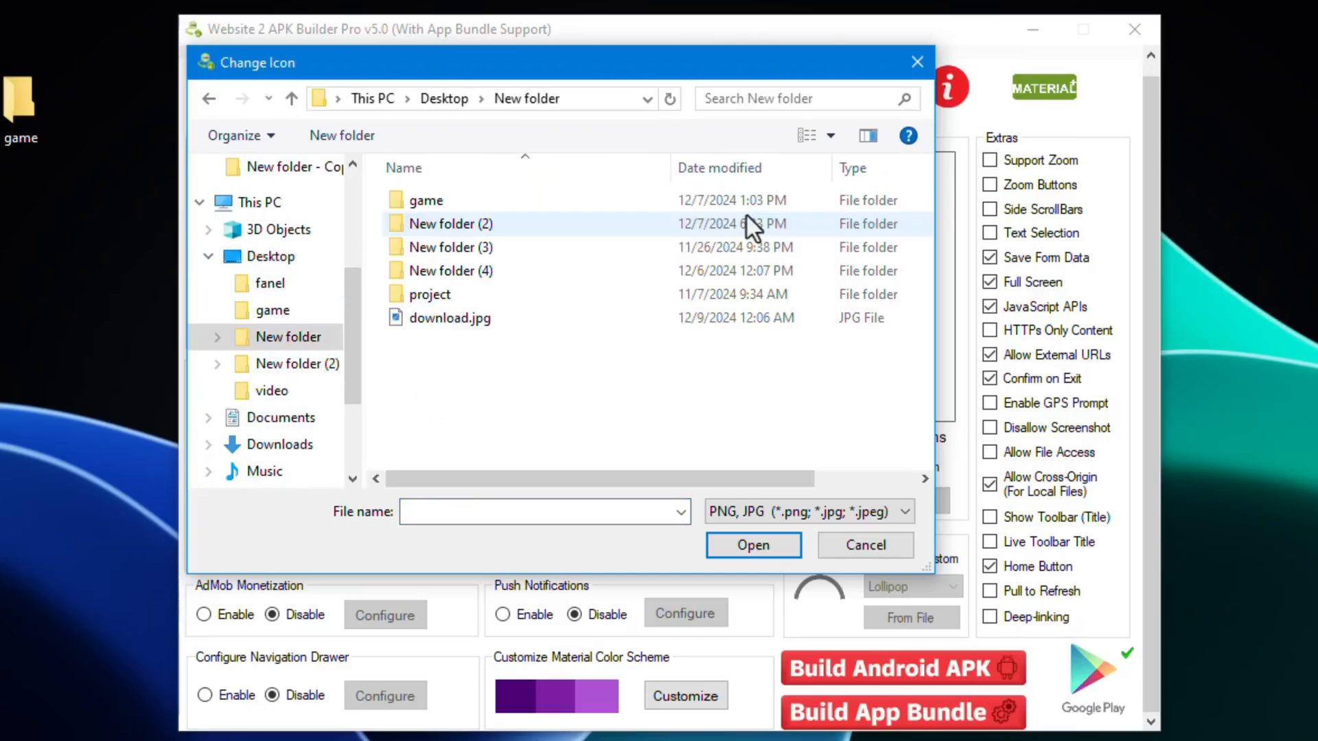
pyautogui.click(458, 323)
pyautogui.click(775, 543)
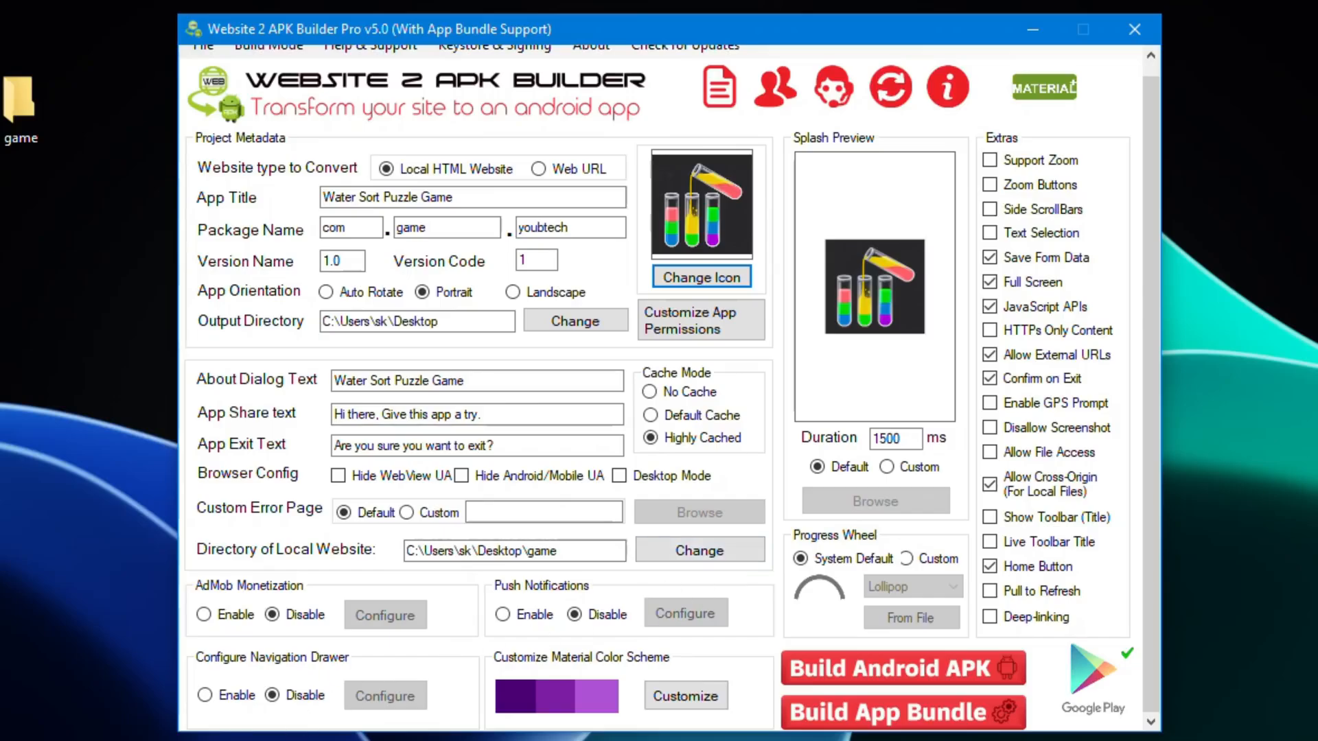
# - Switch to Chrome, search Google for "ad mob" and open the official Google AdMob website
pyautogui.click(31, 118)
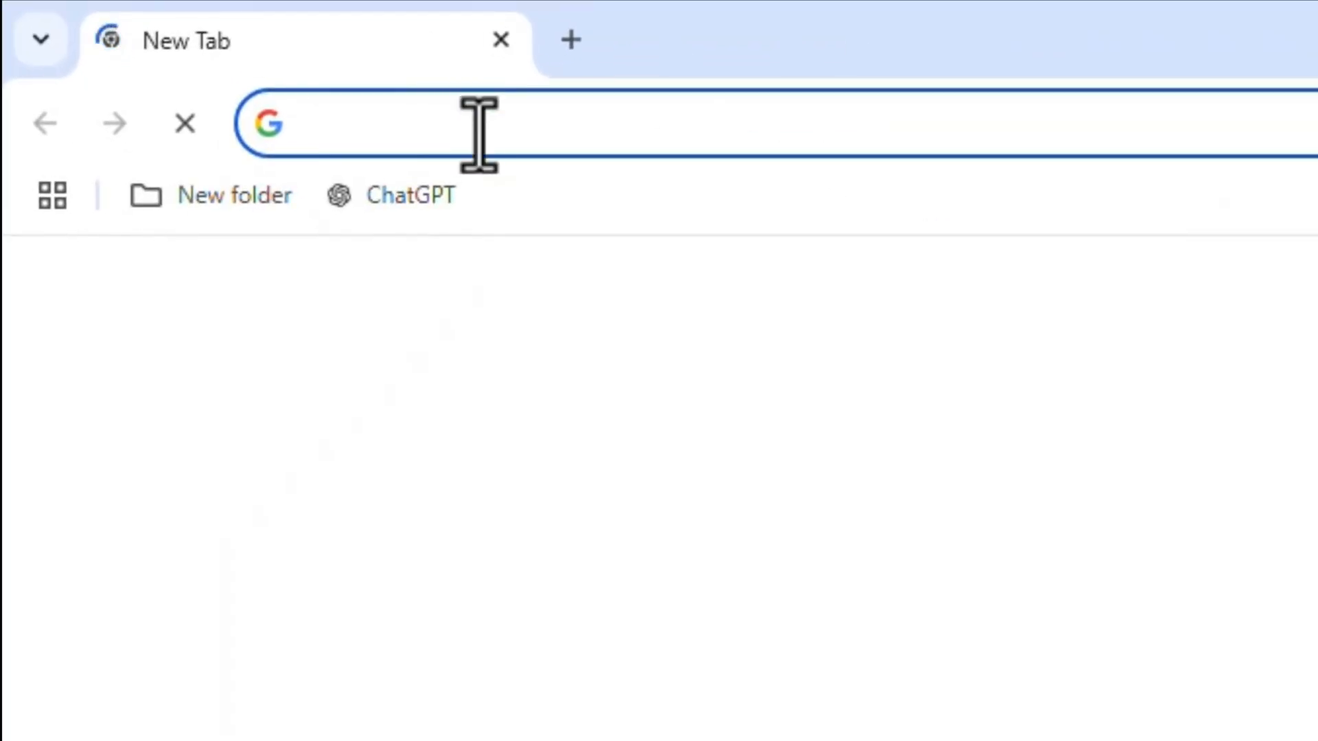
pyautogui.write('ad mob')
pyautogui.press('Return')
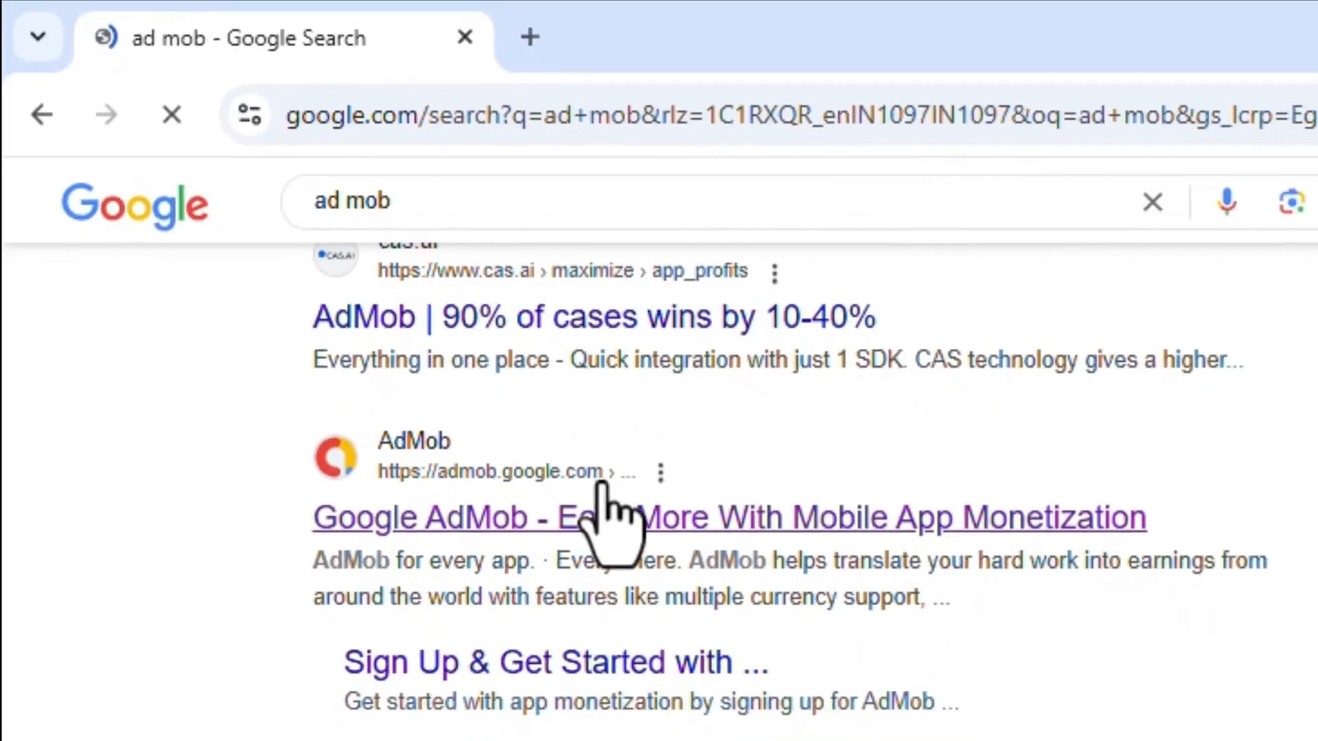
pyautogui.click(852, 552)
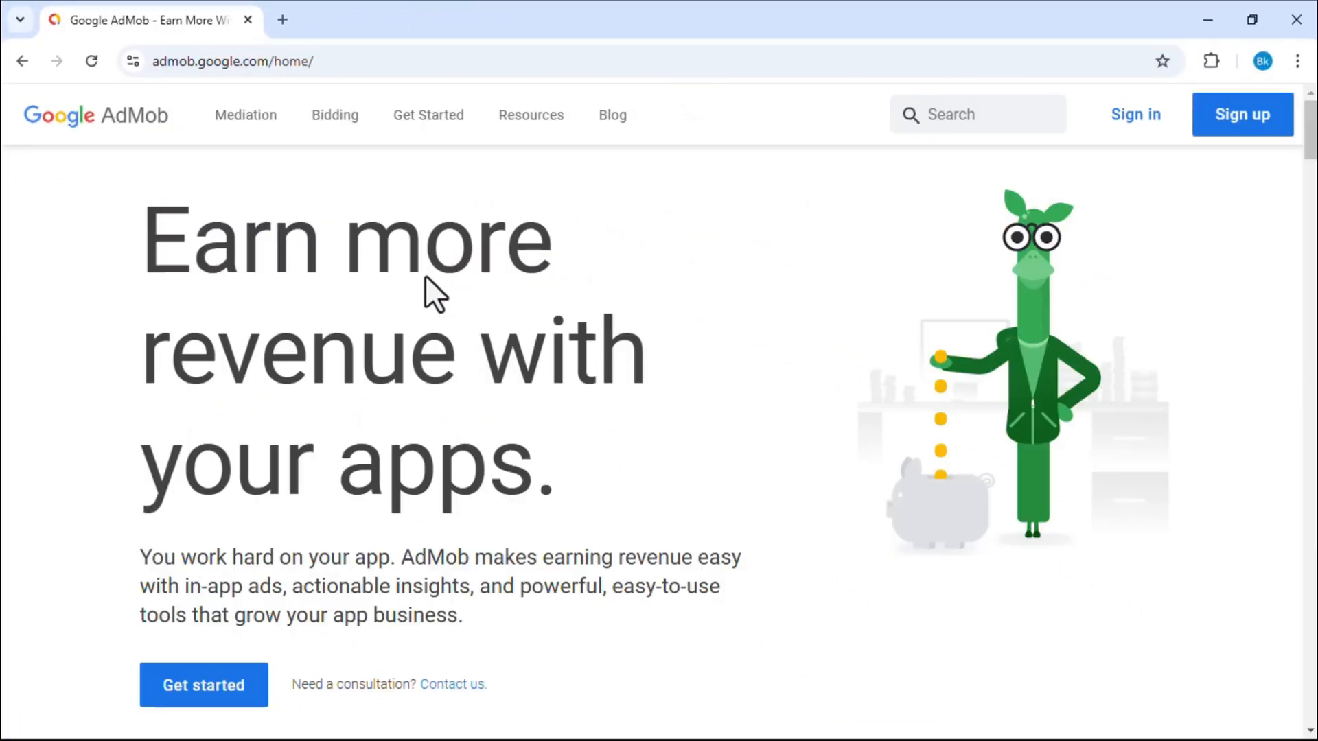
# - Examine the AdMob home page for its features, bidding, earnings calculator and supported app categories
pyautogui.scroll(-10, 710, 253)
pyautogui.scroll(-5, 1306, 223)
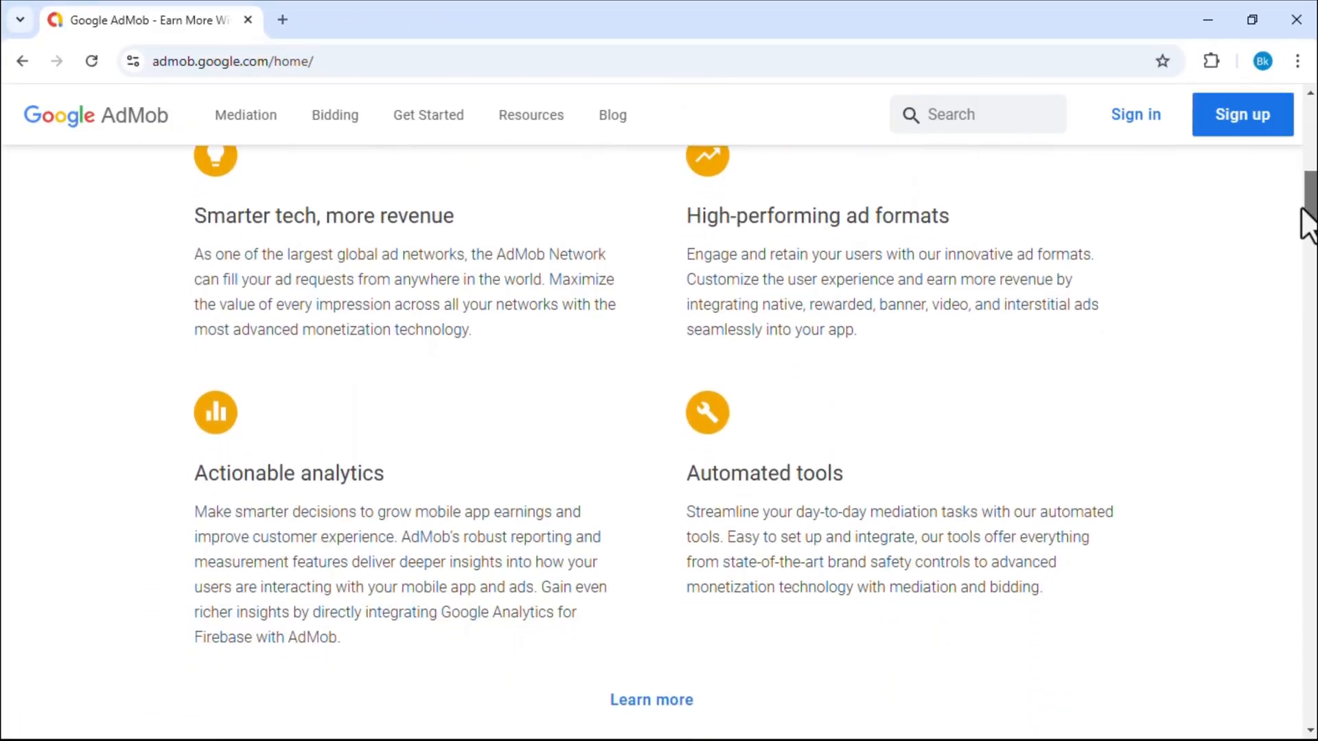
pyautogui.scroll(-7, 1307, 223)
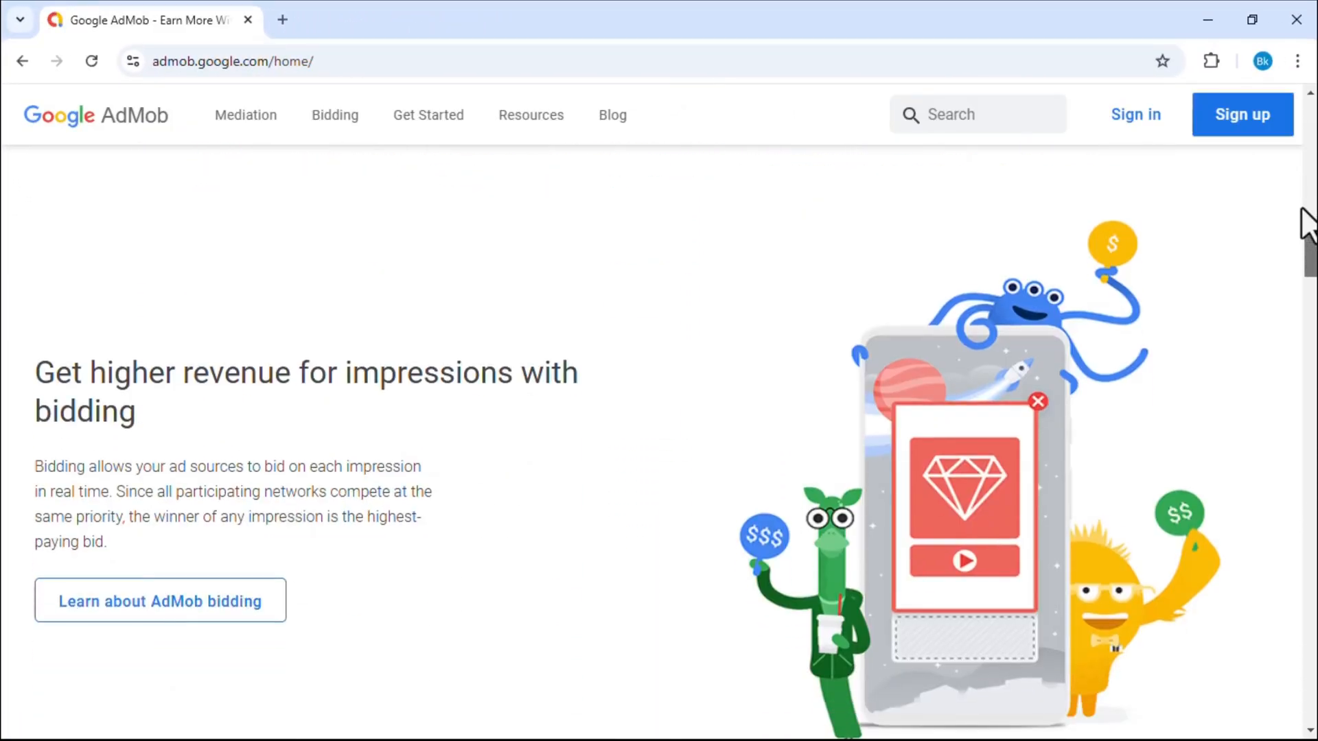
pyautogui.scroll(-11, 1302, 208)
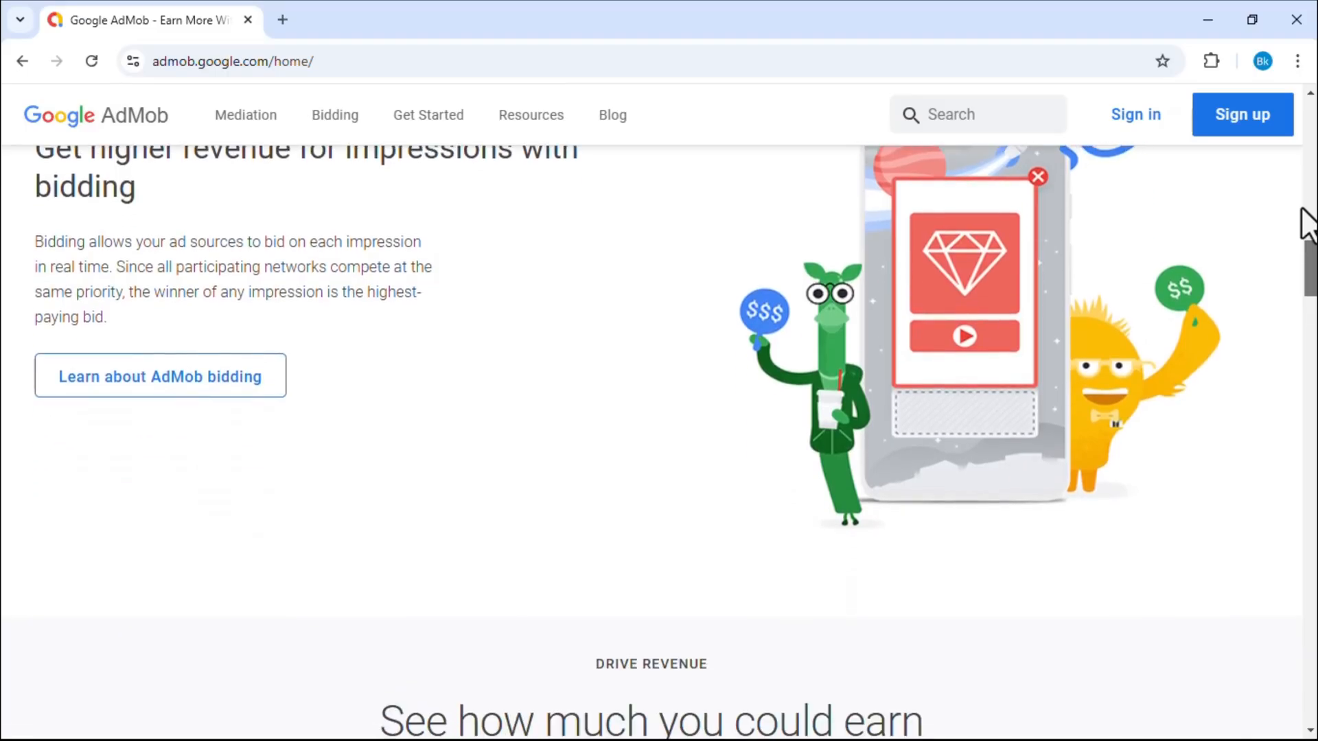
pyautogui.scroll(-9, 1286, 328)
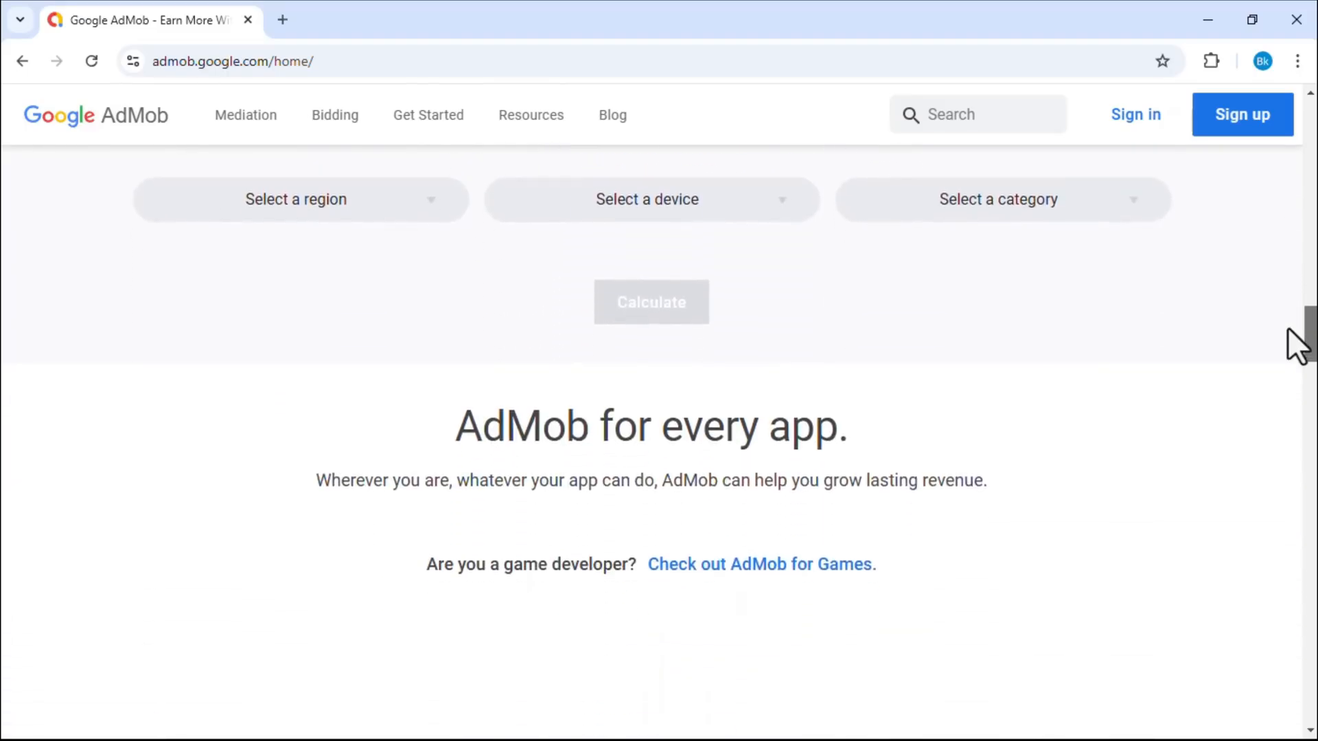
pyautogui.scroll(-10, 1283, 389)
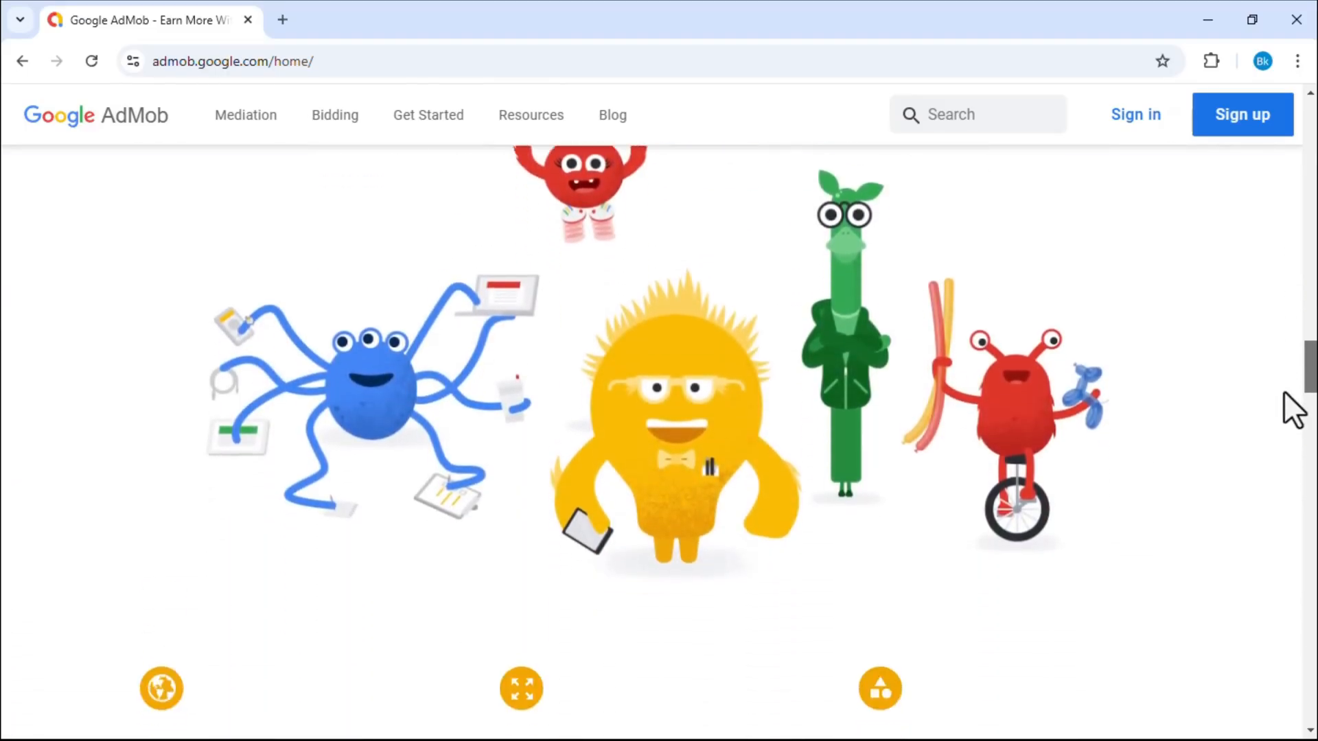
pyautogui.scroll(-5, 1264, 486)
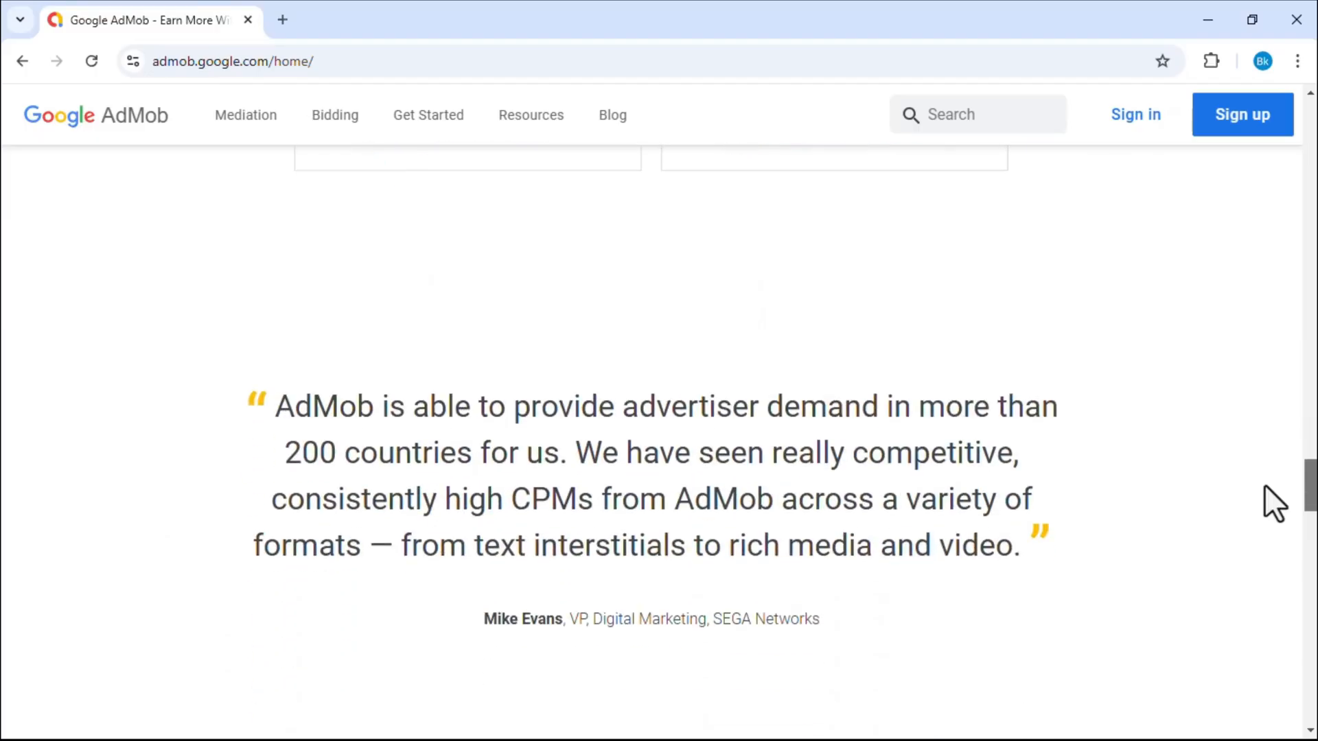
pyautogui.scroll(6, 1264, 486)
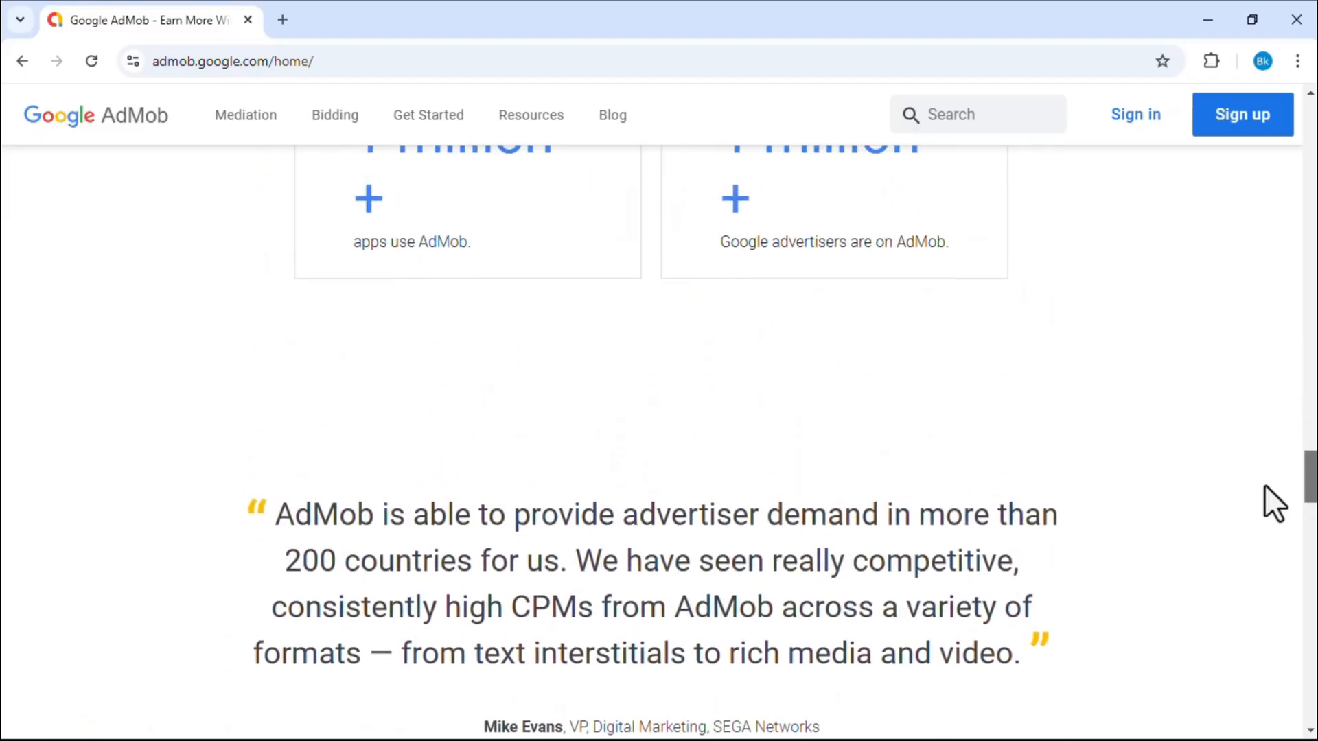
pyautogui.scroll(8, 1264, 485)
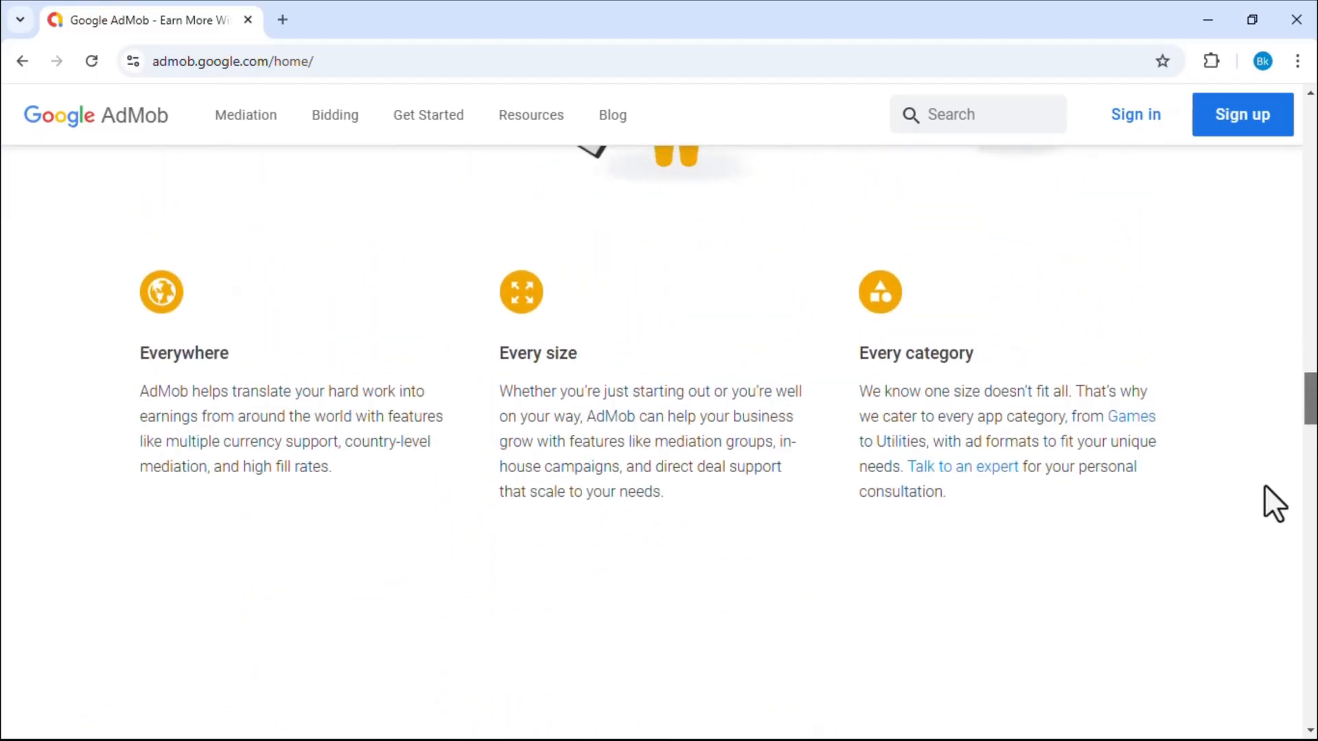
# - Calculate the potential AdMob earnings for region Asia and Pacific Countries, device Android and category Games
pyautogui.click(340, 426)
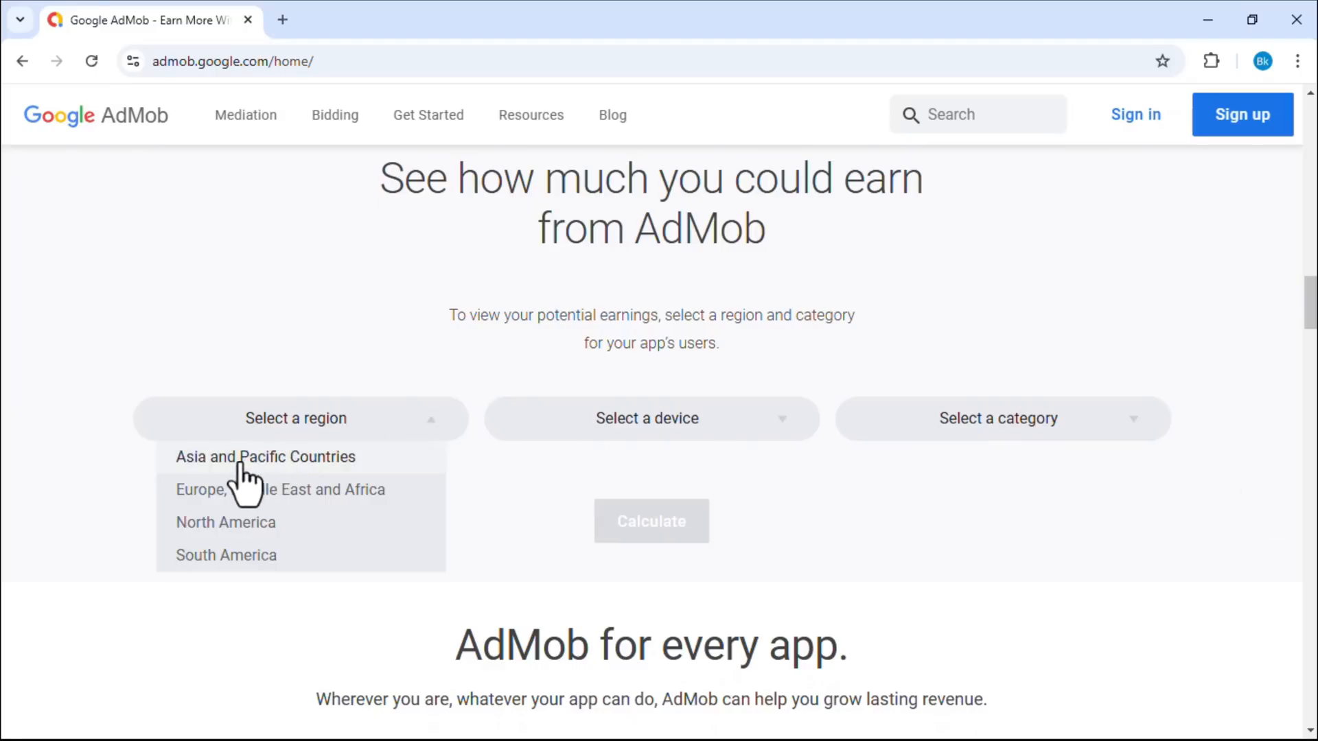
pyautogui.click(261, 457)
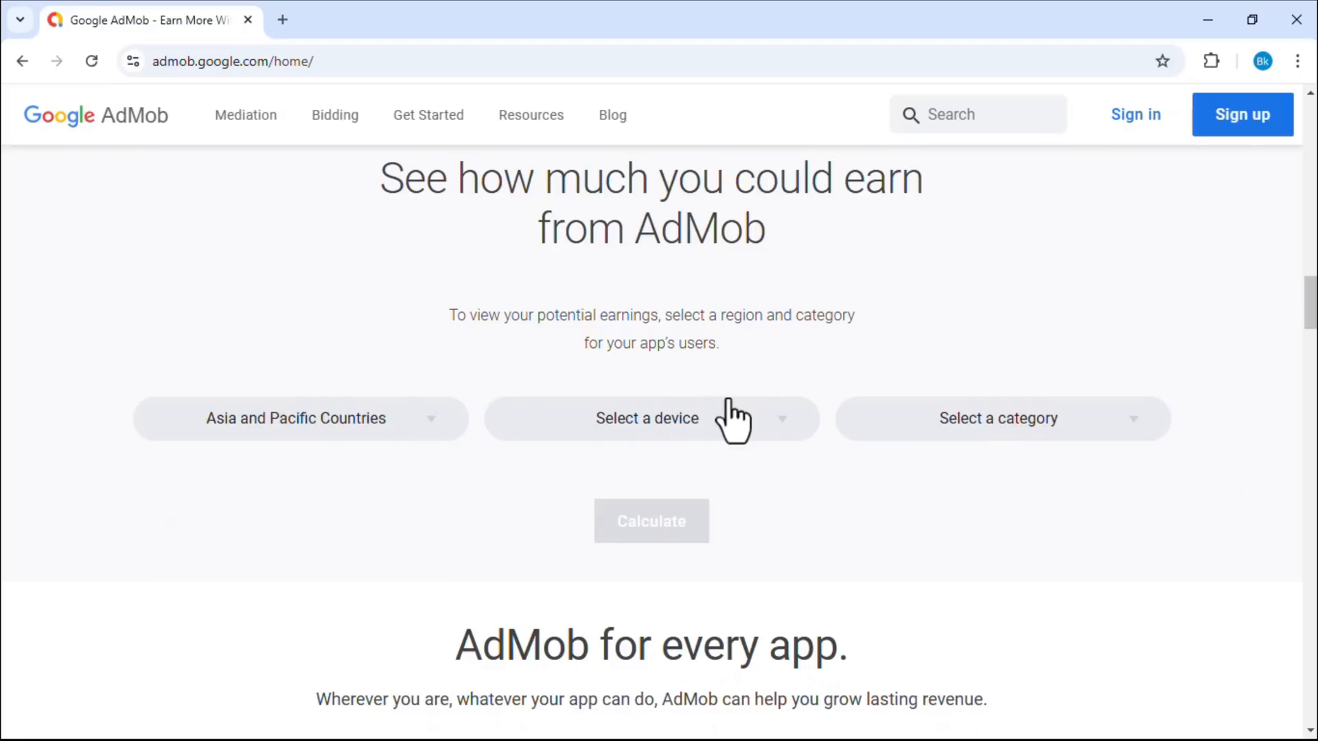
pyautogui.click(654, 434)
pyautogui.click(575, 457)
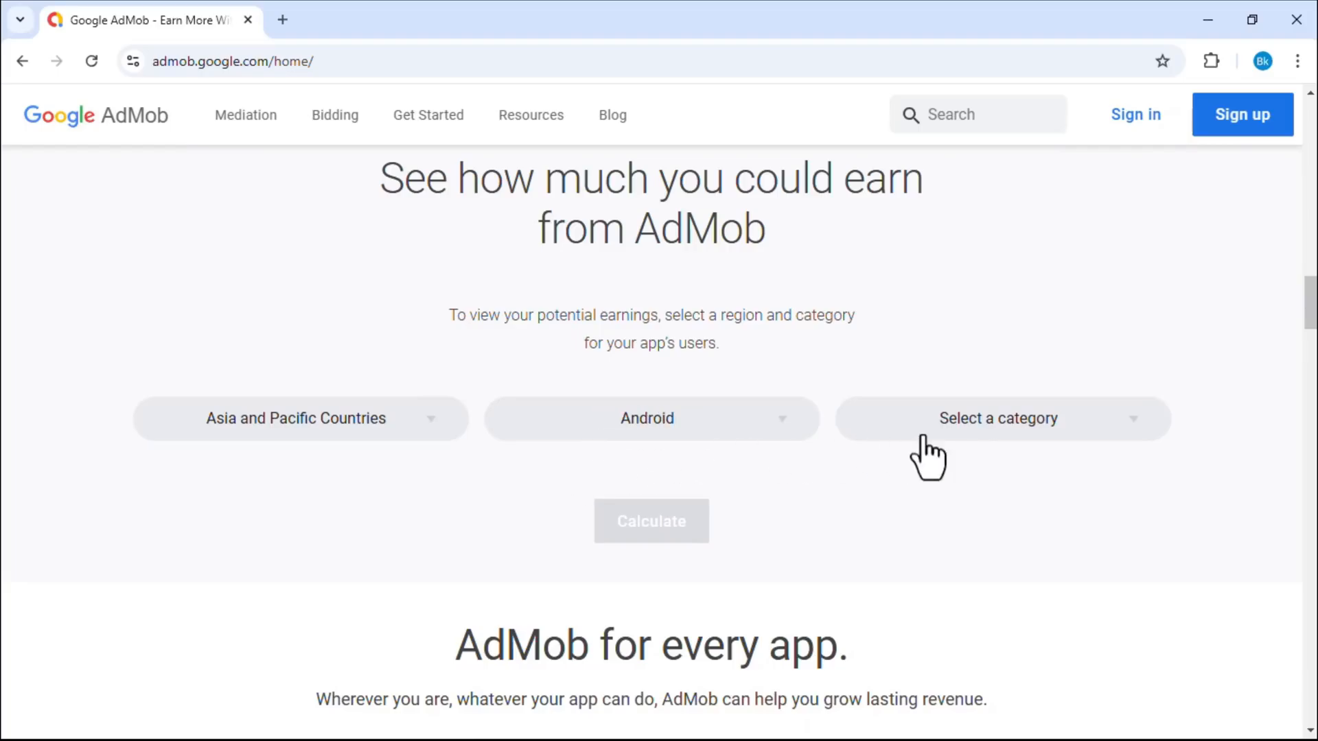
pyautogui.click(960, 439)
pyautogui.scroll(-3, 968, 453)
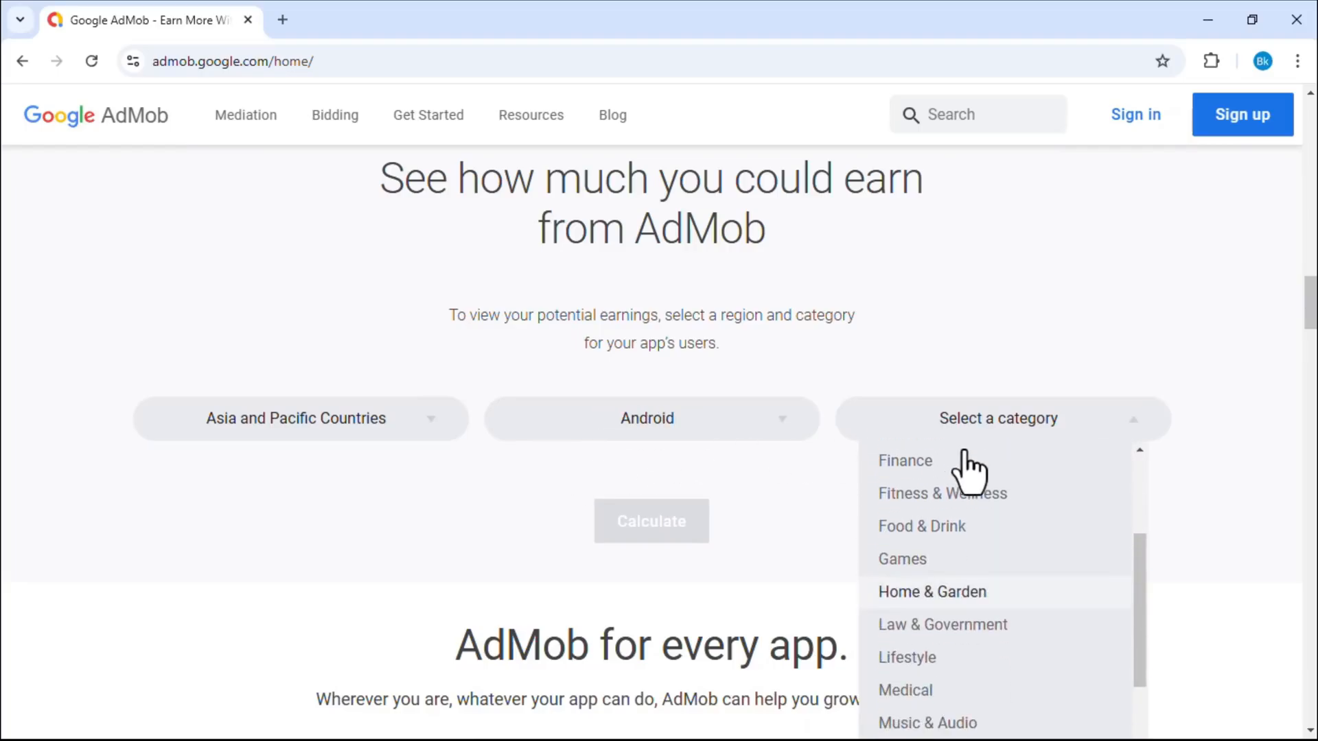
pyautogui.click(947, 561)
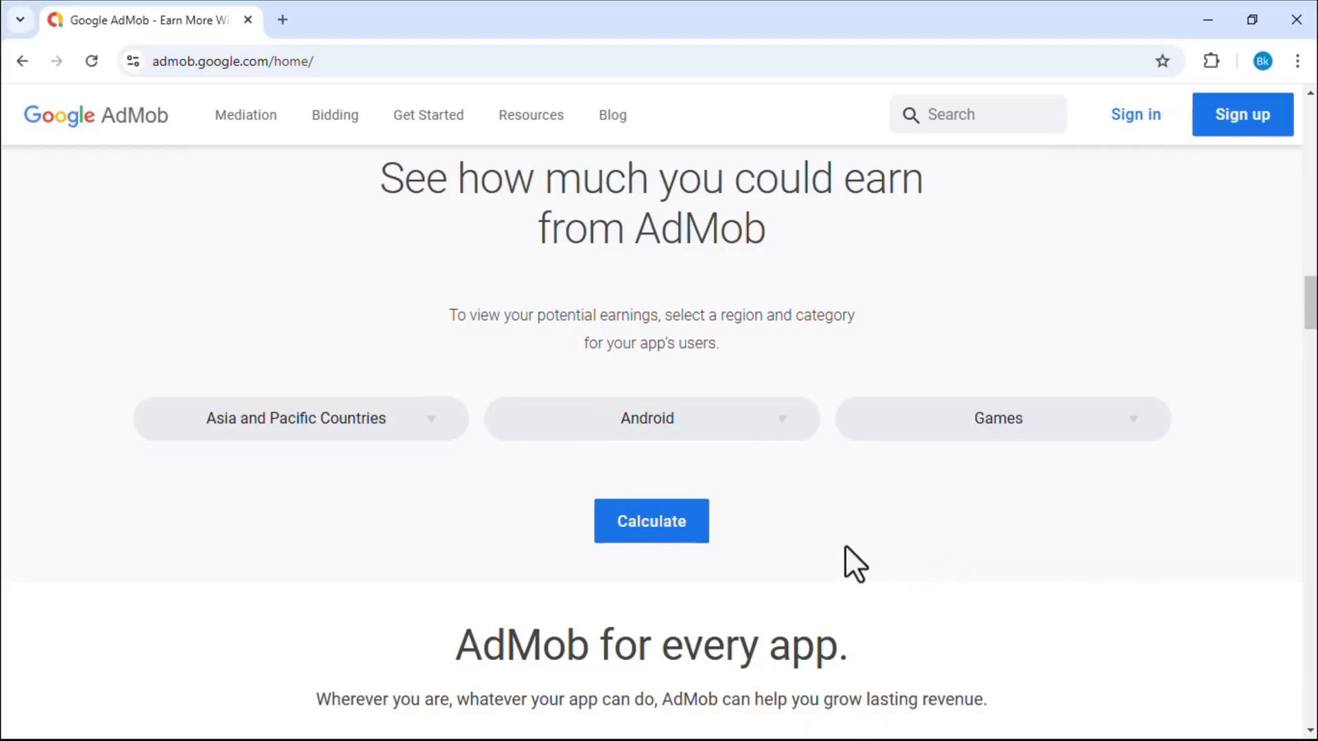
pyautogui.click(645, 527)
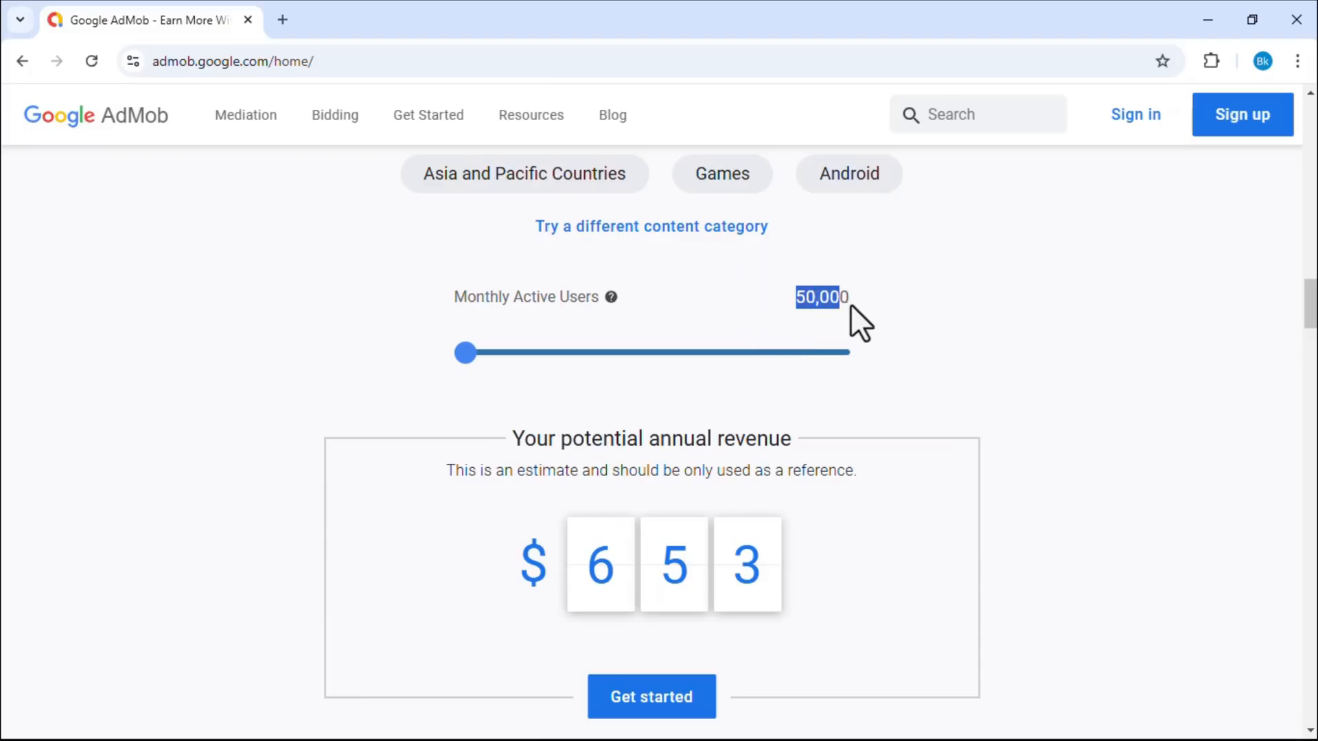
# - Examine the potential annual revenue estimate and raise the Monthly Active Users slider to near its maximum
pyautogui.click(853, 343)
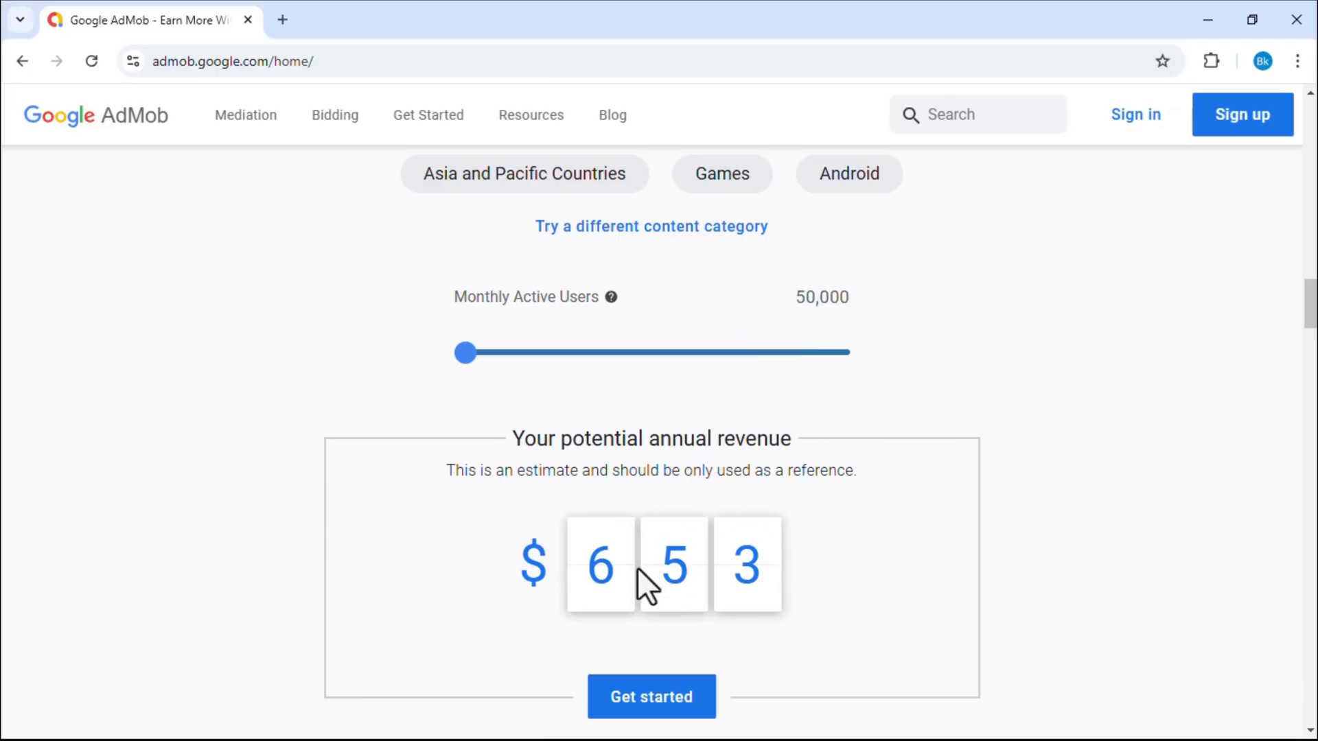
pyautogui.moveTo(636, 567); pyautogui.dragTo(579, 559)
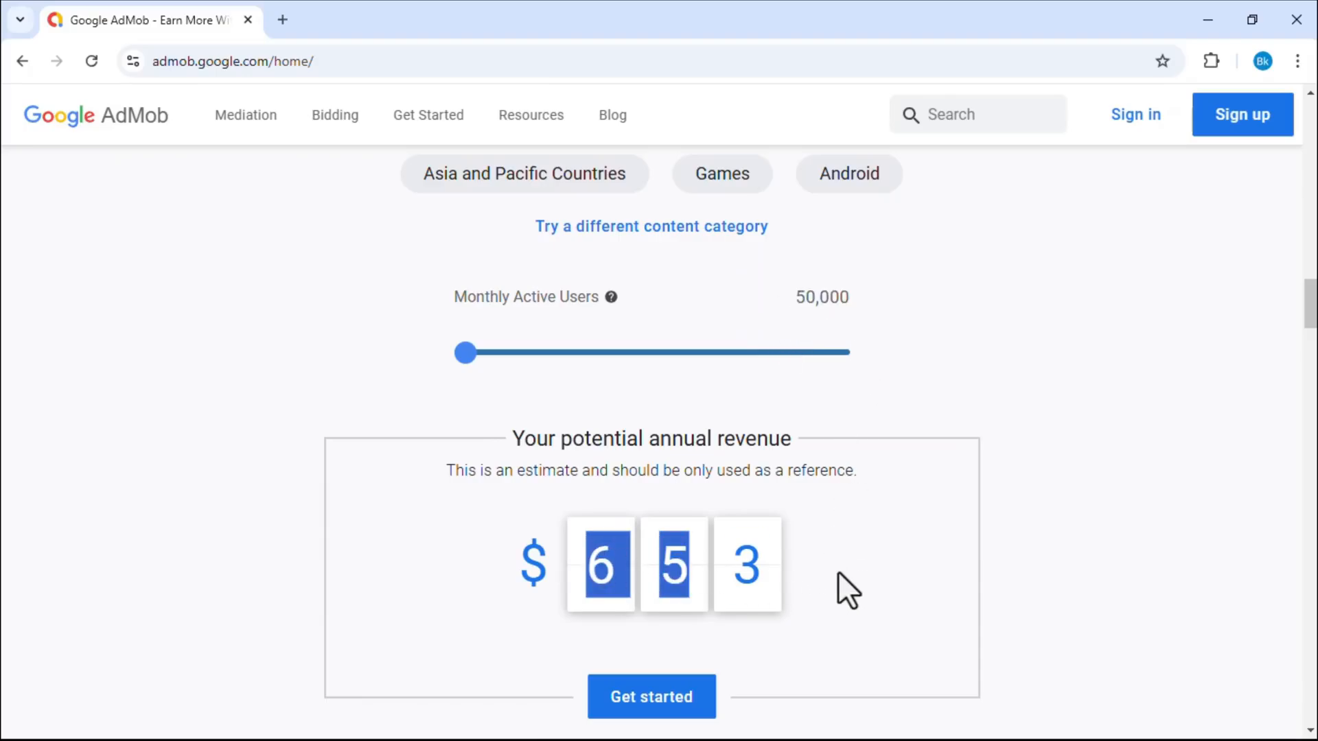
pyautogui.scroll(-3, 838, 571)
pyautogui.scroll(3, 838, 571)
pyautogui.click(658, 418)
pyautogui.moveTo(461, 354); pyautogui.dragTo(833, 389)
# - Open the sign-up page for a new AdMob account
pyautogui.scroll(20, 929, 457)
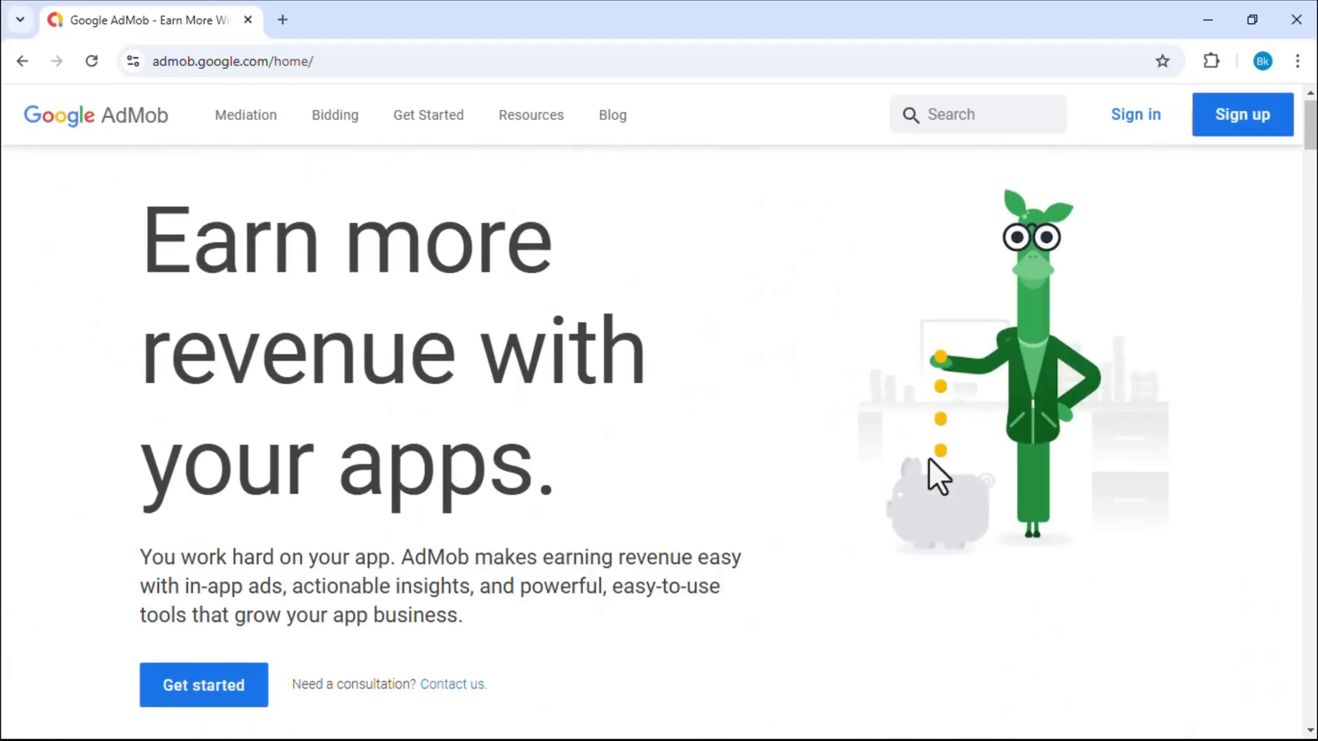
pyautogui.click(1235, 134)
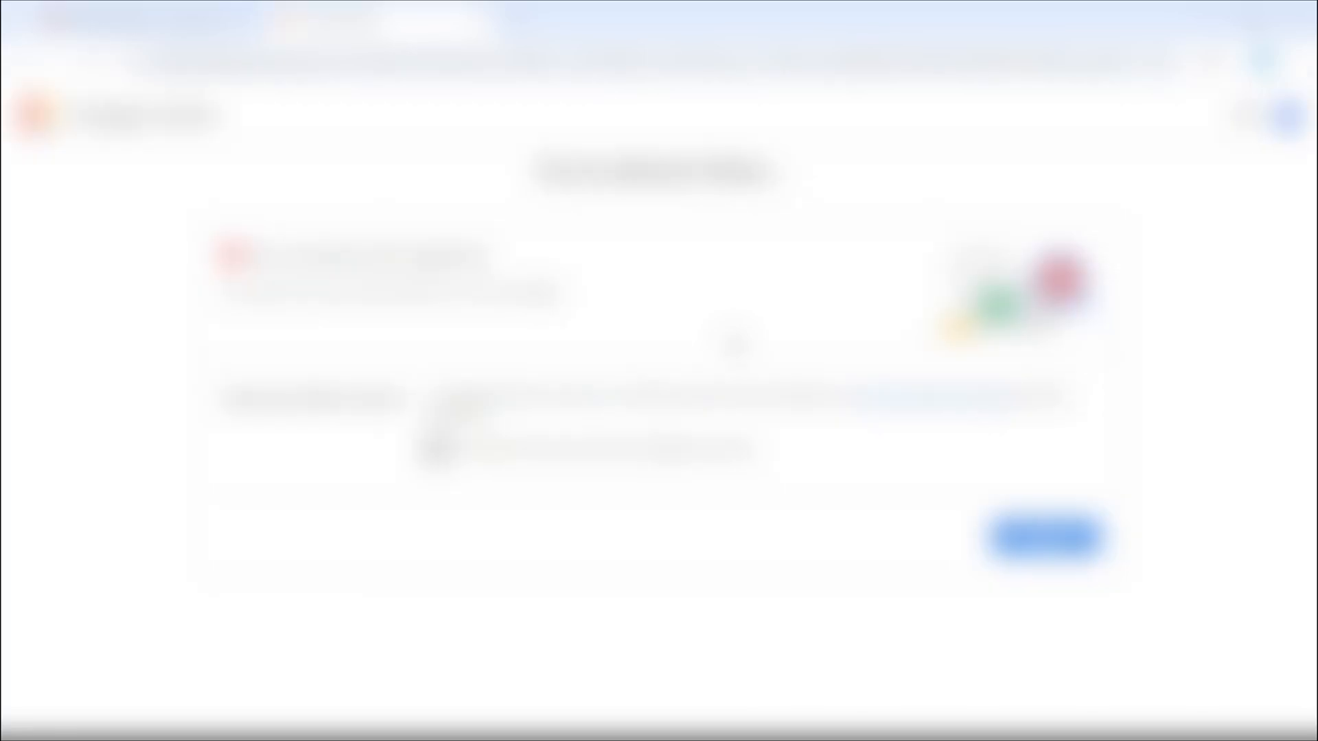
# - Complete the AdMob account sign-up and continue to the new account's home page
pyautogui.click(498, 451)
pyautogui.click(1056, 540)
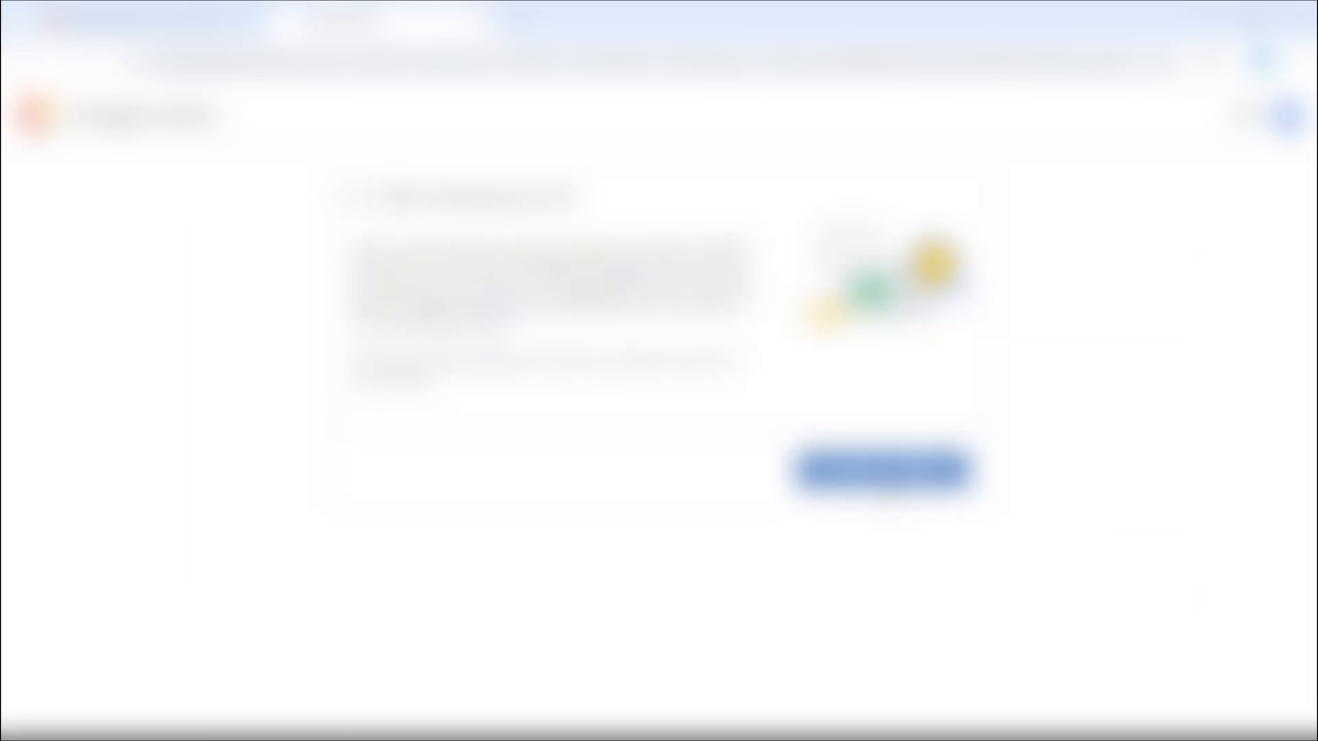
pyautogui.click(886, 470)
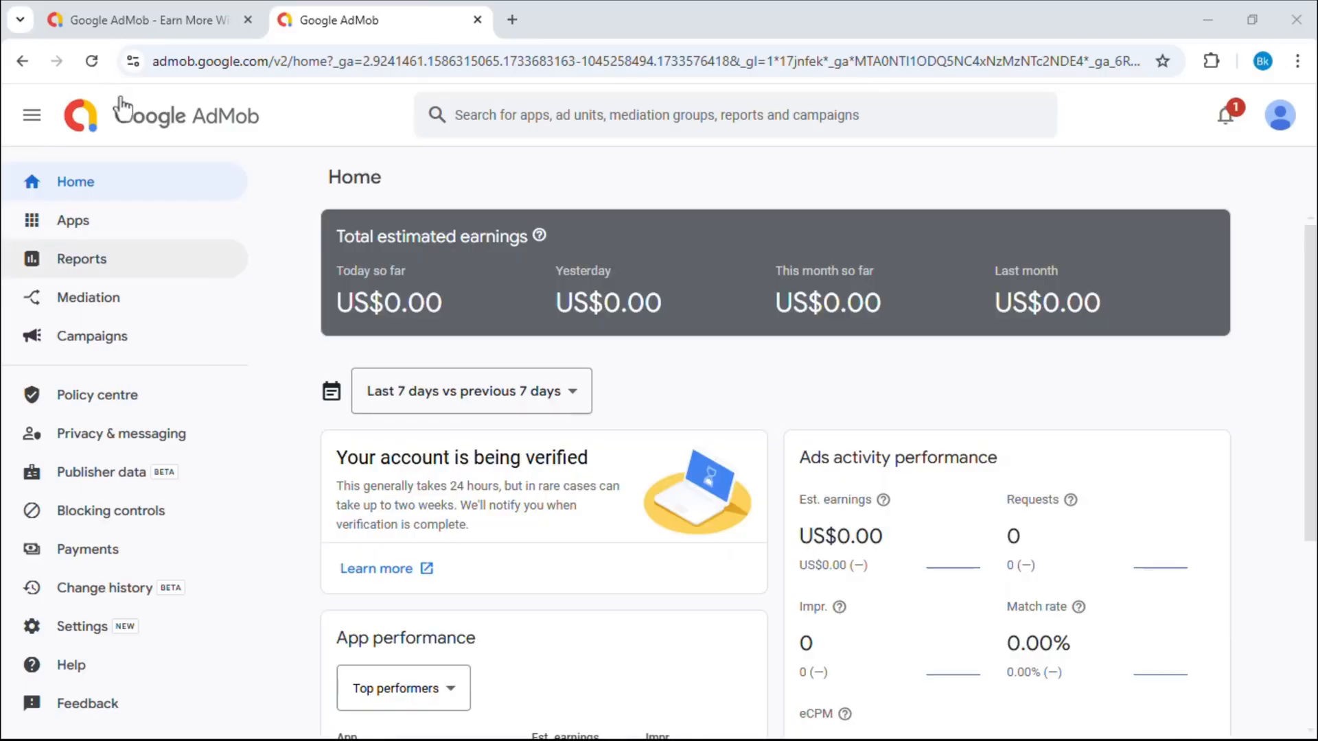
# - Start setting up a new AdMob app for the Android platform that is not listed on a supported app store
pyautogui.click(144, 225)
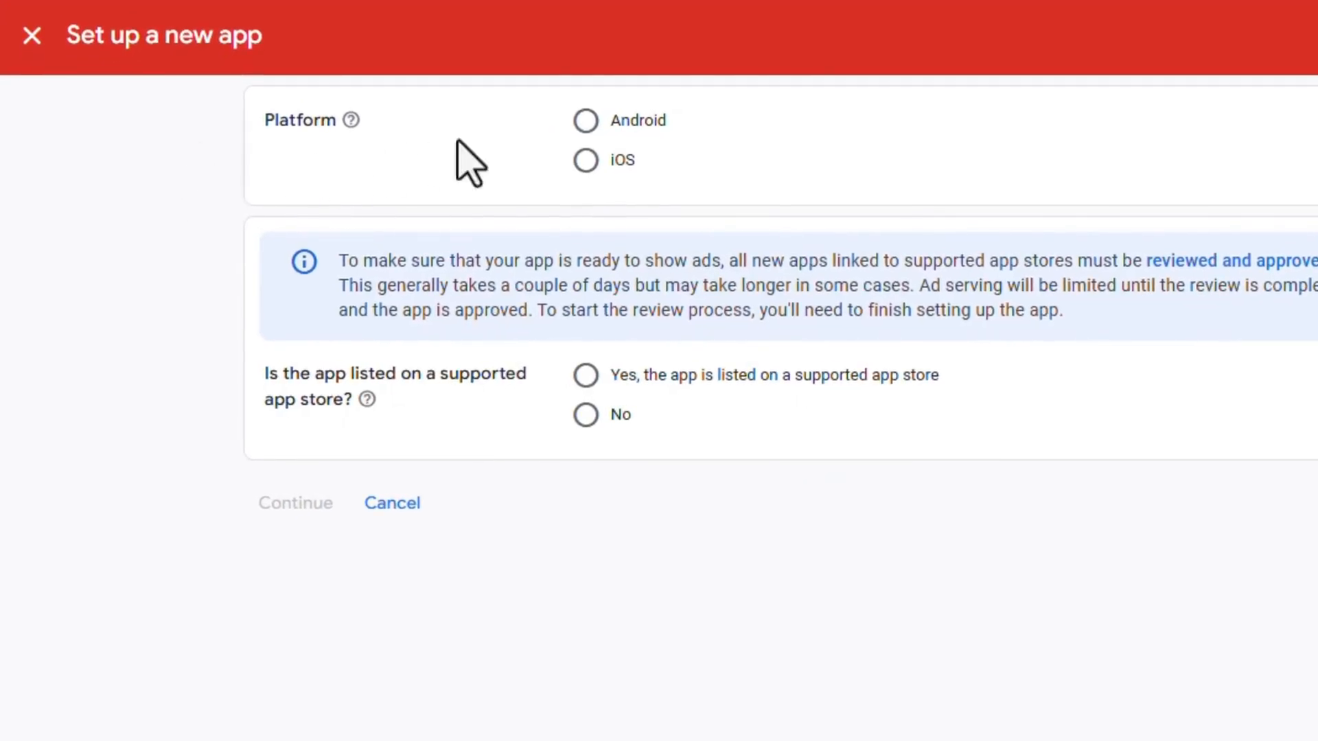
pyautogui.click(608, 129)
pyautogui.tripleClick(256, 398)
pyautogui.click(501, 415)
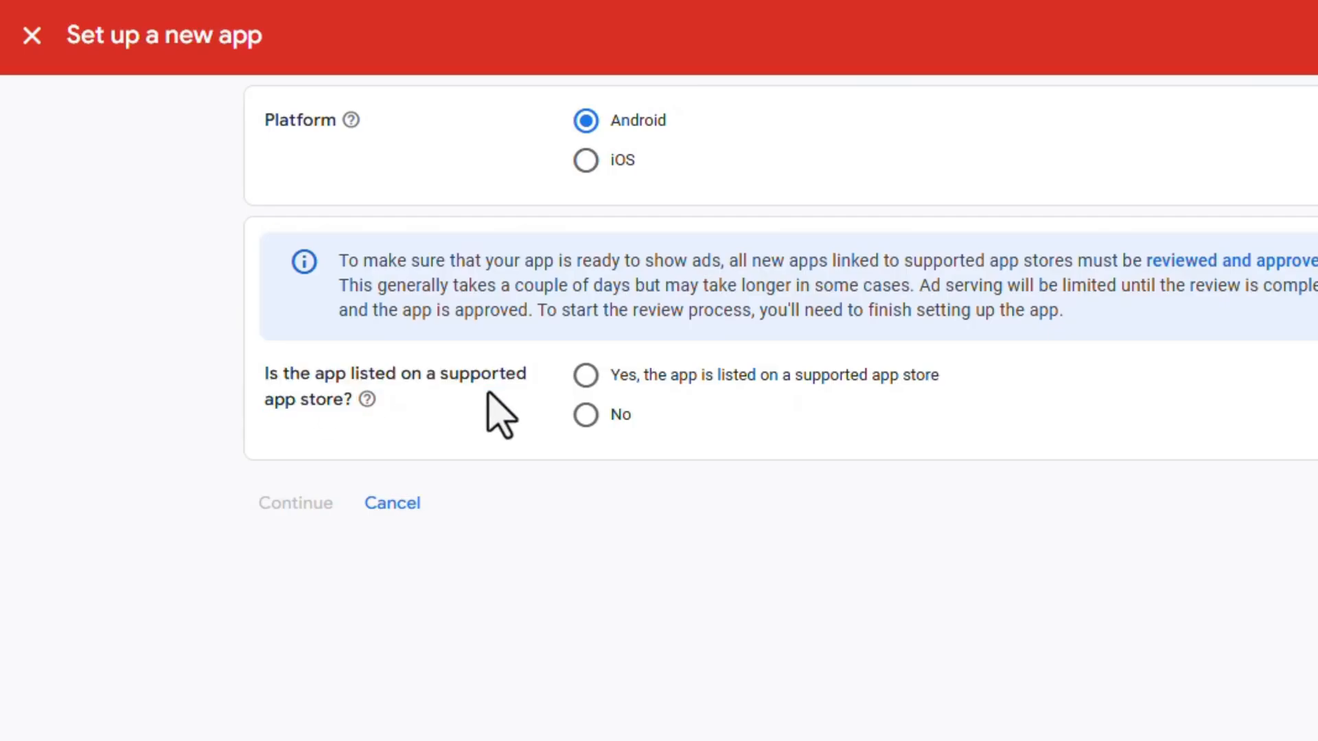
pyautogui.click(586, 415)
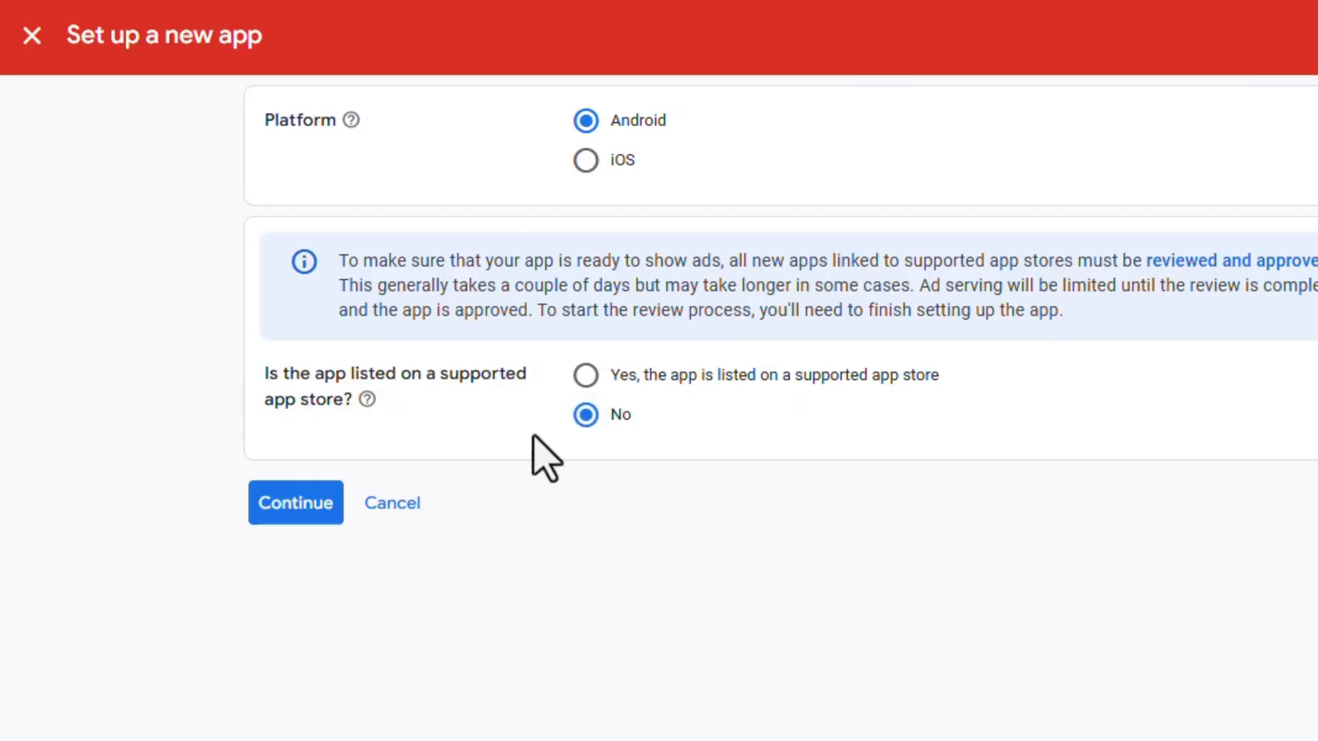
pyautogui.click(317, 506)
# - Name the app Water Sort Puzzle Game, add it to AdMob and finish the app setup
pyautogui.click(701, 220)
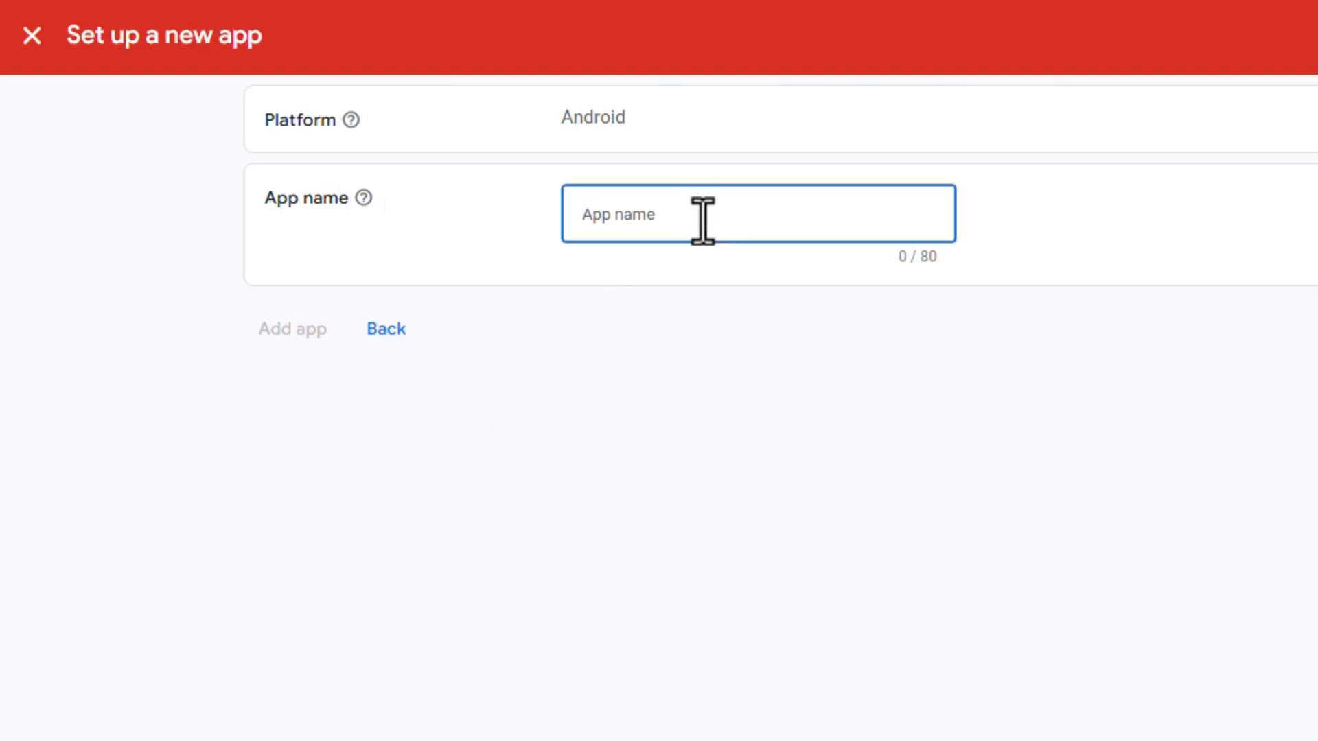
pyautogui.write('Water Sort Puzzle Game')
pyautogui.click(261, 340)
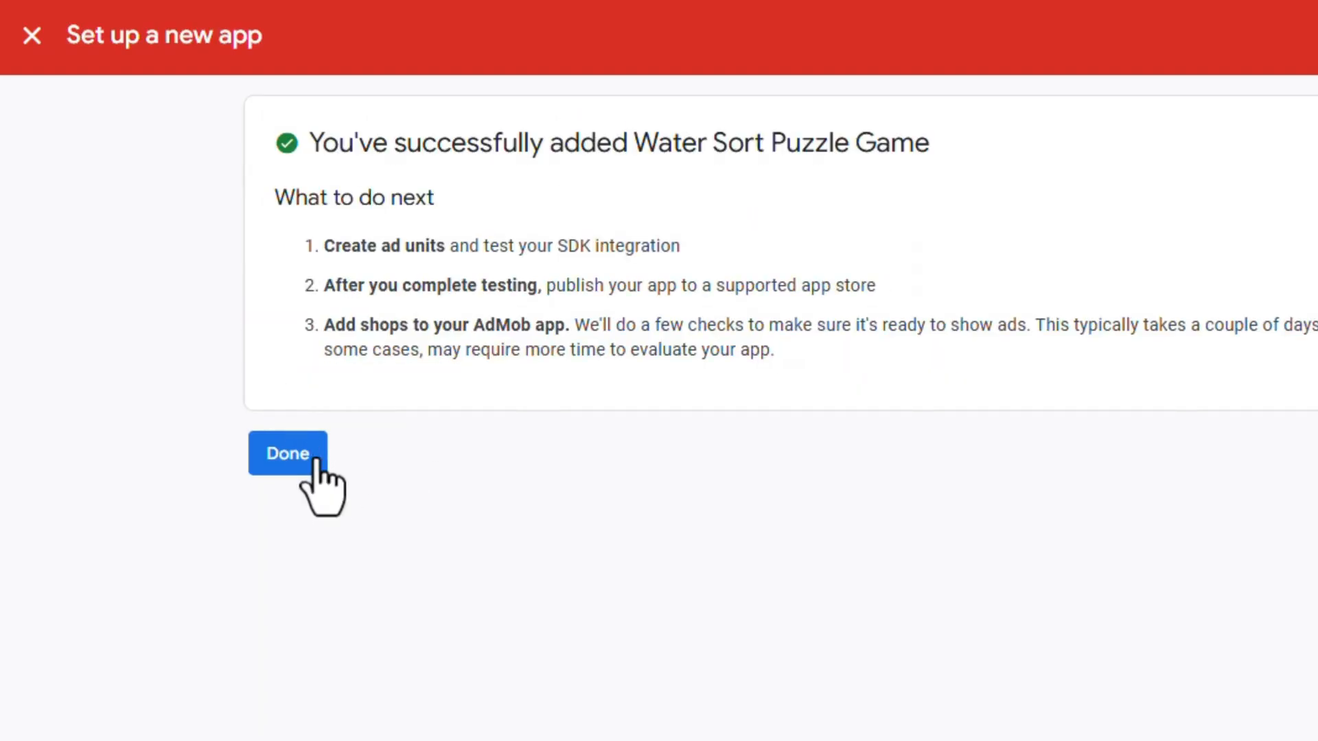
pyautogui.click(315, 459)
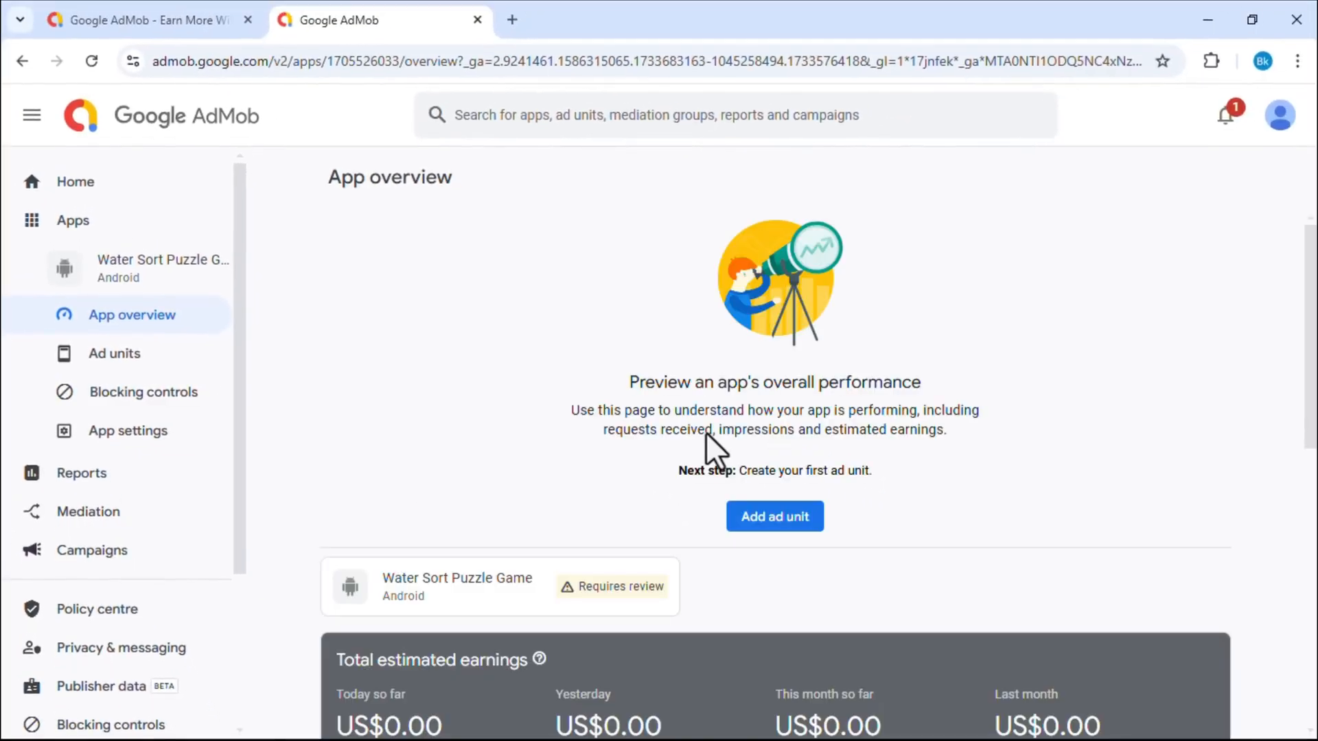
# - Look over the app overview, switch to Website 2 APK Builder and enable AdMob monetization for the game
pyautogui.scroll(-5, 705, 432)
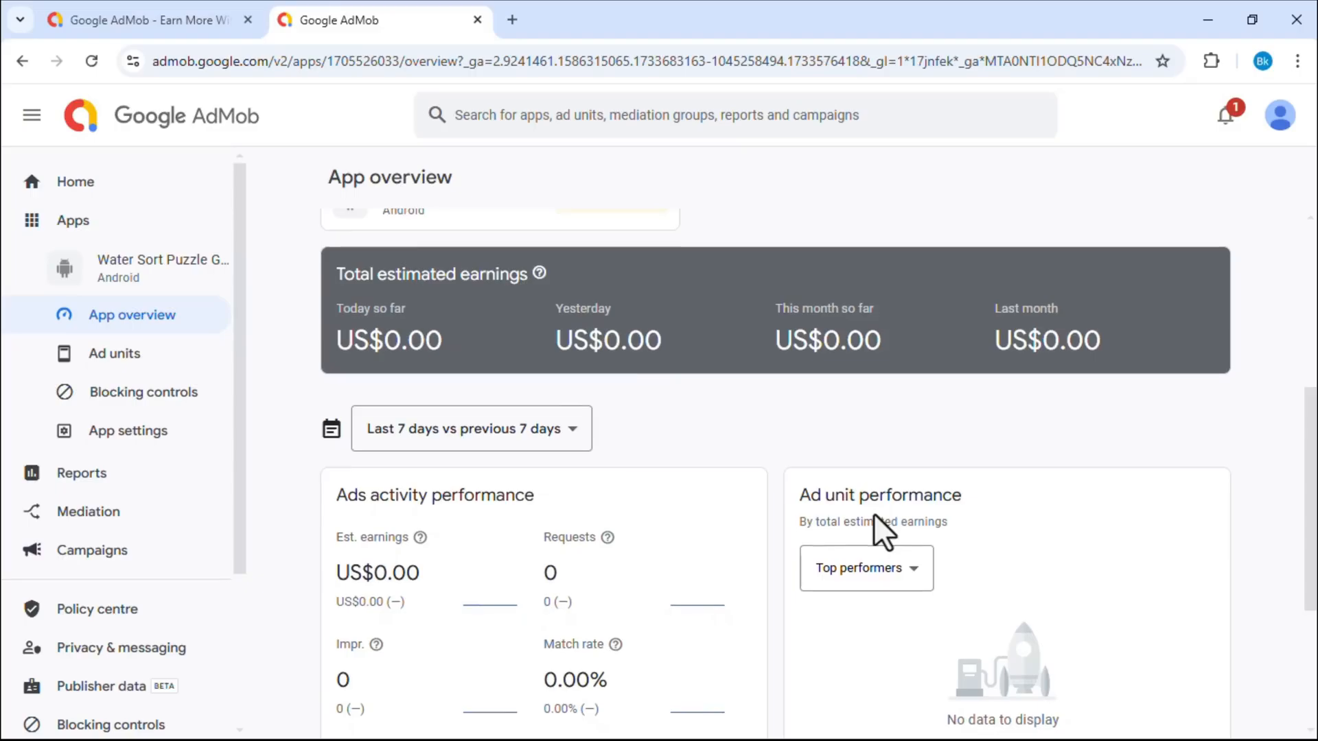
pyautogui.scroll(-3, 873, 512)
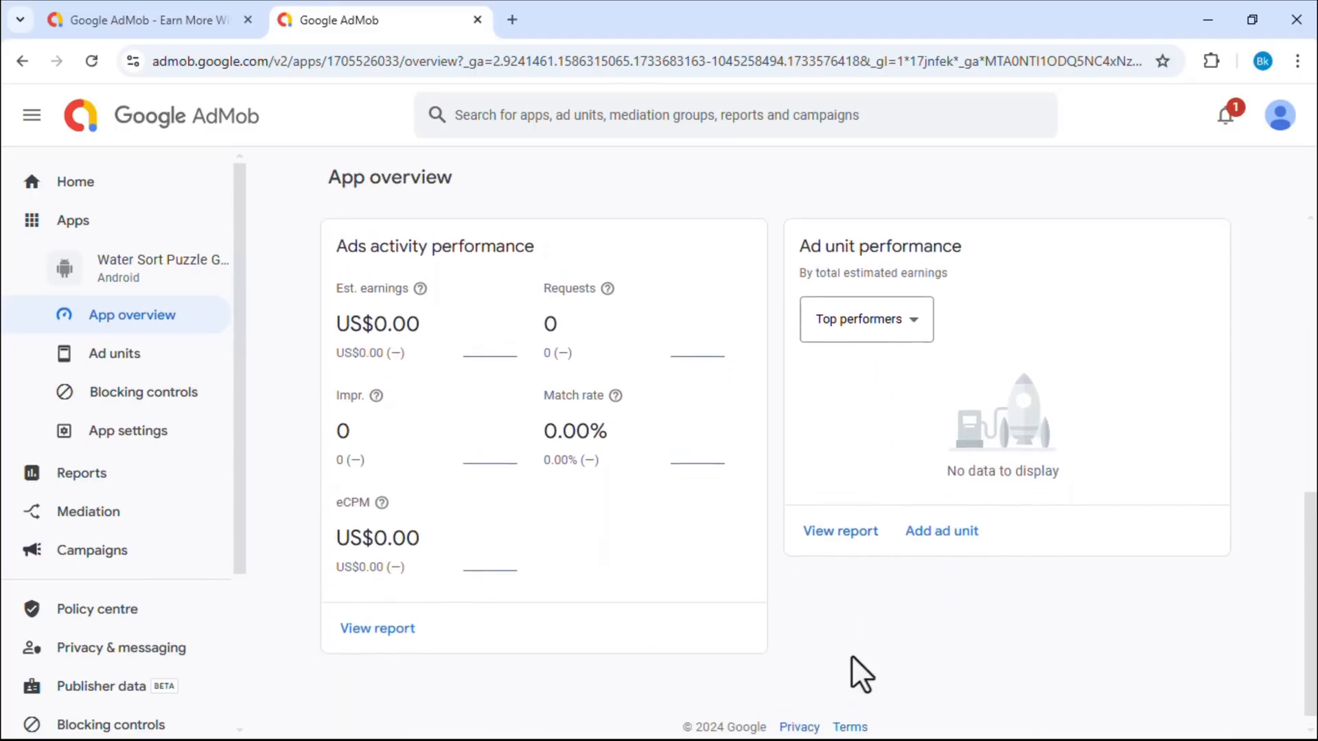
pyautogui.scroll(8, 851, 655)
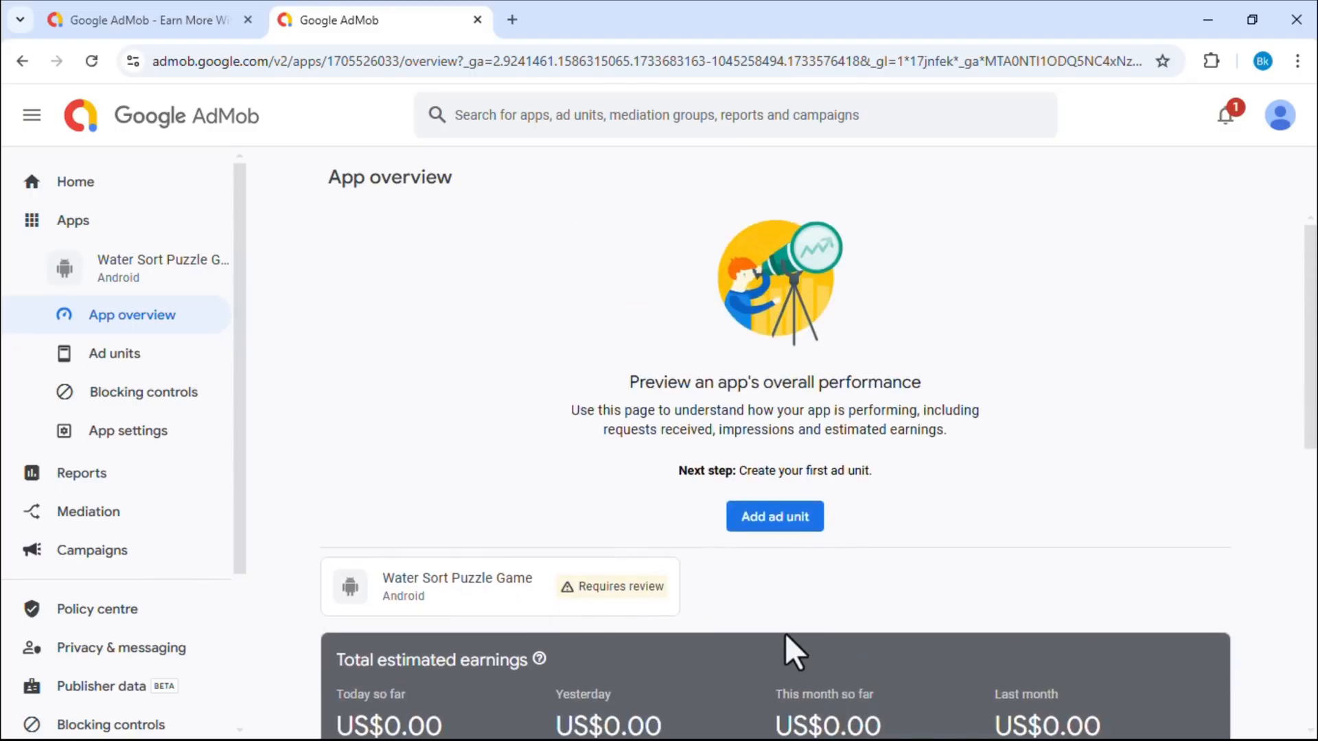
pyautogui.click(1198, 27)
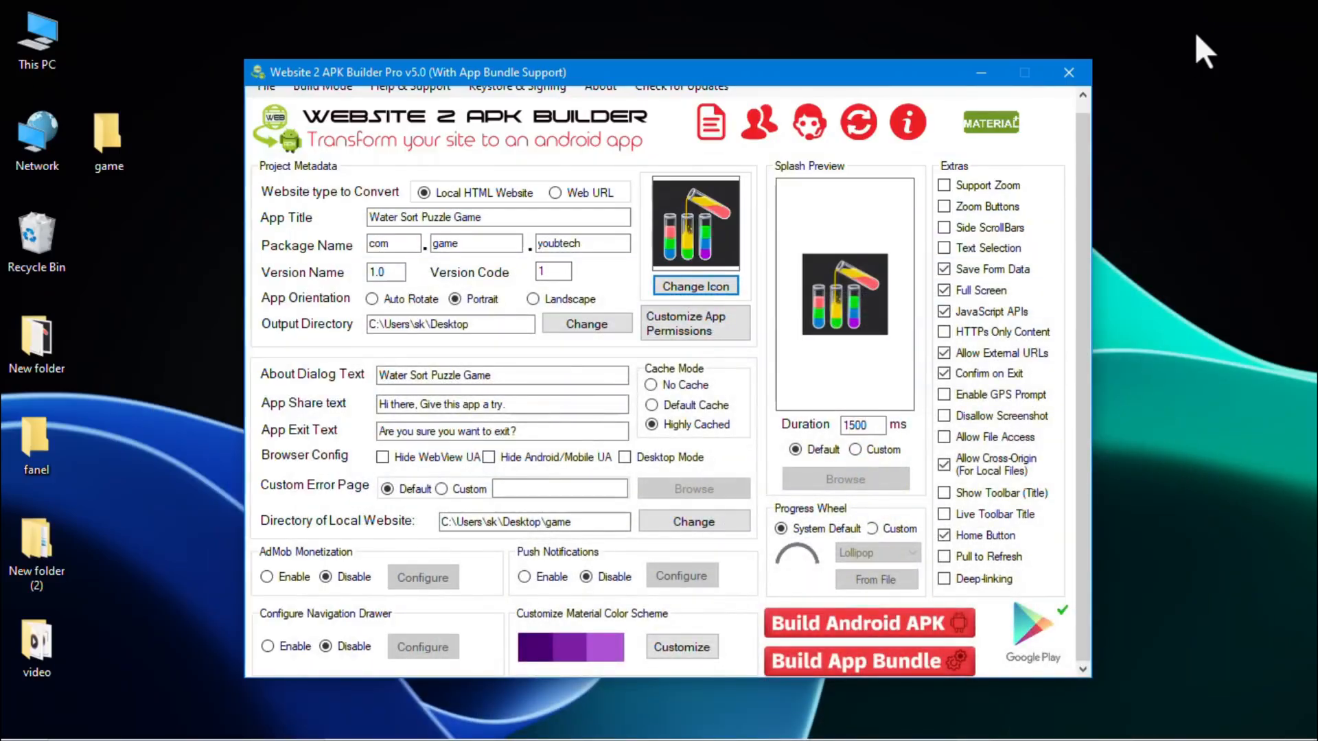
pyautogui.click(268, 576)
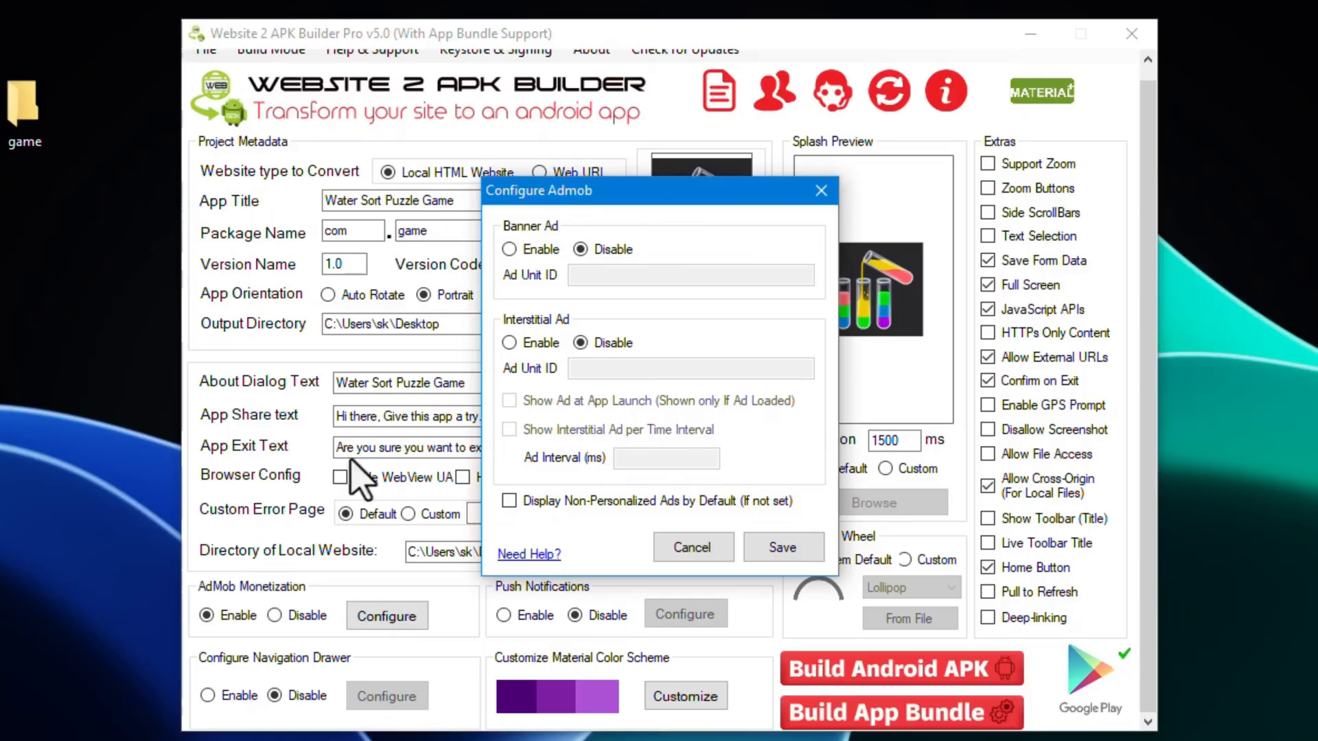
# - Enable banner and interstitial ads in the AdMob configuration and set the interstitial ad to show at app launch
pyautogui.click(511, 250)
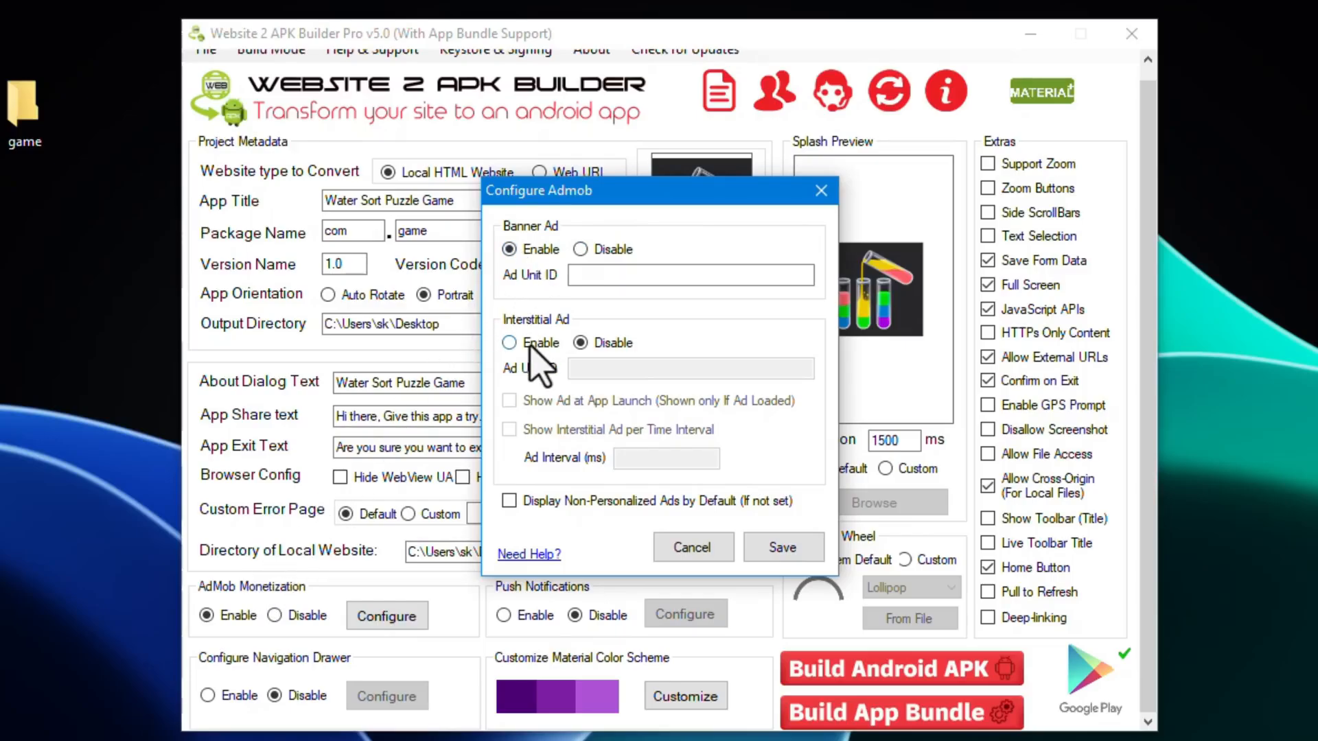
pyautogui.click(535, 363)
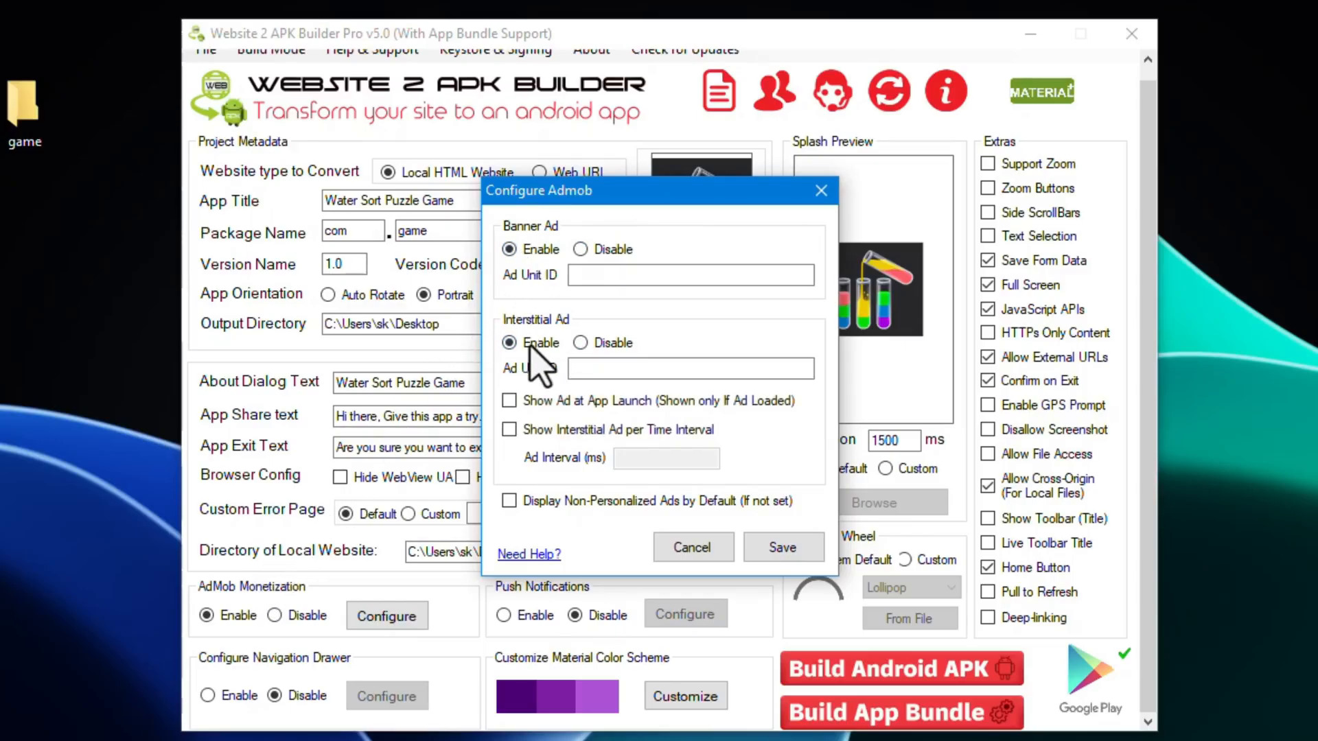
pyautogui.click(541, 404)
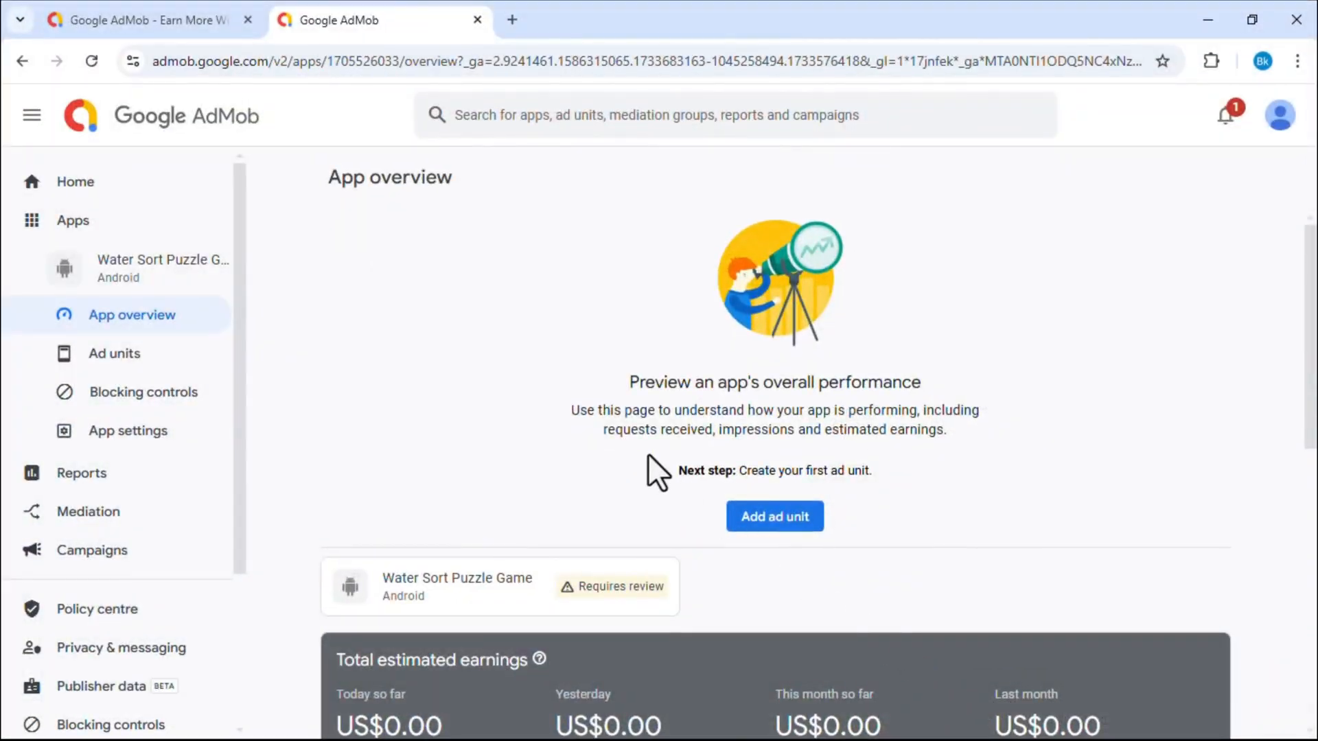
# - Switch to AdMob in Chrome and create a banner ad unit named ad1 for Water Sort Puzzle Game
pyautogui.click(787, 529)
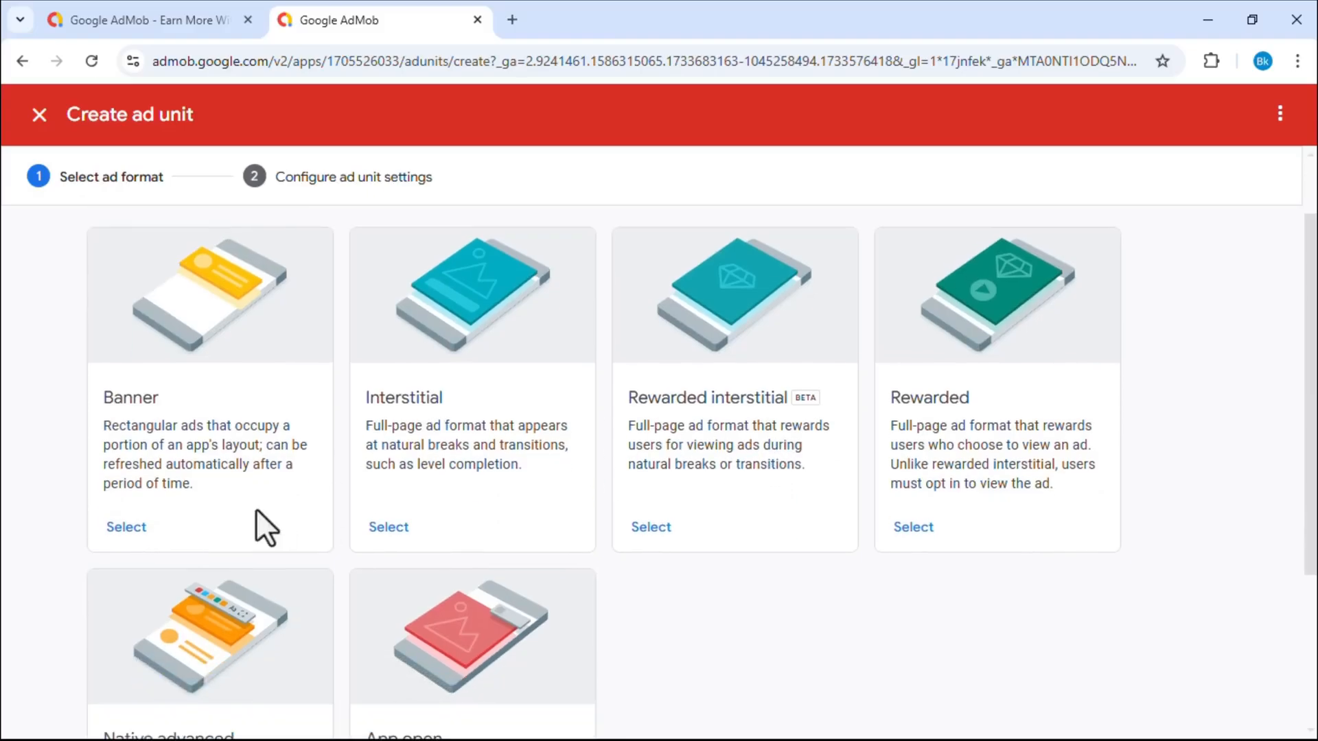
pyautogui.click(125, 516)
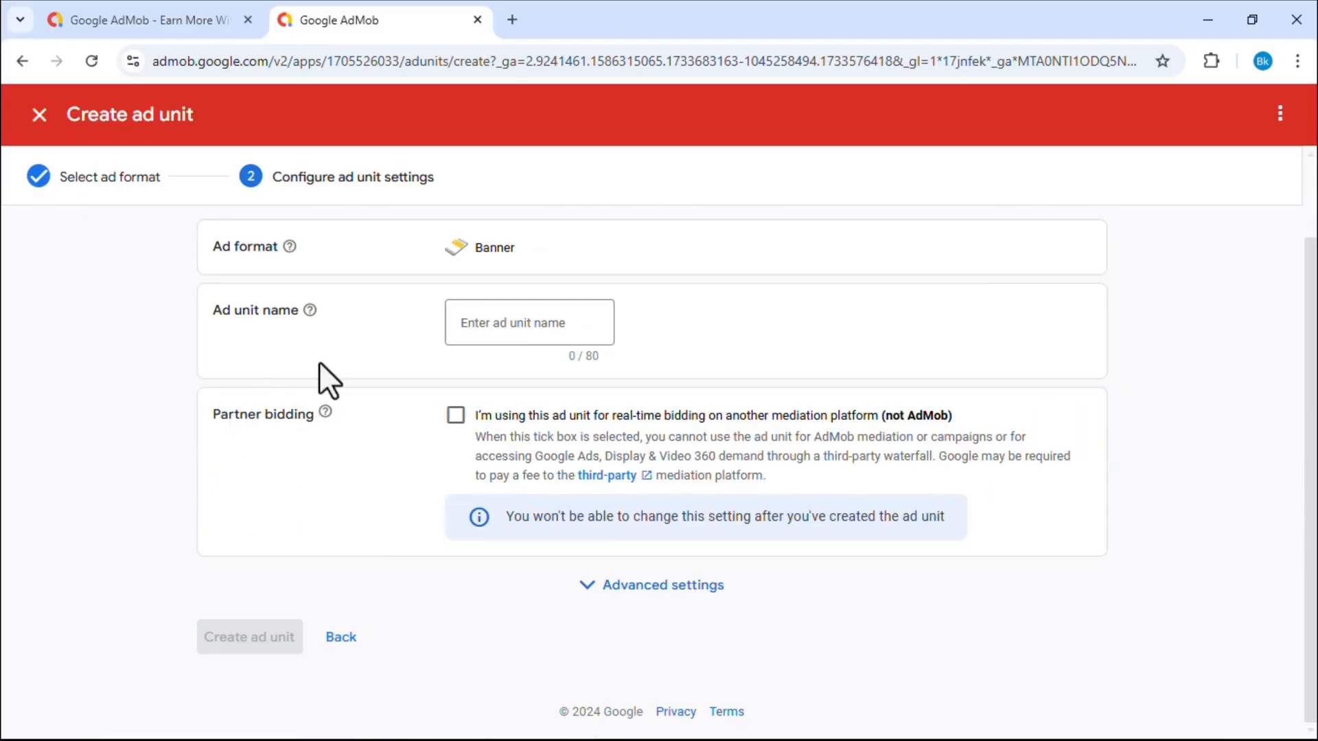
pyautogui.moveTo(470, 247); pyautogui.dragTo(549, 254)
pyautogui.click(552, 322)
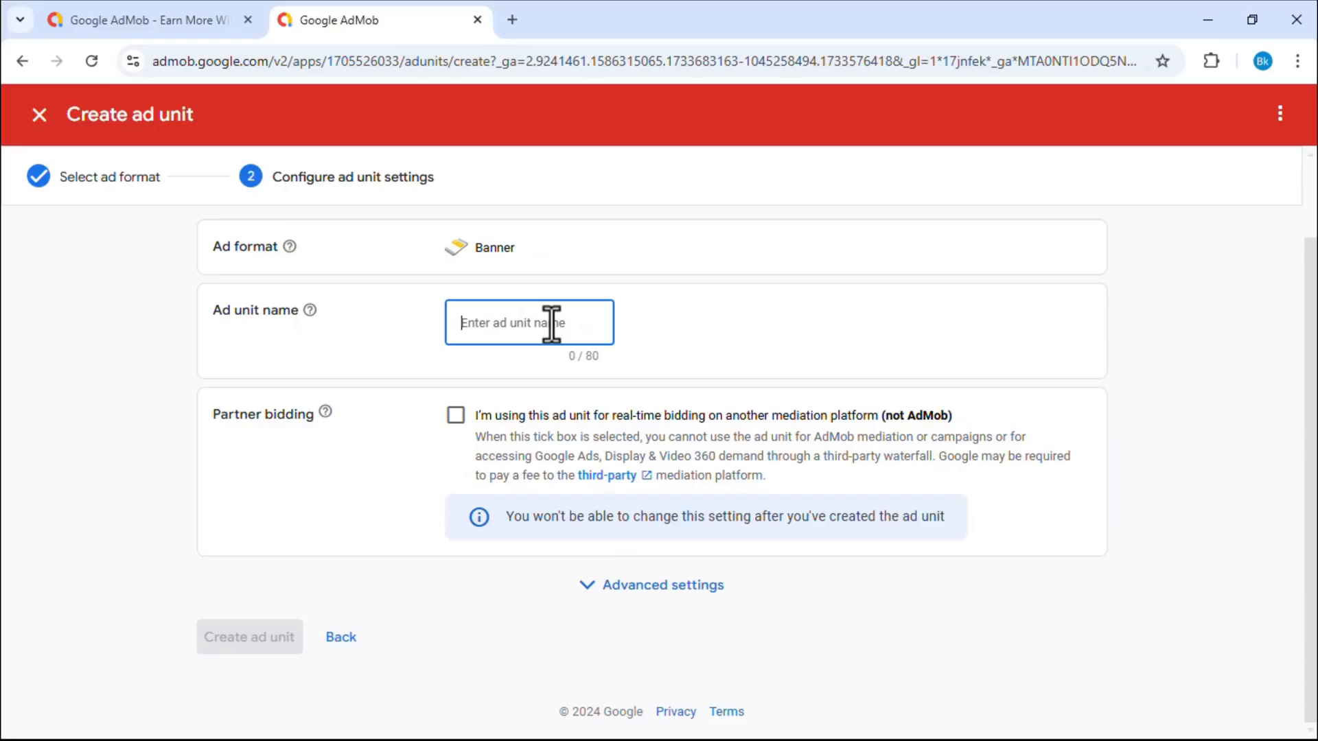
pyautogui.write('ad1')
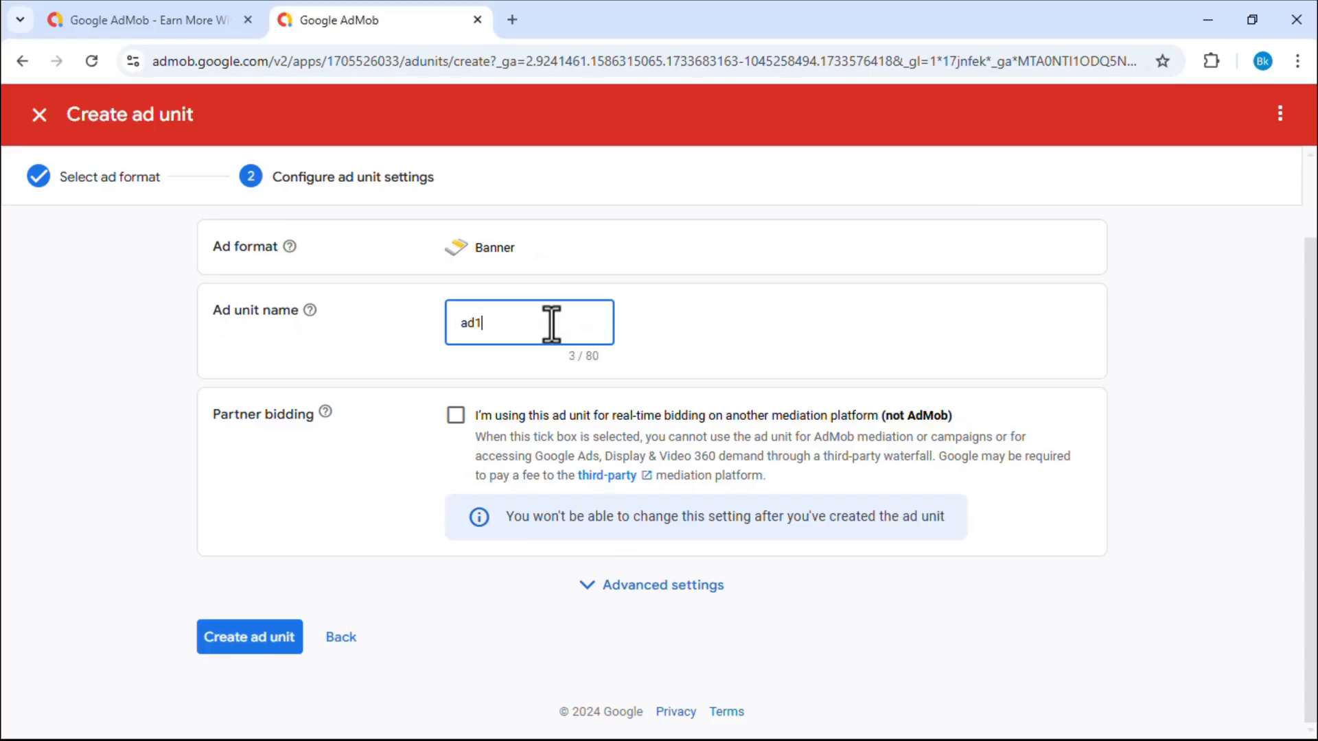
pyautogui.click(248, 638)
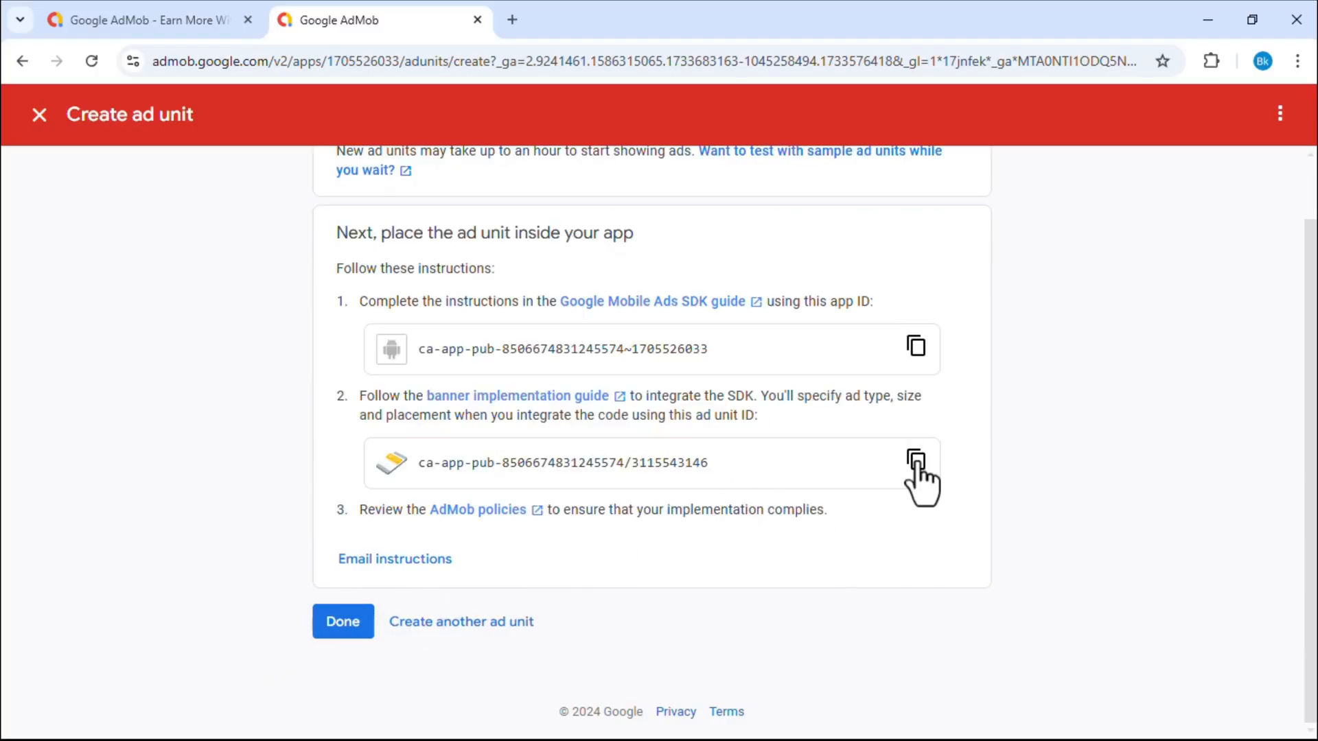
# - Copy the banner ad unit ID and paste it as the Banner Ad's unit ID in Website 2 APK Builder
pyautogui.click(916, 459)
pyautogui.click(1209, 10)
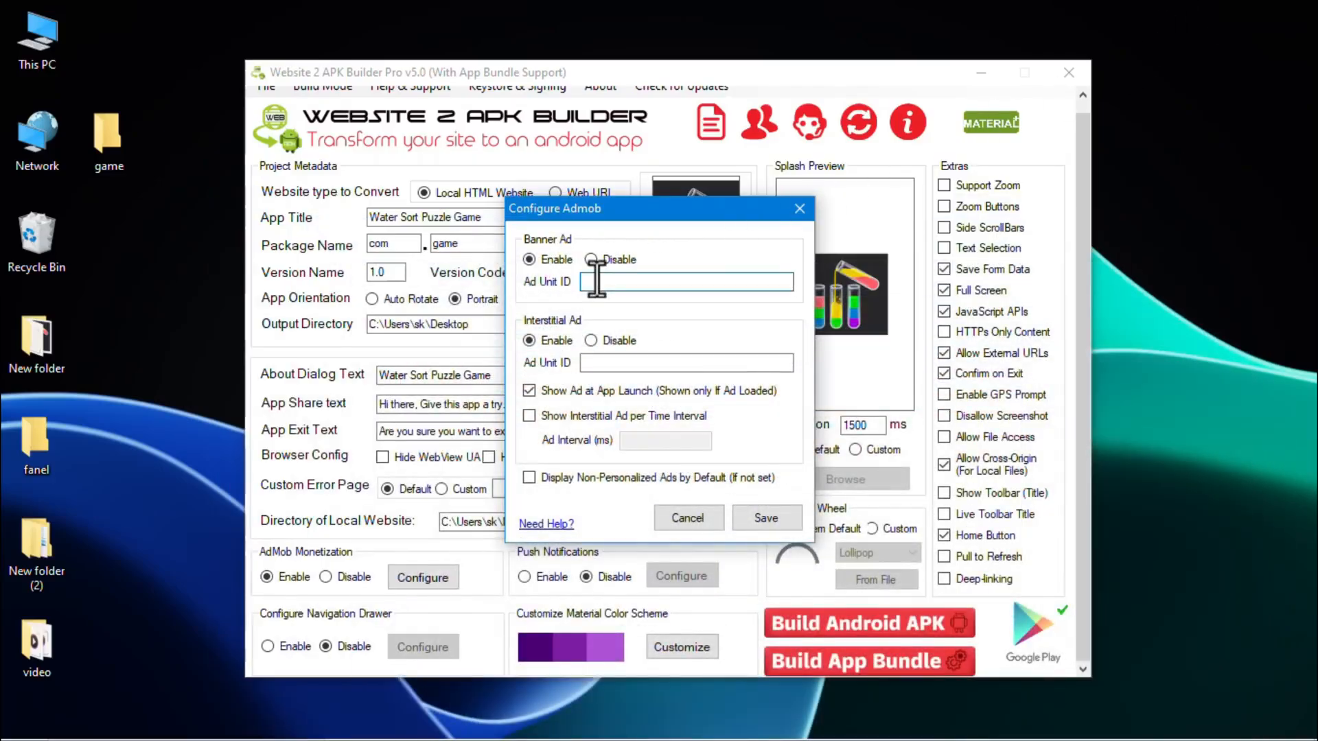
pyautogui.hotkey('ctrl', 'v')
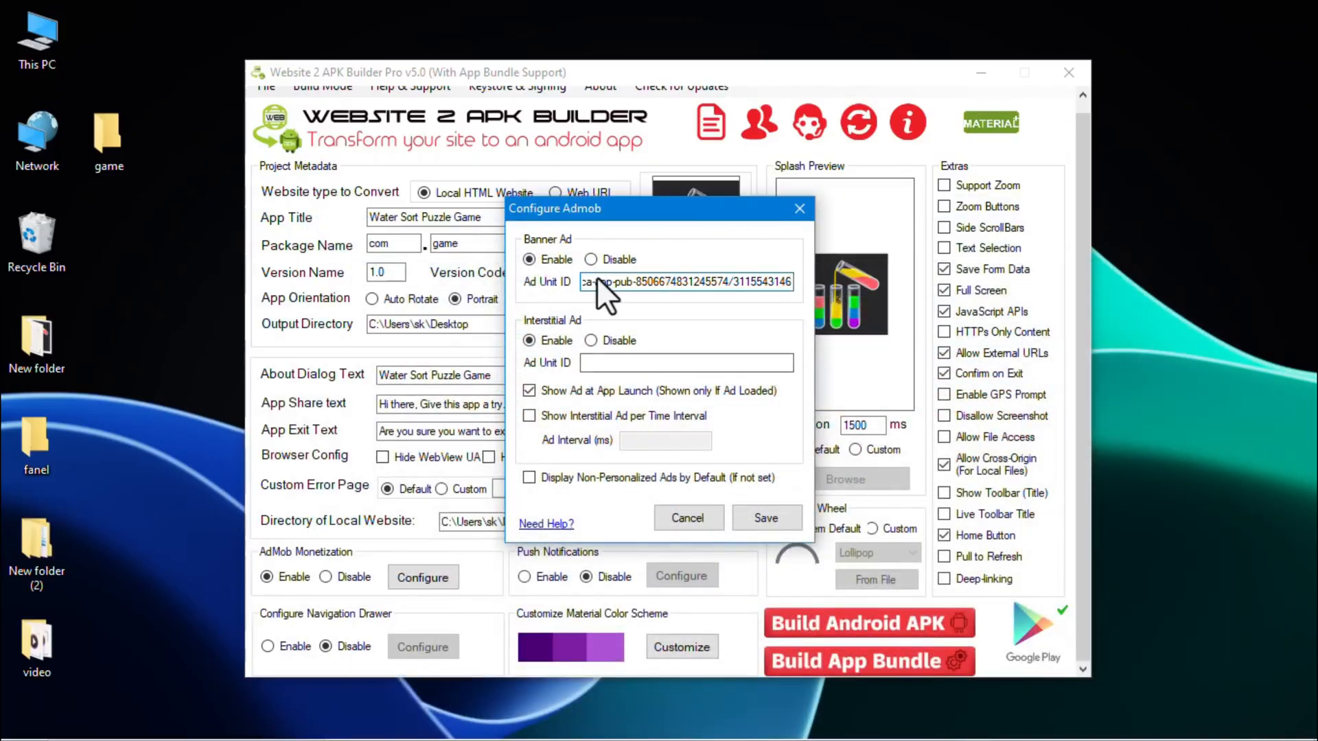
# - Switch back to AdMob in Chrome and create an interstitial ad unit named ad2 for Water Sort Puzzle Game
pyautogui.hotkey('alt', 'Tab')
pyautogui.click(380, 293)
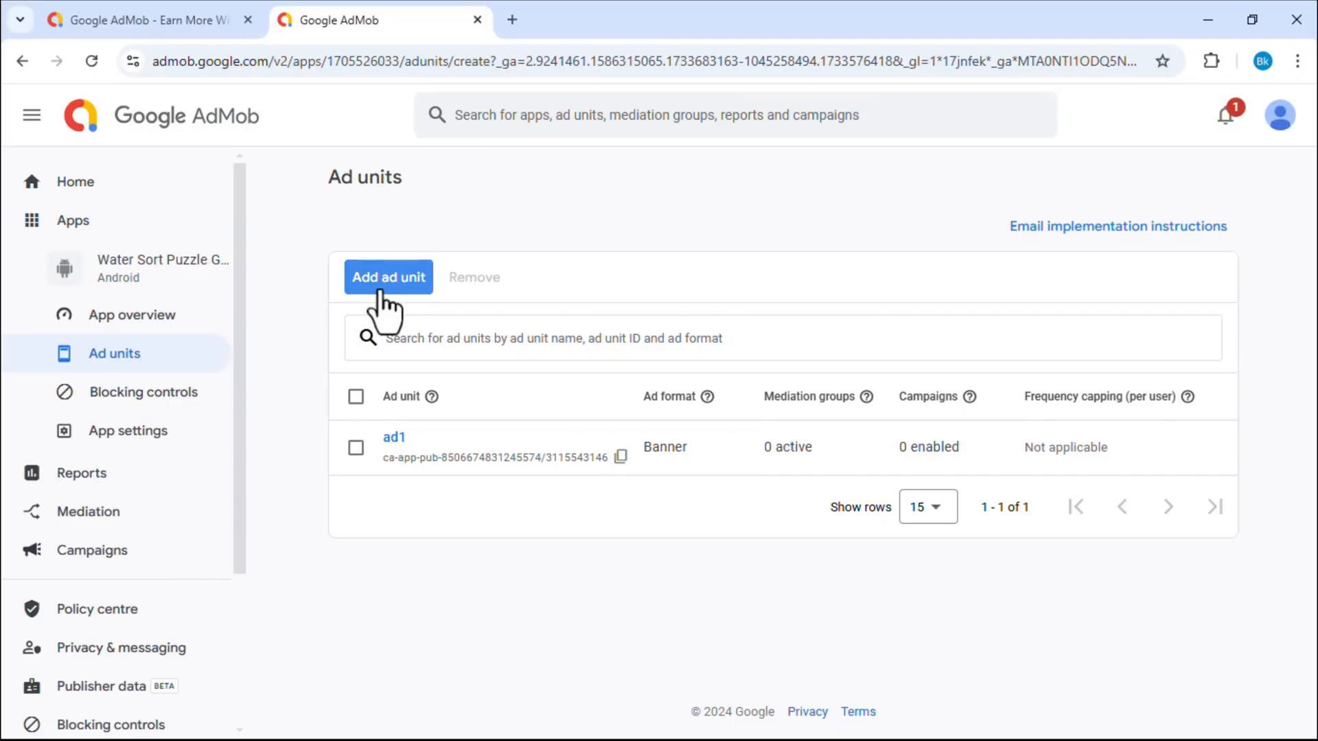
pyautogui.click(389, 615)
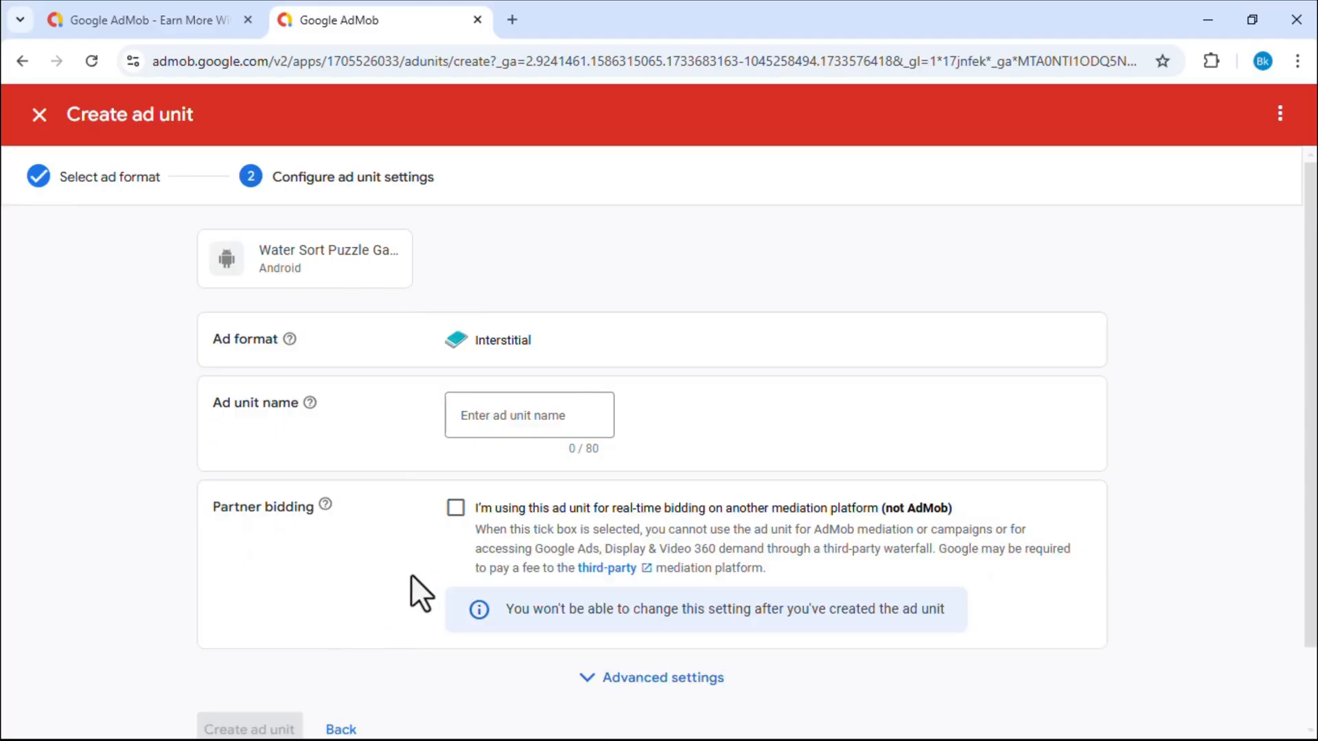
pyautogui.click(489, 420)
pyautogui.write('ad')
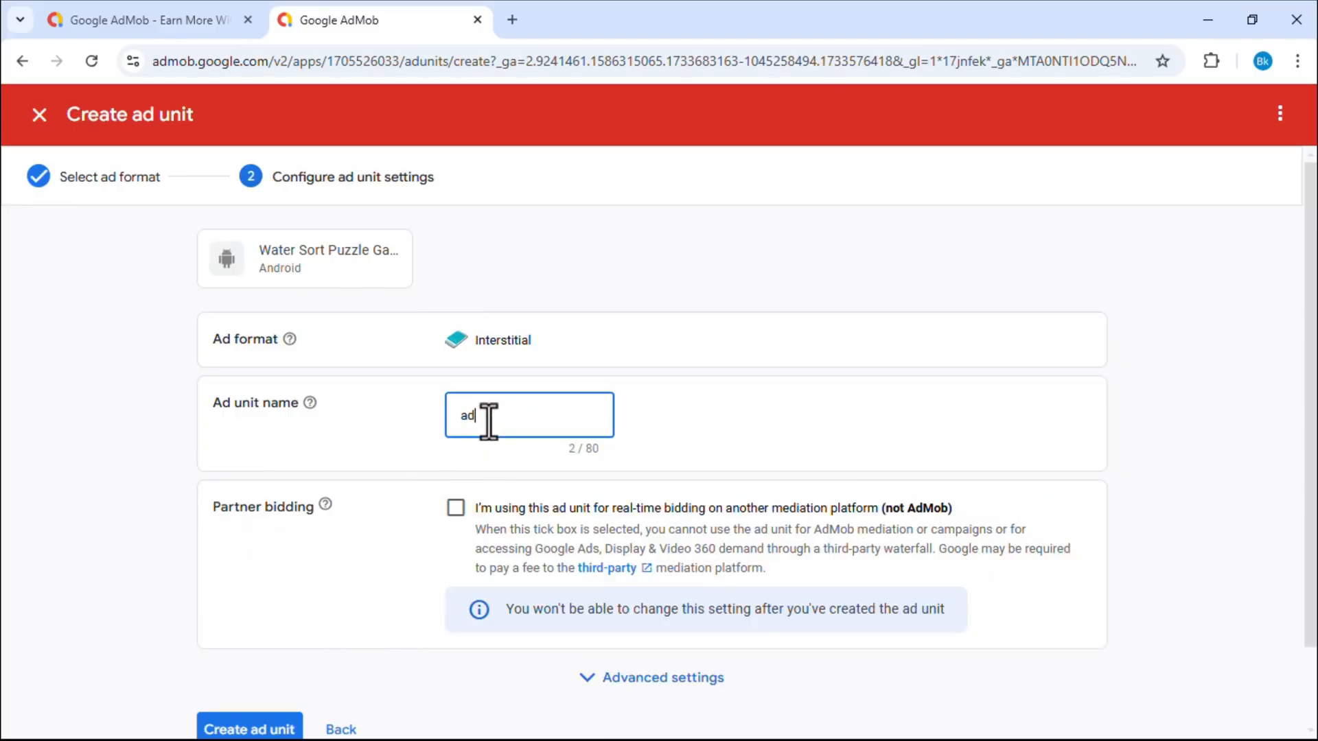
pyautogui.write('2')
pyautogui.scroll(-2, 384, 522)
pyautogui.click(251, 638)
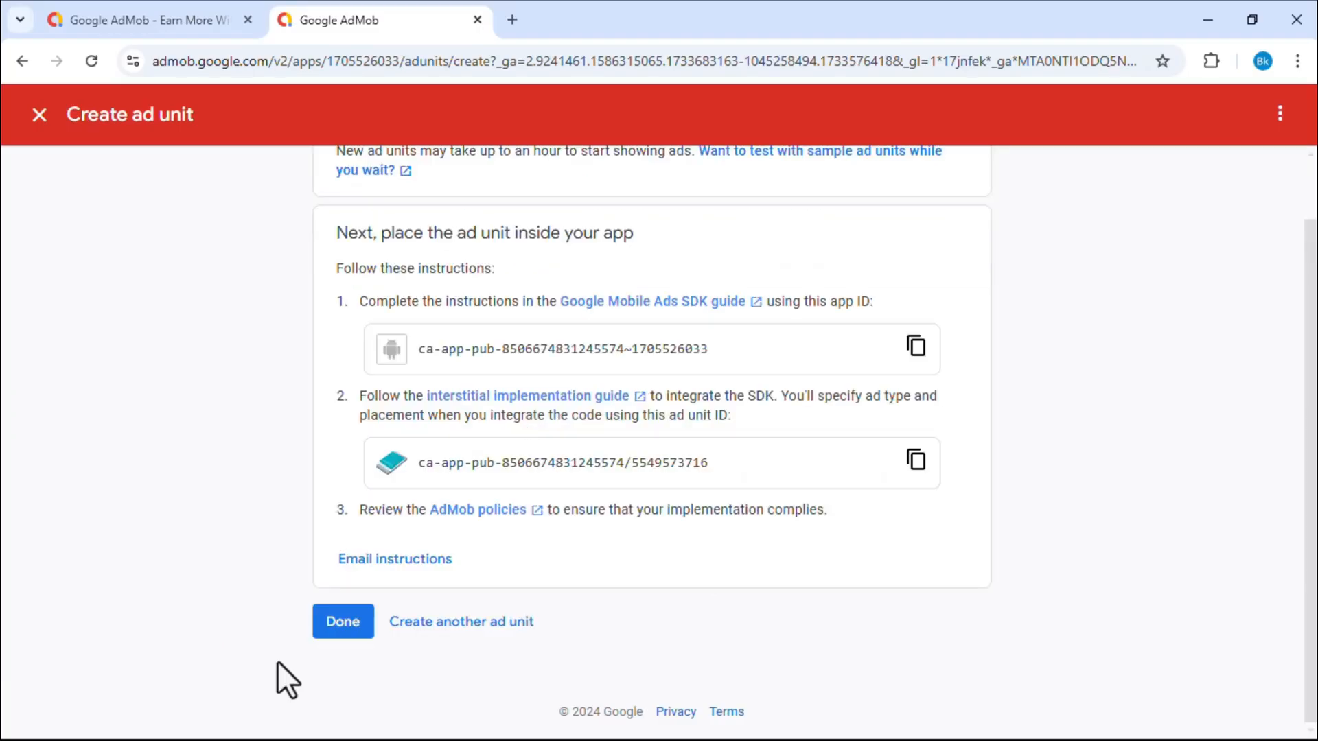
# - Copy the interstitial ad unit ID into the Interstitial Ad's unit ID in Website 2 APK Builder and save the AdMob configuration
pyautogui.click(916, 458)
pyautogui.click(1207, 20)
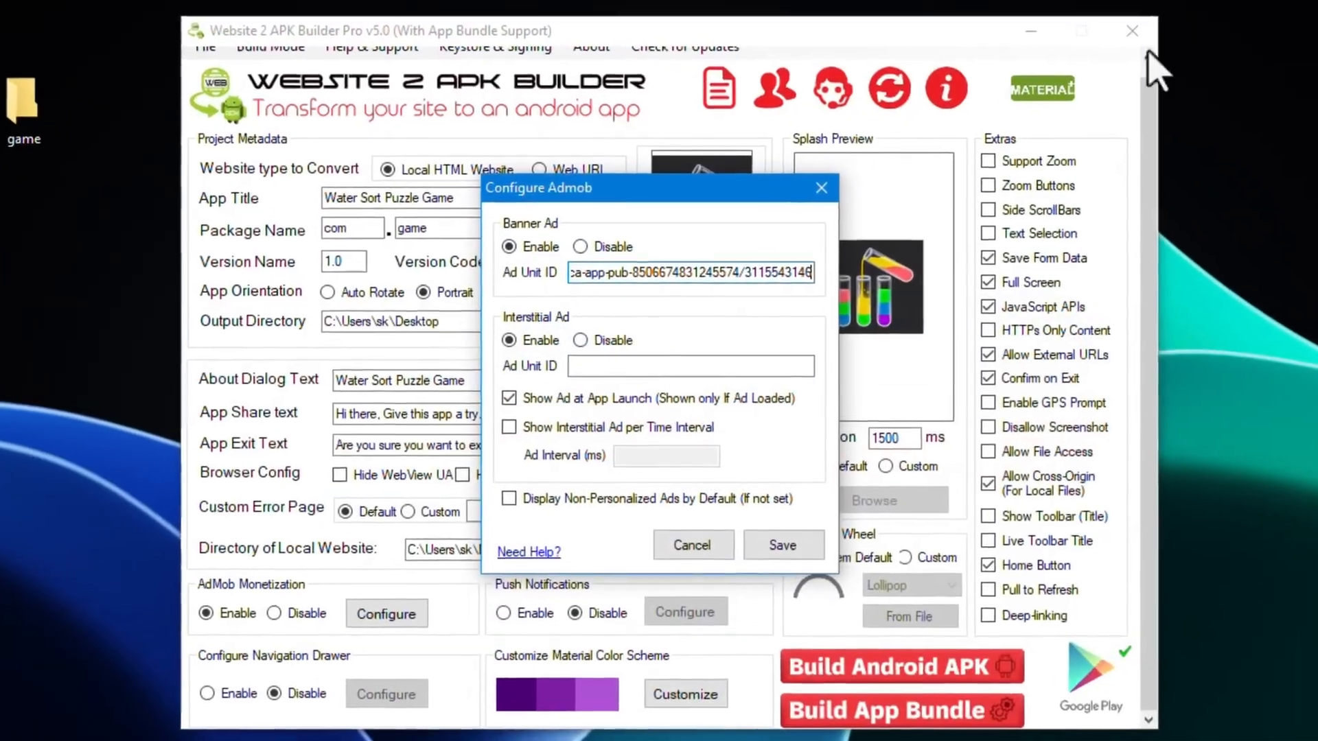
pyautogui.click(604, 366)
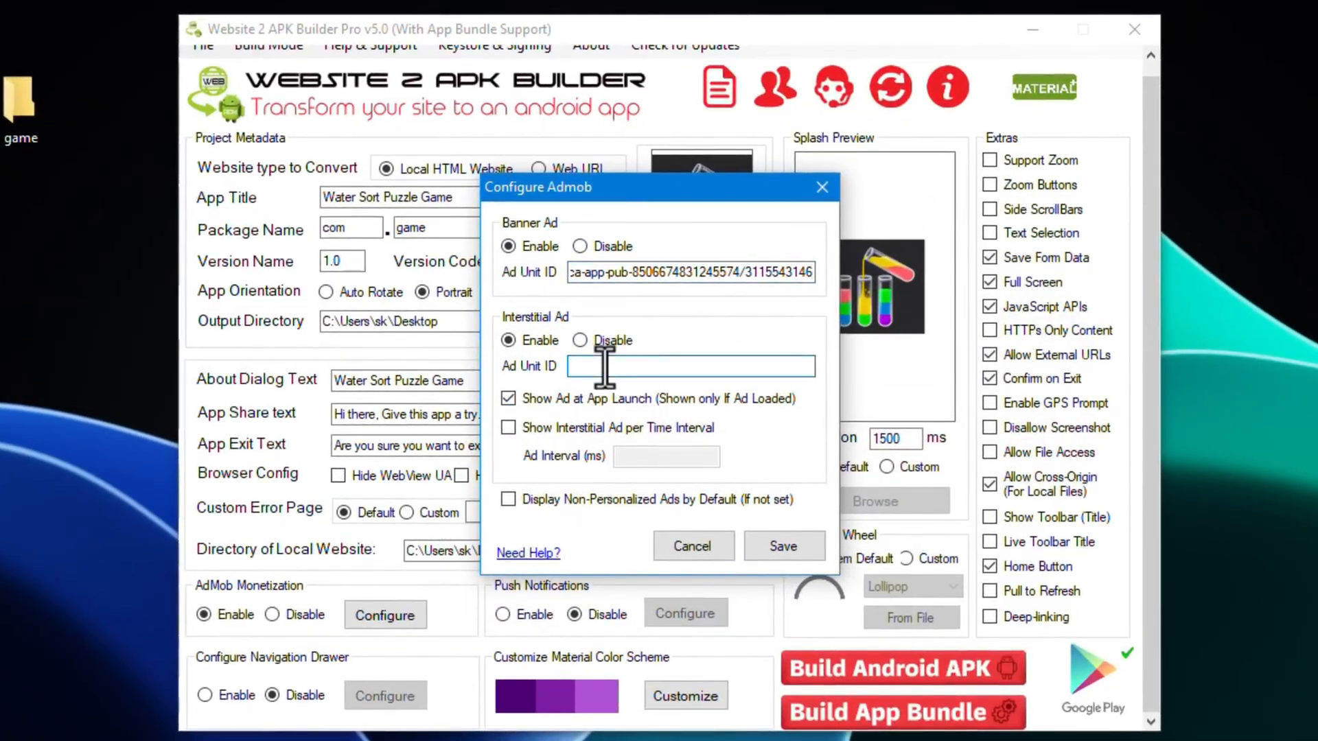
pyautogui.hotkey('ctrl', 'v')
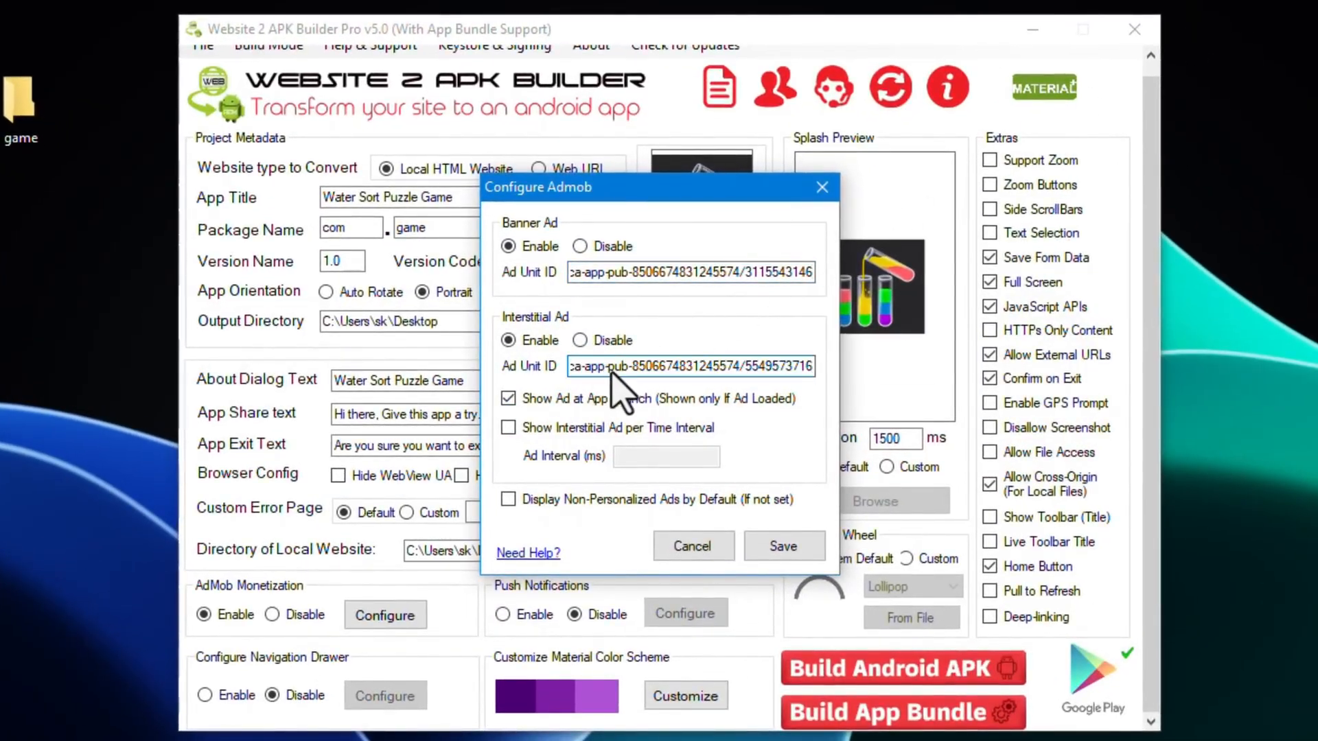
pyautogui.click(782, 546)
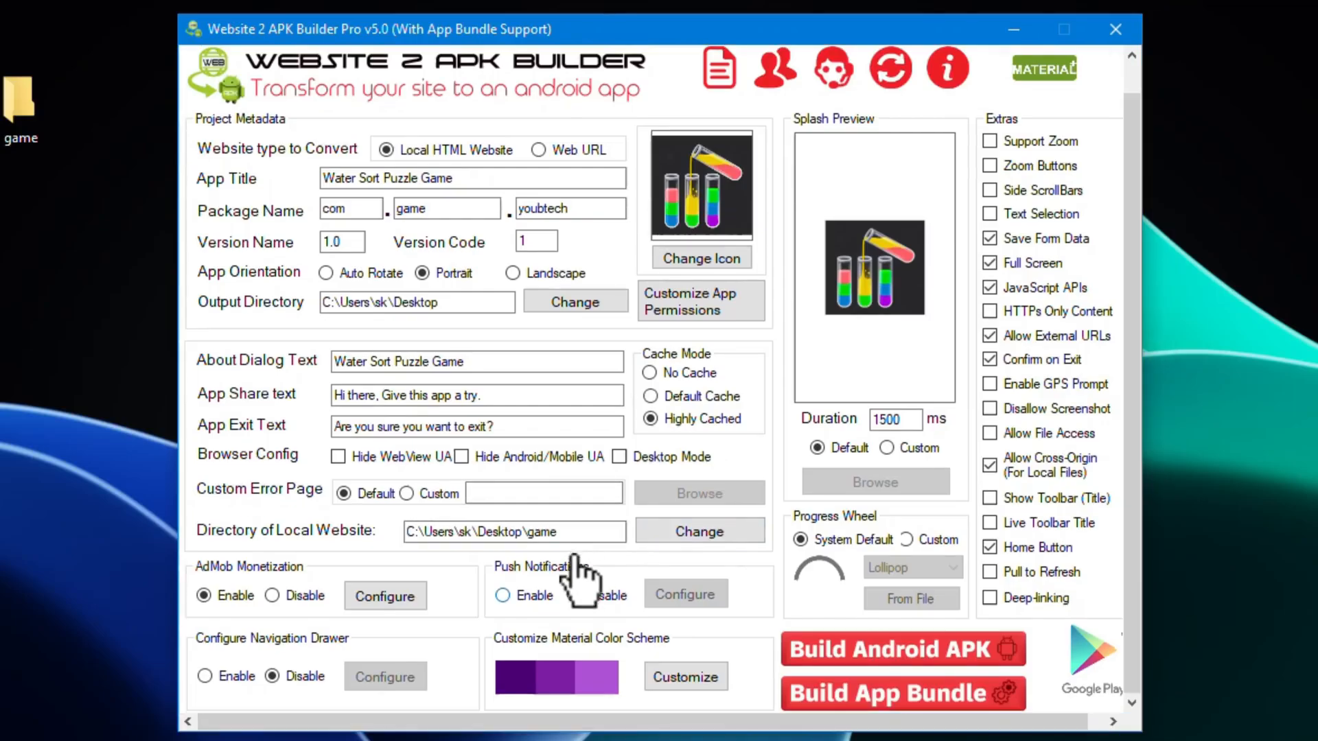
# - Inspect the push notification configuration and preview the blue and orange material color schemes, discarding both
pyautogui.click(532, 596)
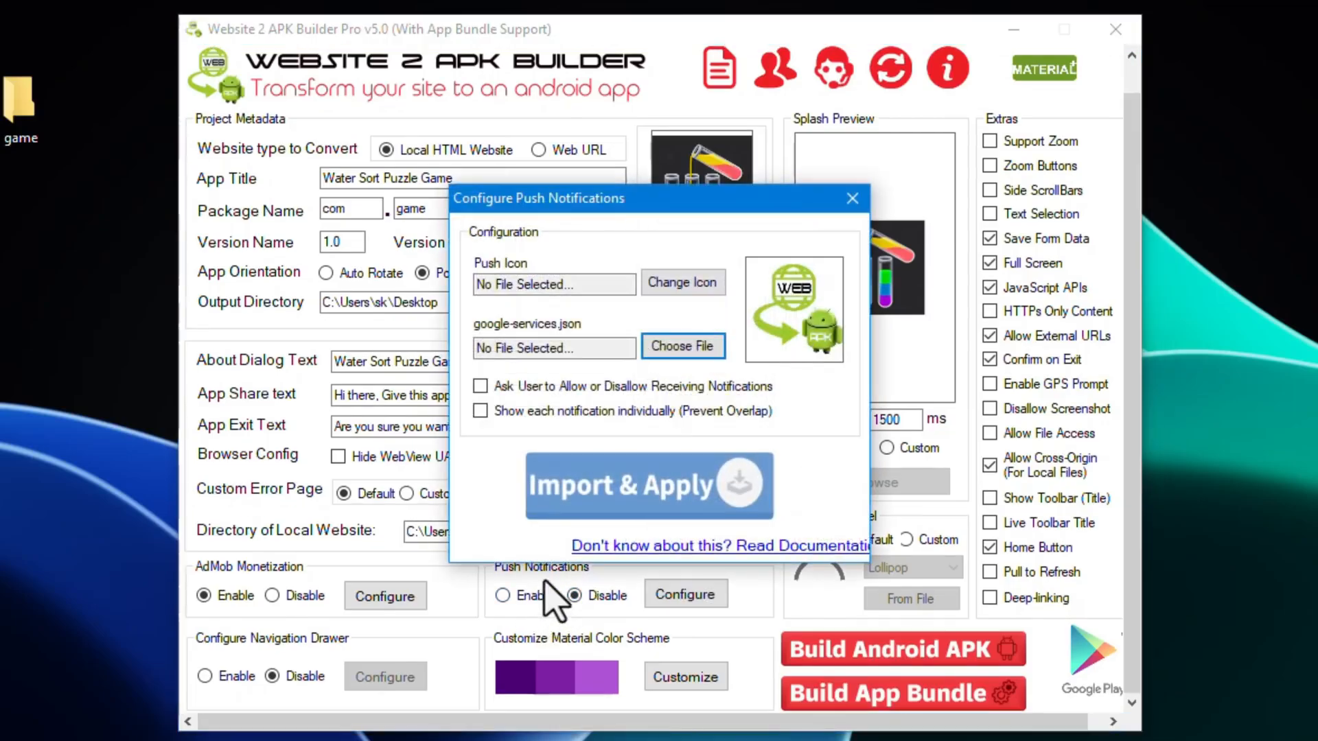
pyautogui.click(852, 198)
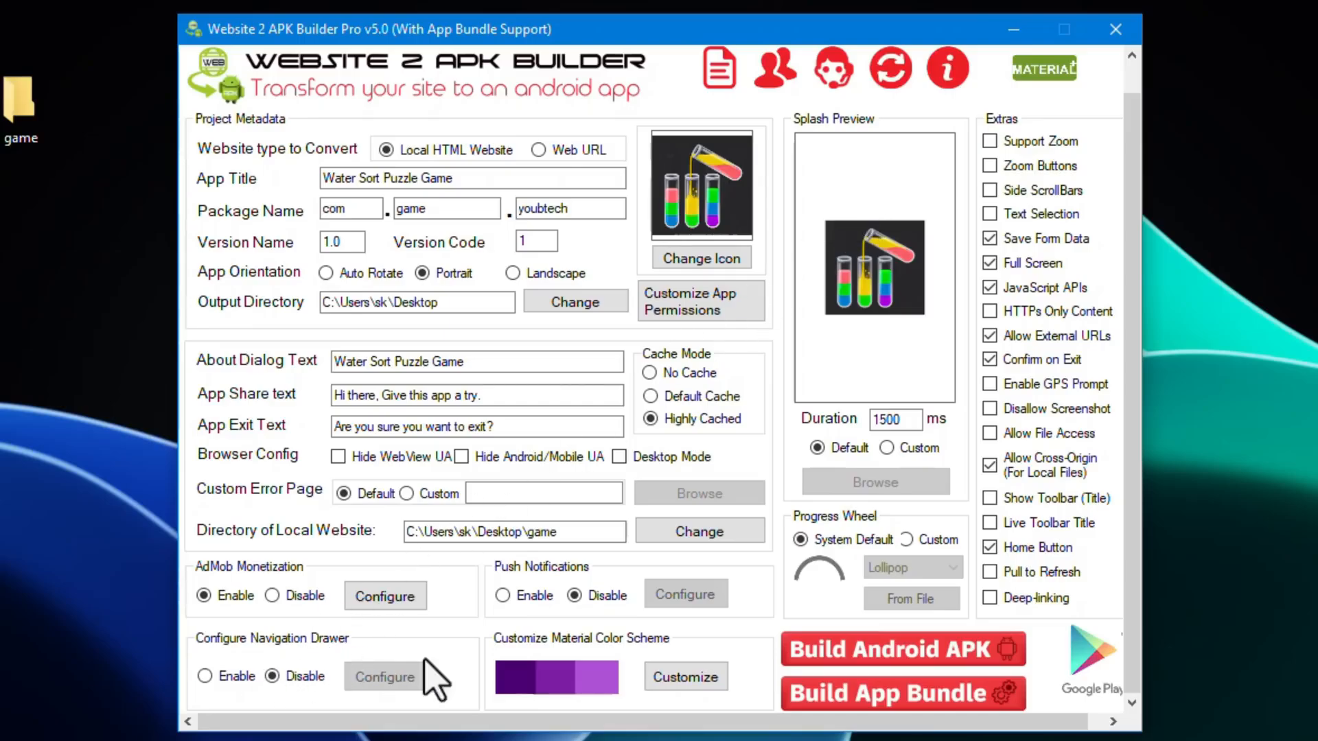
pyautogui.click(692, 677)
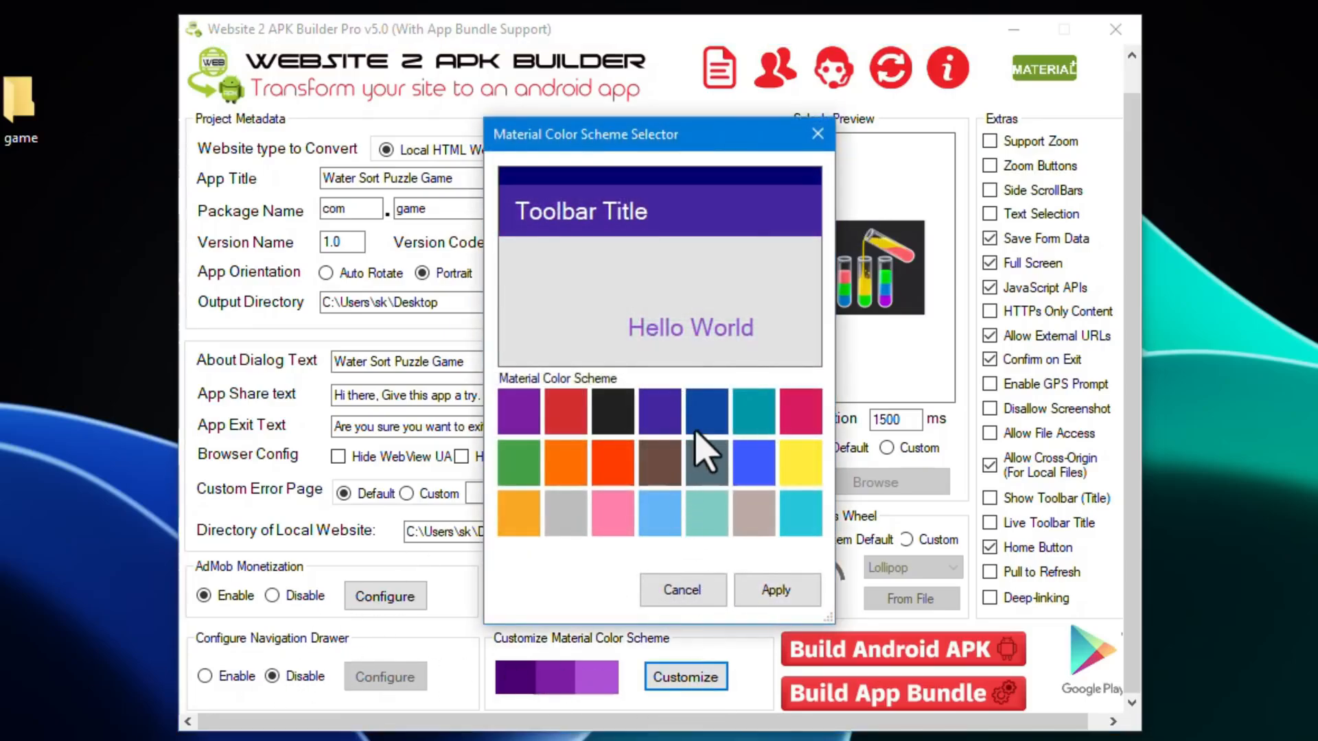
pyautogui.click(746, 479)
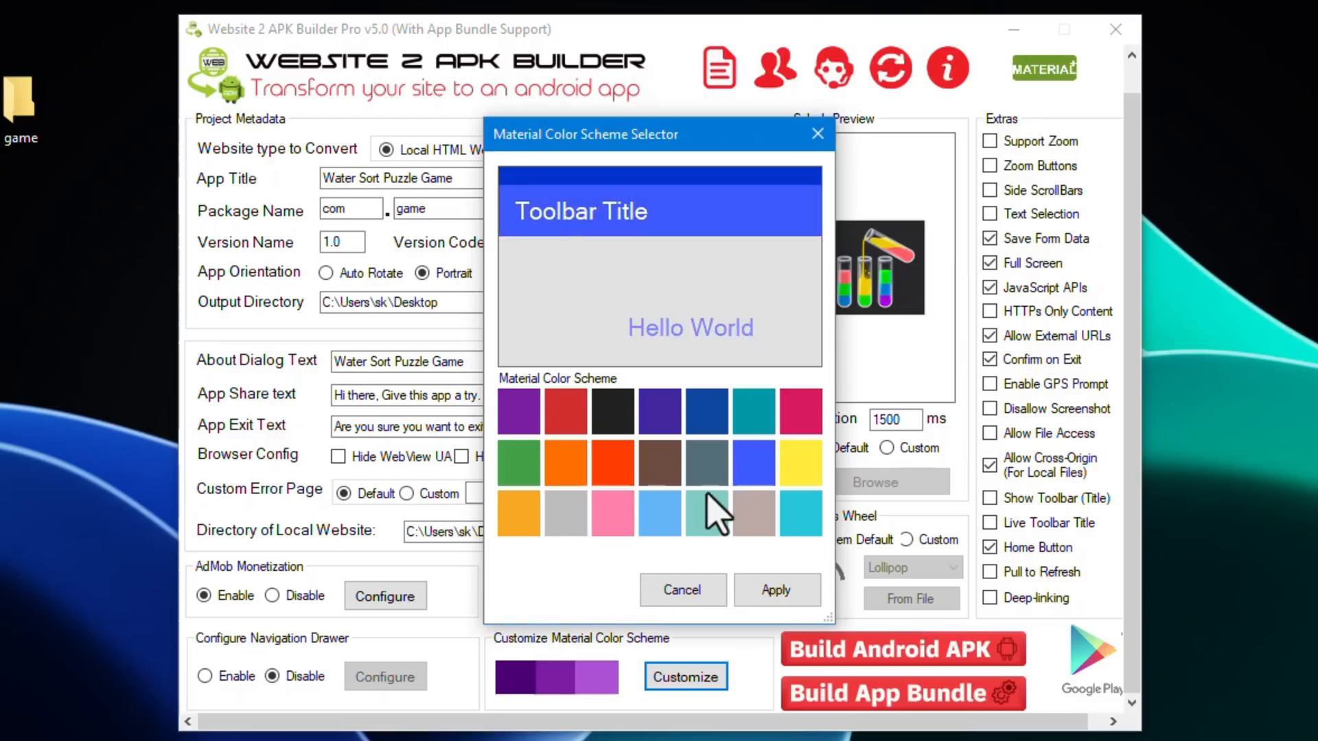
pyautogui.click(582, 470)
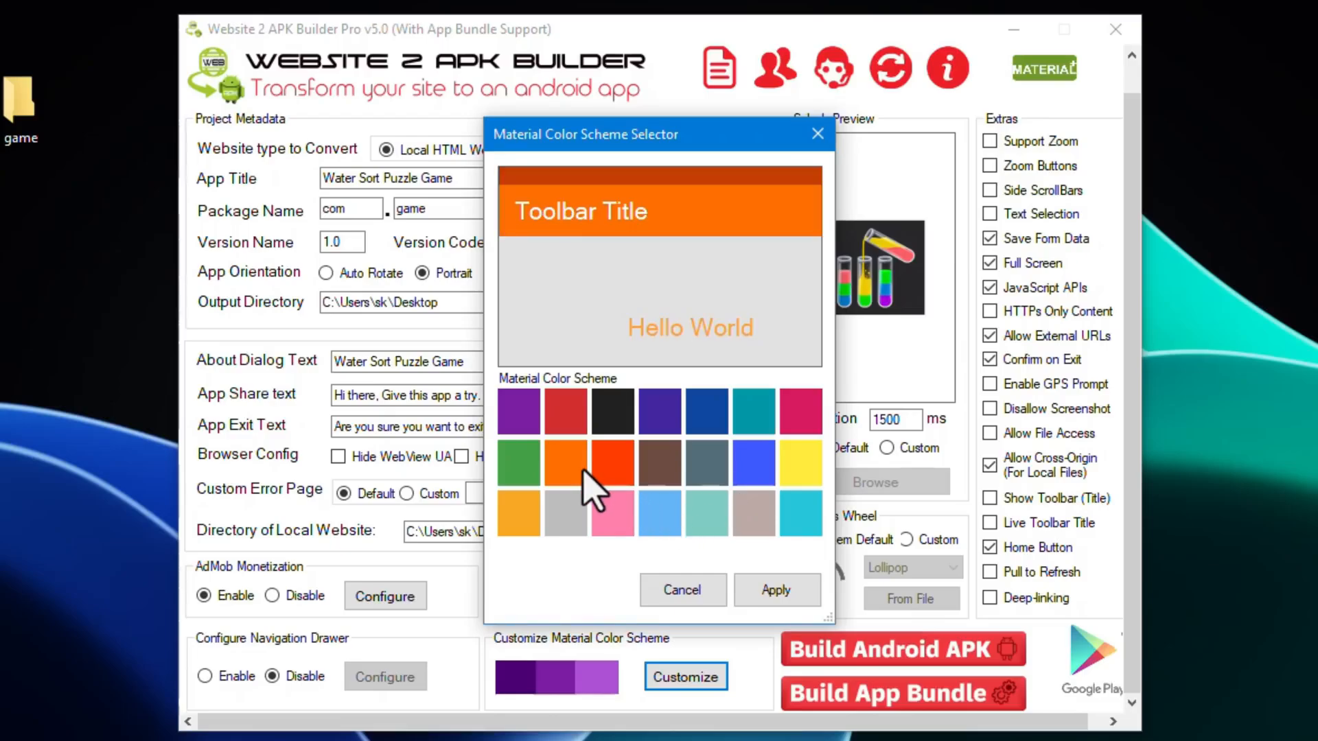
pyautogui.click(707, 594)
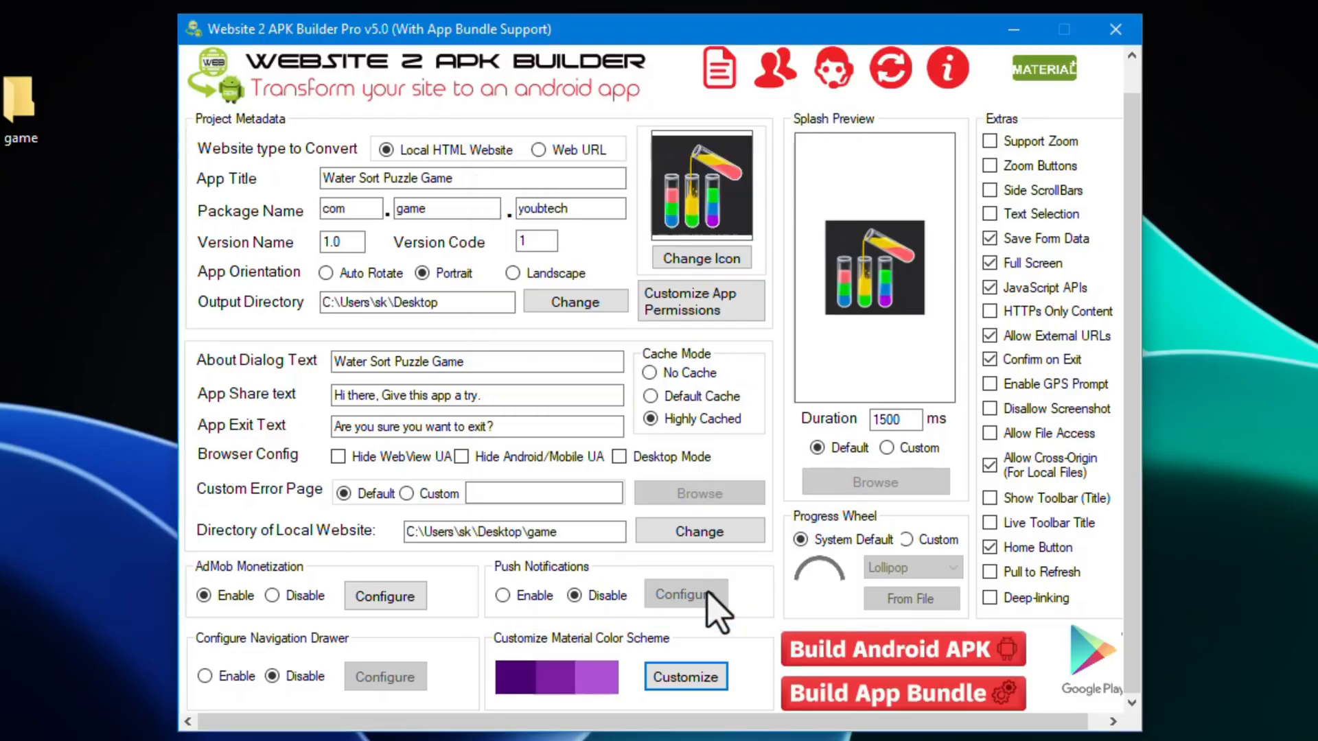
# - Build the Android APK for Water Sort Puzzle Game and move the generated file to the far right of the desktop
pyautogui.click(937, 656)
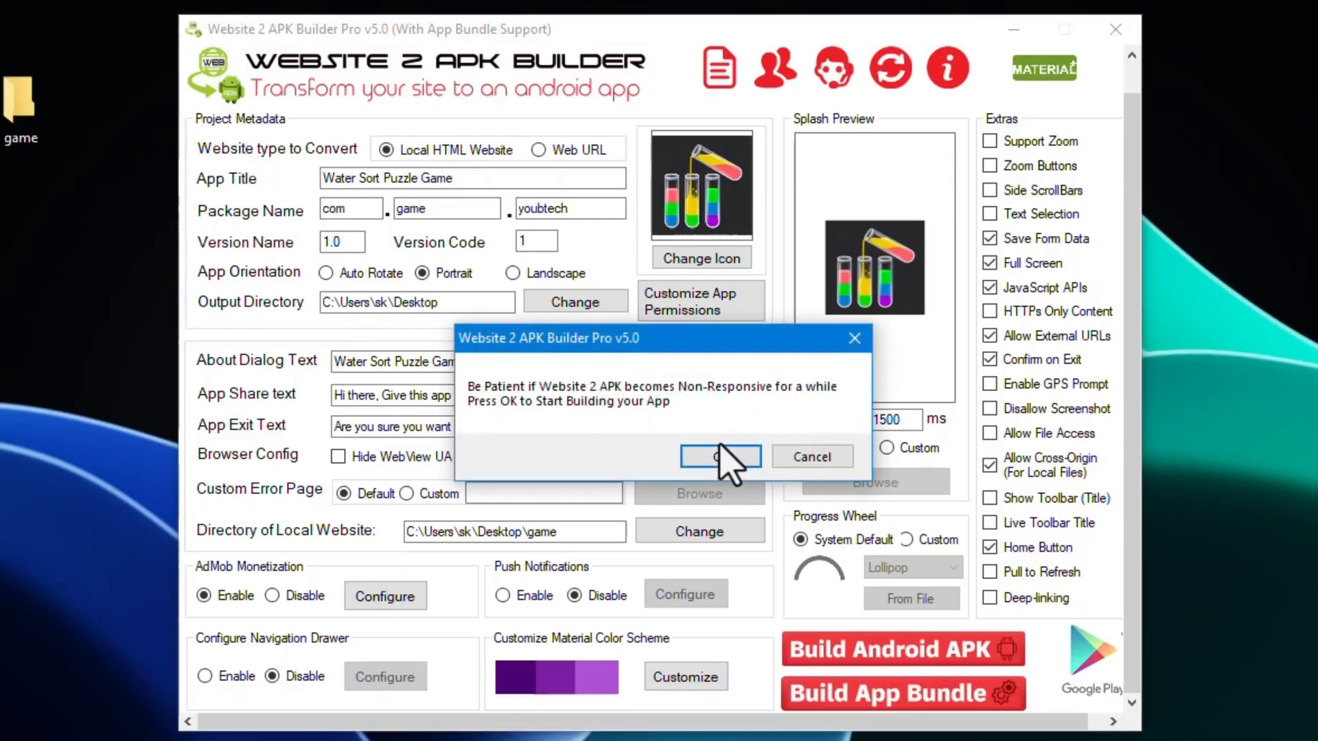
pyautogui.click(719, 455)
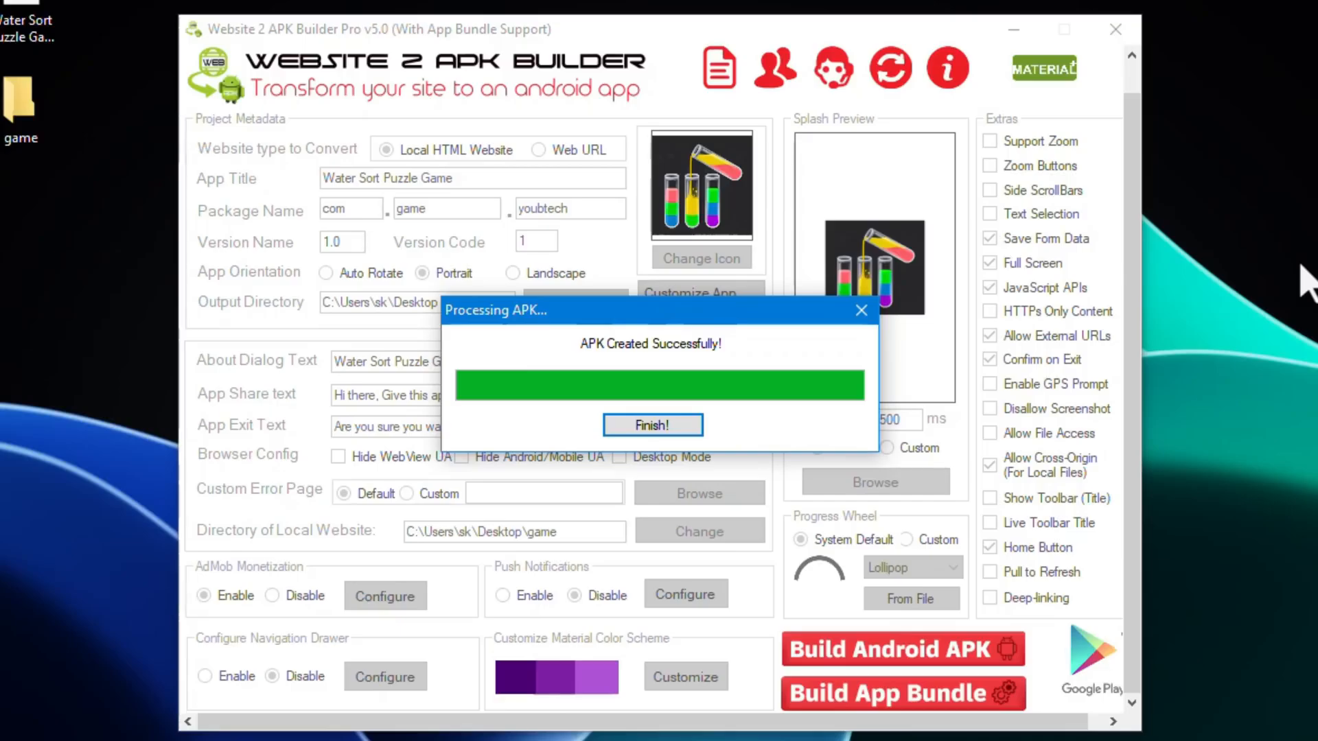
pyautogui.press('Return')
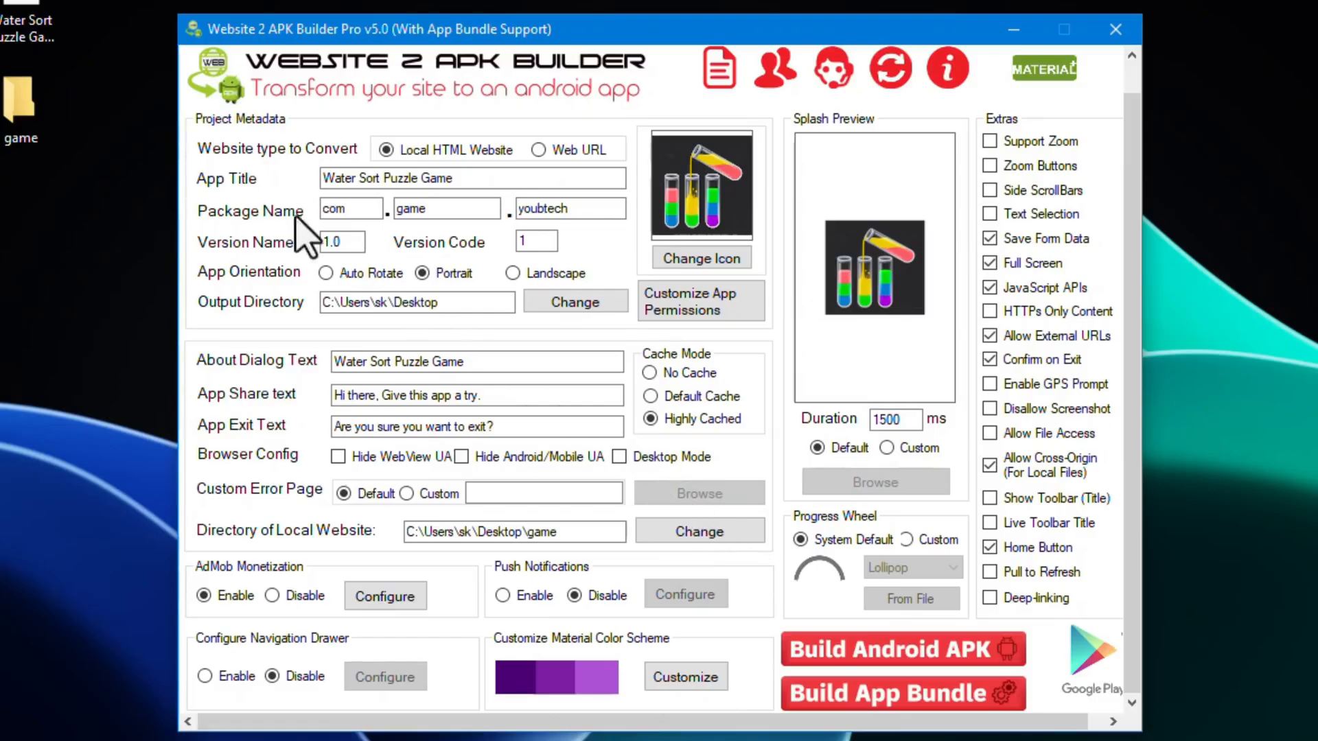
pyautogui.moveTo(28, 27); pyautogui.dragTo(1211, 306)
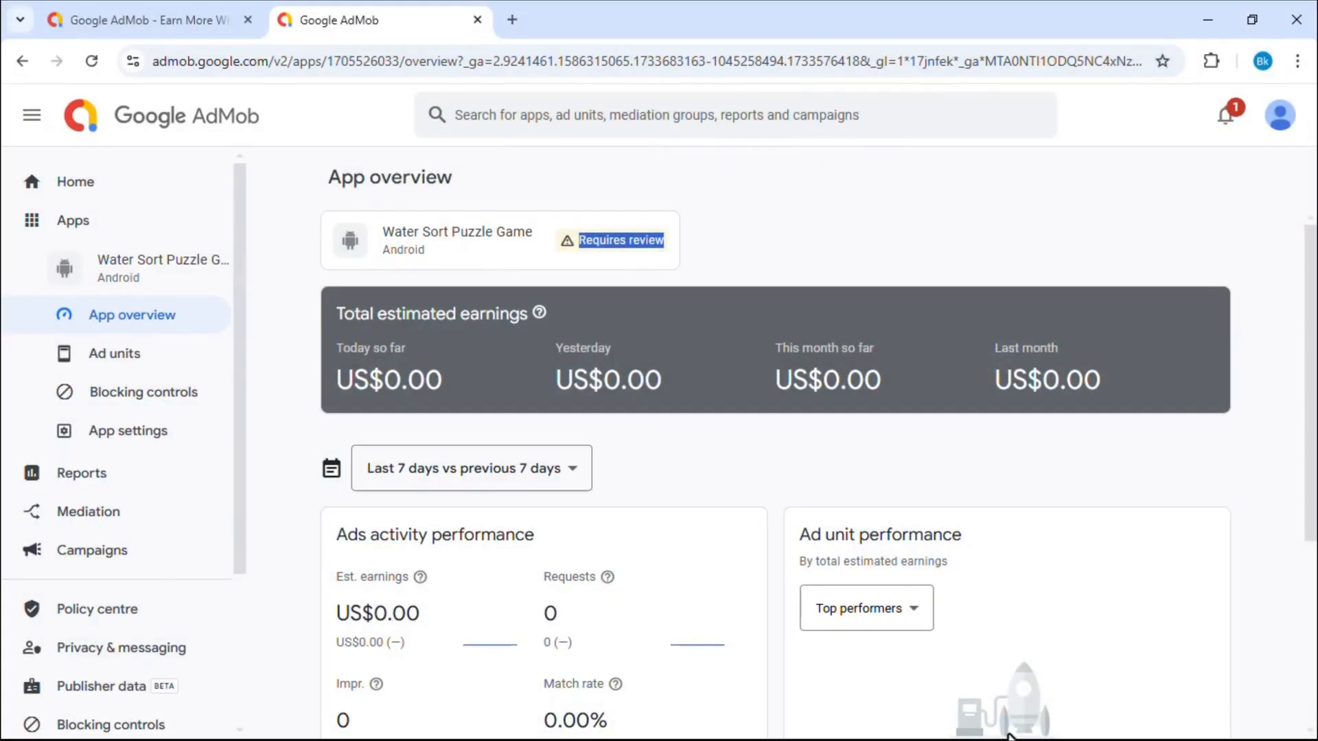
# - Switch to AdMob in Chrome and examine the store-linking options for Water Sort Puzzle Game in its app settings, without adding a store
pyautogui.scroll(-3, 775, 480)
pyautogui.scroll(-2, 915, 673)
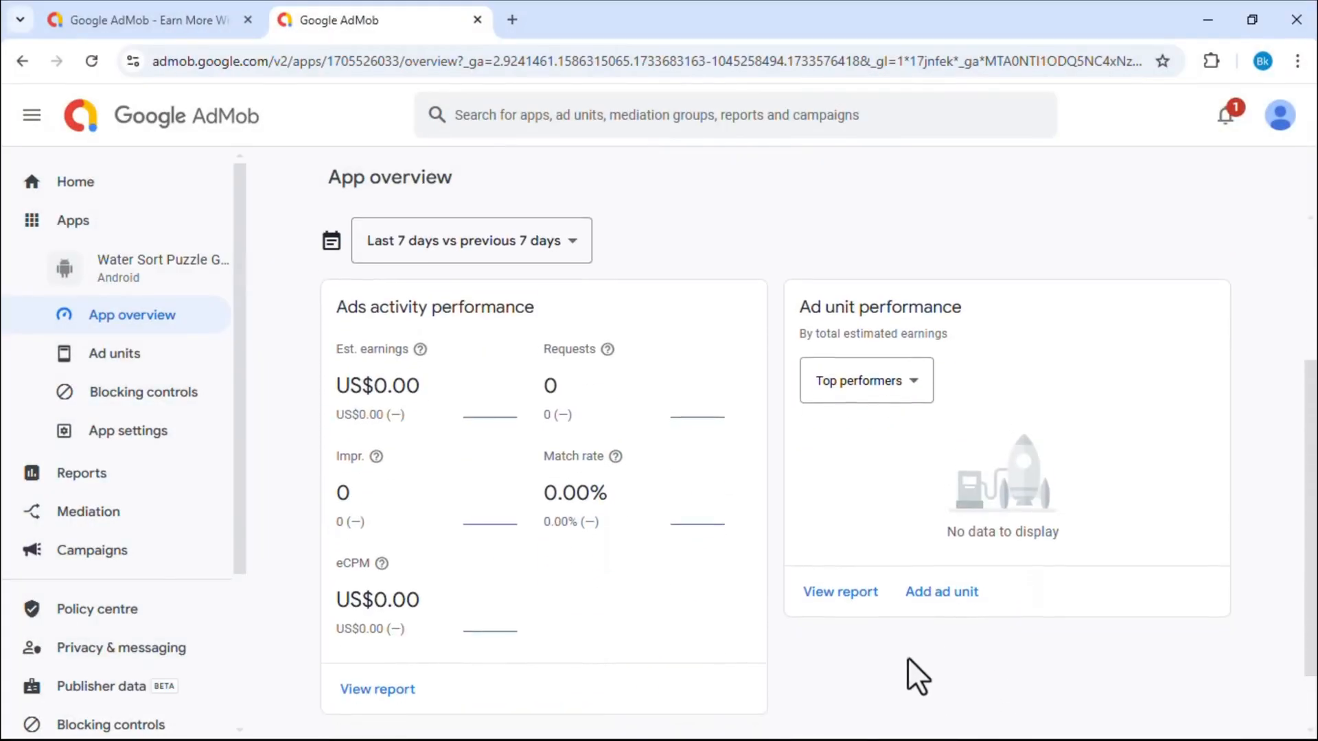
pyautogui.scroll(3, 788, 581)
pyautogui.scroll(1, 794, 583)
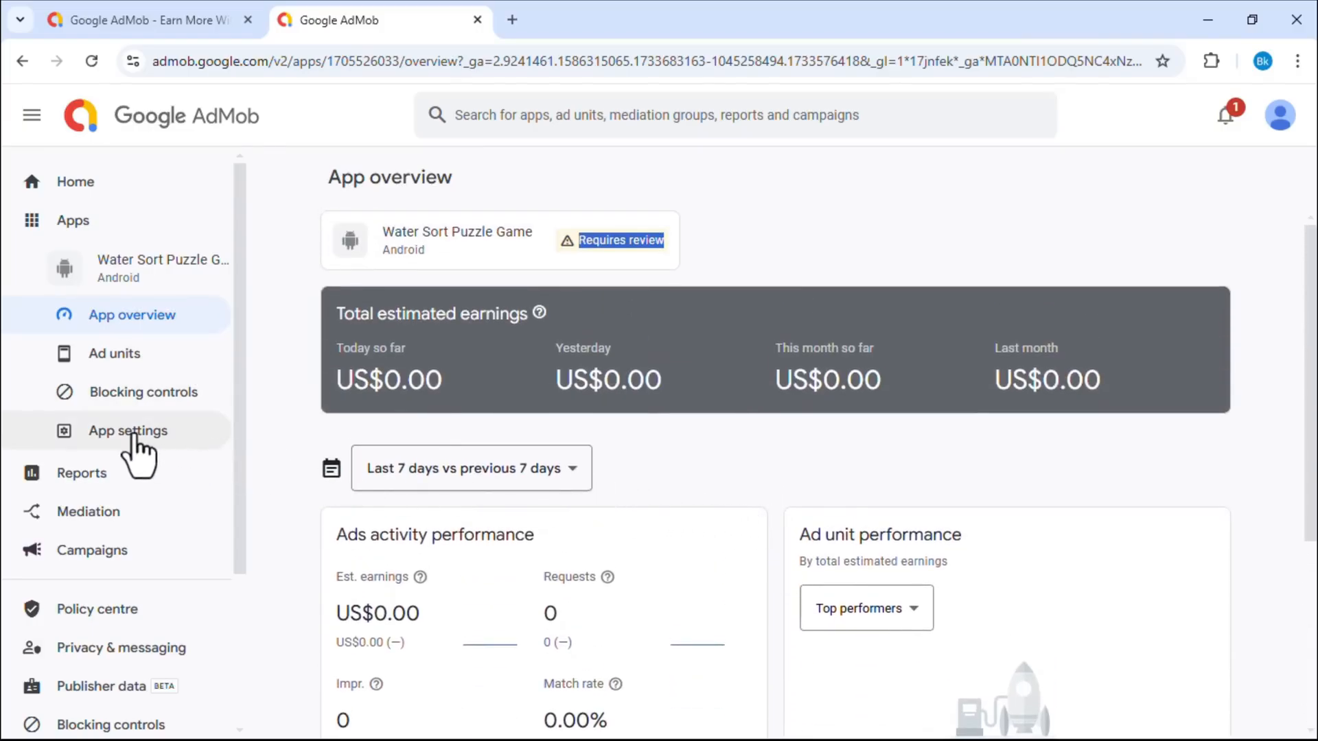
pyautogui.click(133, 434)
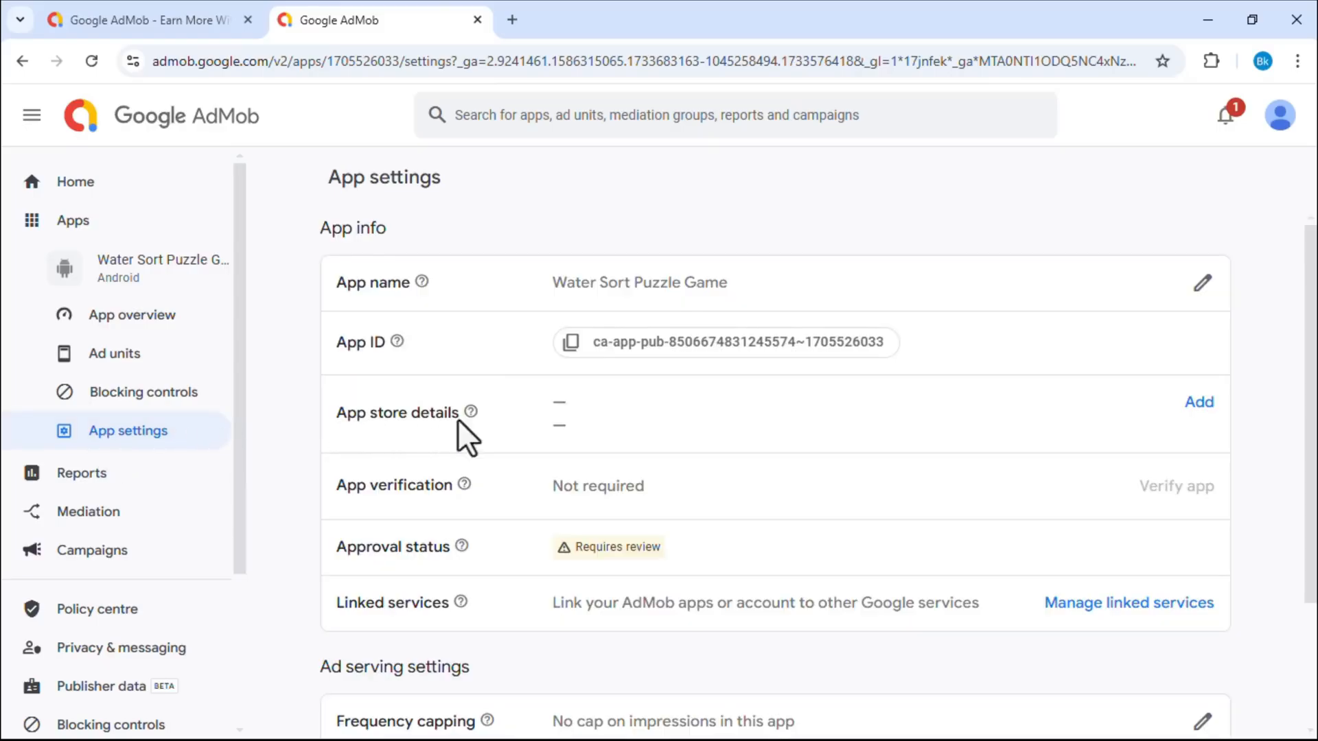
pyautogui.click(1200, 412)
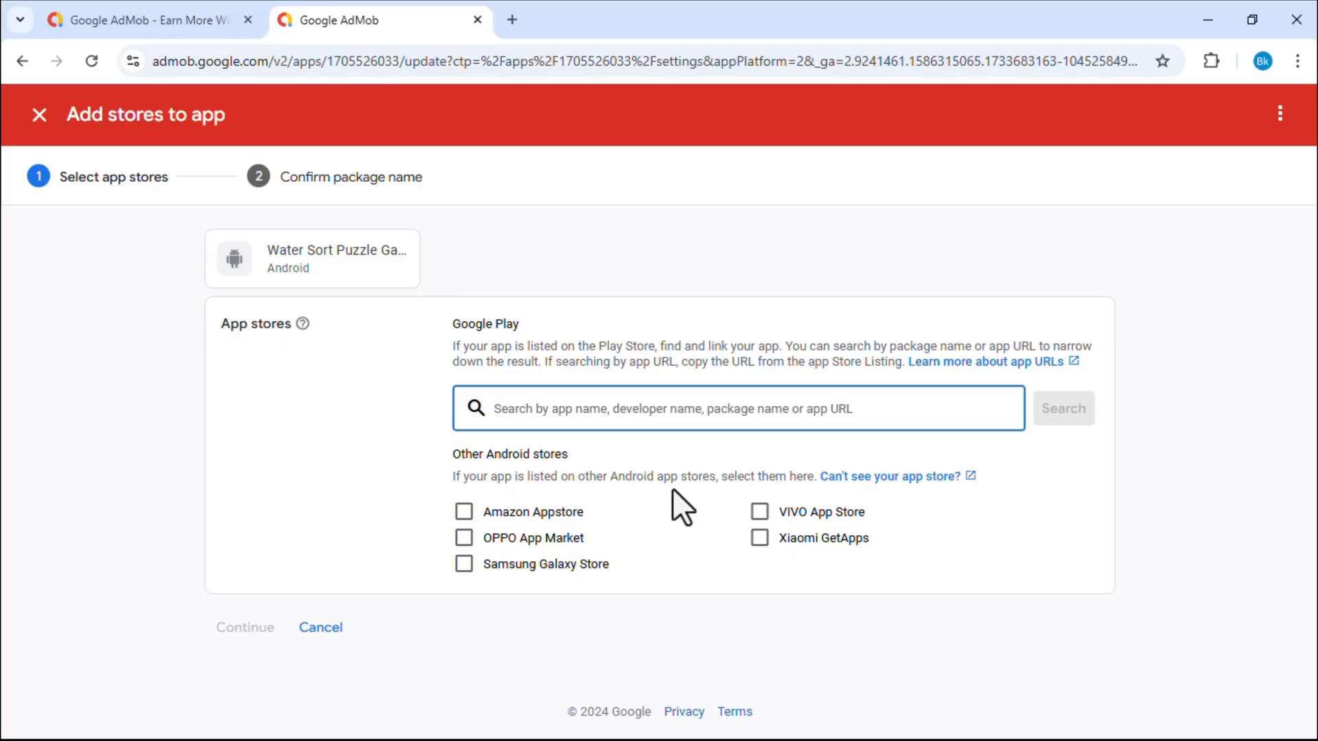
pyautogui.click(323, 627)
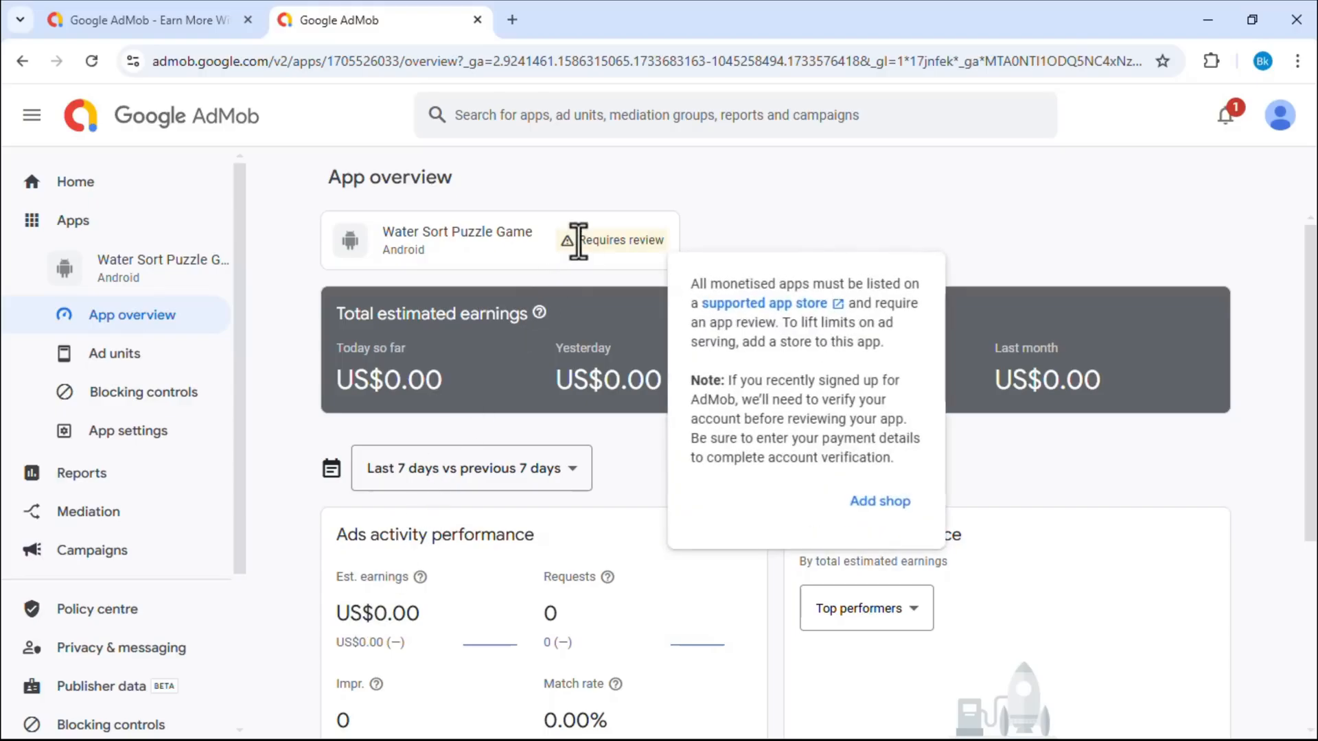
# - Examine the review status, earnings and ad performance in Water Sort Puzzle Game's app overview, and minimize Chrome to return to the desktop
pyautogui.moveTo(577, 240); pyautogui.dragTo(687, 242)
pyautogui.click(699, 245)
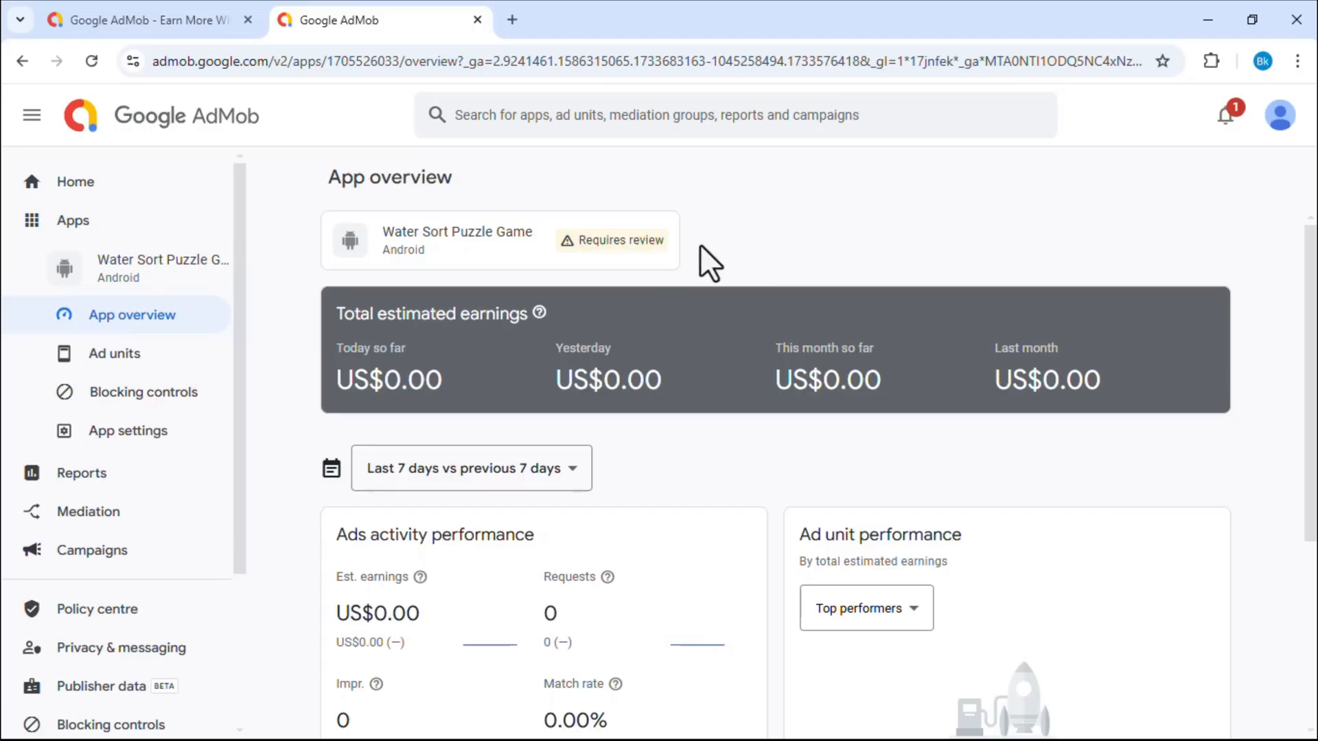
pyautogui.scroll(-5, 687, 349)
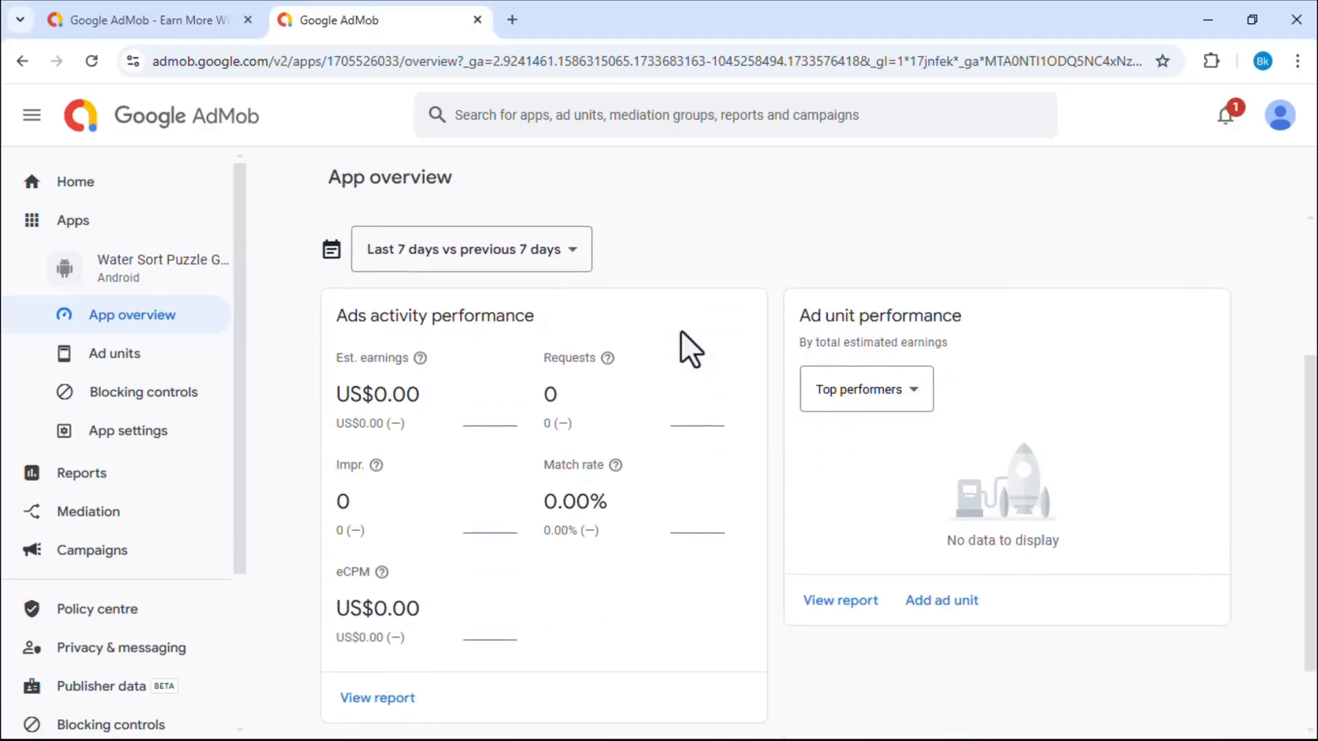
pyautogui.scroll(5, 764, 405)
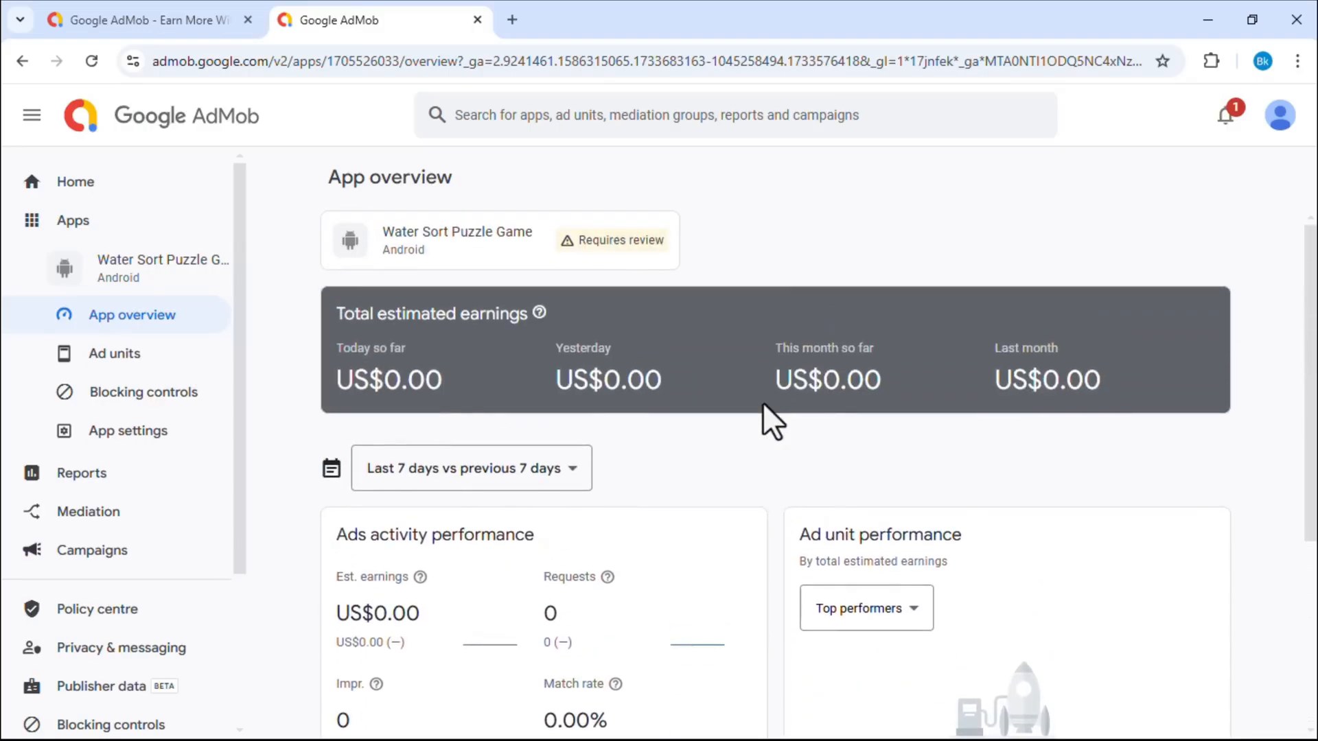
pyautogui.scroll(-5, 764, 405)
pyautogui.scroll(4, 772, 421)
pyautogui.scroll(-1, 772, 421)
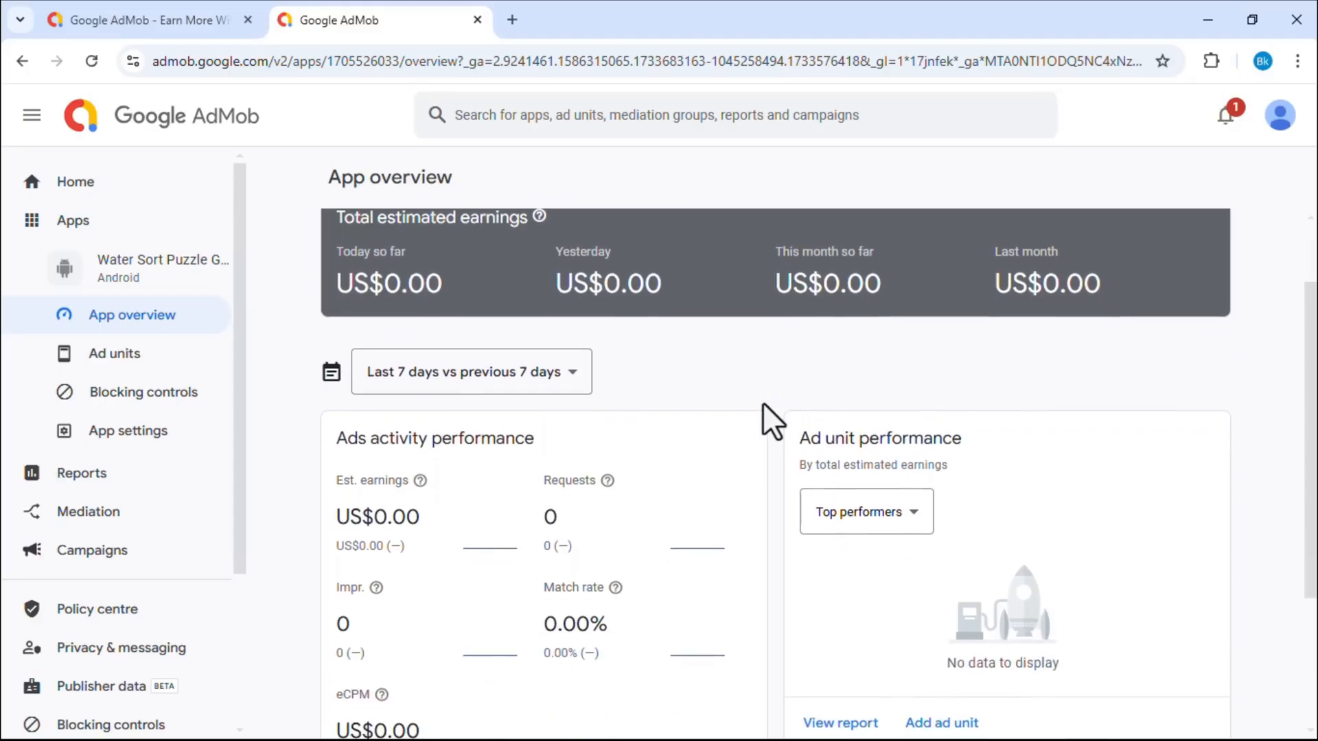
pyautogui.scroll(2, 764, 402)
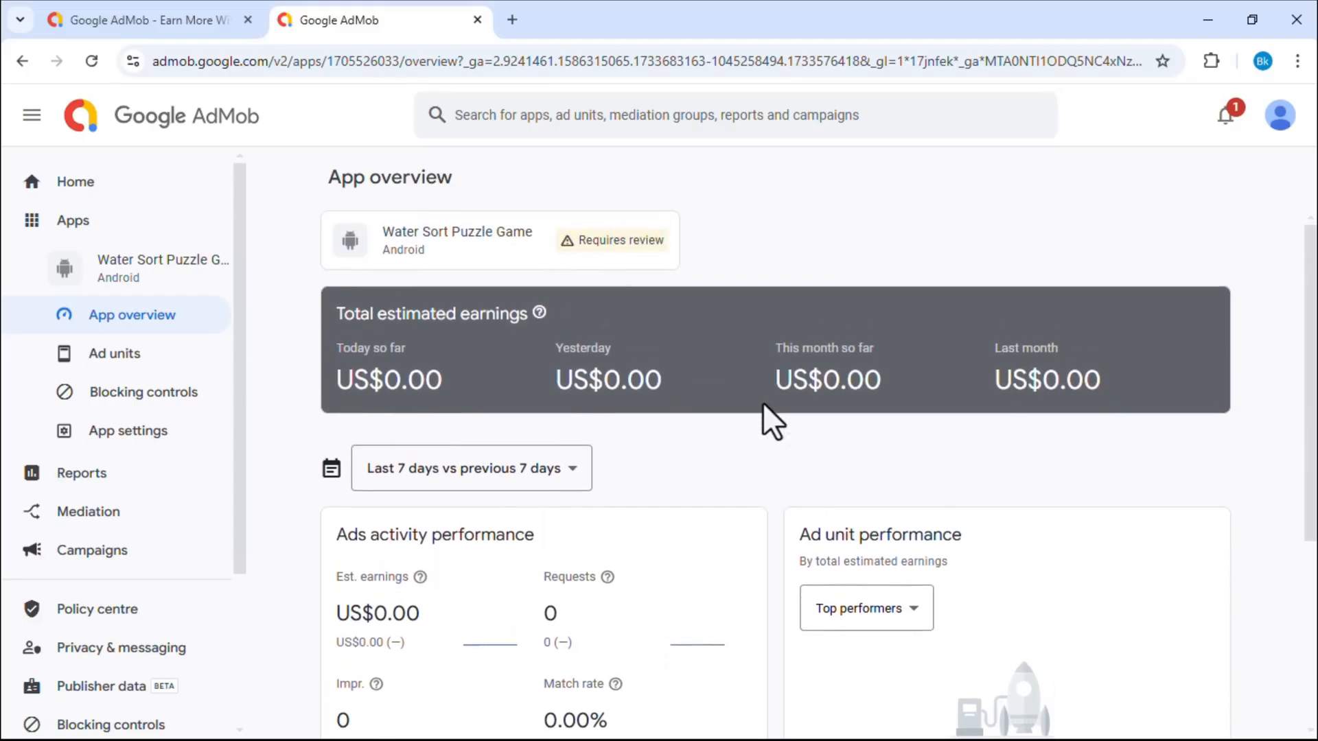
pyautogui.click(1208, 19)
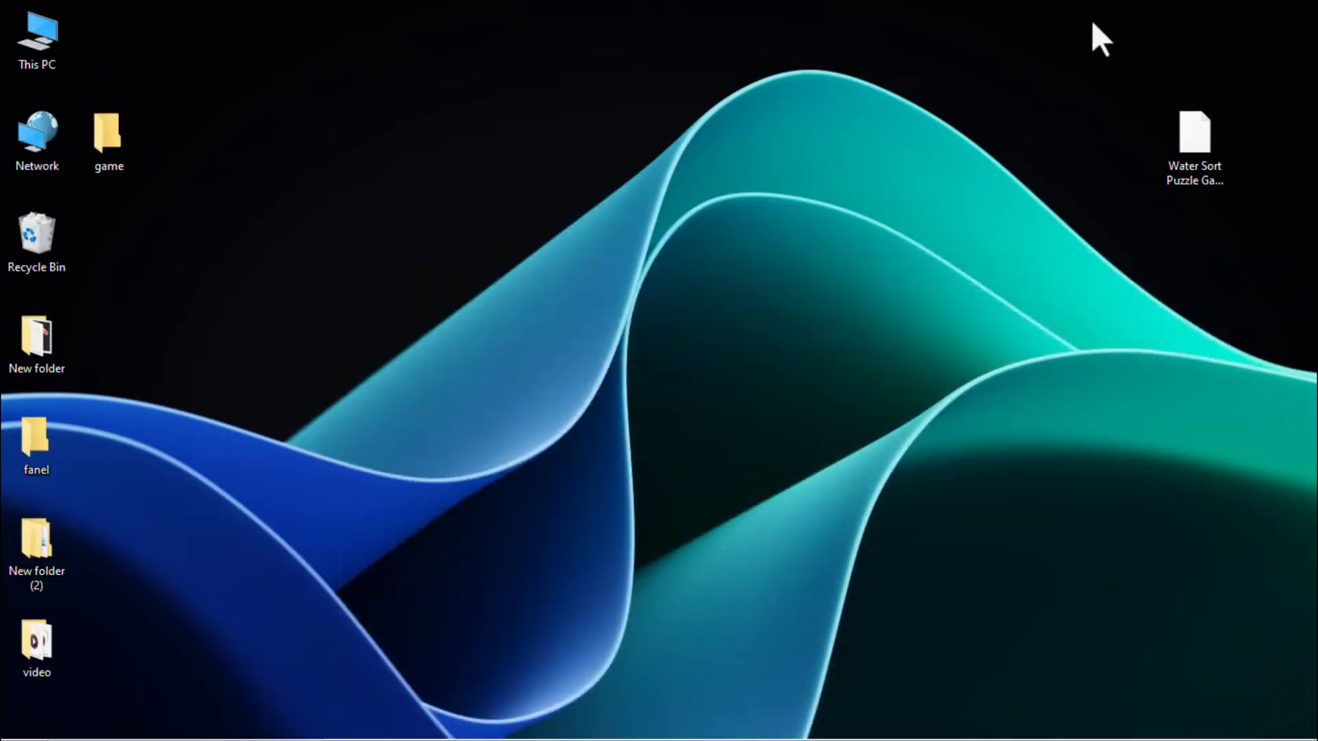